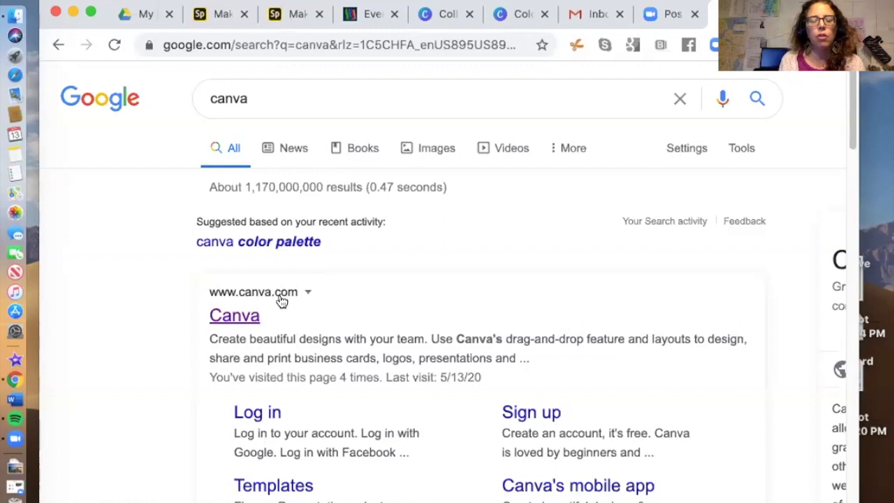
Step: Open the Canva website from the search results and look over its sign-up page
left_click(240, 318)
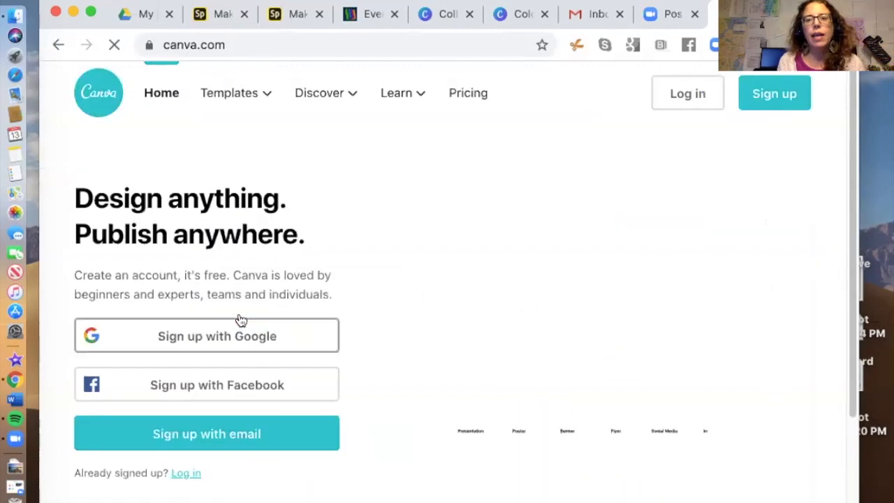
scroll(372, 225, "down", 1)
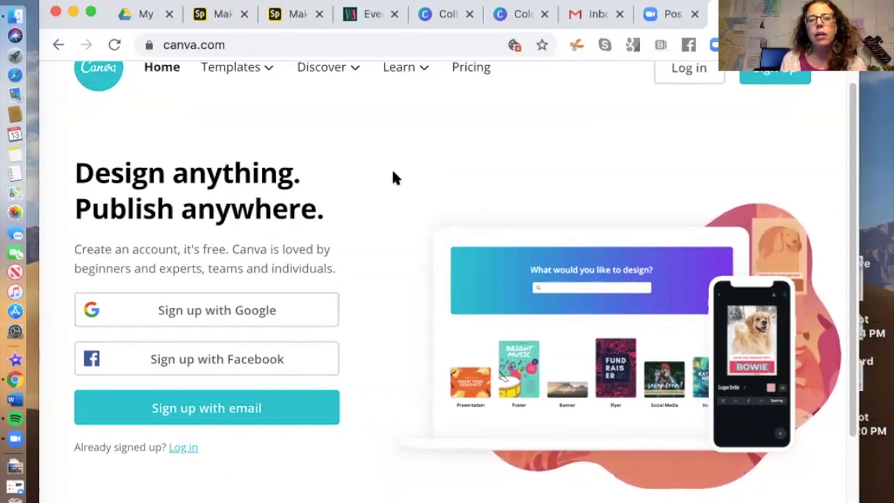
scroll(392, 169, "up", 1)
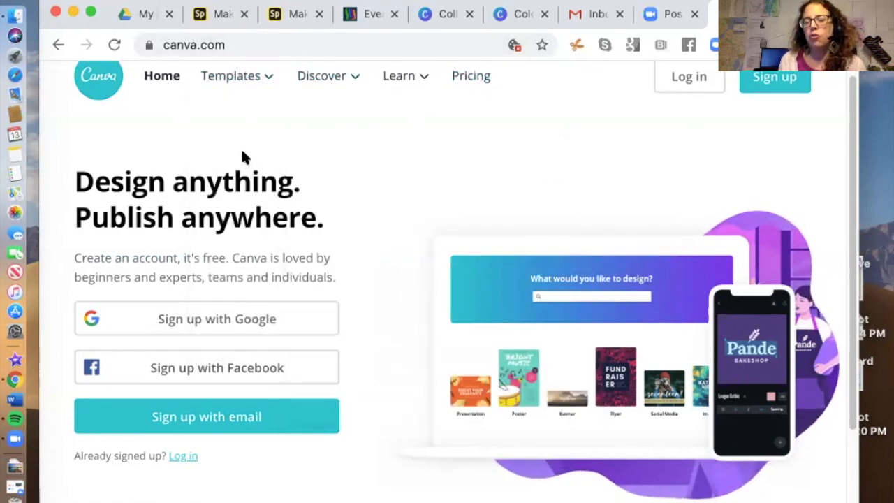
mouse_move(236, 76)
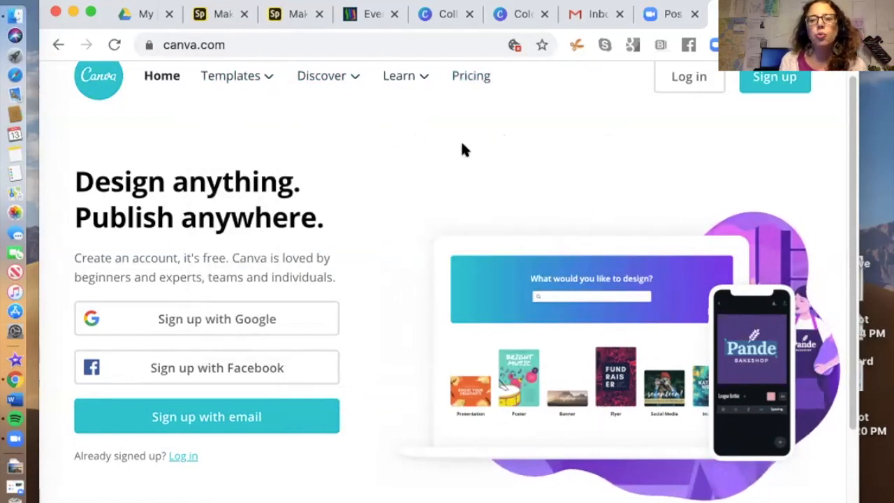
mouse_move(358, 83)
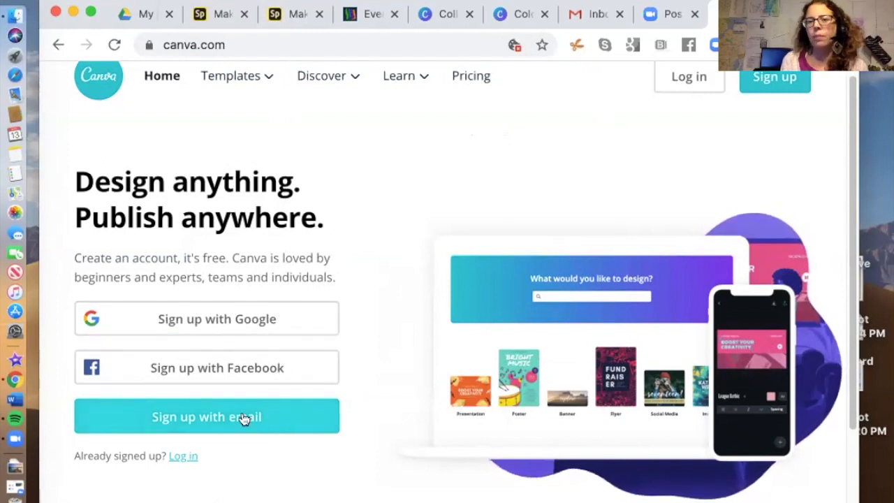
Step: Sign in to Canva with Google, using the account already listed in the account chooser
left_click(216, 319)
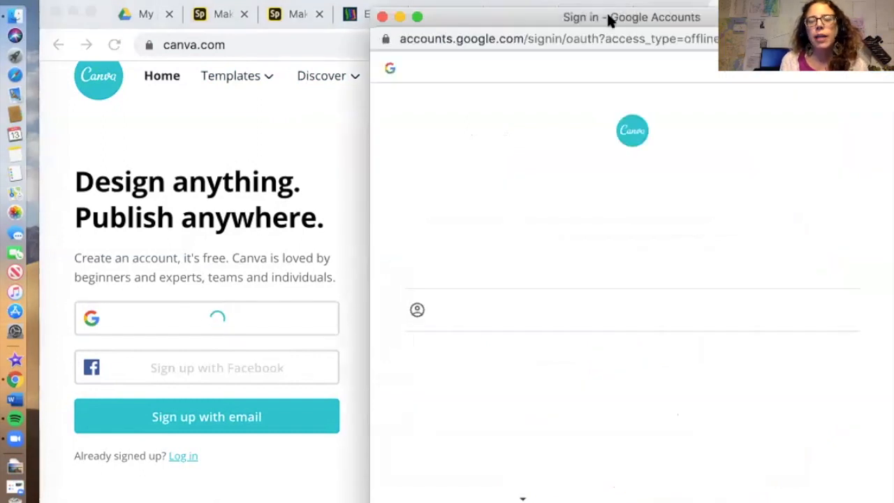
left_click_drag(608, 21, 363, 26)
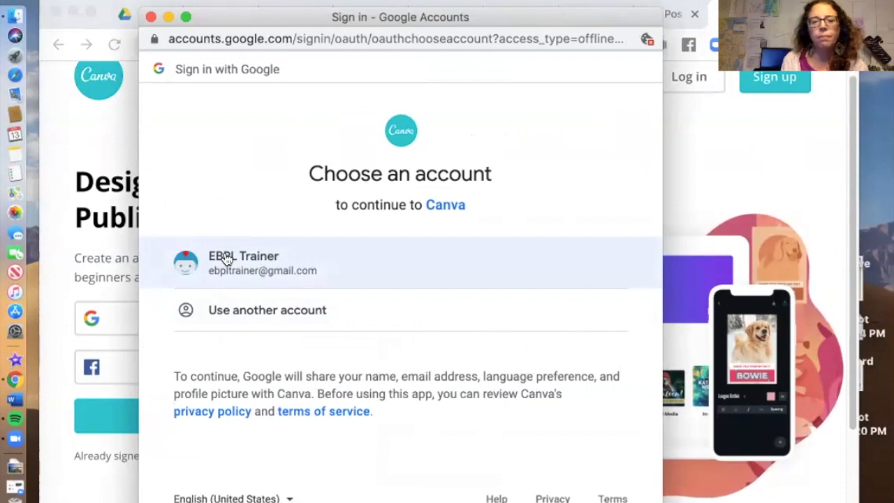
left_click(225, 259)
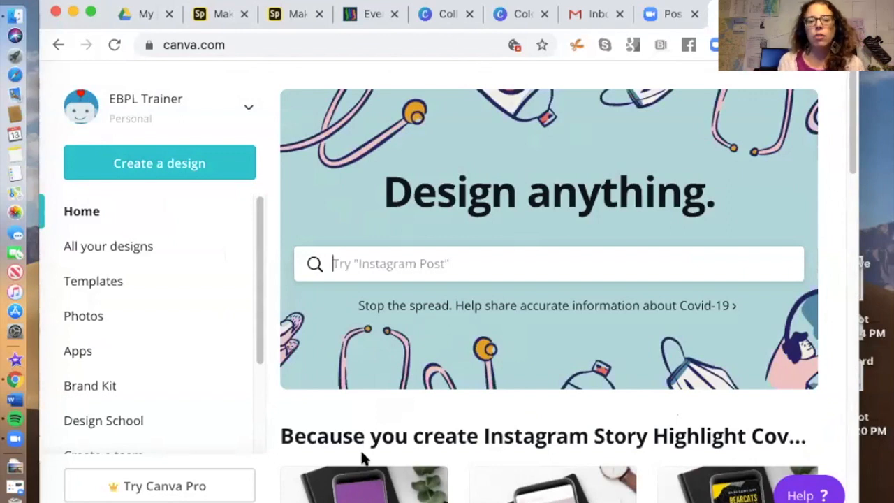
Step: Look over the signed-in home page, from the design search down to the existing designs
scroll(590, 300, "down", 8)
scroll(599, 313, "up", 10)
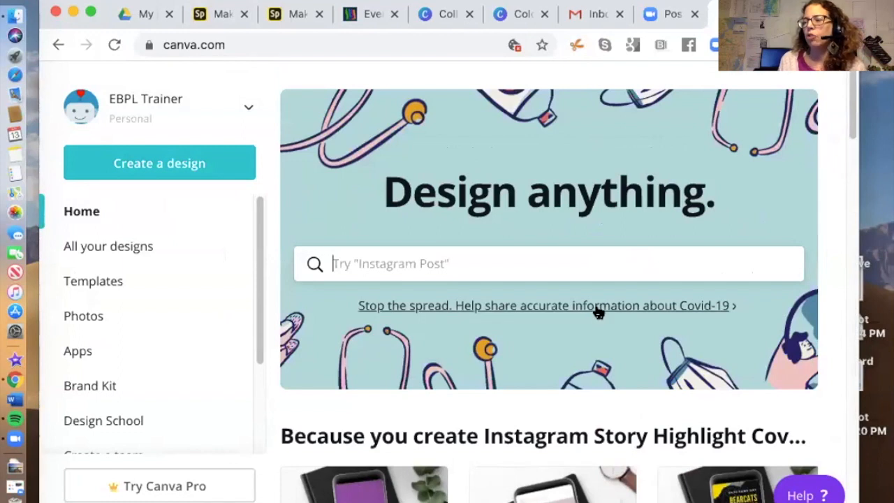
scroll(572, 307, "down", 10)
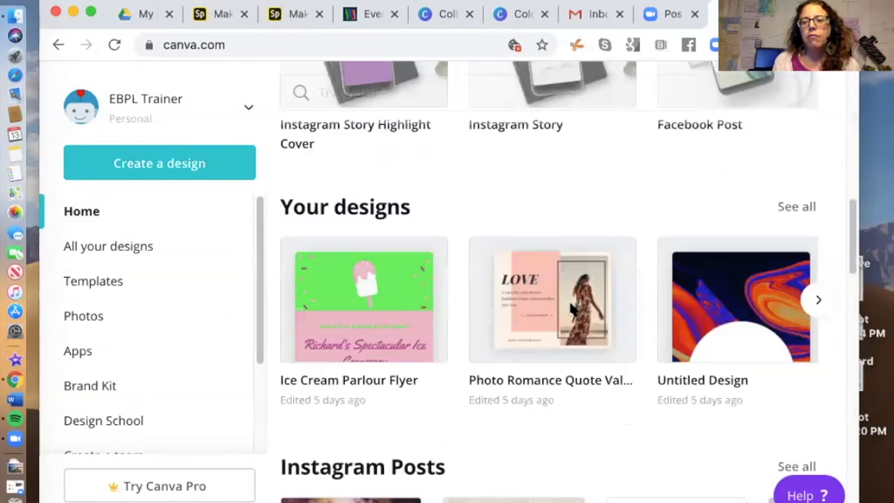
scroll(568, 307, "up", 8)
scroll(570, 309, "up", 4)
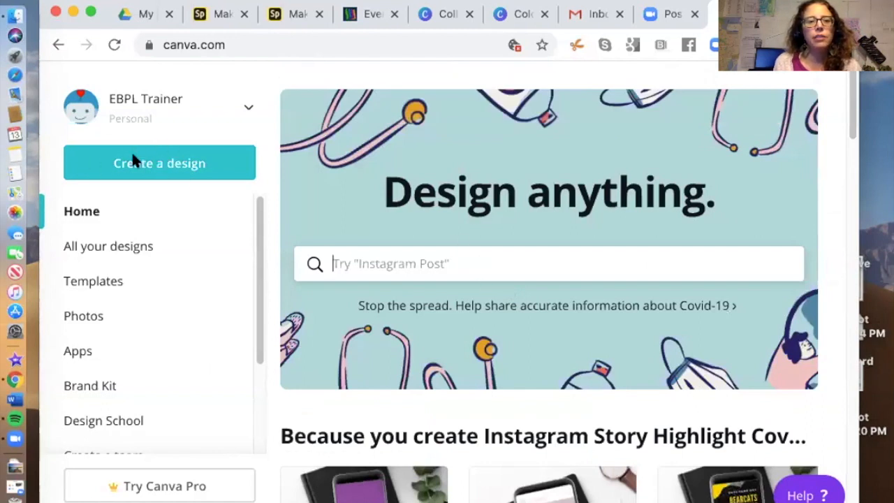
Step: Browse the suggested templates based on Instagram Story Highlight Covers, bringing further suggestions into view
scroll(481, 314, "down", 3)
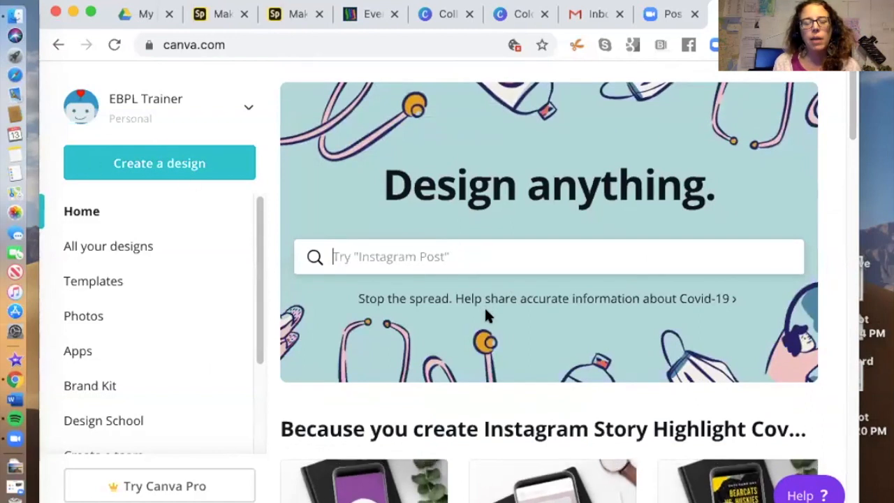
scroll(487, 315, "down", 1)
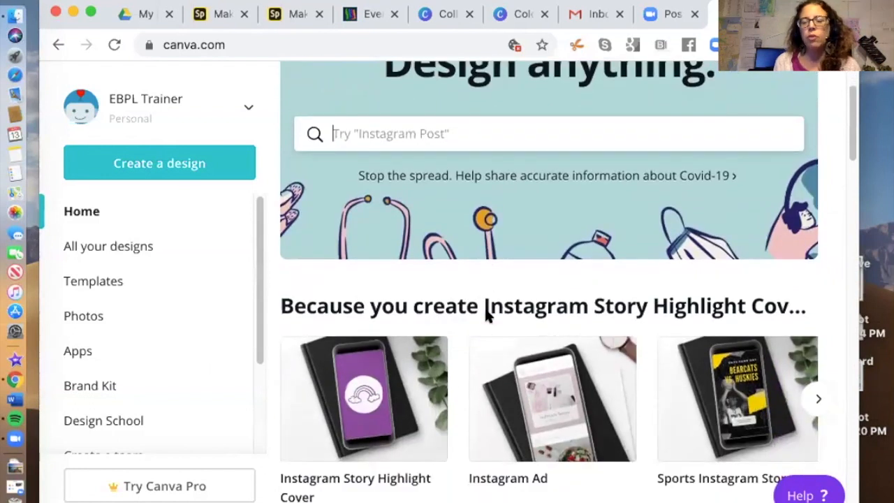
scroll(487, 314, "down", 3)
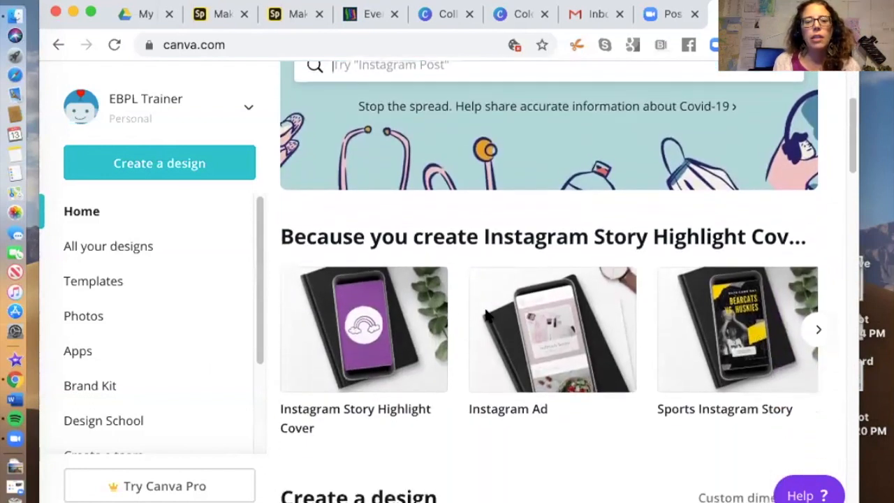
scroll(486, 315, "down", 2)
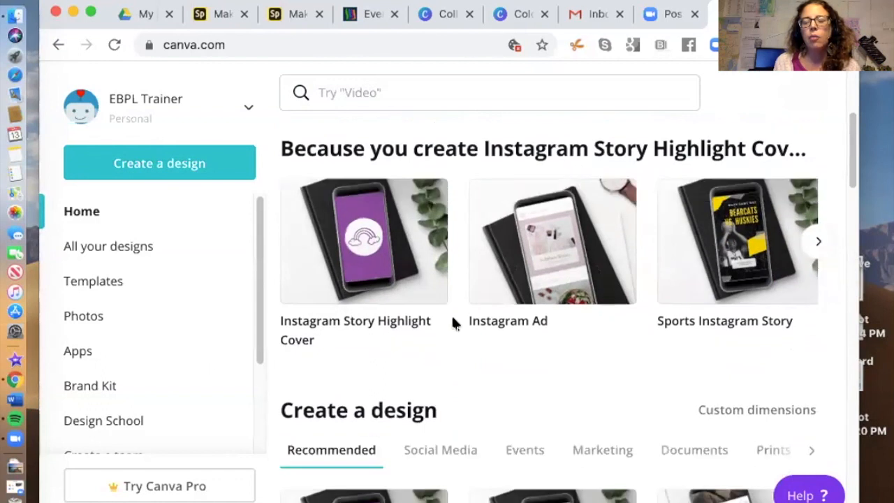
left_click(817, 243)
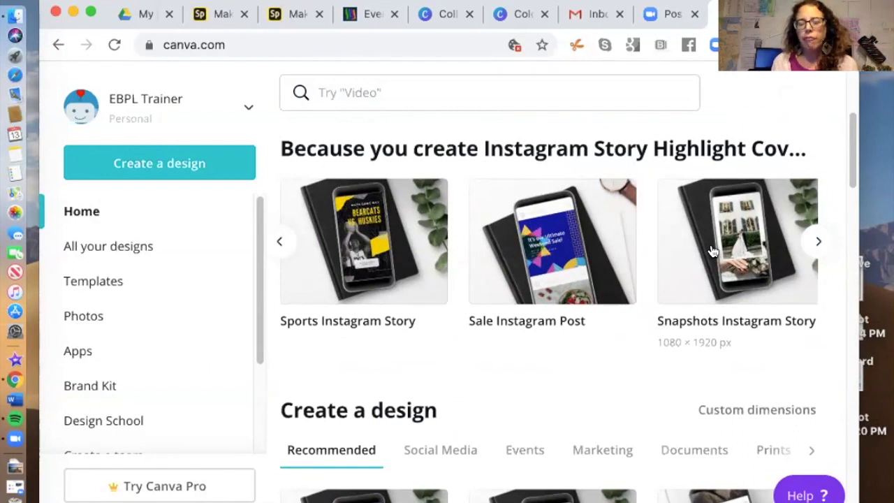
scroll(494, 245, "down", 1)
scroll(496, 240, "up", 4)
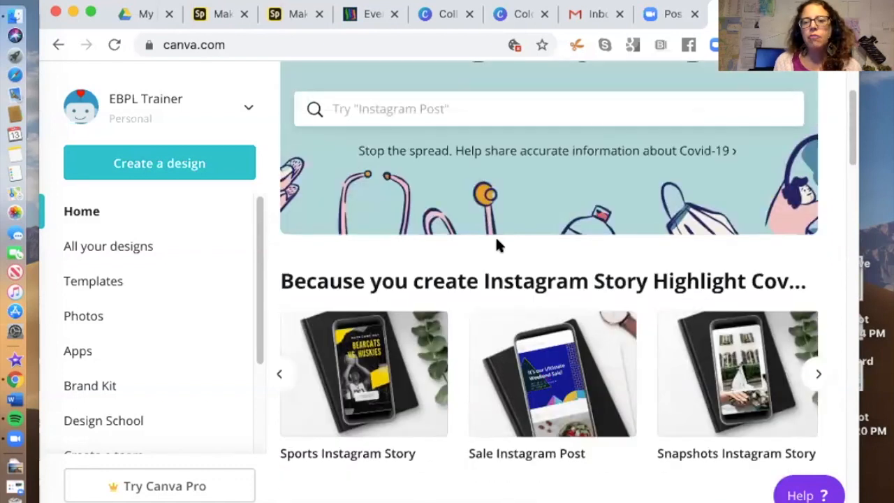
left_click(816, 373)
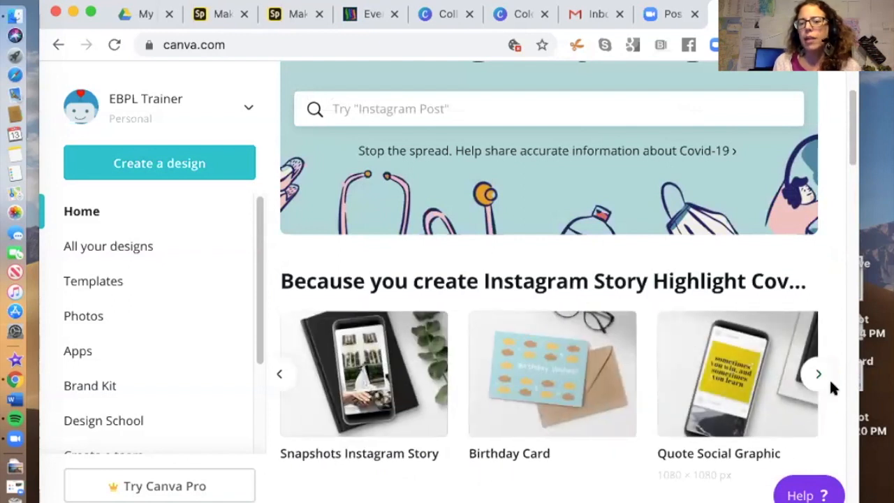
Step: Examine the home page's design types and template categories down to Flyers, and browse through additional flyer templates
scroll(726, 345, "down", 1)
scroll(726, 347, "down", 6)
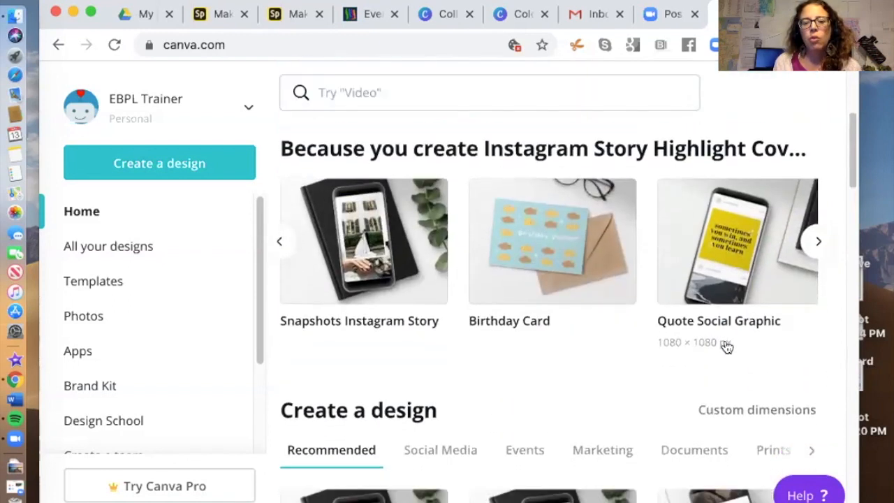
scroll(726, 347, "down", 3)
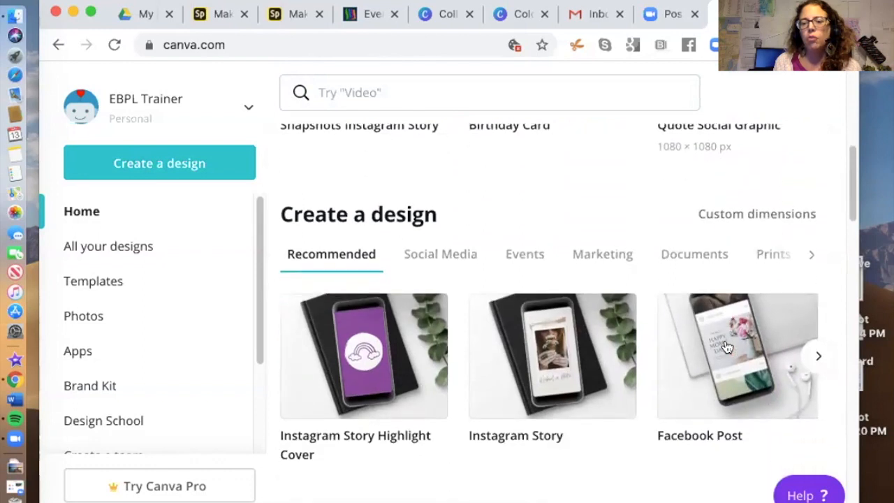
scroll(726, 347, "down", 3)
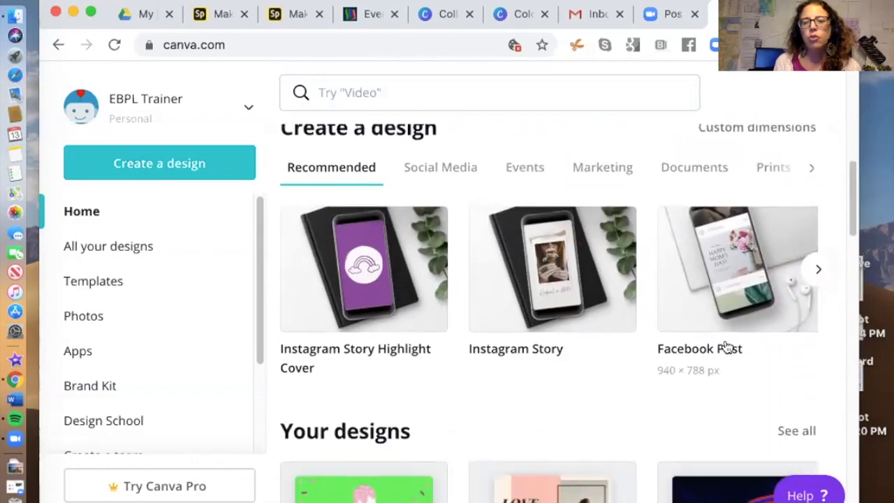
scroll(726, 347, "down", 12)
scroll(726, 347, "down", 7)
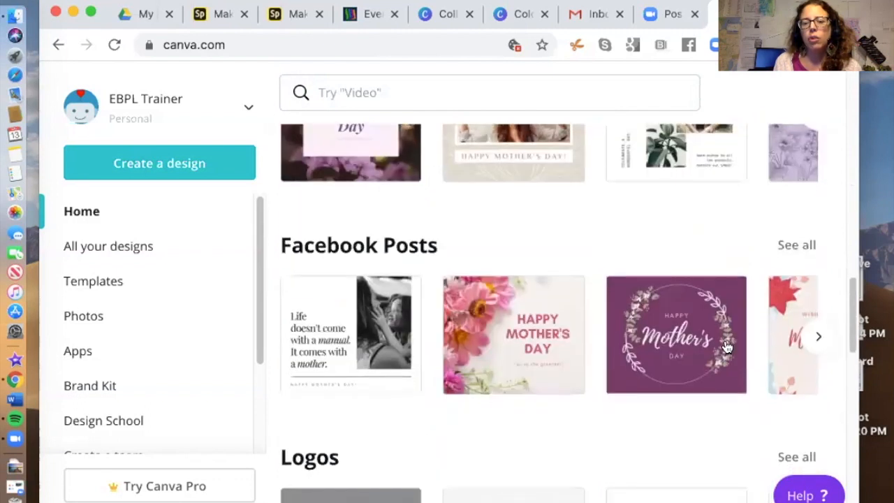
scroll(726, 347, "down", 10)
scroll(724, 345, "down", 3)
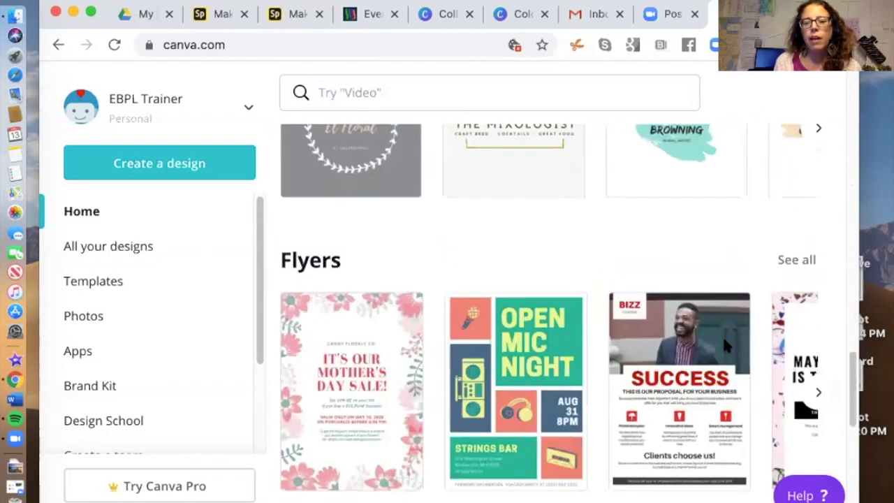
scroll(726, 347, "down", 1)
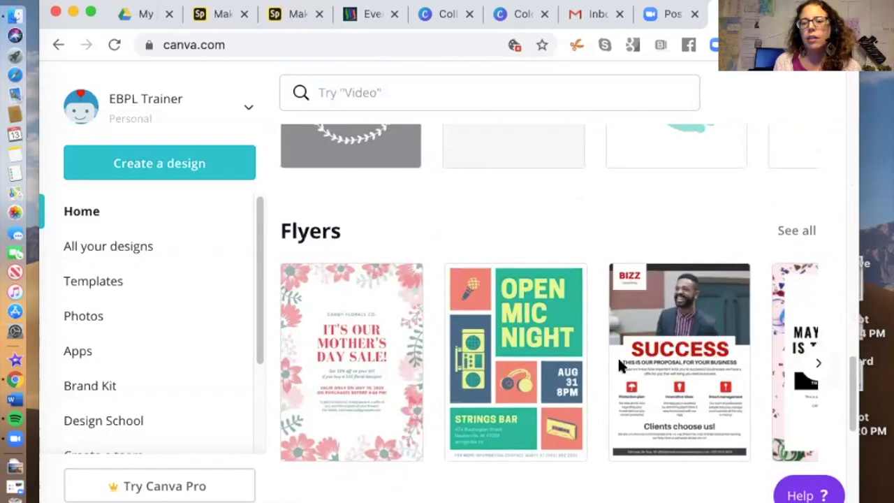
left_click(818, 362)
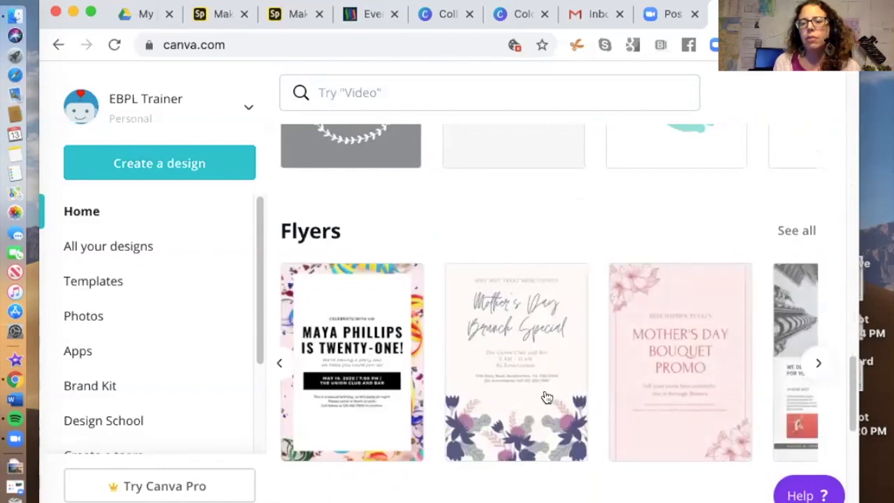
left_click(818, 362)
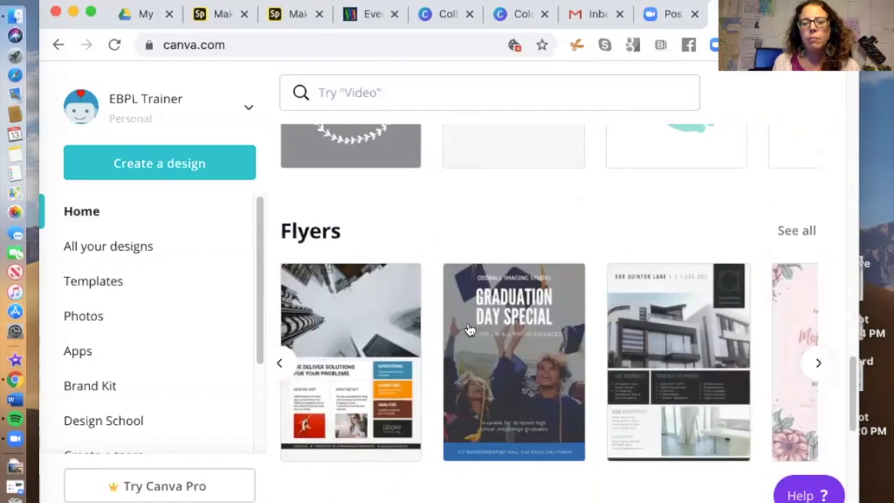
Step: Examine the remaining template categories, including Social Media, Posters, Cards, Invitations and Newsletters
scroll(471, 331, "down", 2)
scroll(471, 331, "down", 4)
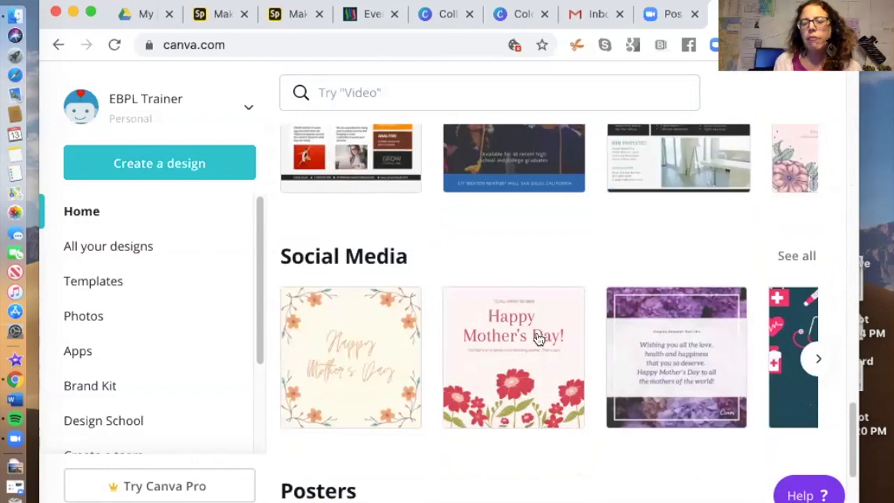
scroll(538, 338, "down", 1)
scroll(537, 339, "down", 3)
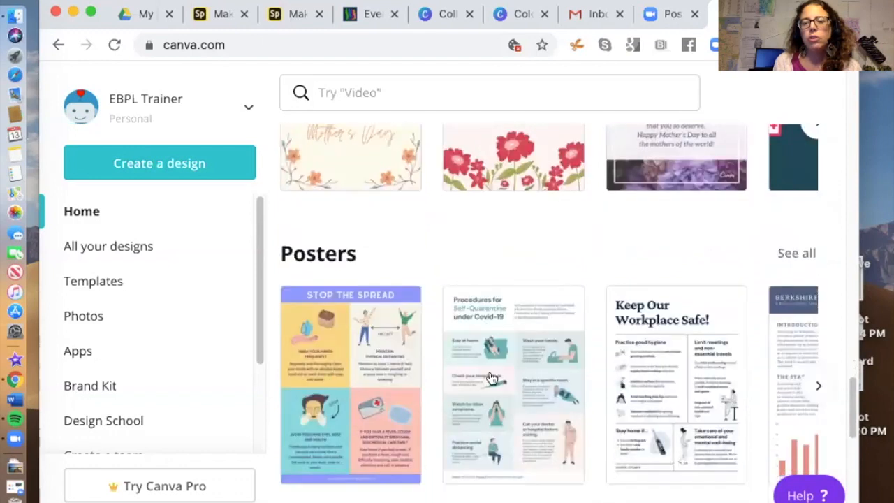
scroll(504, 339, "down", 3)
scroll(504, 339, "down", 7)
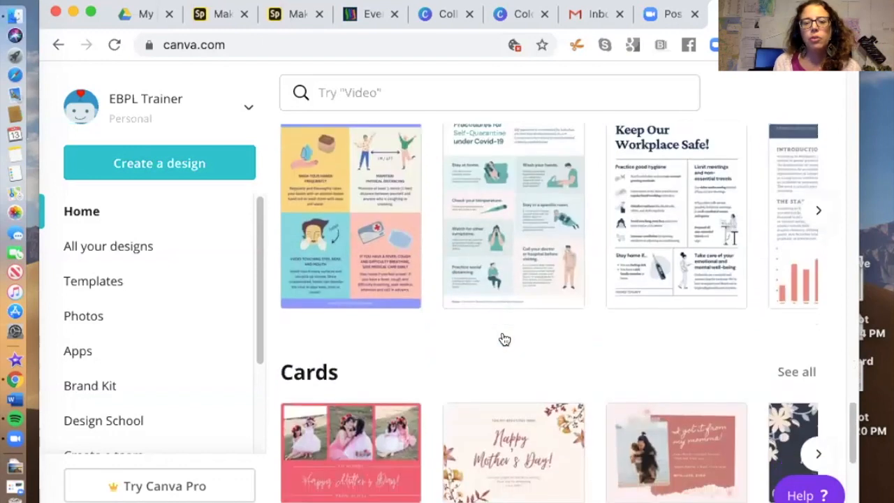
scroll(504, 339, "down", 10)
scroll(504, 339, "down", 15)
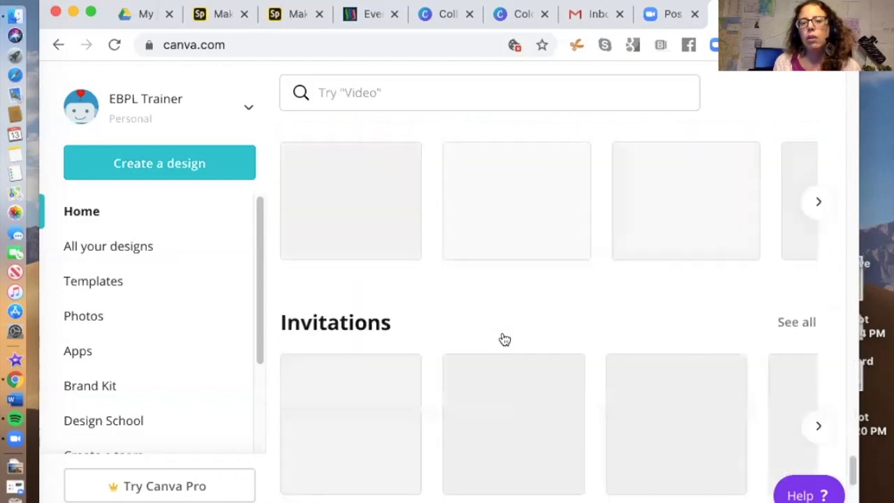
scroll(504, 339, "down", 2)
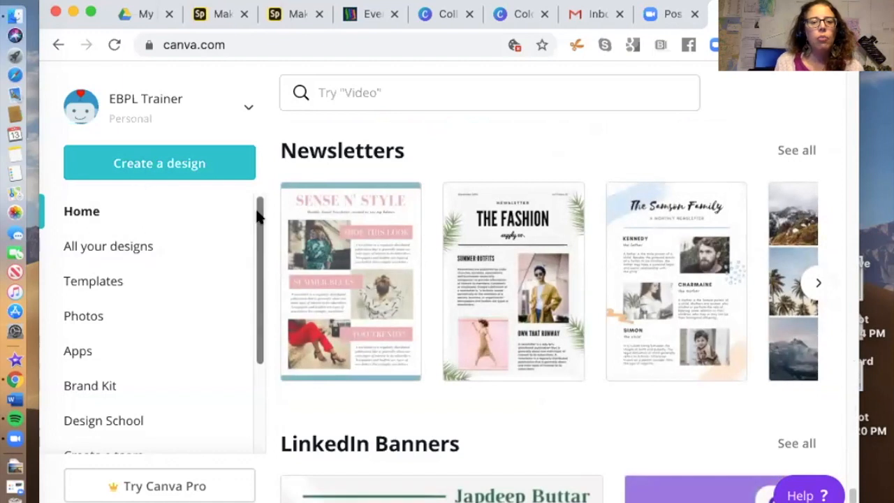
Step: Open the overview of all your designs and look through the saved designs
scroll(254, 231, "down", 2)
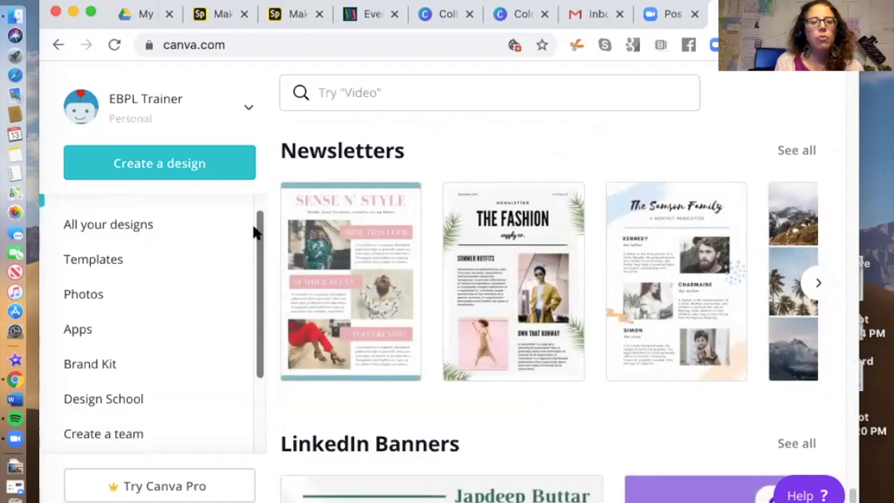
left_click(110, 211)
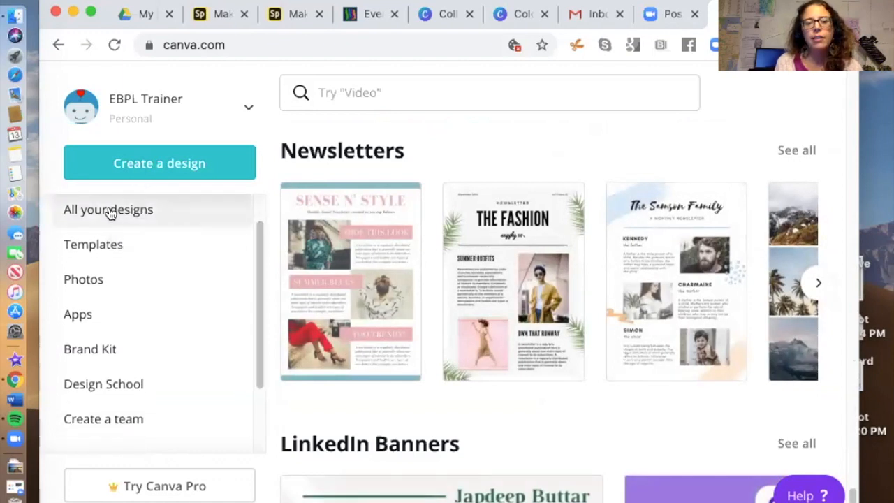
scroll(566, 255, "down", 7)
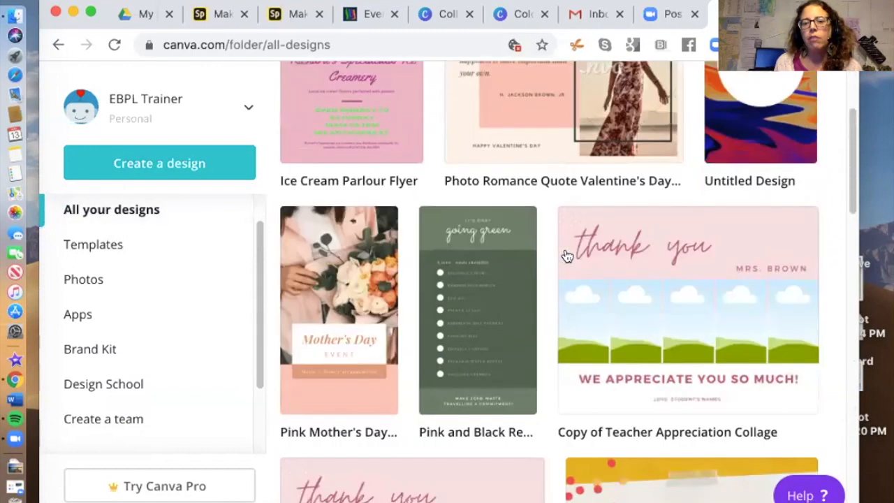
scroll(566, 256, "up", 7)
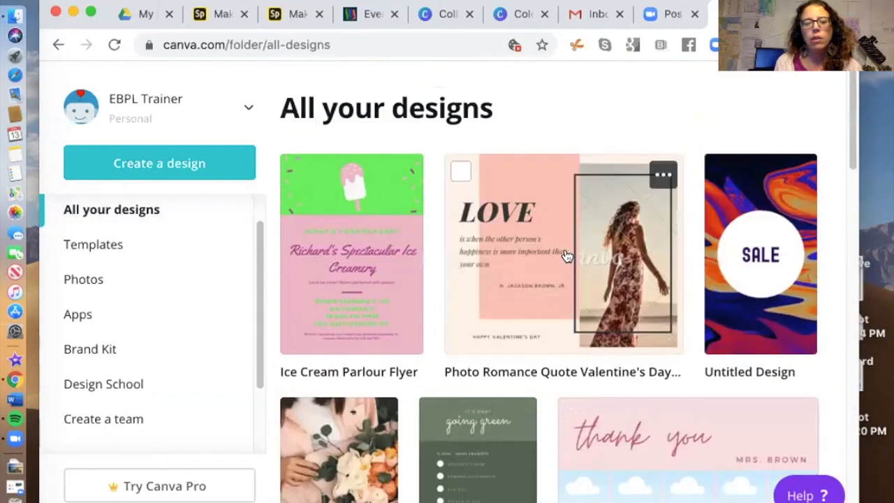
Step: Look over the Templates page and open the Photos page
left_click(95, 246)
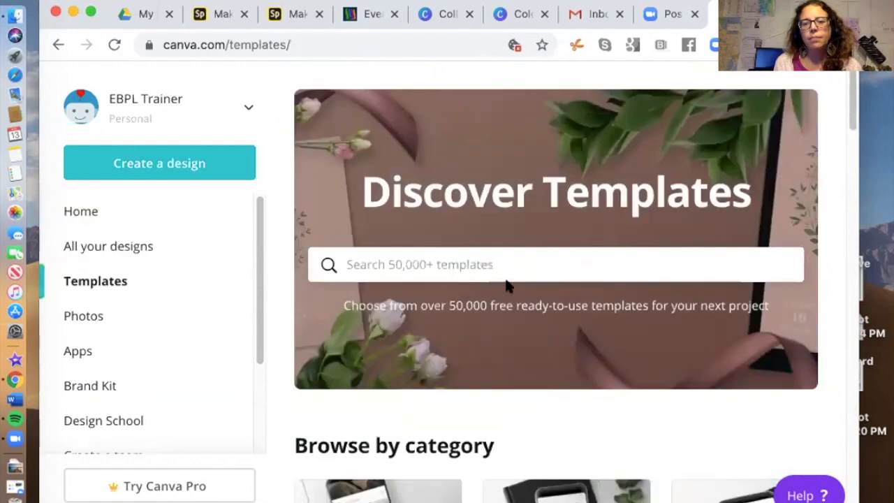
scroll(509, 274, "down", 5)
scroll(508, 278, "up", 5)
left_click(92, 315)
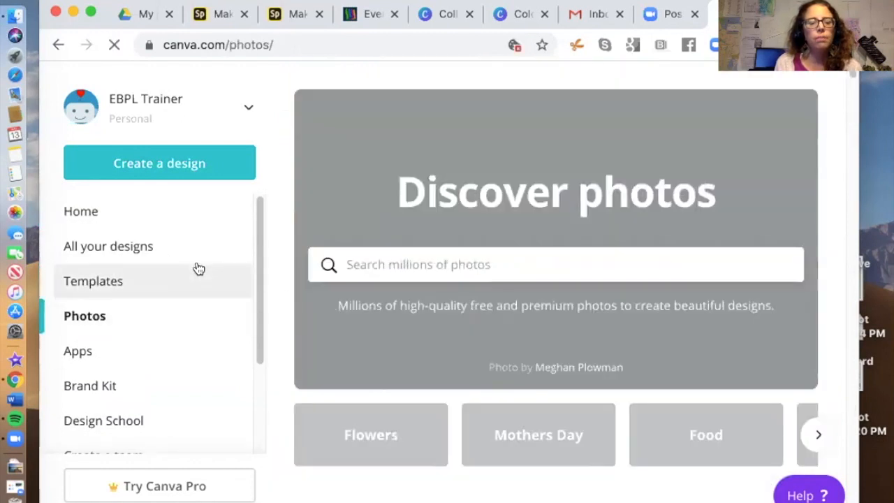
Step: Return to the home page and look over its search banner, Instagram Story Highlight Cover suggestions and Create a design section
left_click(59, 222)
scroll(595, 308, "down", 3)
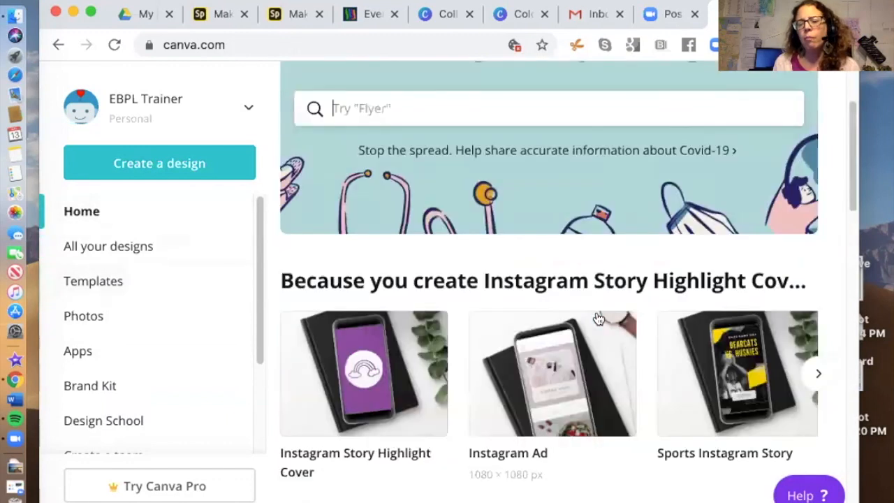
scroll(599, 318, "down", 3)
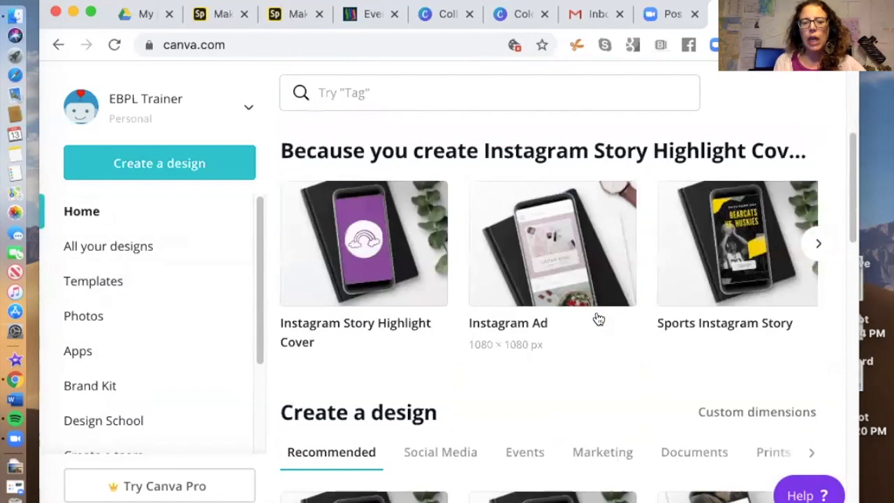
scroll(598, 318, "up", 5)
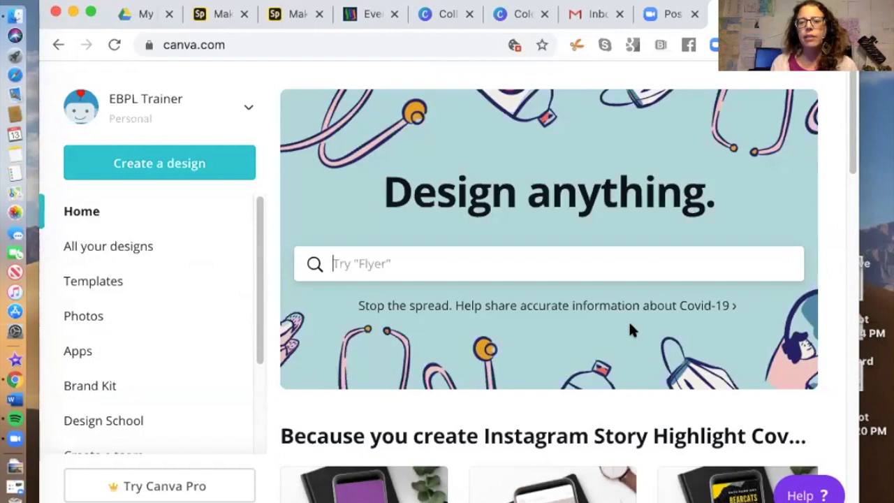
scroll(667, 359, "down", 10)
scroll(667, 361, "up", 10)
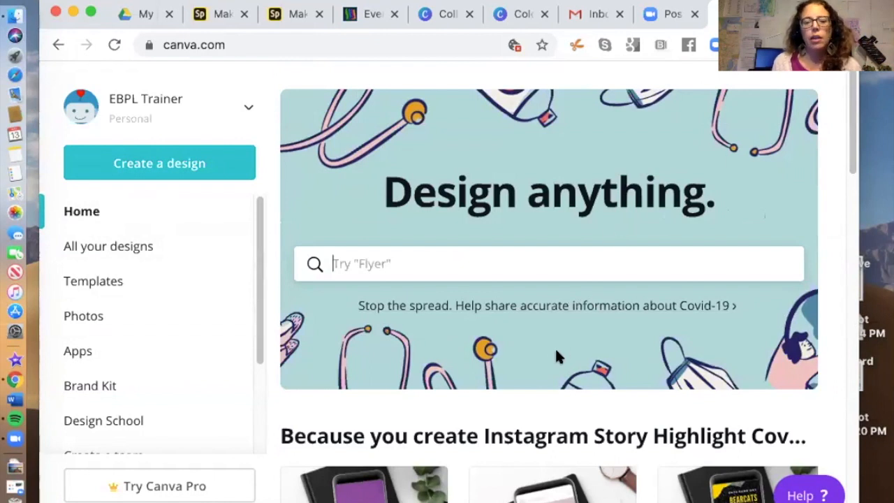
scroll(555, 349, "down", 5)
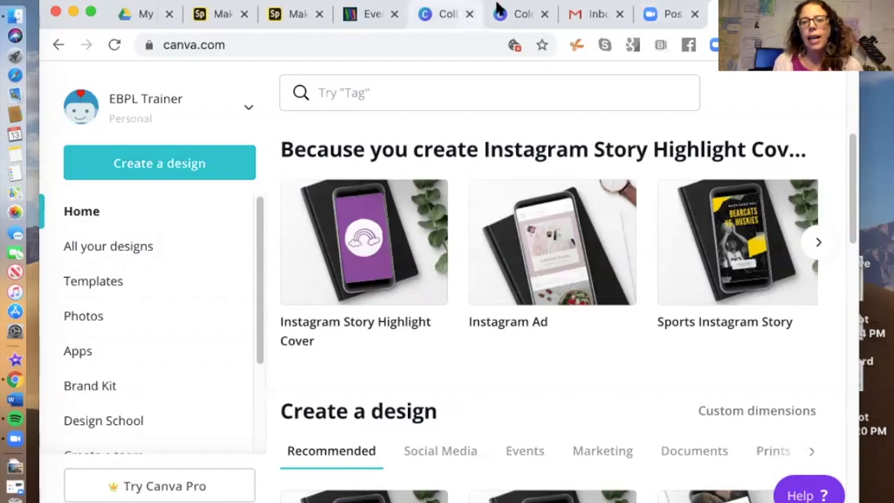
Step: Compare the signed-out Canva home page with the color palette generator page, finishing on the palette generator
left_click(516, 14)
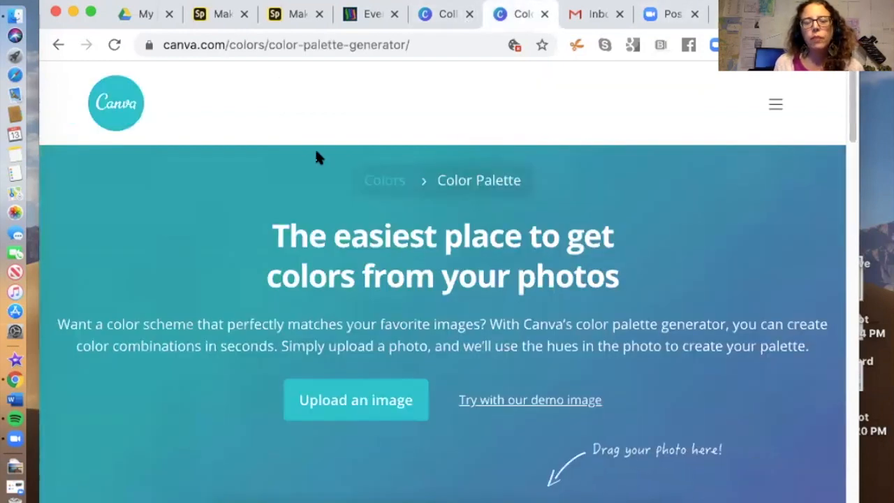
left_click(447, 14)
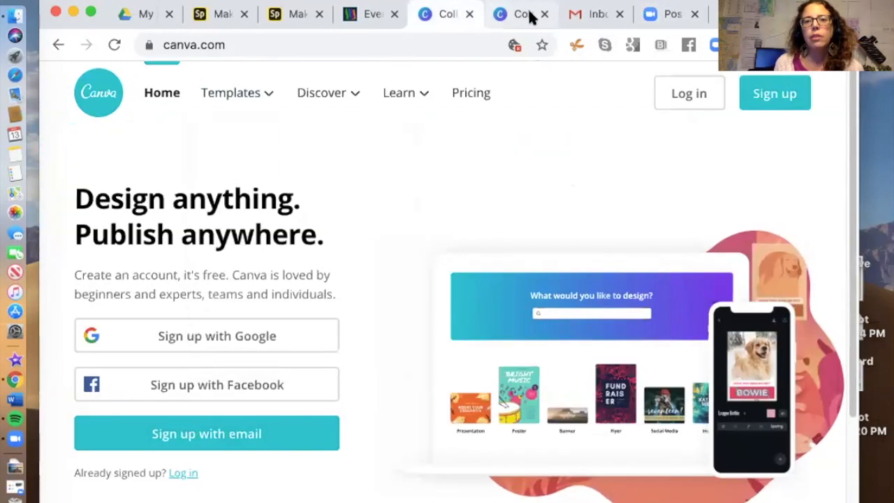
left_click(529, 16)
scroll(280, 166, "down", 3)
scroll(282, 171, "up", 3)
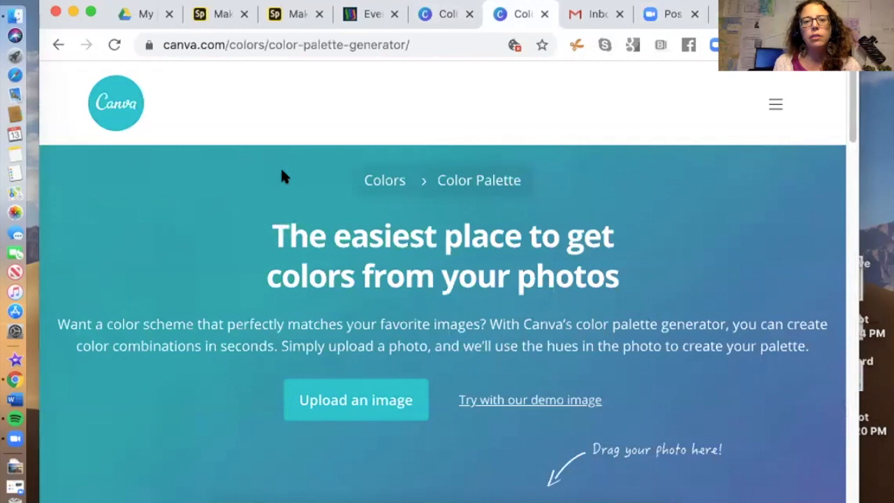
Step: Open the Colors overview from the palette generator page and copy its web address
left_click(388, 181)
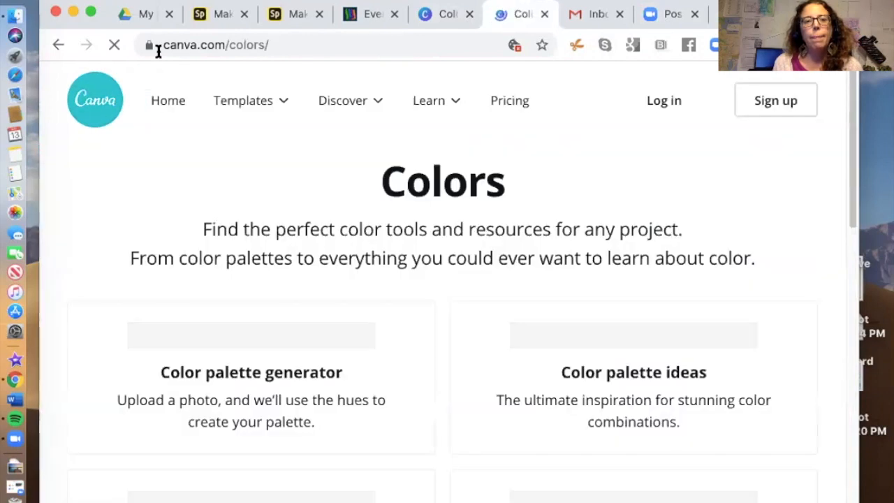
left_click(292, 44)
key("super+c")
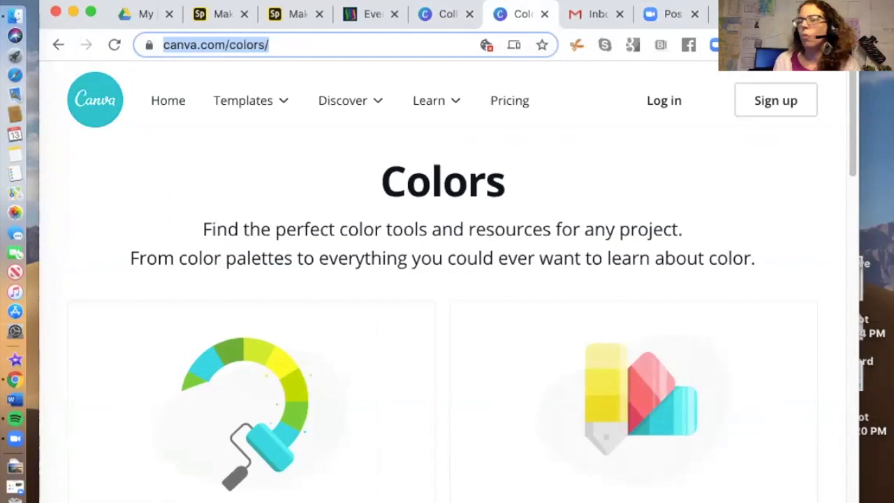
left_click(256, 176)
Step: Examine the color tools offered on the Colors page: palette generator, palette ideas, color wheel and color meanings
scroll(256, 176, "down", 2)
scroll(257, 176, "down", 3)
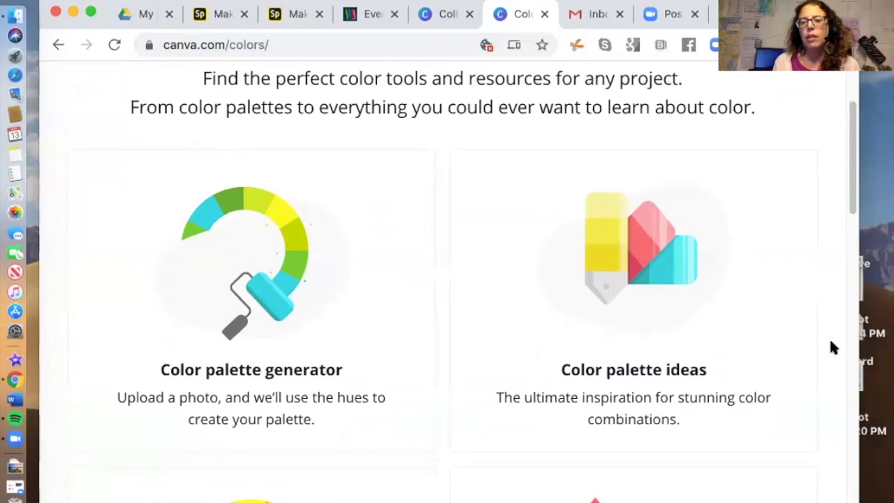
scroll(701, 319, "down", 2)
scroll(703, 319, "down", 5)
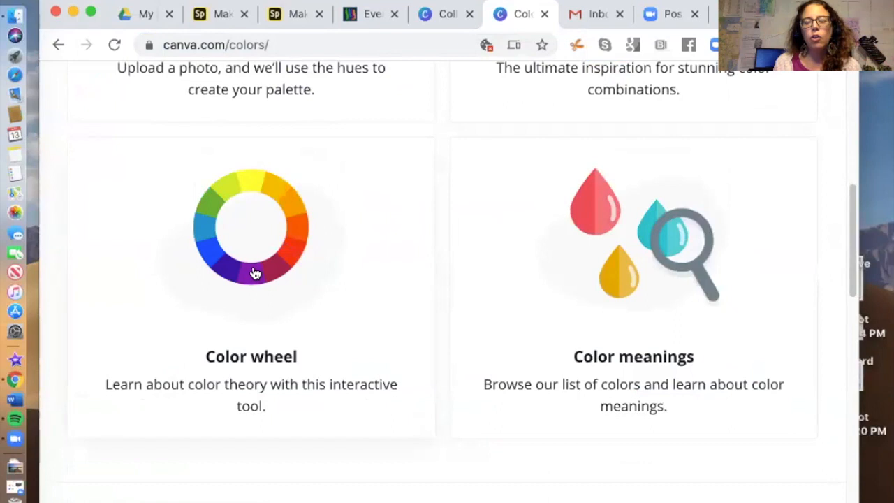
scroll(255, 273, "up", 7)
scroll(267, 264, "down", 3)
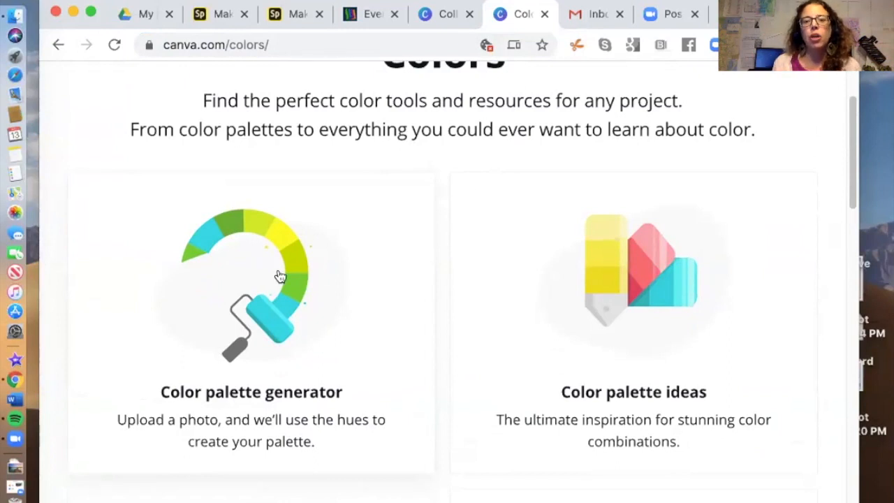
scroll(386, 180, "down", 5)
scroll(388, 211, "up", 7)
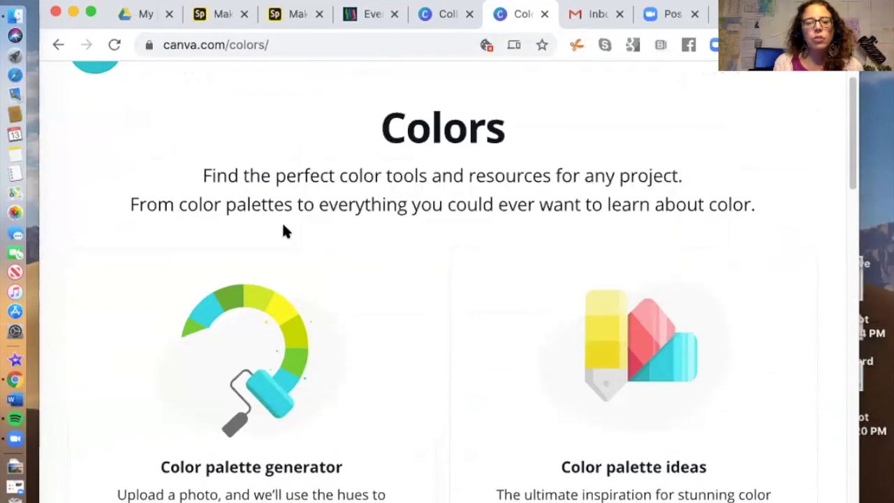
scroll(282, 221, "down", 3)
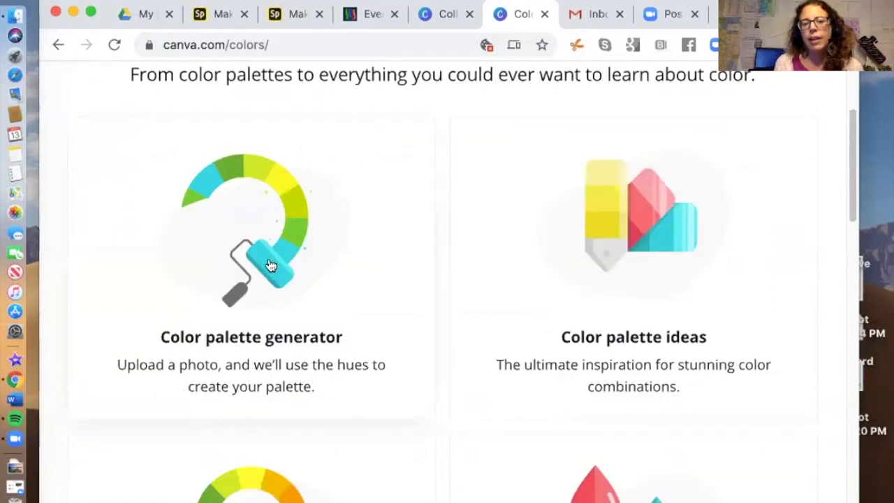
Step: Open the color palette generator and examine its upload option, the daisy photo's extracted color swatches and the sample designs
left_click(267, 263)
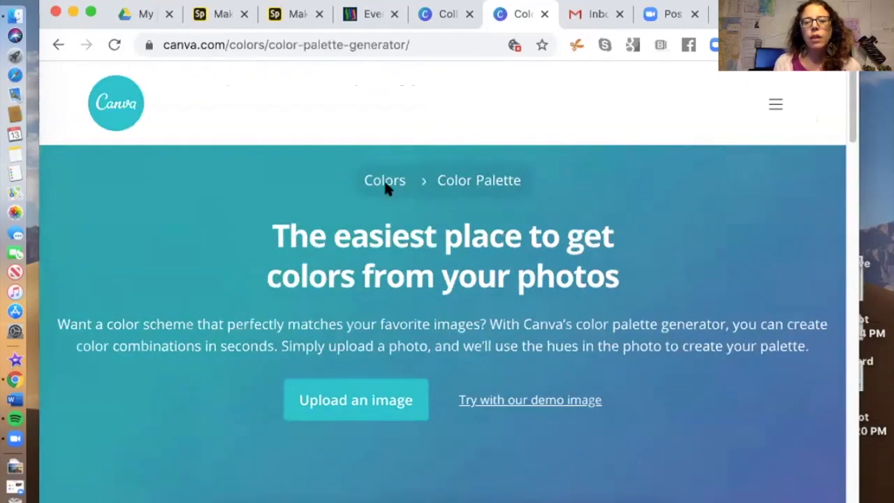
scroll(631, 225, "down", 3)
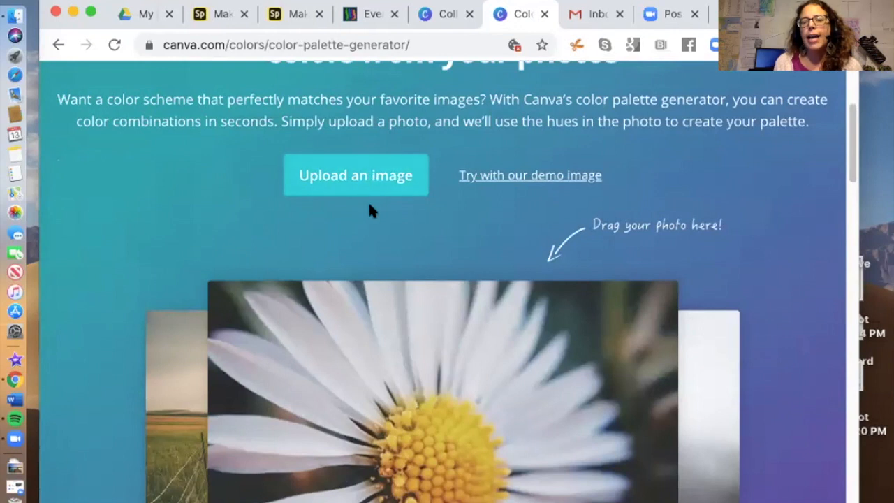
scroll(424, 225, "down", 3)
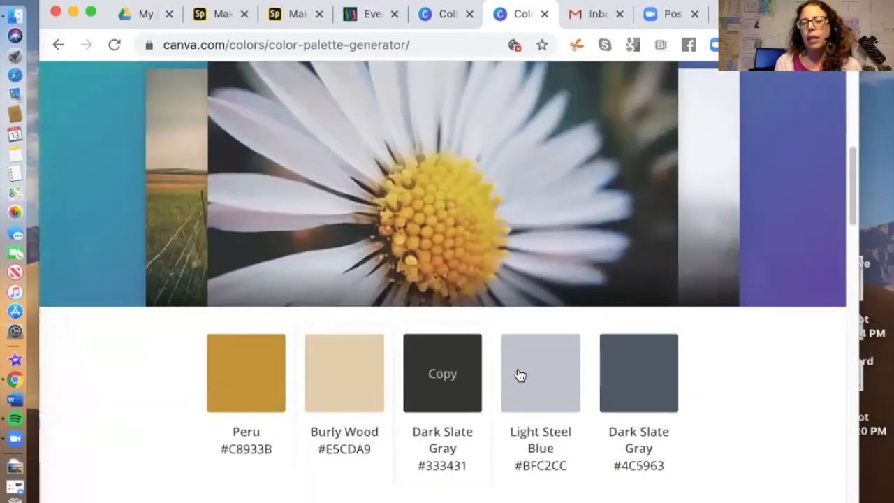
scroll(488, 328, "down", 3)
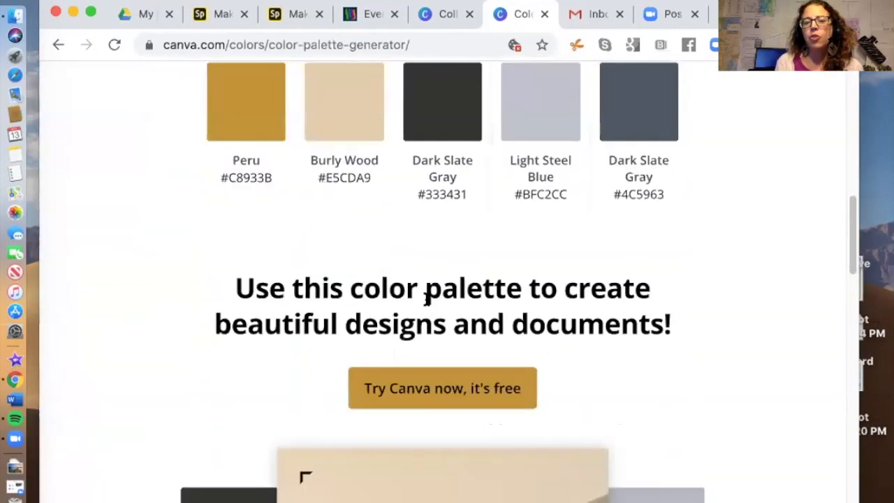
scroll(636, 342, "down", 2)
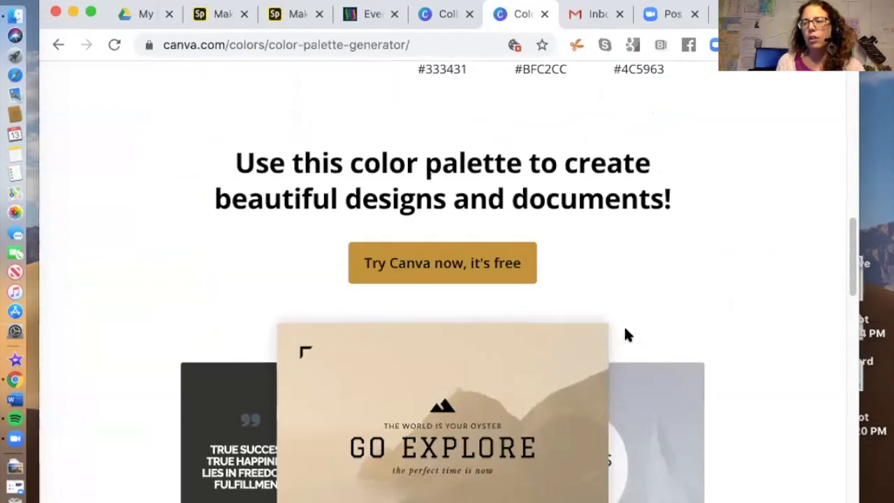
scroll(356, 286, "down", 2)
scroll(389, 311, "up", 3)
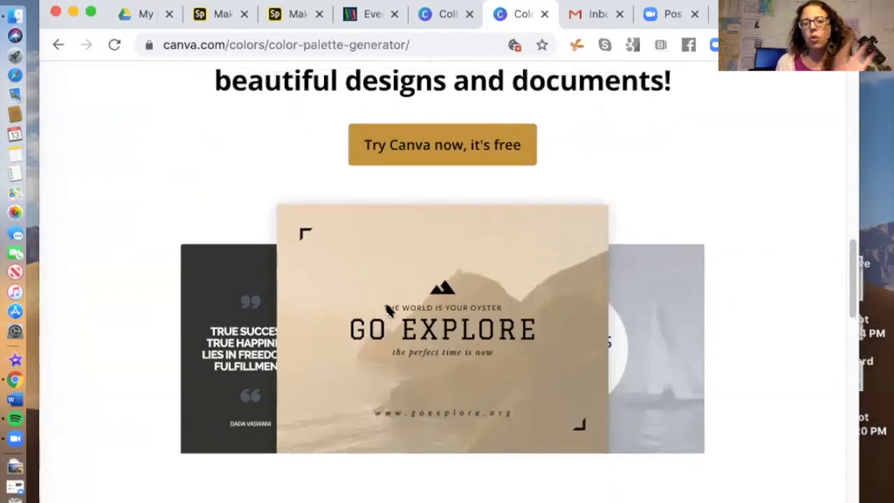
scroll(389, 311, "up", 5)
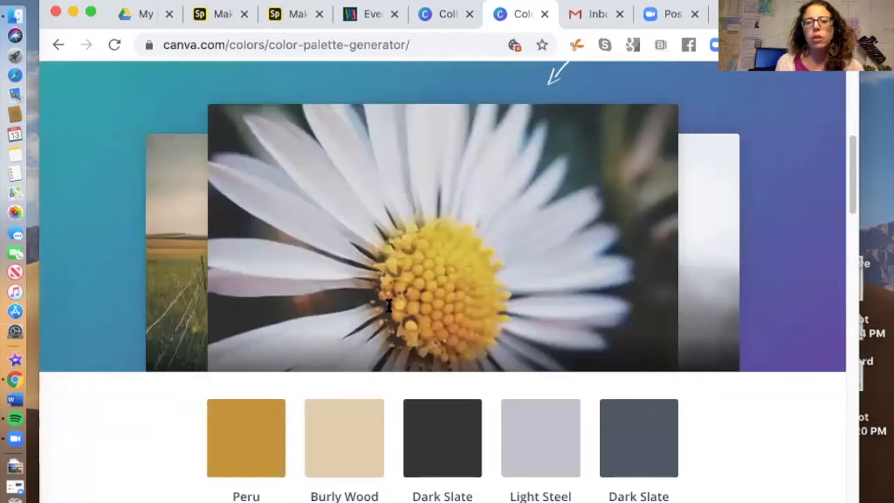
scroll(389, 311, "down", 3)
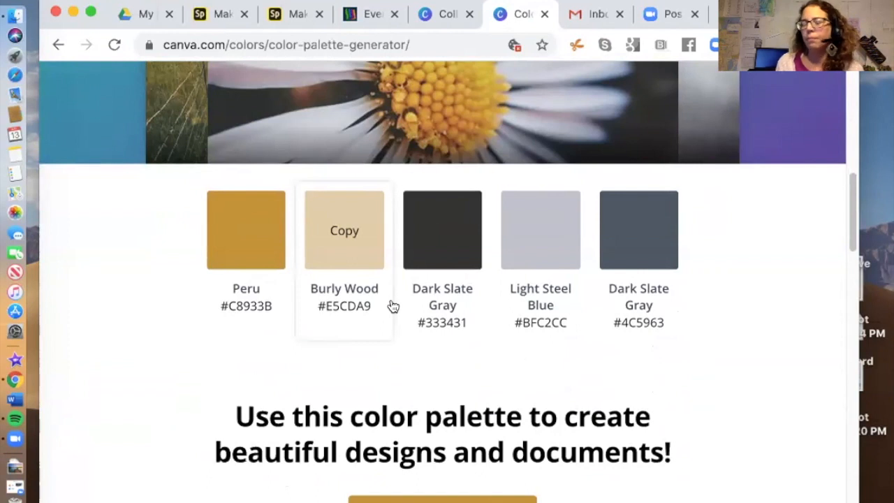
scroll(402, 290, "up", 10)
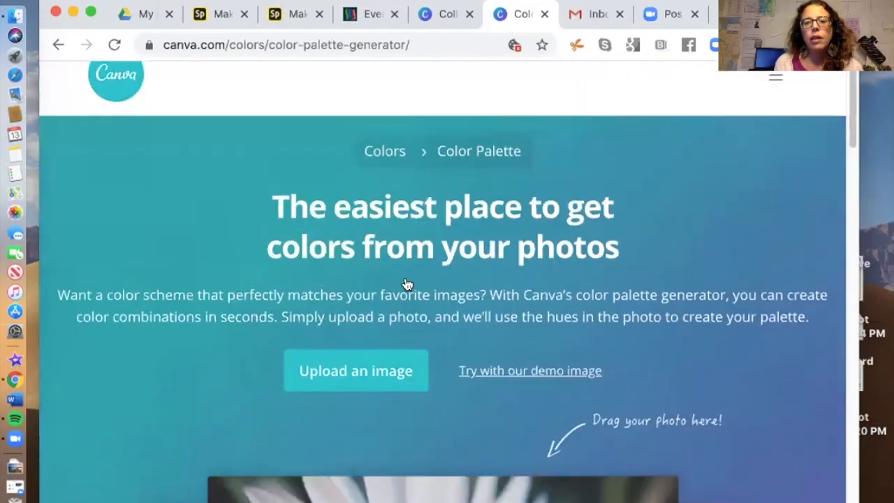
scroll(524, 293, "down", 15)
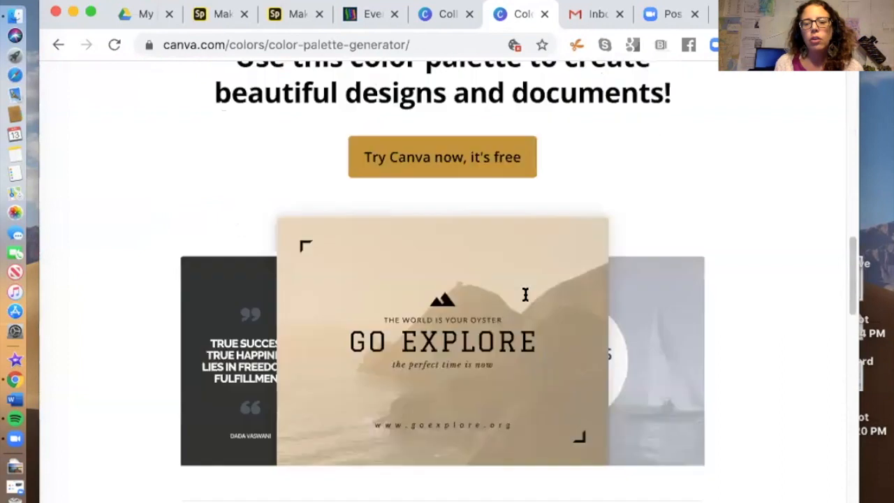
scroll(525, 294, "up", 15)
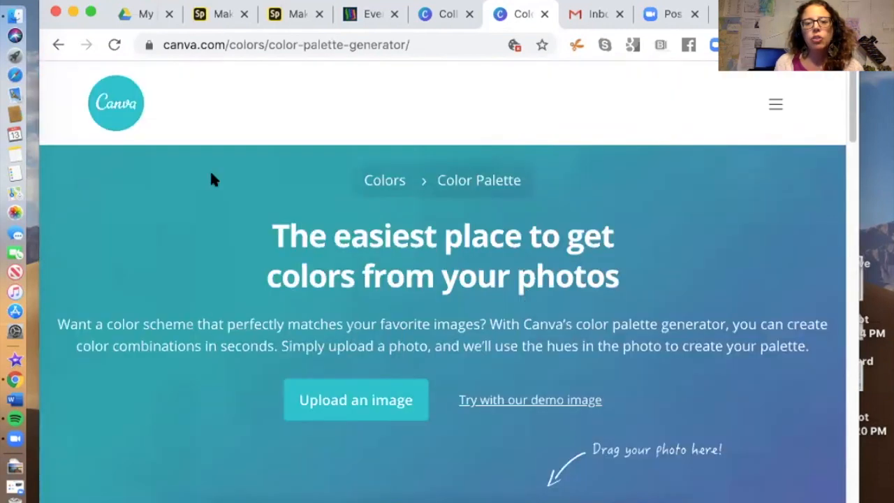
Step: Go back to the Colors page, open Color palette ideas and browse the ready-made palettes
left_click(55, 45)
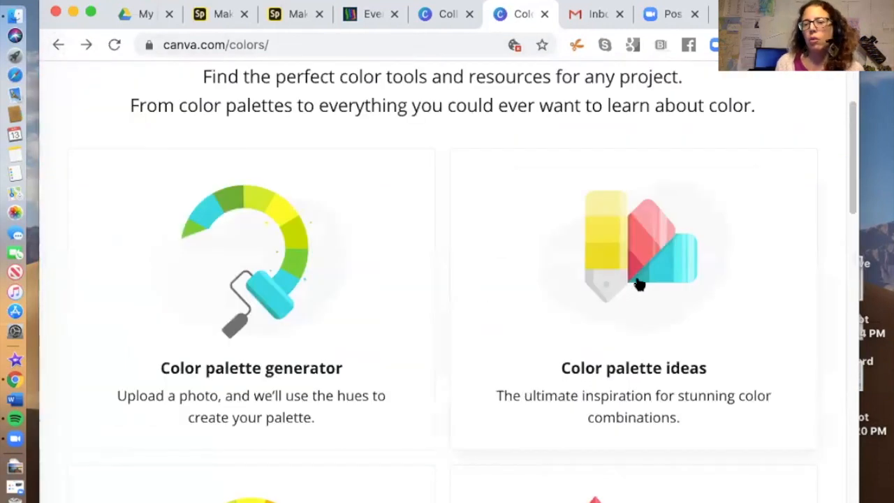
left_click(630, 264)
scroll(620, 259, "down", 6)
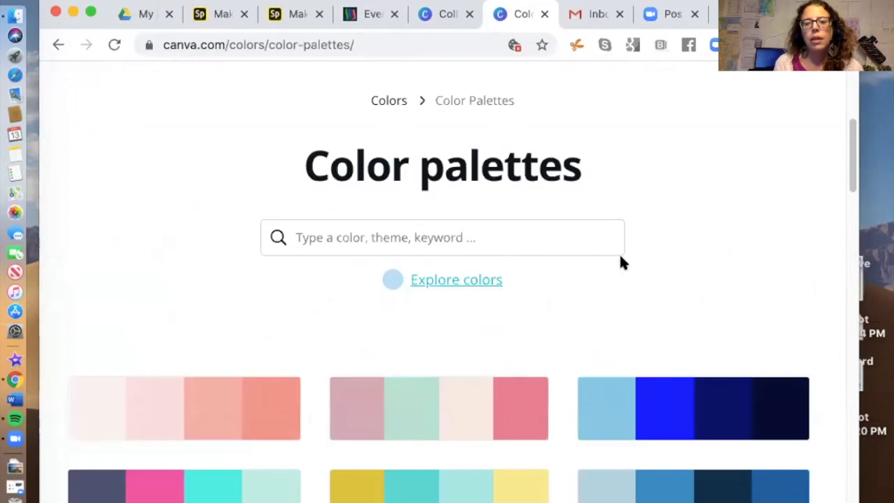
scroll(618, 262, "up", 1)
scroll(523, 245, "down", 2)
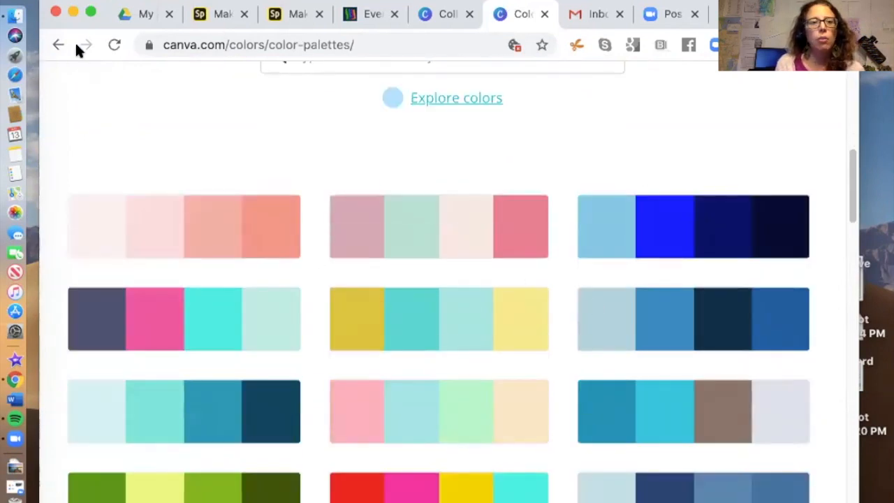
Step: Go back to the Colors page and open the Color wheel tool
left_click(56, 45)
scroll(652, 247, "down", 4)
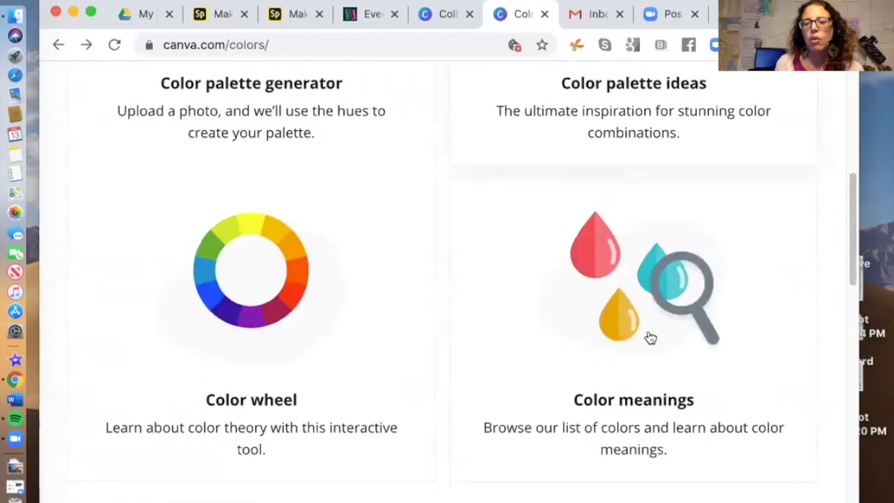
left_click(239, 305)
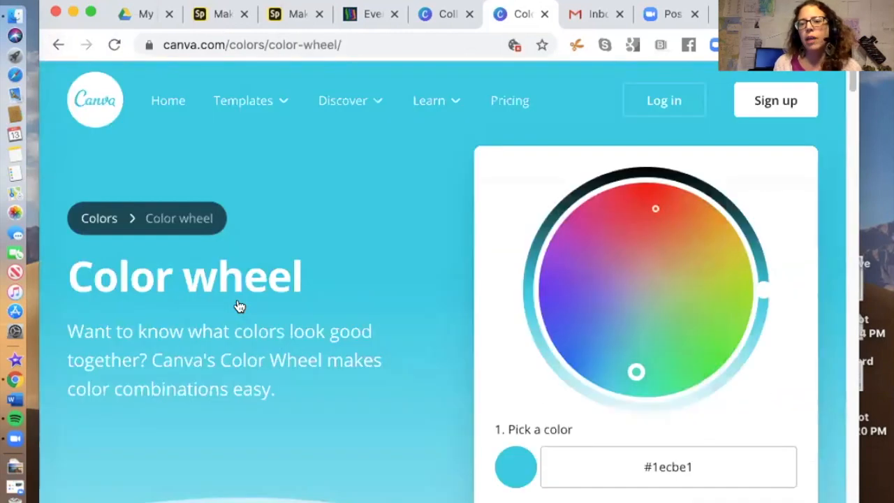
Step: Try the Monochromatic and Analogous combinations for the color #1ecbe1 on the color wheel, and end with Triadic
scroll(416, 263, "down", 3)
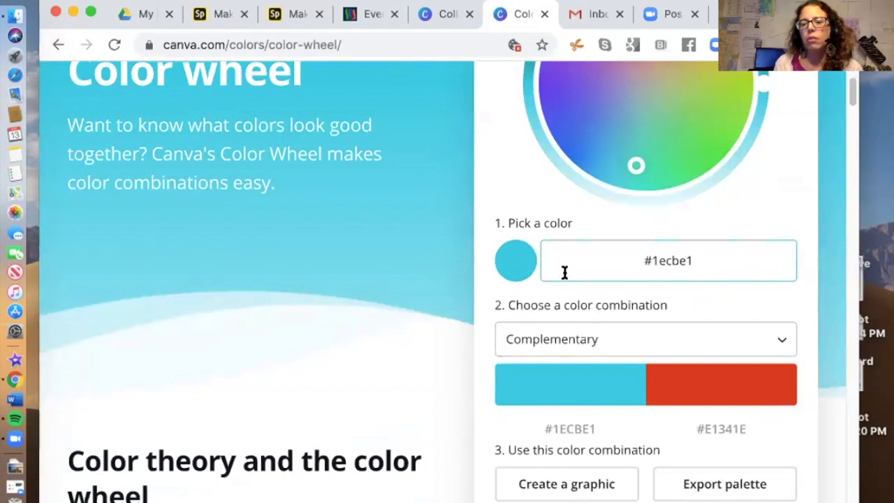
scroll(564, 272, "down", 1)
left_click(625, 282)
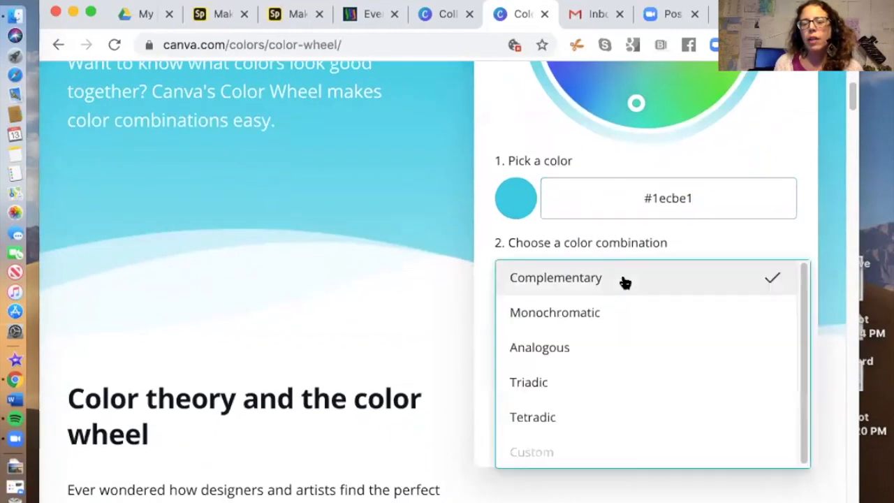
left_click(606, 313)
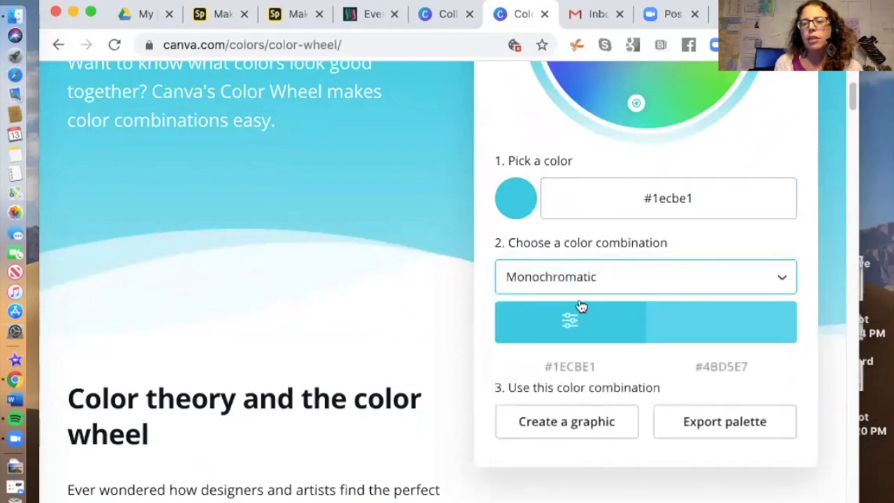
left_click(569, 279)
left_click(561, 347)
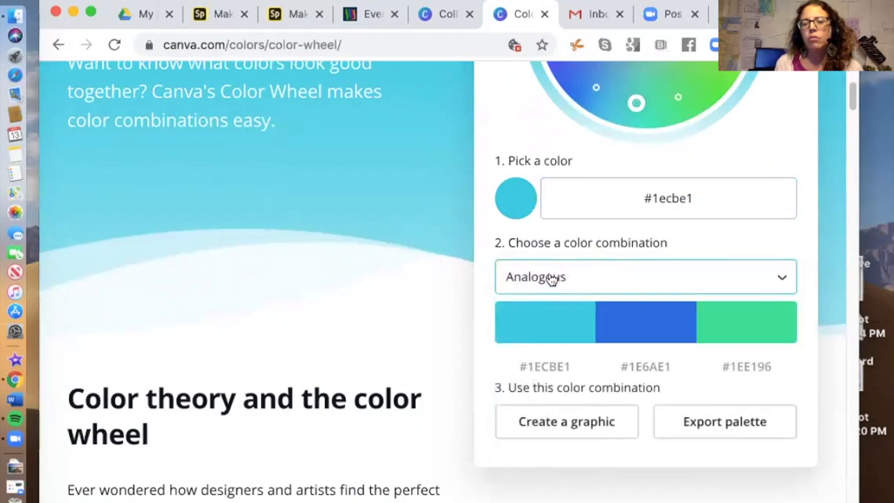
left_click(548, 278)
left_click(555, 383)
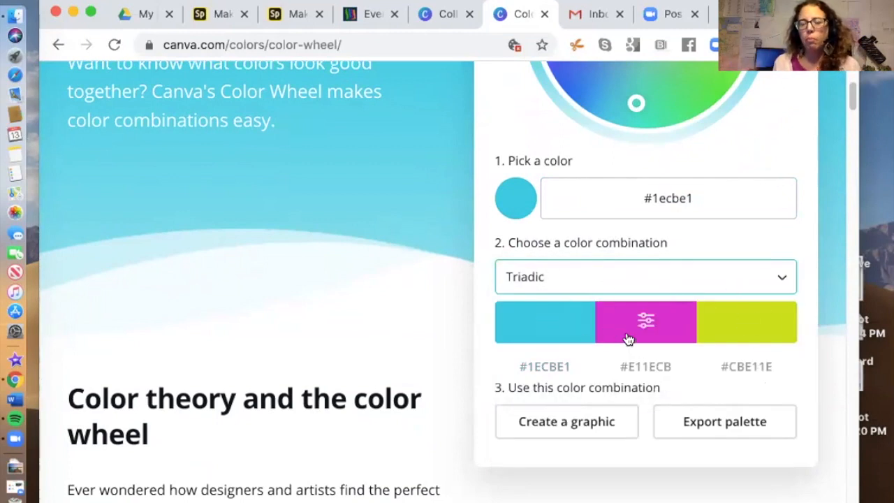
Step: Create a graphic from the triadic color combination and browse the blue pink yellow templates offered for it
scroll(658, 286, "down", 5)
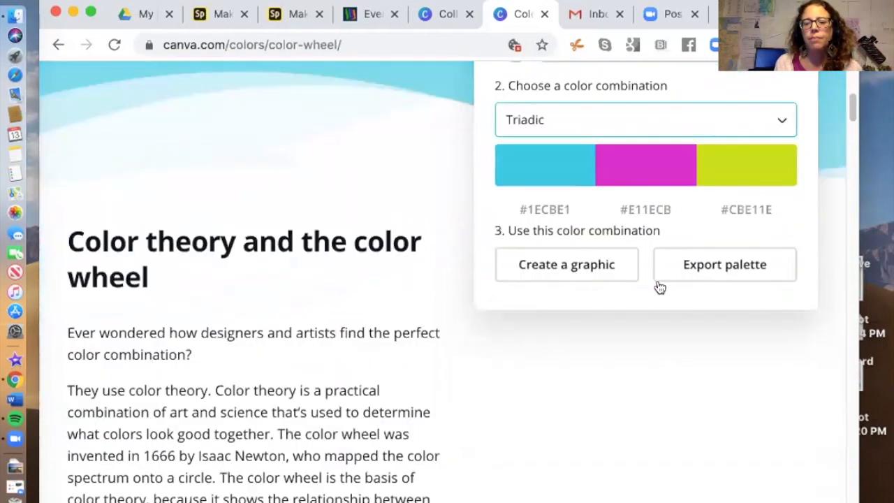
left_click(551, 266)
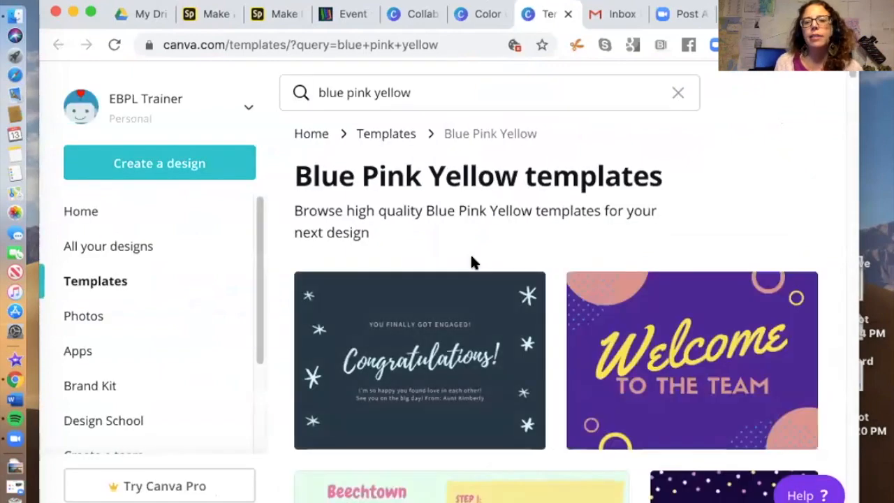
left_click(479, 10)
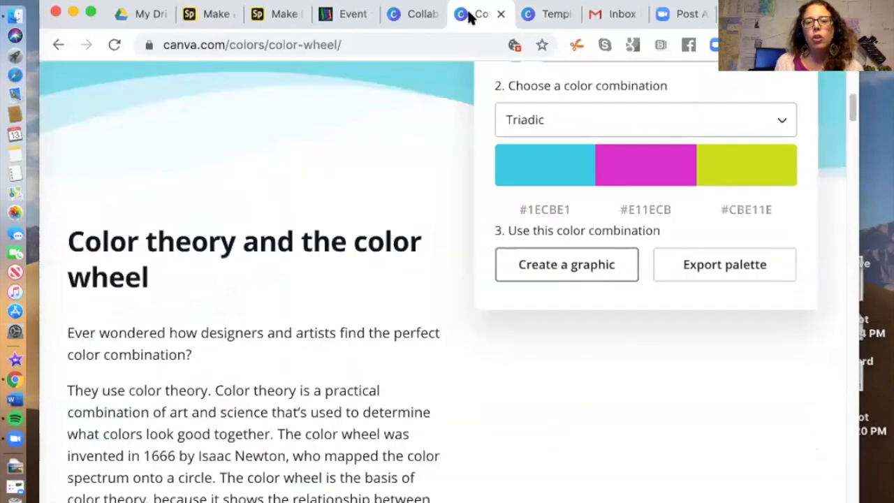
left_click(547, 14)
scroll(465, 323, "down", 8)
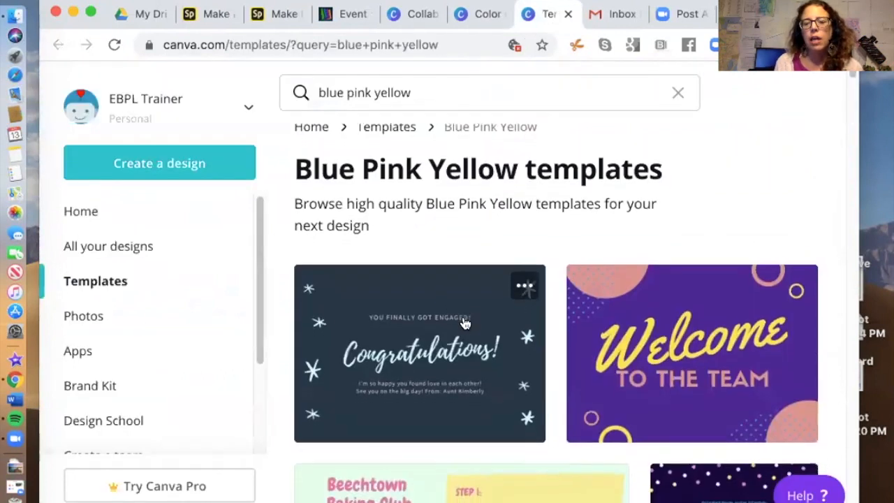
scroll(464, 323, "down", 15)
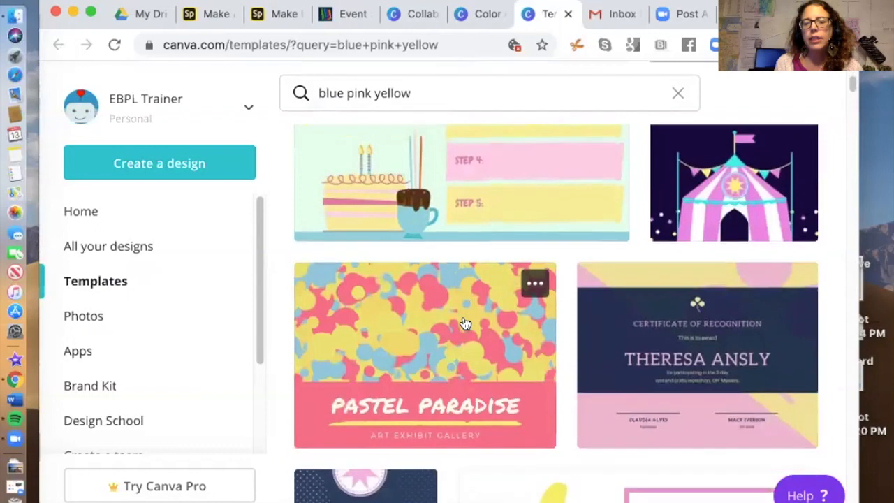
scroll(465, 323, "down", 10)
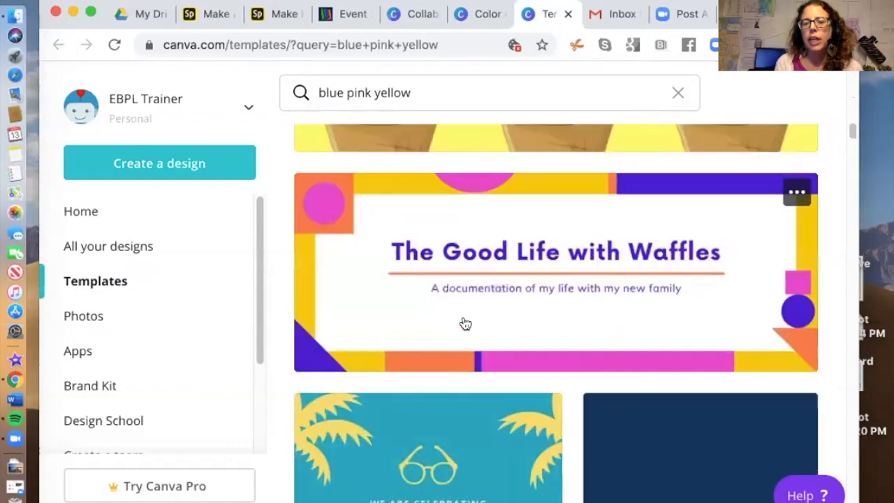
Step: Recheck the triadic swatches on the Color wheel page, and compare them with more of the blue pink yellow templates
left_click(479, 17)
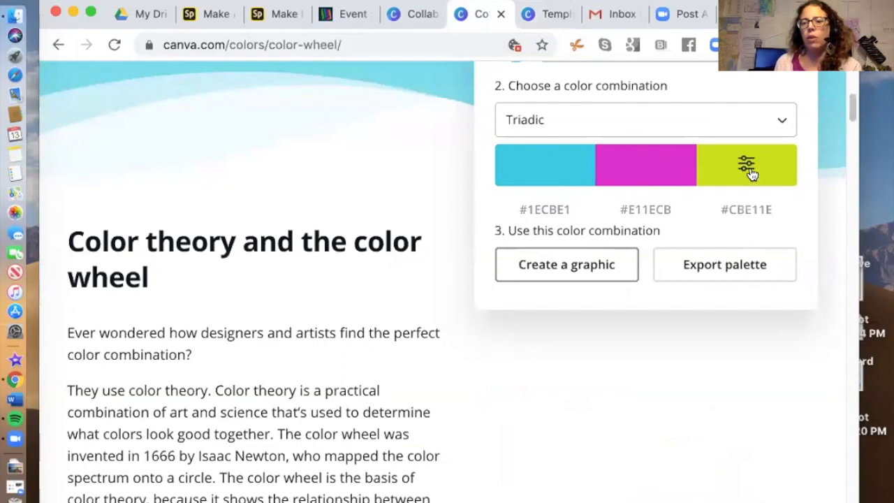
left_click(553, 13)
scroll(462, 260, "up", 2)
scroll(461, 260, "down", 12)
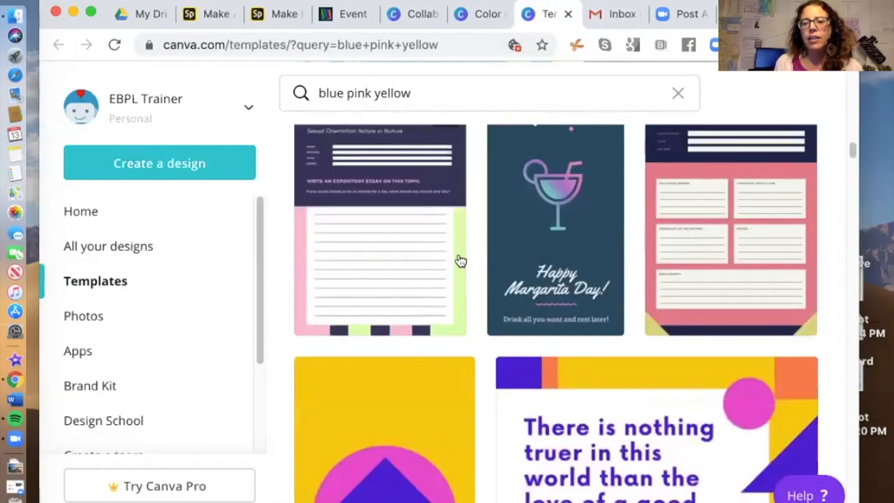
scroll(460, 260, "up", 14)
scroll(460, 261, "down", 10)
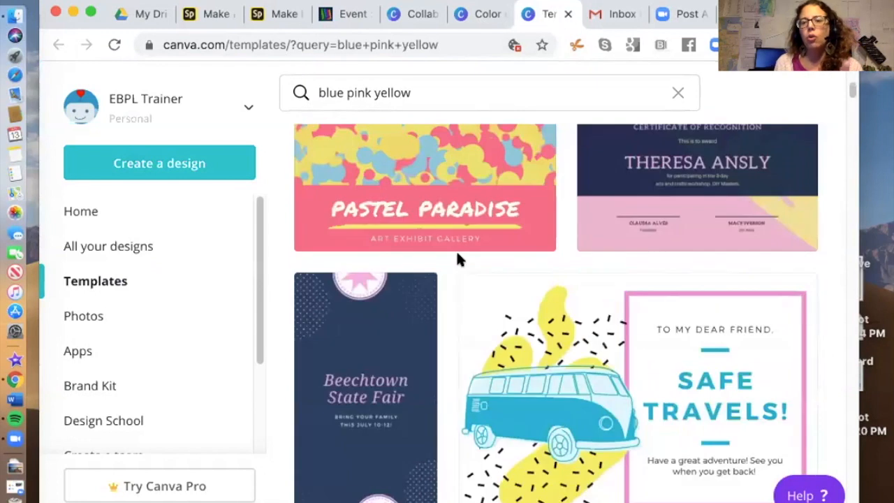
scroll(460, 261, "down", 10)
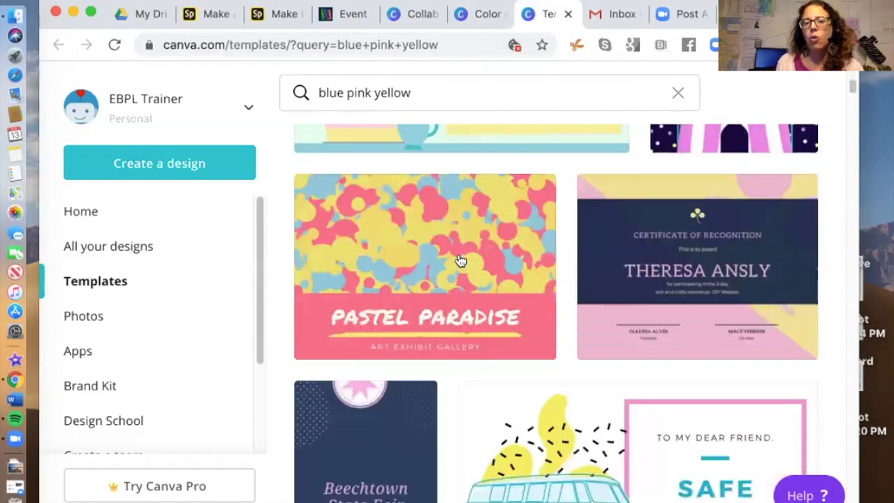
scroll(460, 261, "down", 10)
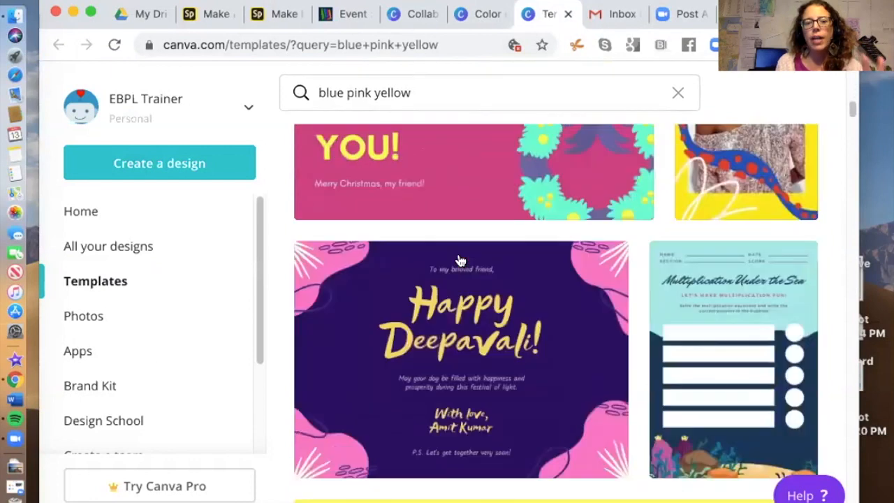
scroll(460, 260, "down", 3)
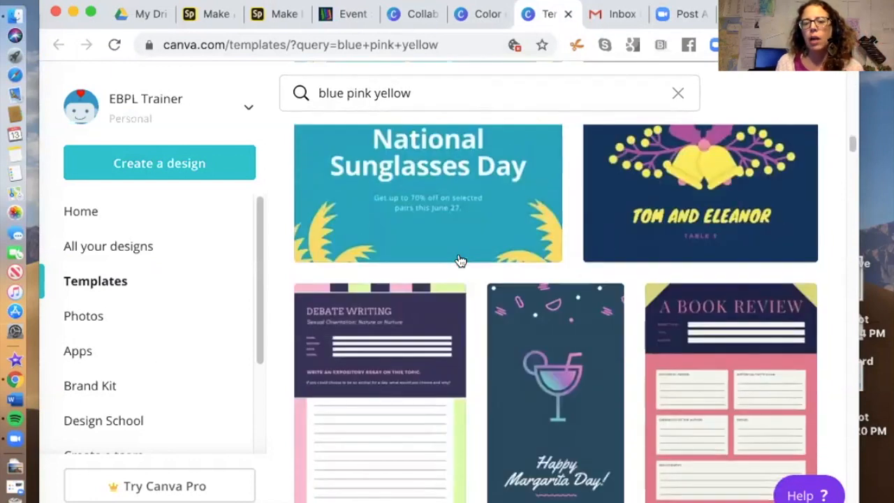
scroll(460, 260, "down", 1)
scroll(458, 259, "down", 1)
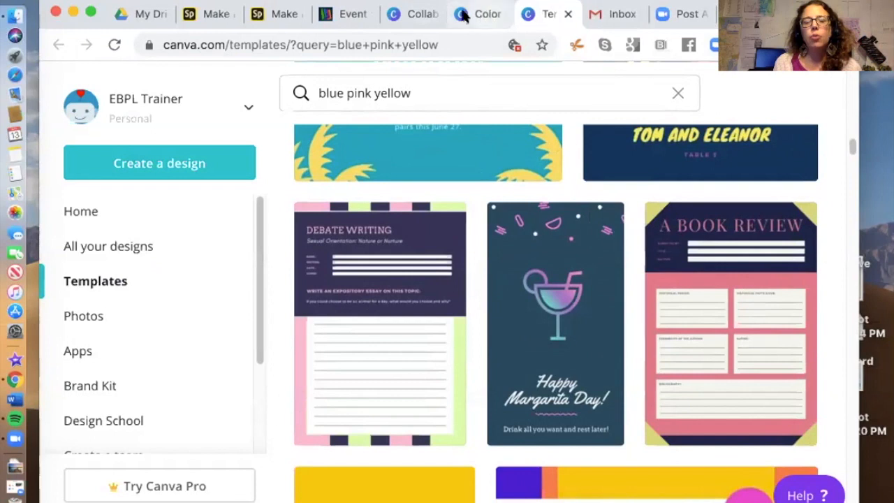
Step: Switch to the browser tab with the signed-in Canva home page and dismiss the search suggestions
left_click(409, 14)
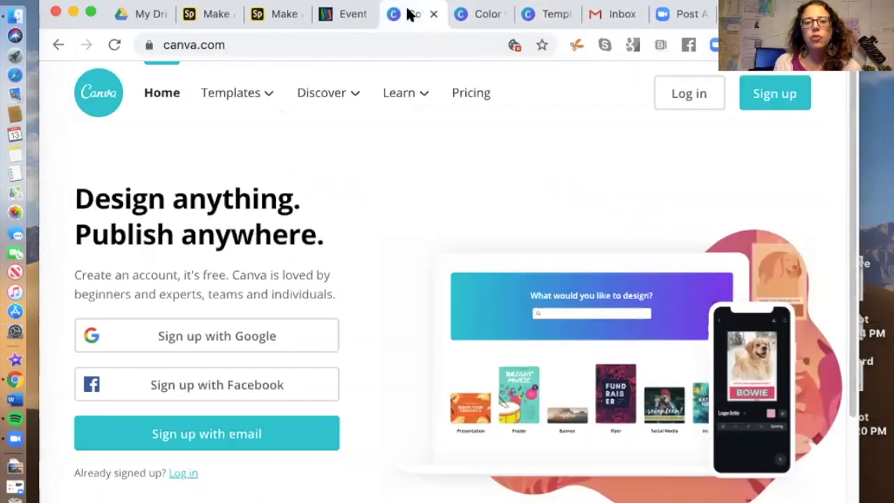
left_click(474, 14)
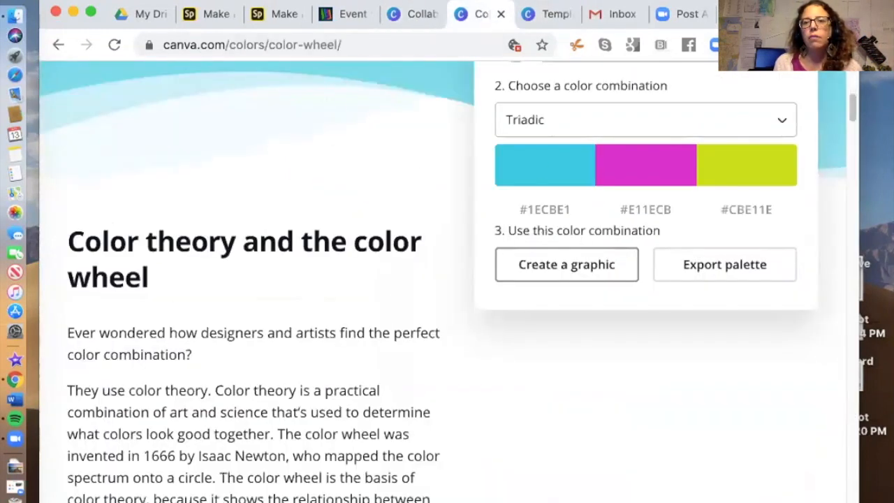
left_click(747, 14)
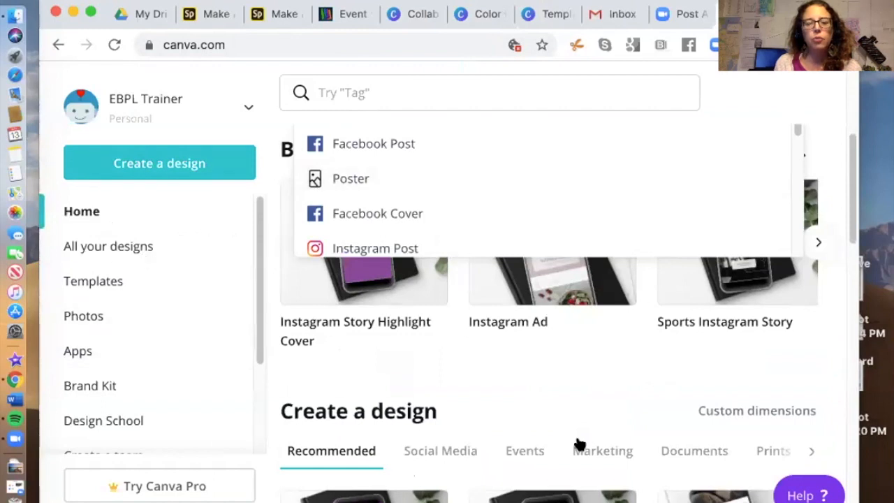
left_click(798, 111)
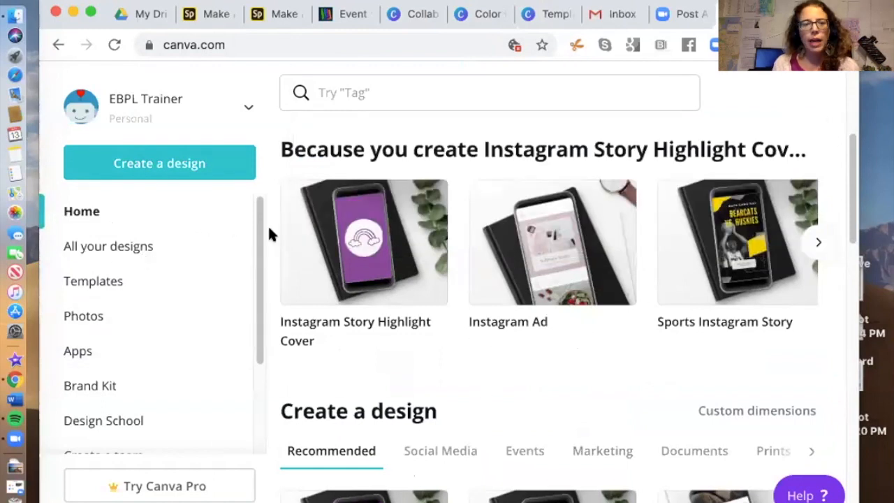
Step: Open the Templates page and browse its categories down to Flyers
left_click(100, 281)
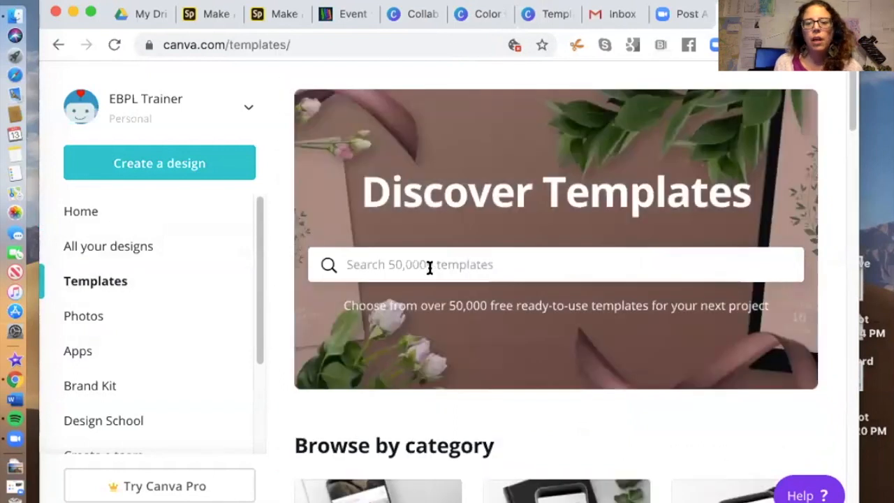
scroll(429, 266, "down", 8)
scroll(432, 272, "down", 10)
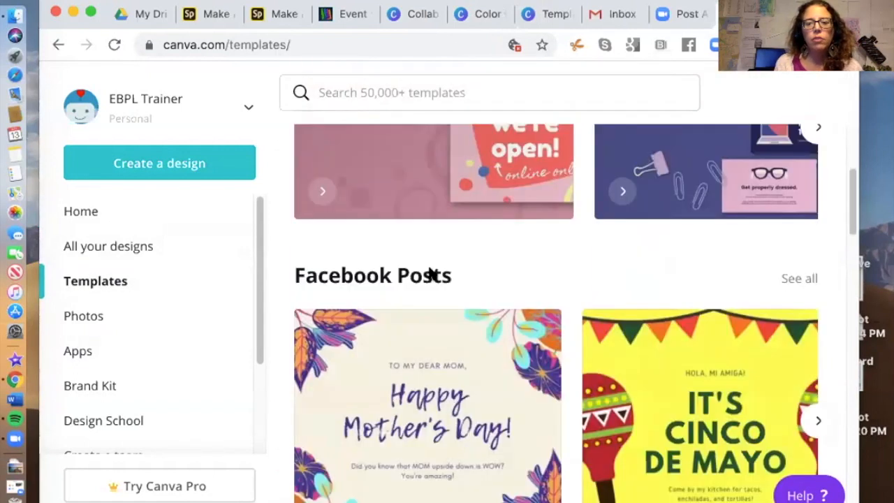
scroll(432, 273, "down", 10)
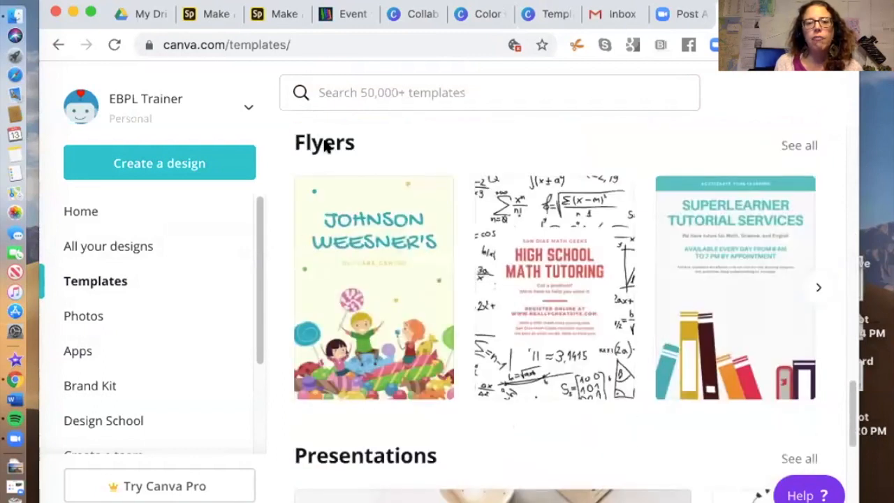
Step: Show all flyer templates and start a design from the Green Medicine Icons Health Fair Flyer template
left_click(798, 147)
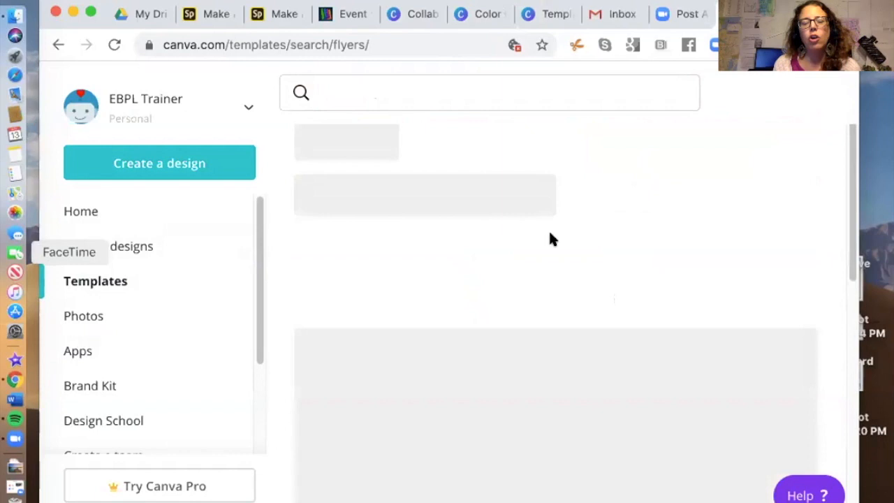
scroll(472, 271, "down", 2)
scroll(473, 271, "down", 10)
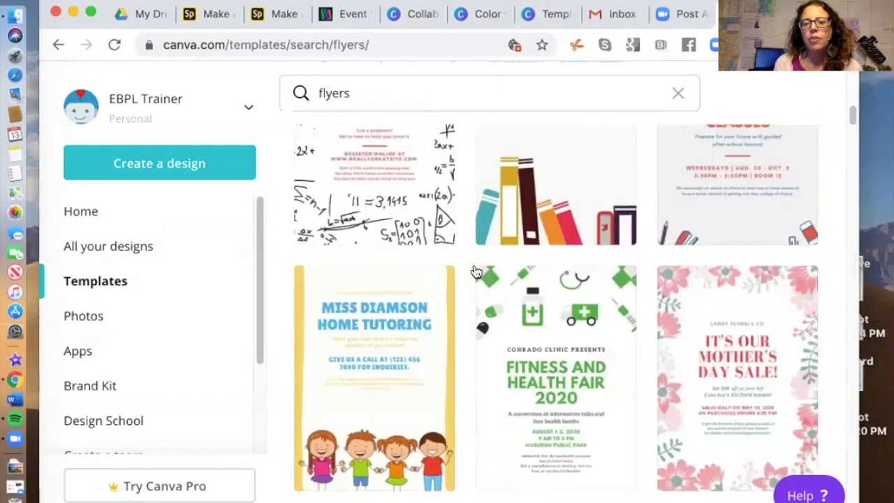
left_click(548, 202)
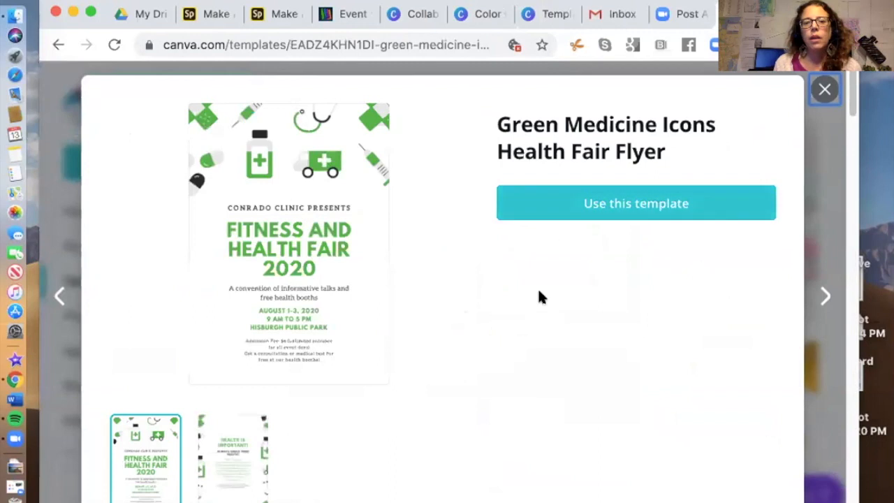
left_click(548, 207)
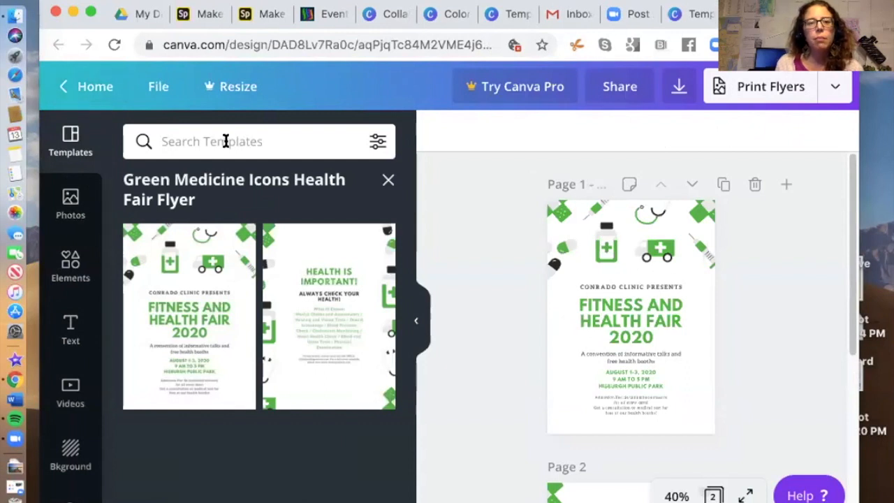
Step: Leave the flyer design for the home page and reopen the Templates page to view its search and categories
left_click(77, 96)
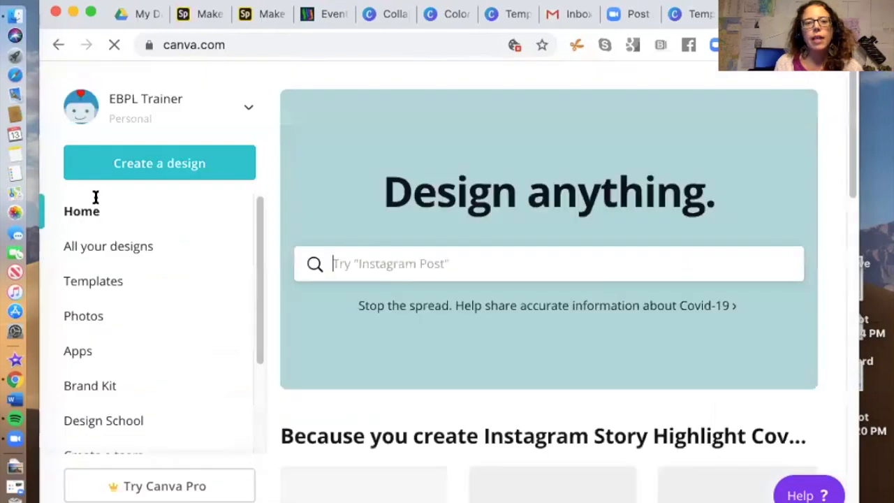
left_click(73, 285)
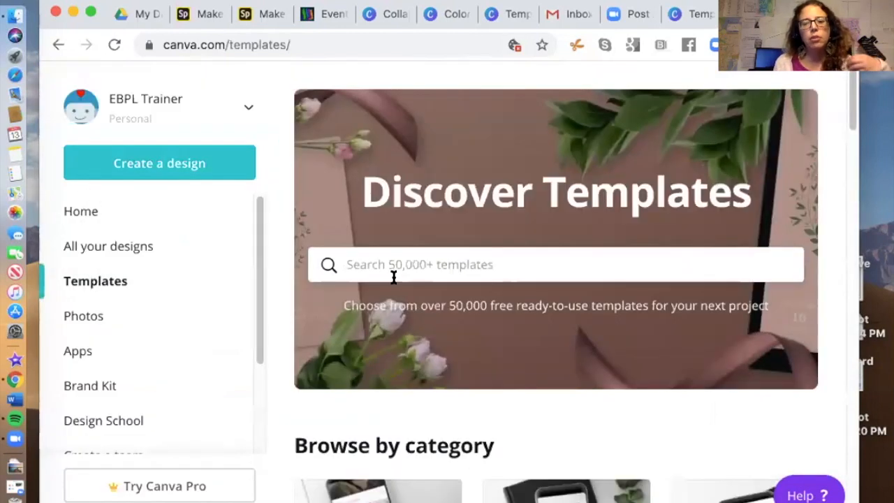
scroll(393, 279, "down", 3)
scroll(393, 279, "up", 2)
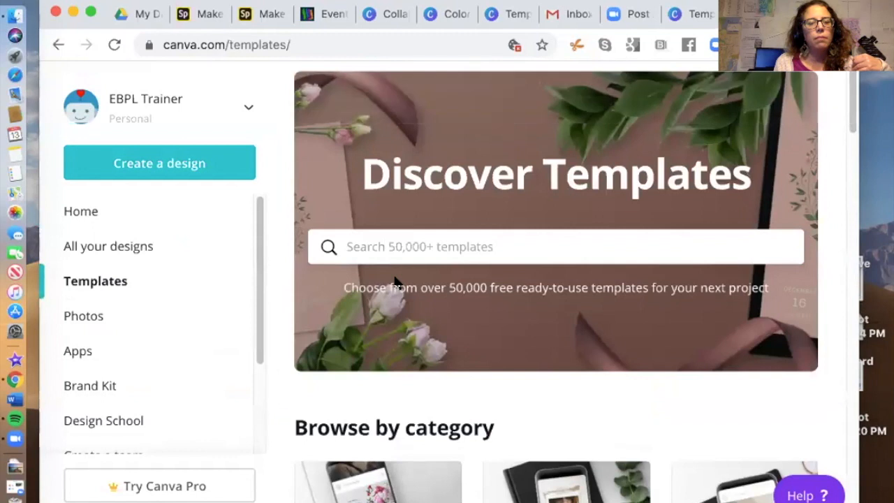
Step: Create a blank Flyer design and go back to the home page
left_click(167, 164)
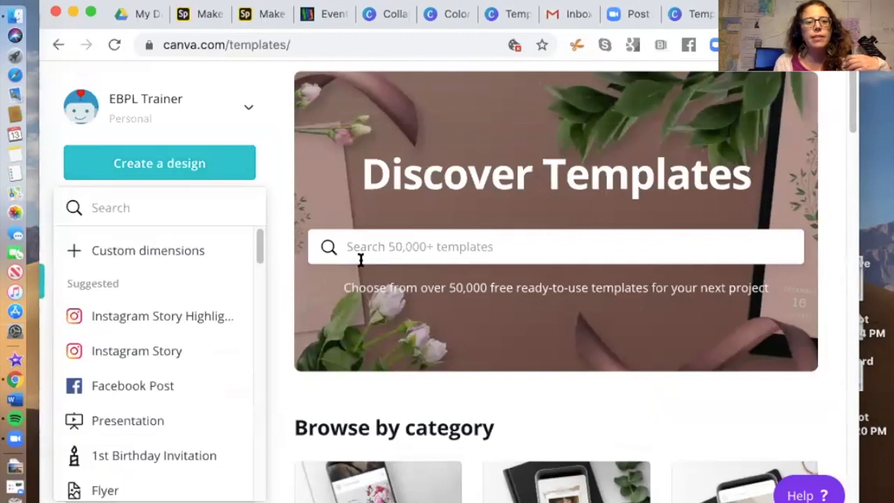
left_click_drag(259, 239, 257, 273)
left_click(166, 244)
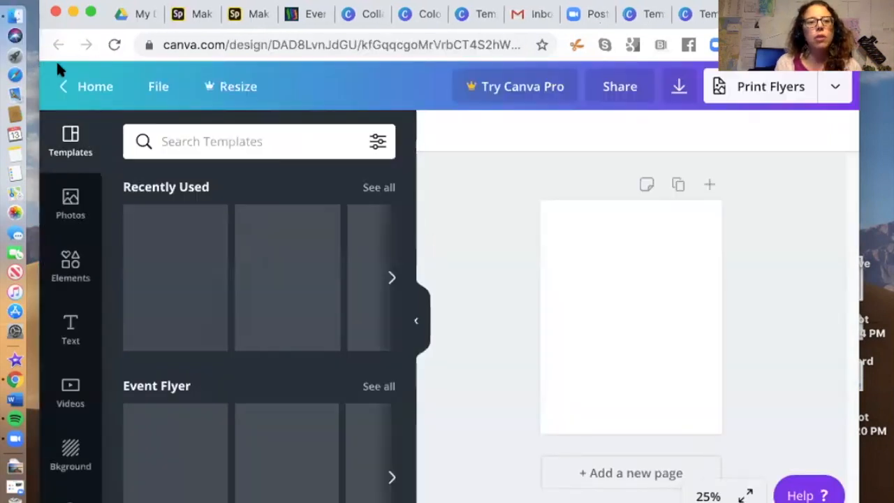
left_click(62, 90)
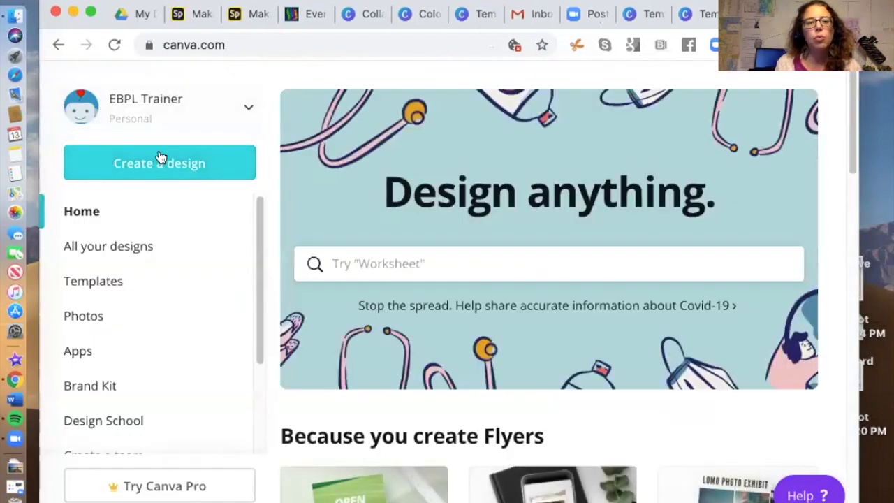
Step: Look through the suggested design types and create a new blank Flyer design
left_click(166, 169)
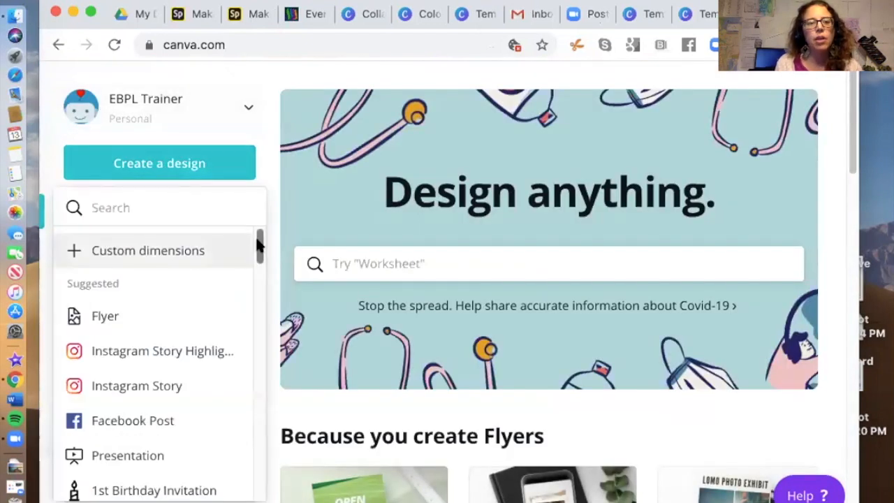
scroll(259, 246, "down", 1)
mouse_move(260, 246)
left_mouse_down()
mouse_move(261, 365)
mouse_move(269, 230)
left_mouse_up()
left_click(146, 316)
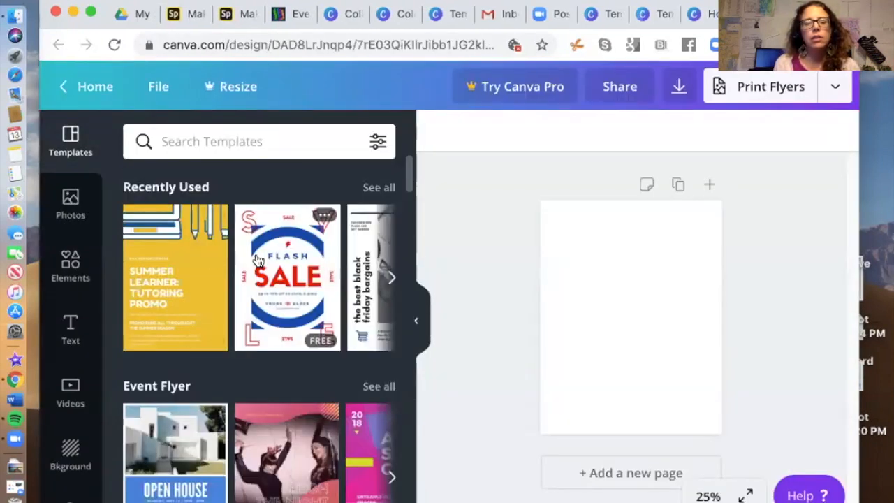
Step: Apply the first page of the Cream Illustration Bake Sale Flyer template to the blank flyer and return to the template list
scroll(257, 259, "down", 10)
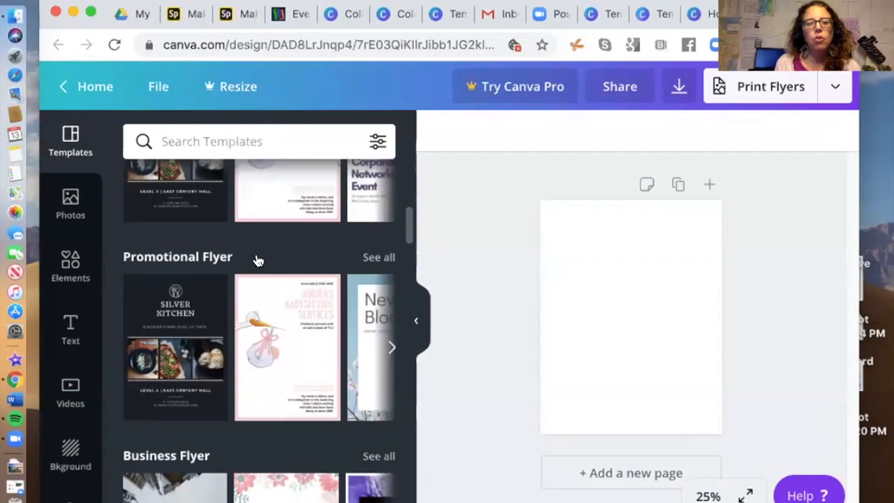
scroll(257, 260, "down", 10)
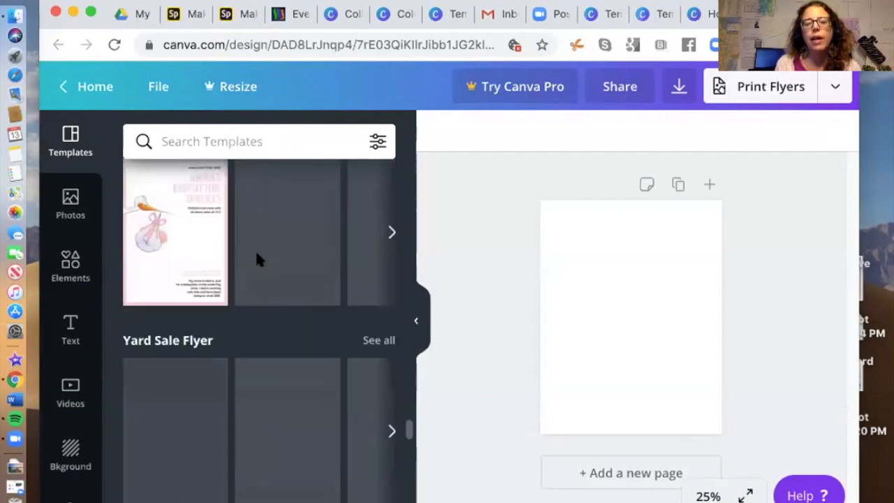
left_click(274, 197)
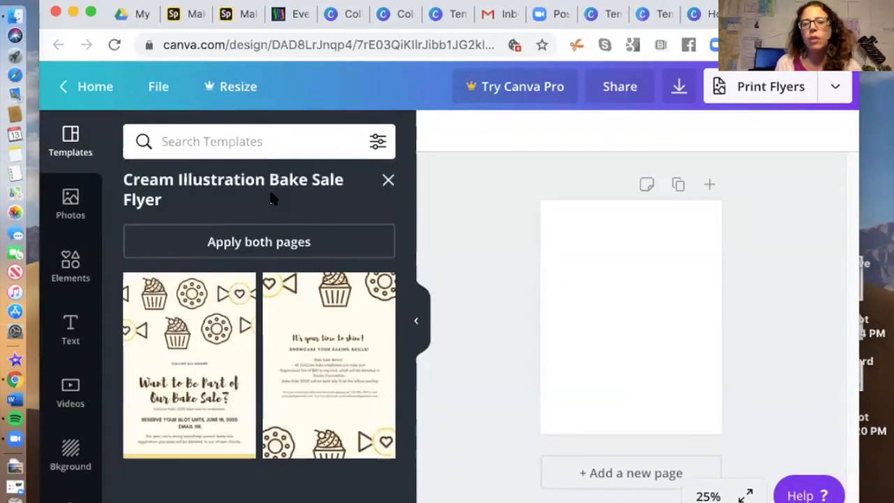
left_click(186, 356)
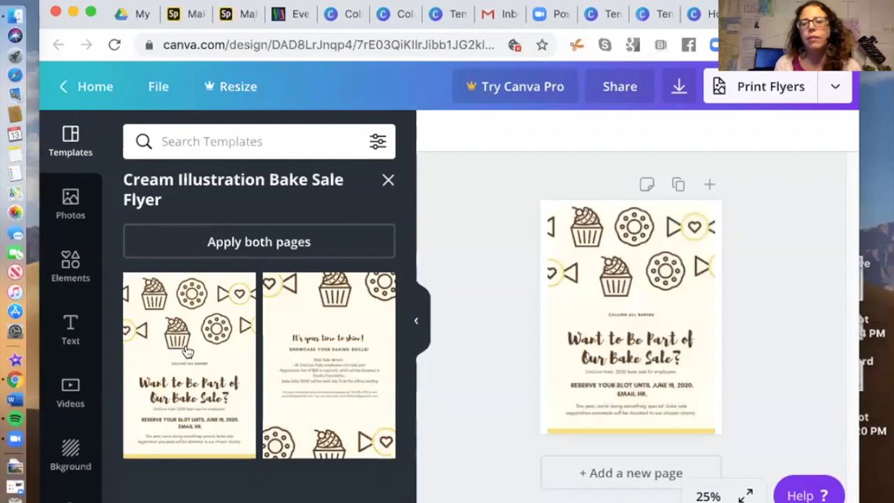
left_click(386, 181)
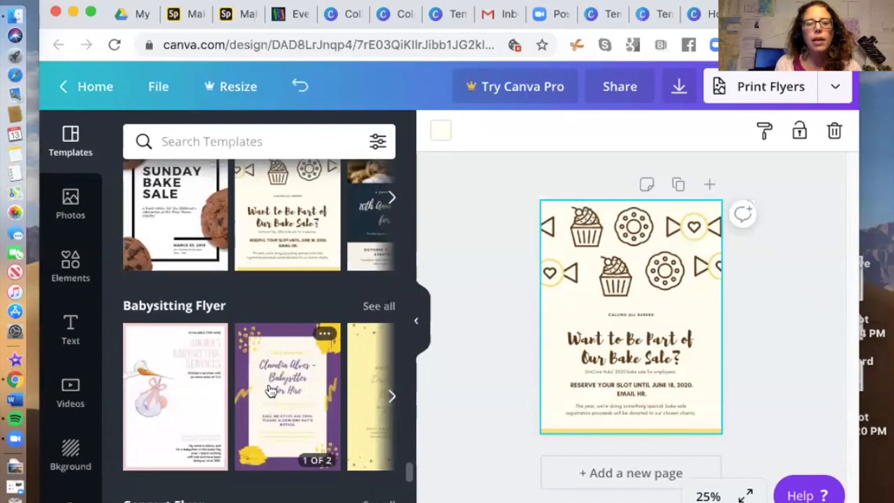
Step: Replace the flyer's design with the first page of the Light Mint Brushes Baby Sitting Flyer template and return to the template list
left_click(297, 377)
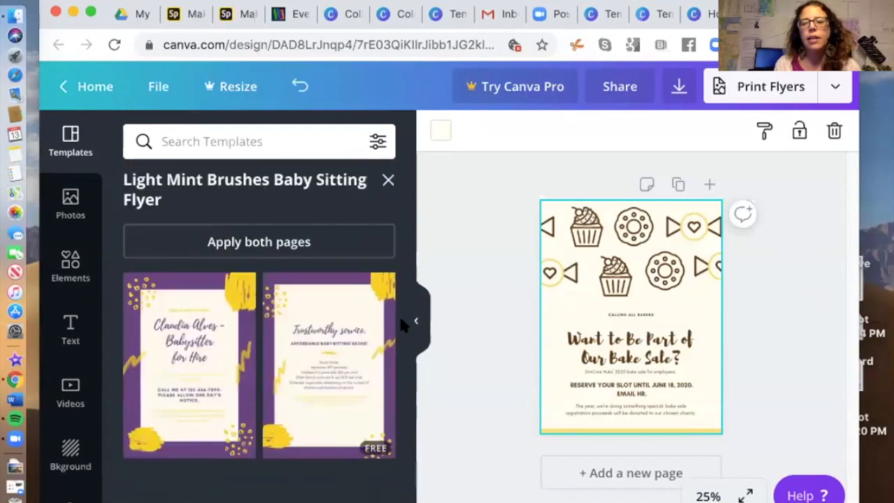
left_click(209, 356)
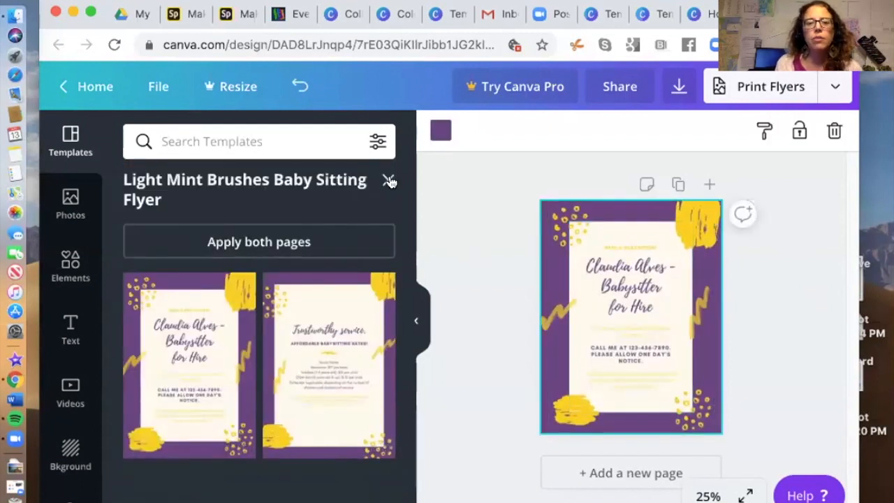
left_click(389, 182)
Step: Browse the remaining flyer template categories and the individual flyer templates below them
scroll(280, 252, "down", 10)
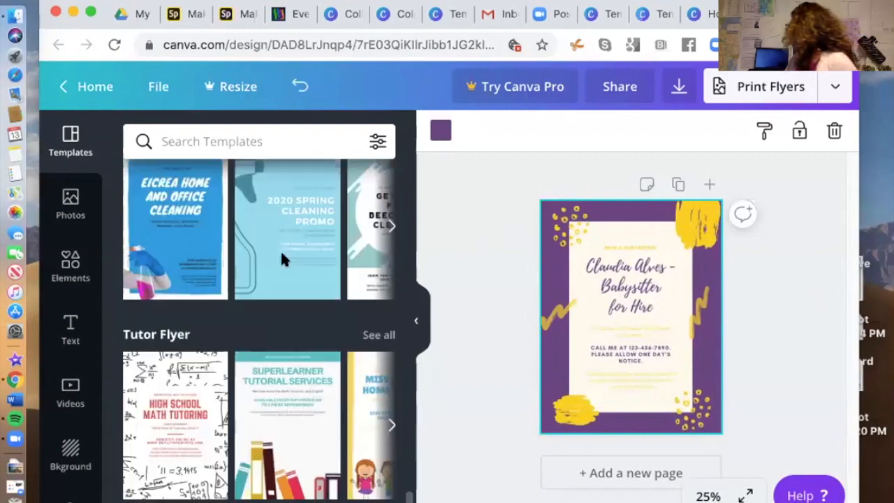
scroll(281, 255, "down", 15)
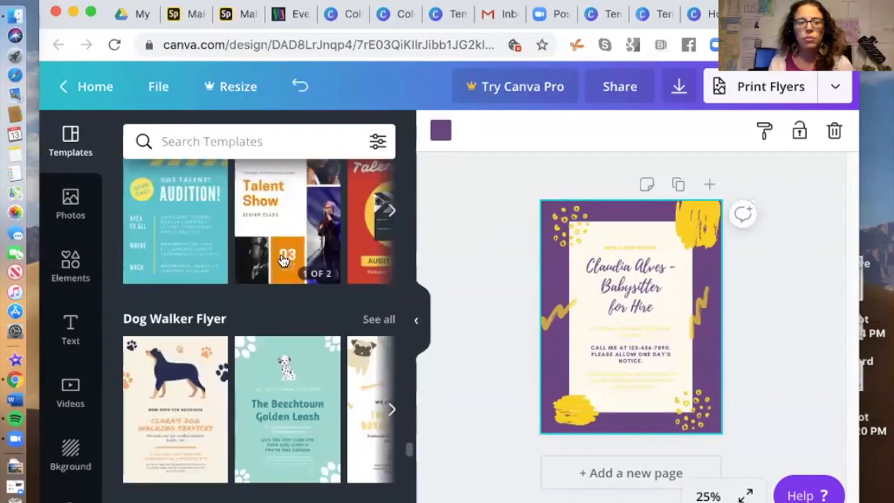
scroll(283, 260, "down", 20)
scroll(282, 261, "down", 20)
scroll(283, 260, "down", 10)
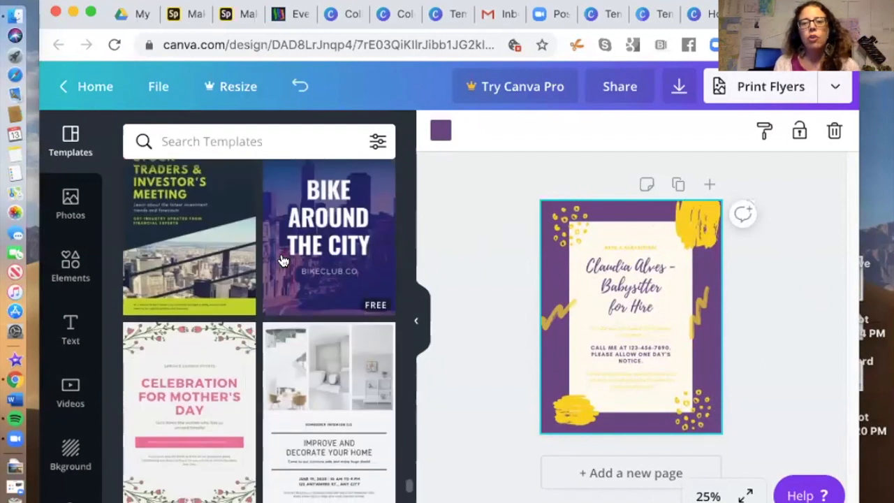
scroll(282, 260, "up", 2)
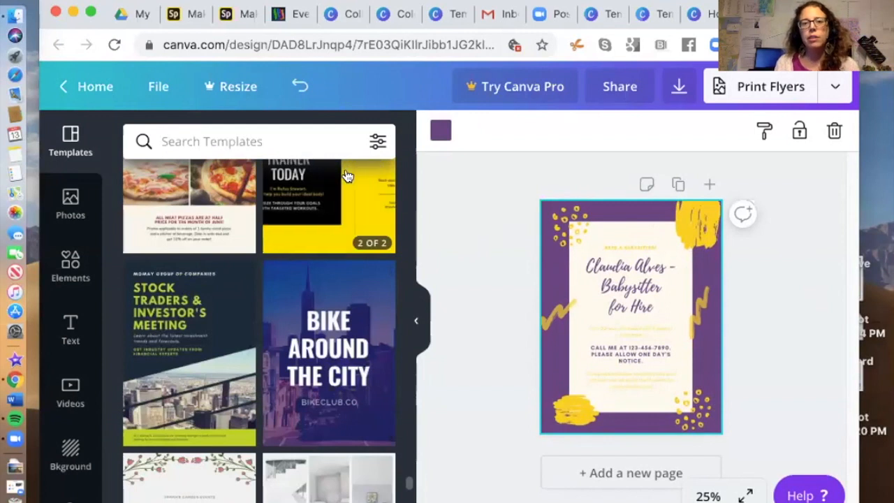
Step: Switch to the open "blue pink yellow" template search and examine the range of matching designs
left_click(456, 15)
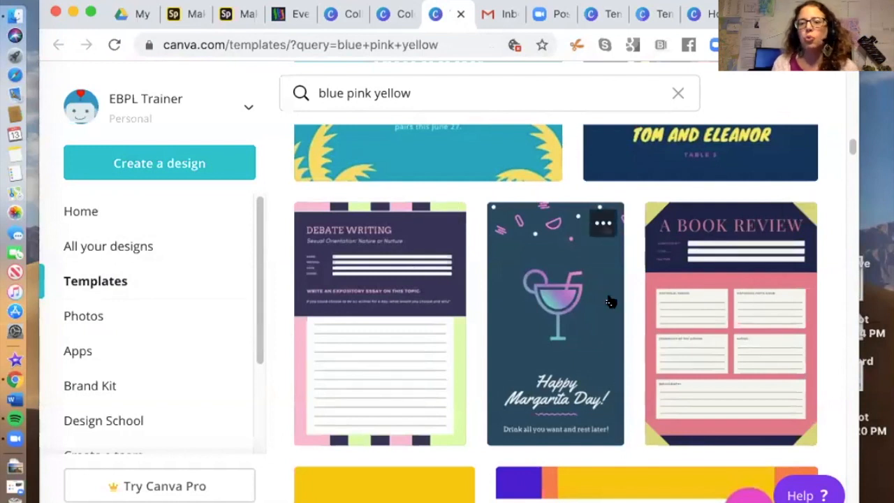
scroll(609, 301, "down", 5)
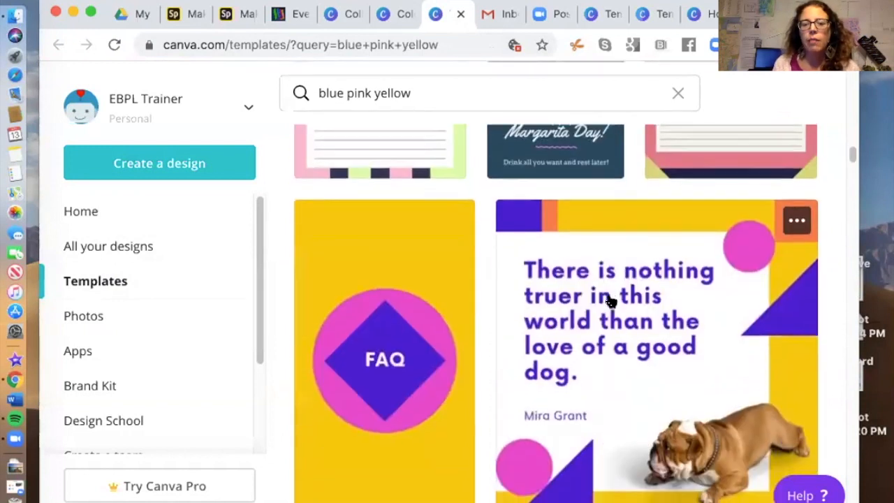
scroll(609, 302, "down", 1)
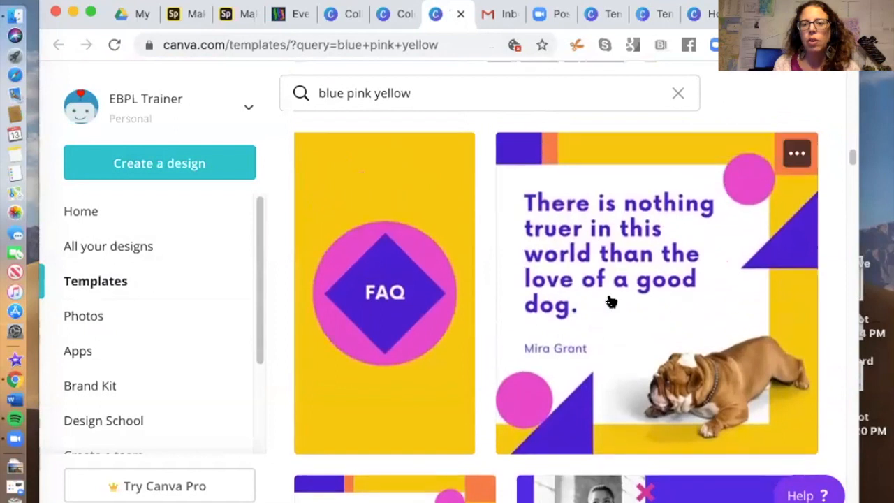
scroll(569, 296, "down", 8)
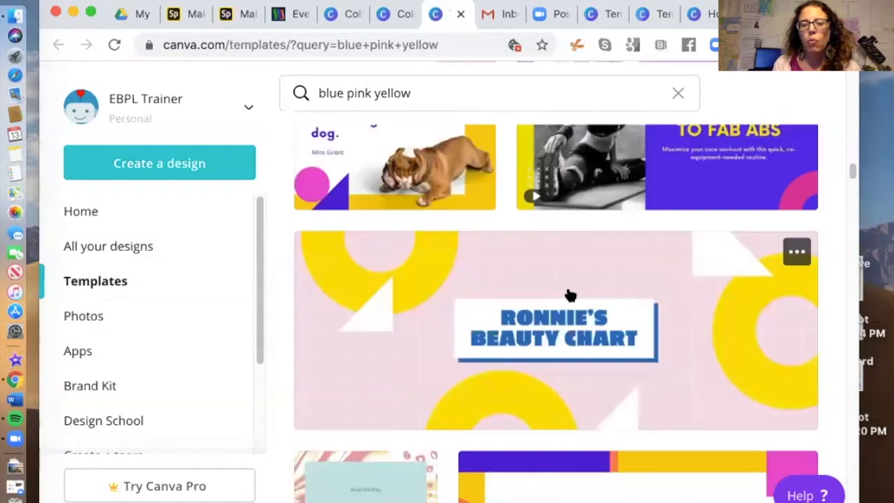
scroll(570, 296, "down", 10)
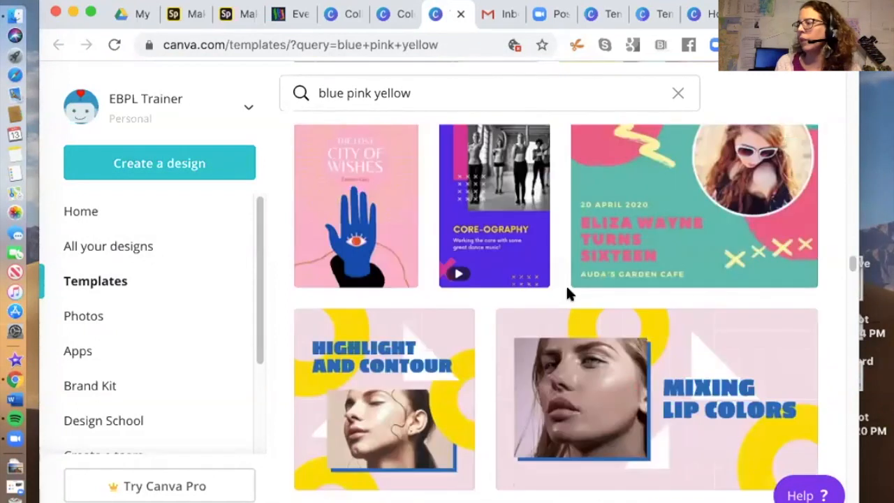
scroll(569, 296, "down", 7)
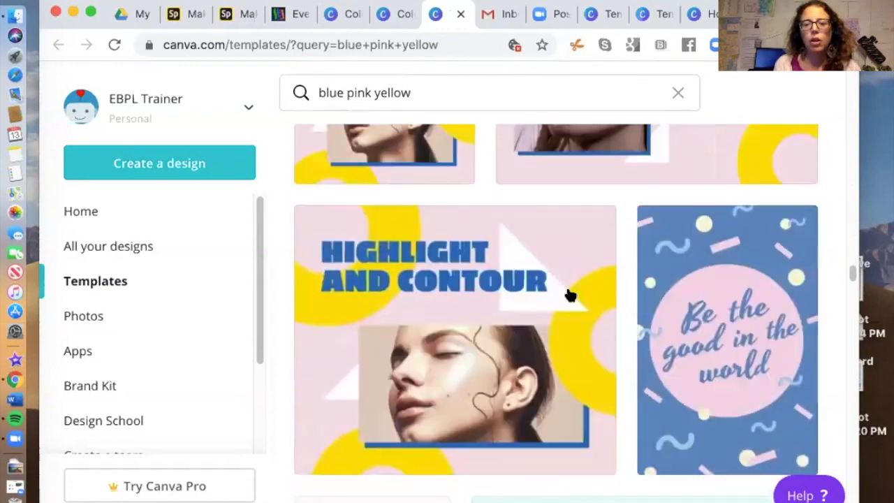
scroll(570, 296, "down", 4)
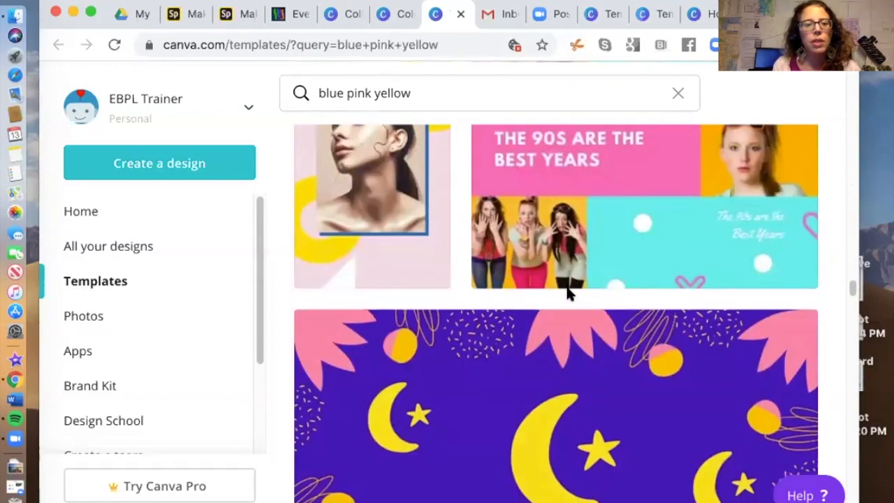
scroll(569, 296, "down", 3)
scroll(569, 296, "down", 4)
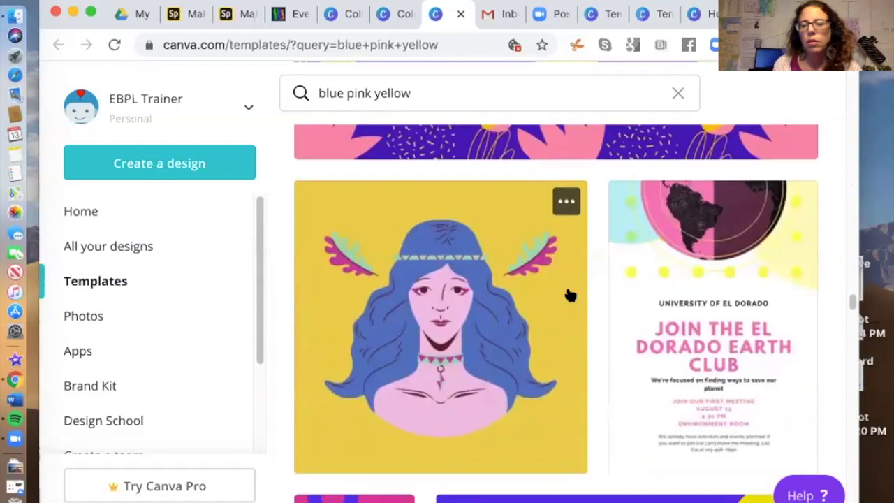
scroll(570, 296, "down", 5)
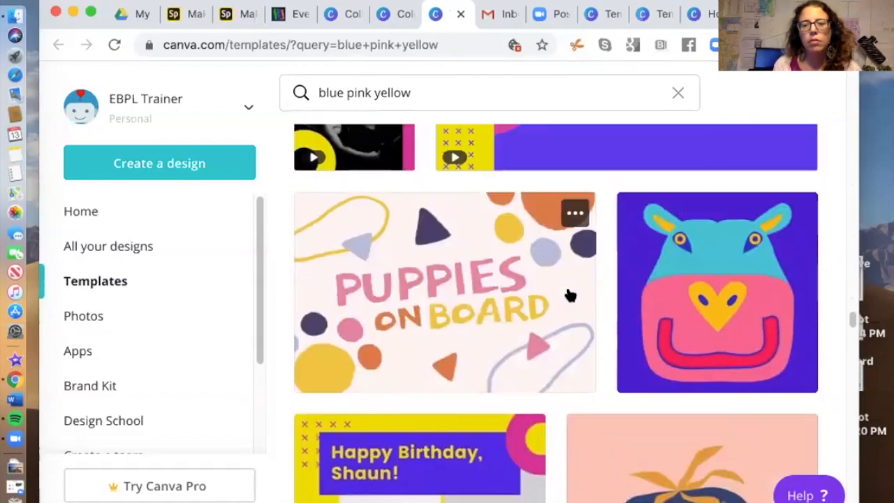
scroll(569, 296, "down", 5)
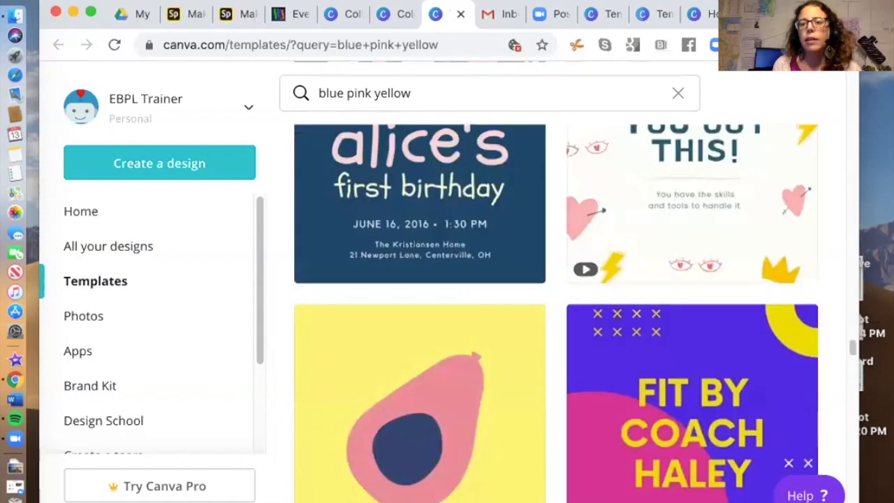
scroll(594, 276, "down", 2)
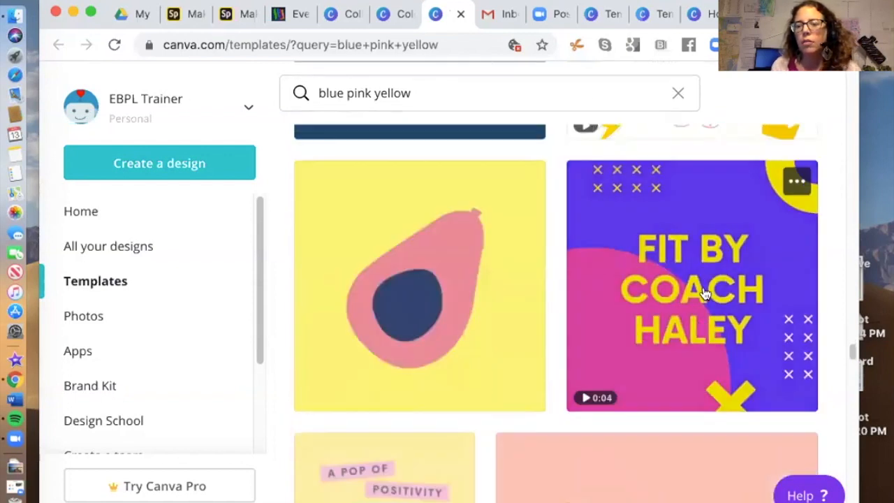
Step: View the template names and options of the Coach Haley fitness icon, the avocado sticker and the grapes sticker
left_click(793, 185)
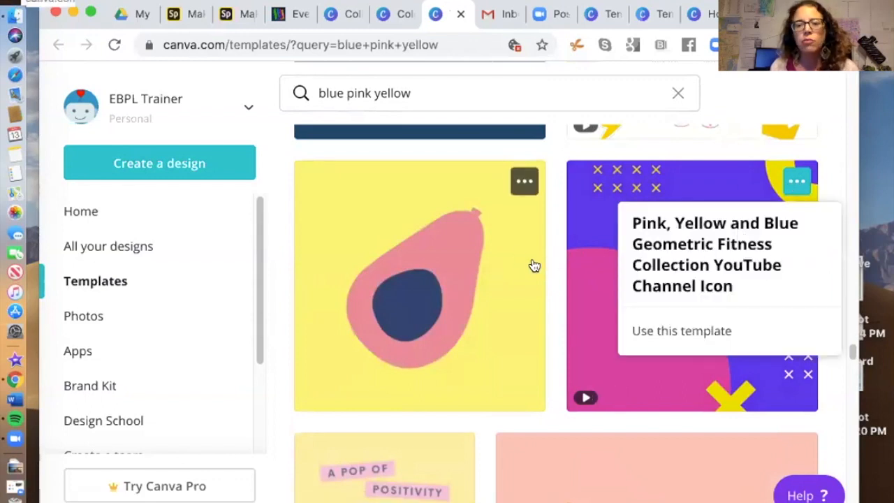
left_click(523, 184)
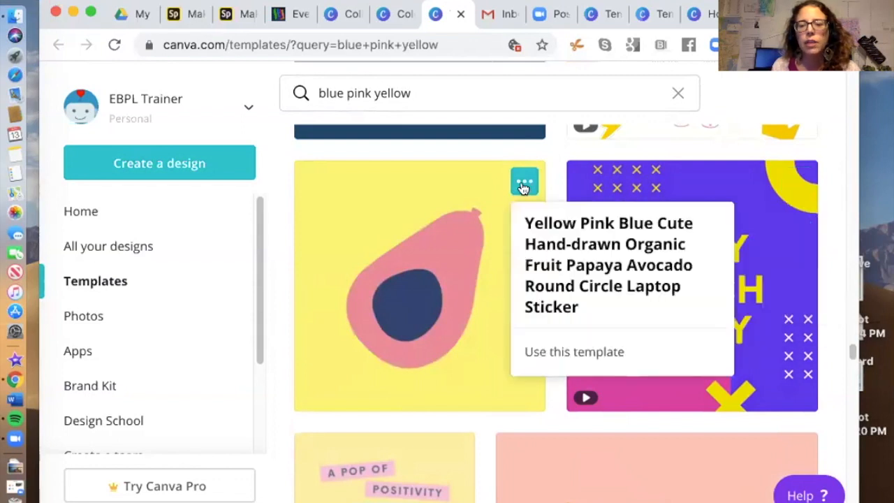
left_click(550, 170)
scroll(467, 289, "down", 5)
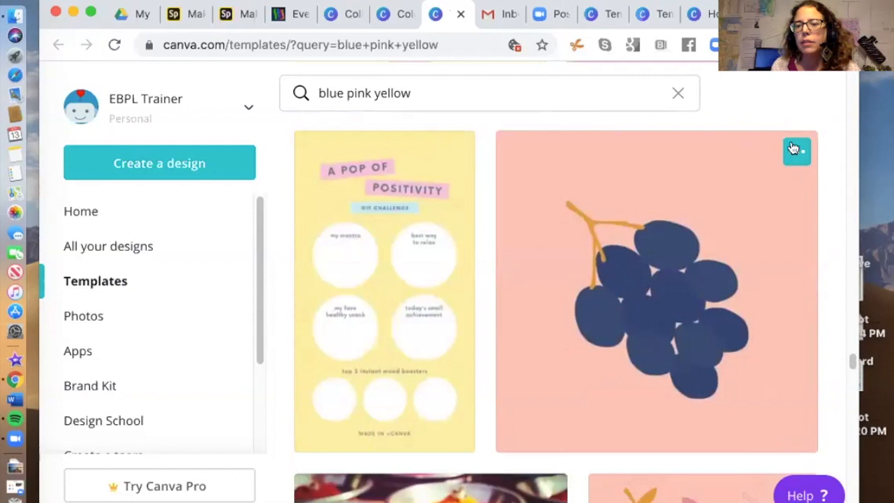
left_click(793, 151)
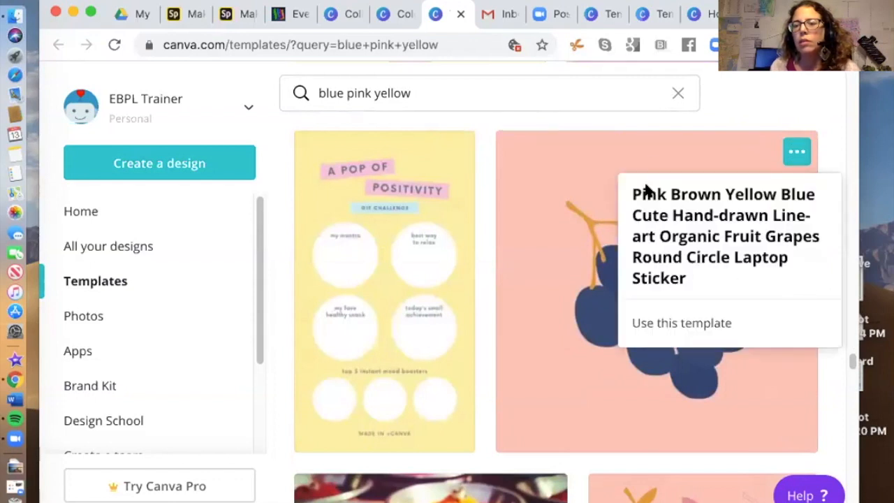
left_click(661, 122)
Step: Start a design from the Pink Yellow Photo Powder Holi Festival Facebook Post template
scroll(570, 279, "down", 5)
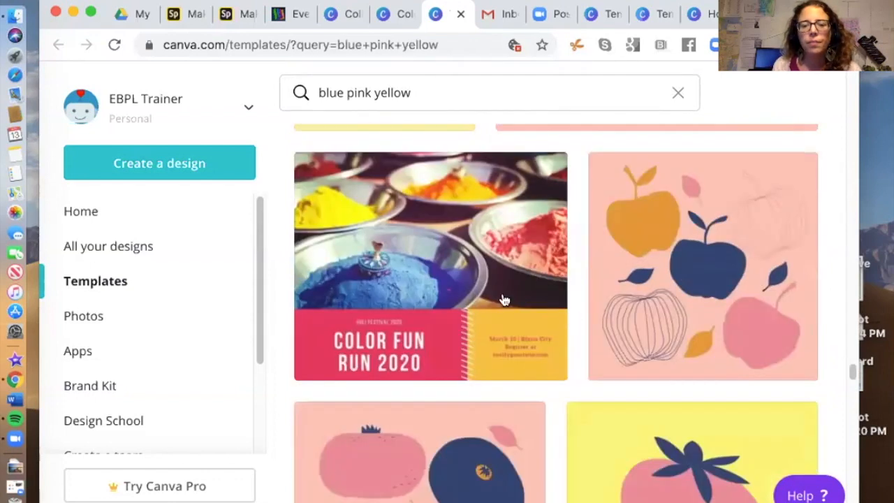
left_click(546, 173)
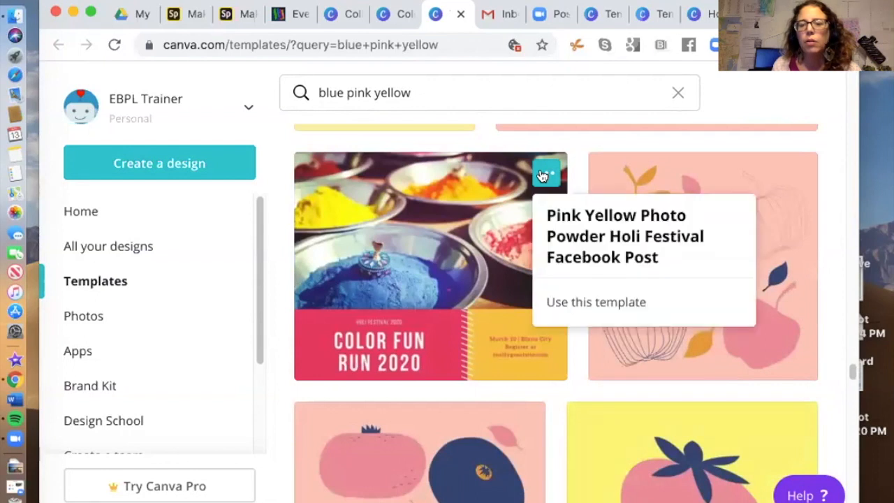
left_click(380, 257)
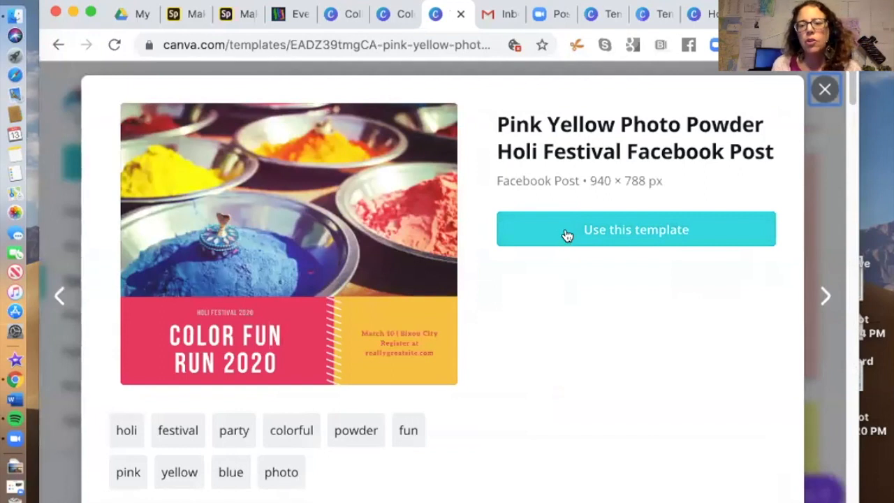
left_click(567, 235)
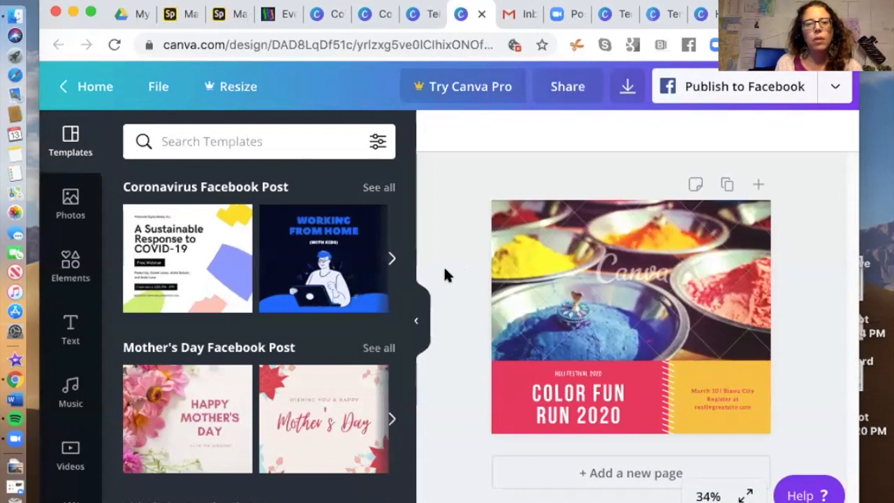
Step: Reposition and widen the browser window, and select the watermarked powder photo in the Facebook post
left_click_drag(409, 171, 412, 145)
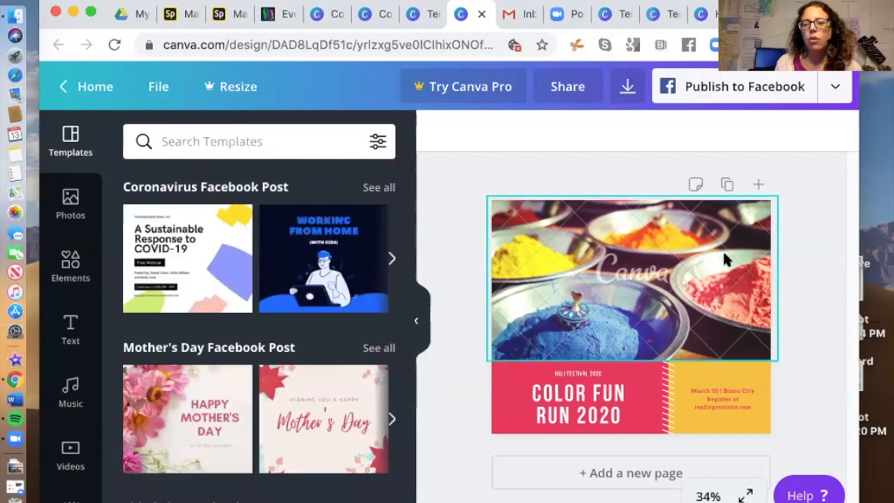
left_click_drag(832, 13, 733, 13)
left_click_drag(759, 210, 843, 210)
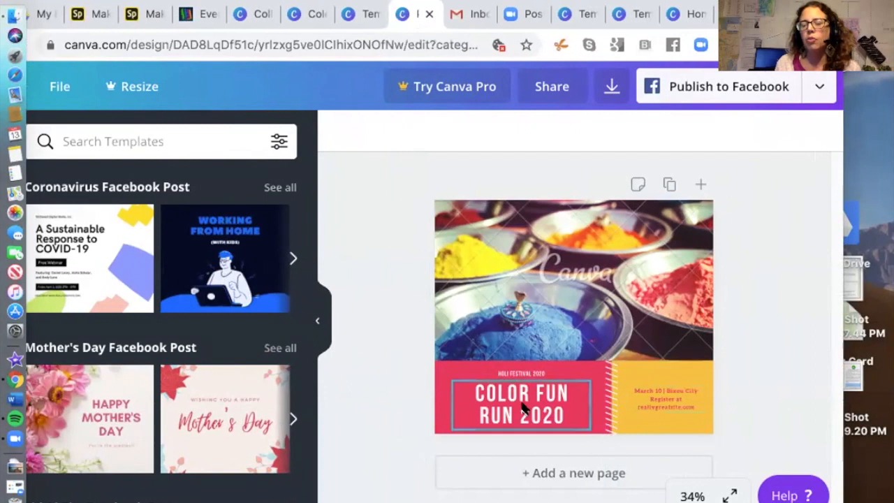
left_click(486, 231)
left_click_drag(775, 13, 820, 12)
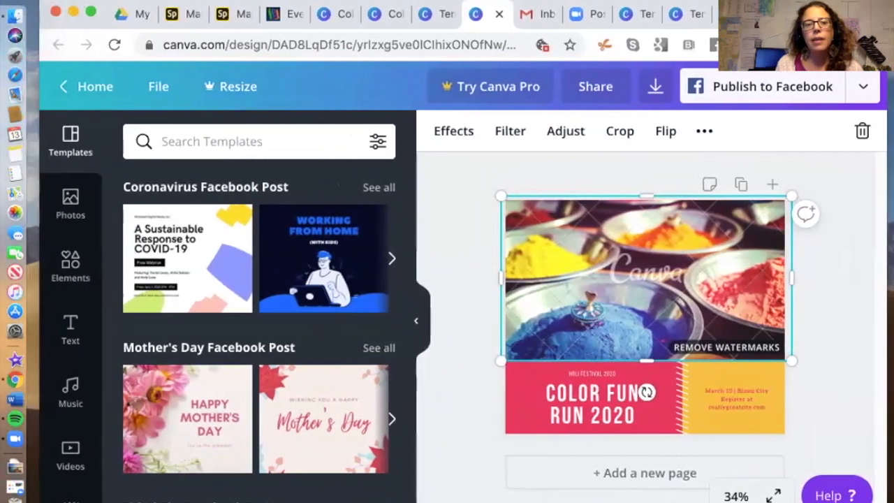
Step: Browse the trending and premium stock images in the photo library, and view its photo search
left_click(68, 204)
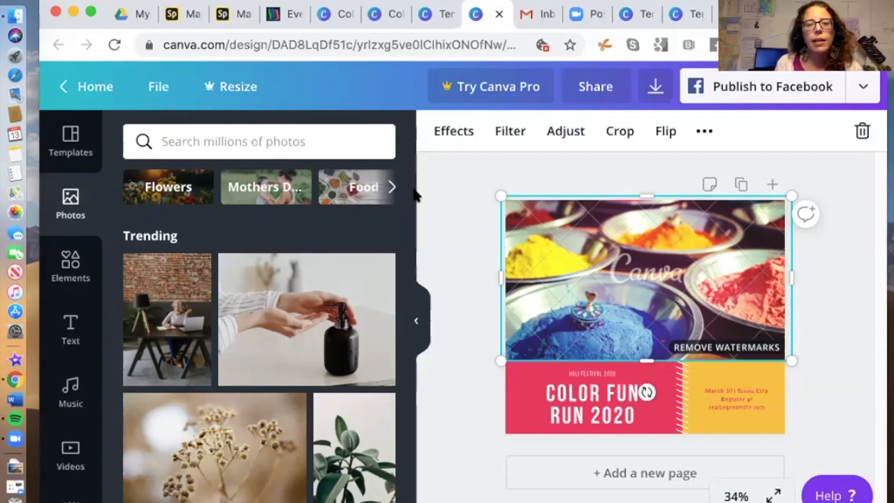
scroll(300, 293, "down", 10)
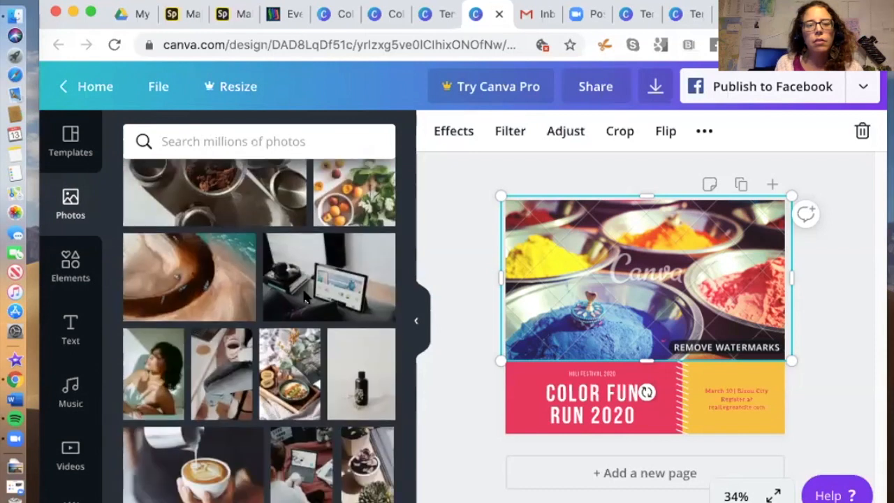
scroll(304, 297, "down", 8)
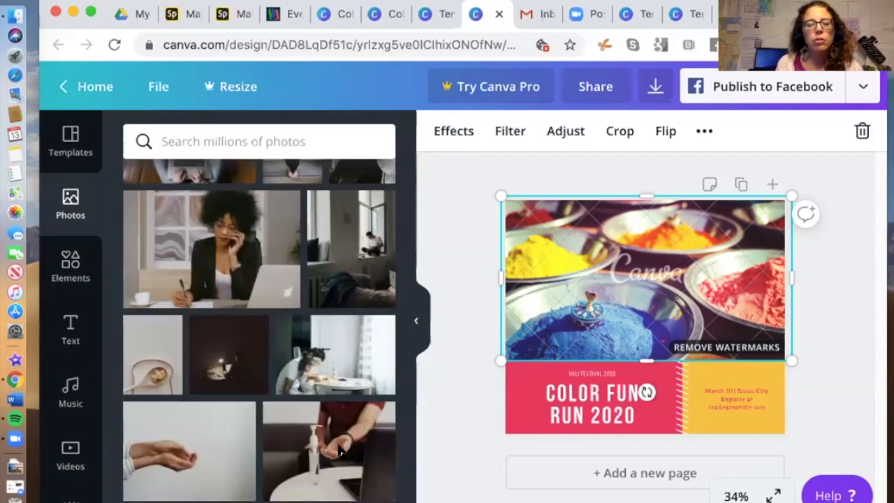
scroll(339, 452, "down", 10)
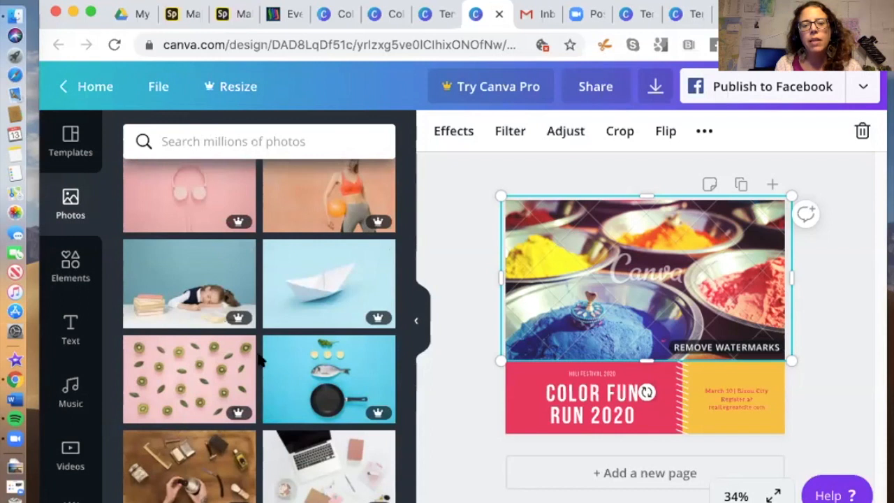
scroll(350, 447, "down", 10)
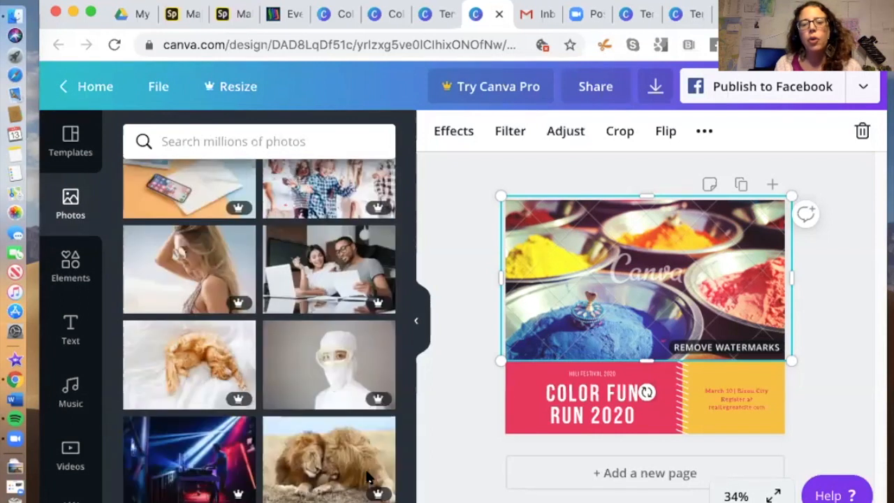
scroll(368, 477, "down", 10)
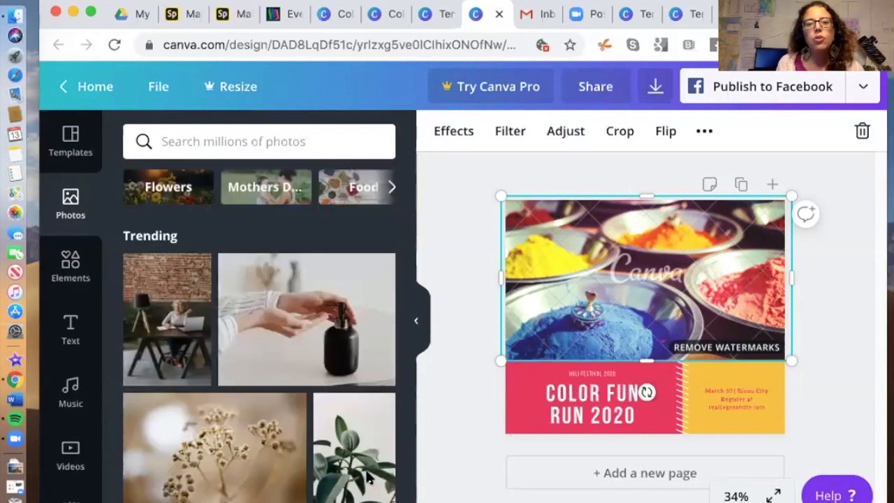
left_click(160, 141)
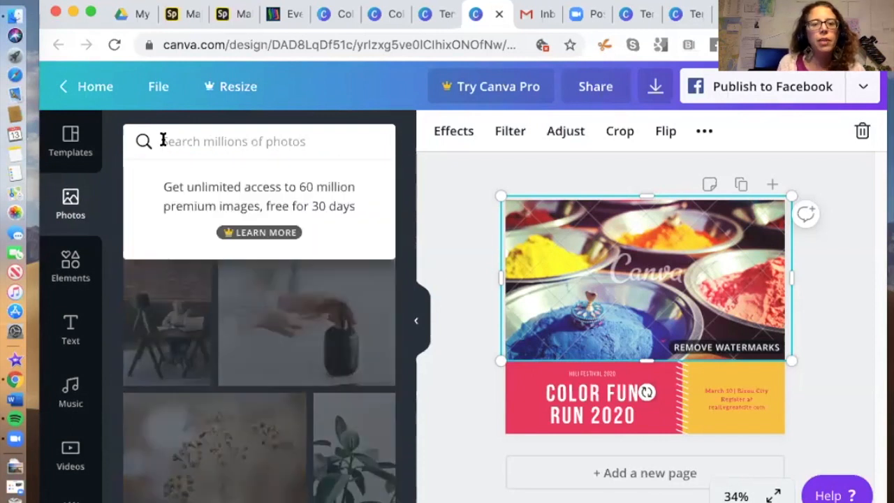
left_click(404, 277)
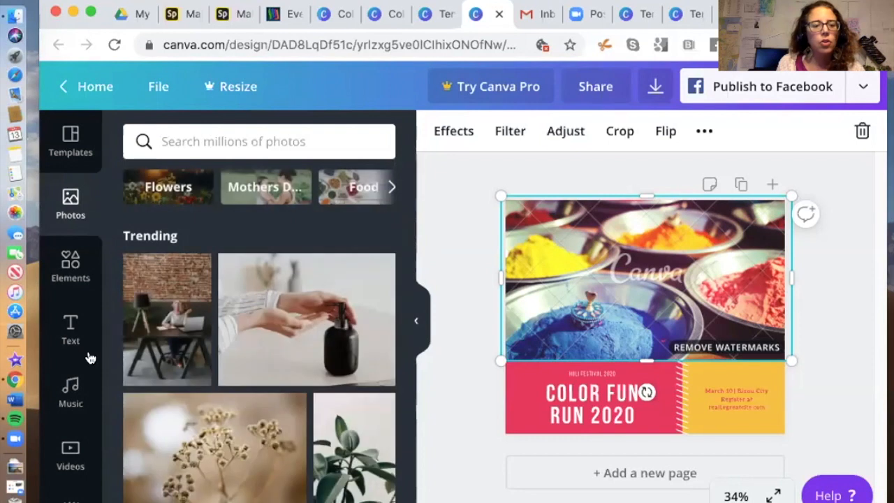
Step: View the remaining design tool categories and examine the previously uploaded images
scroll(78, 359, "down", 5)
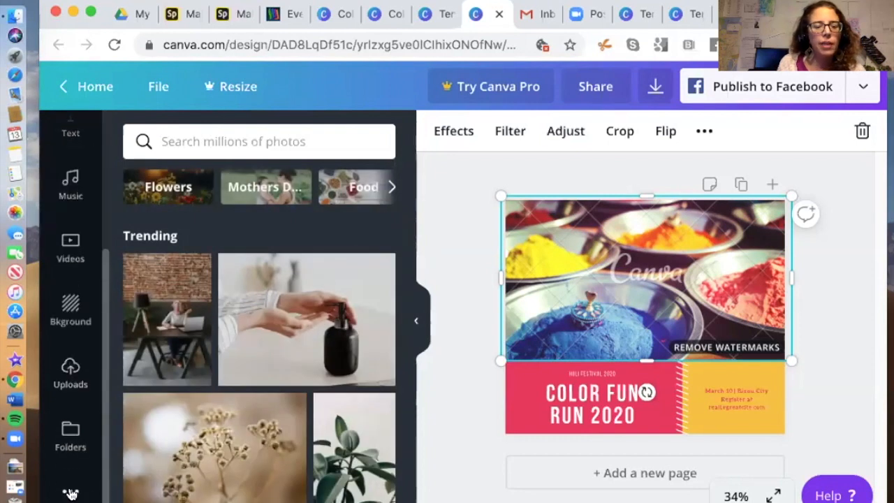
mouse_move(803, 9)
left_mouse_down()
mouse_move(796, 56)
mouse_move(788, 4)
left_mouse_up()
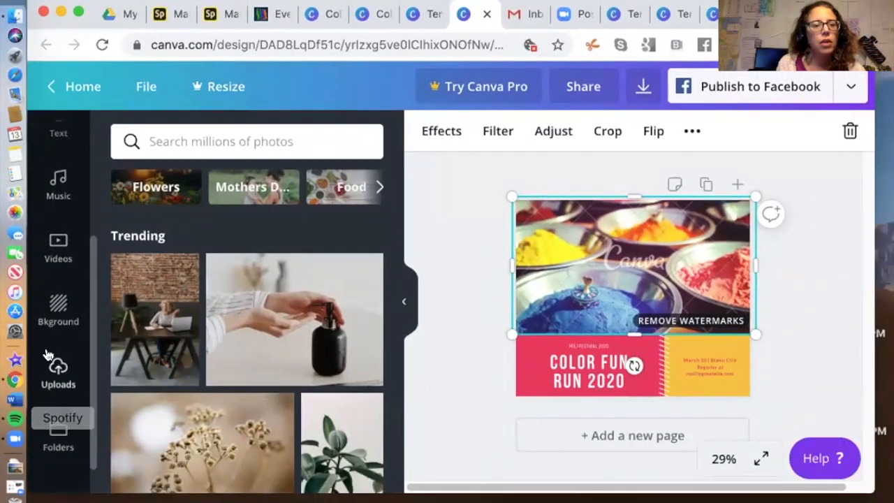
scroll(49, 355, "down", 2)
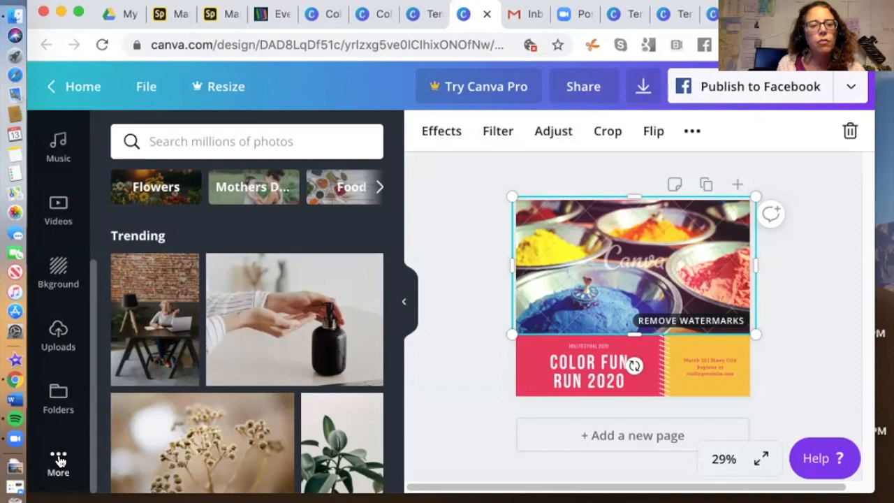
left_click(58, 336)
scroll(272, 350, "down", 15)
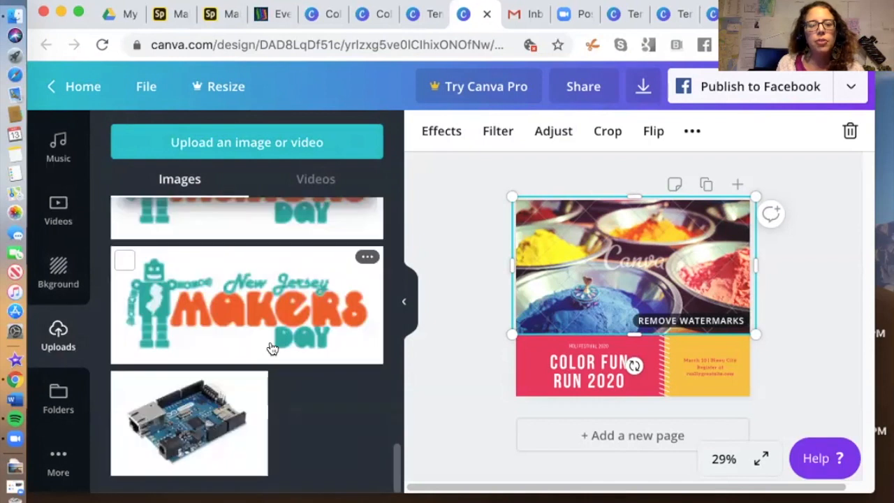
left_click_drag(397, 453, 380, 363)
scroll(380, 363, "up", 10)
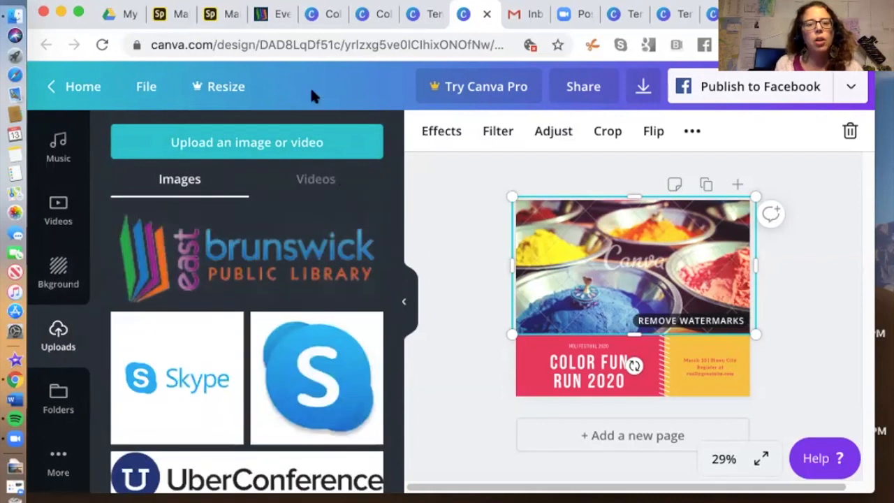
Step: Upload the image sunrise-1634197_1920.jpg from the Downloads folder
left_click(211, 146)
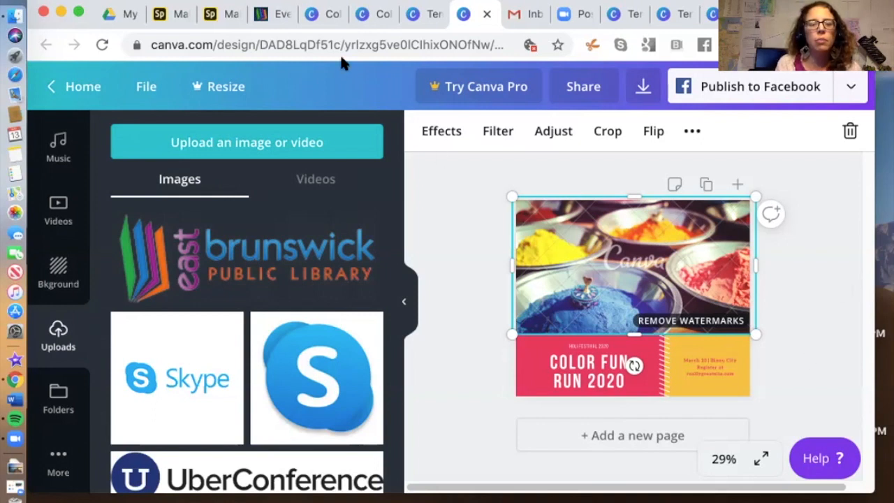
left_click(309, 140)
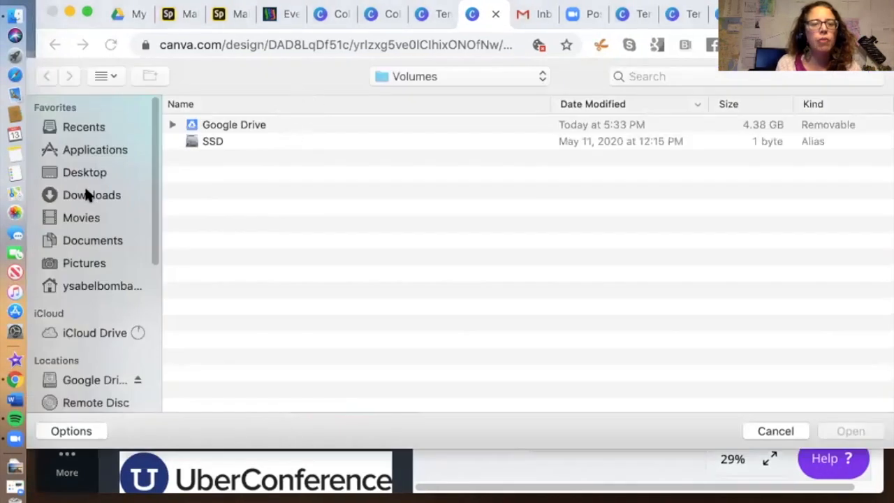
left_click(89, 195)
left_click(283, 126)
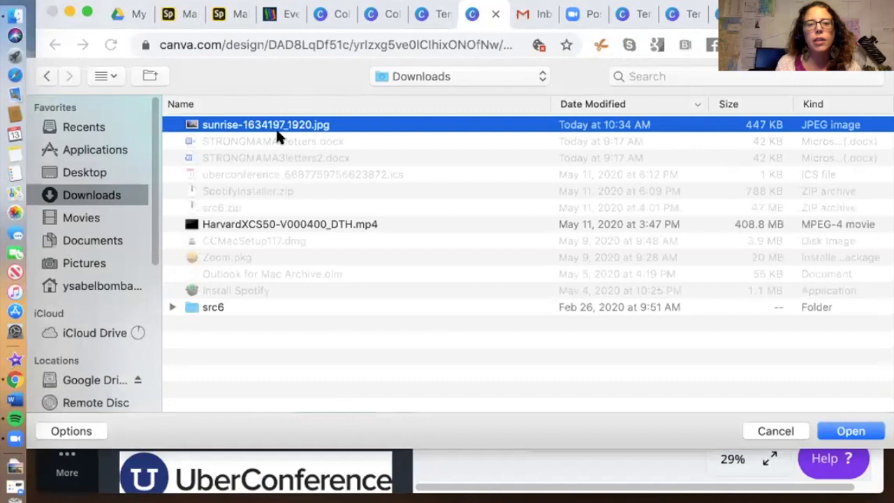
left_click(870, 431)
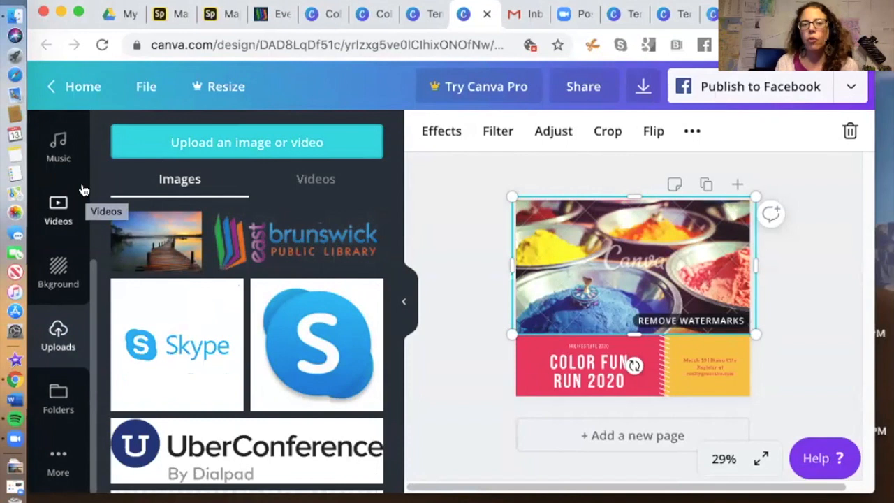
Step: Add the uploaded sunrise pier photo to the Facebook post and shift it towards the design's lower left
mouse_move(154, 244)
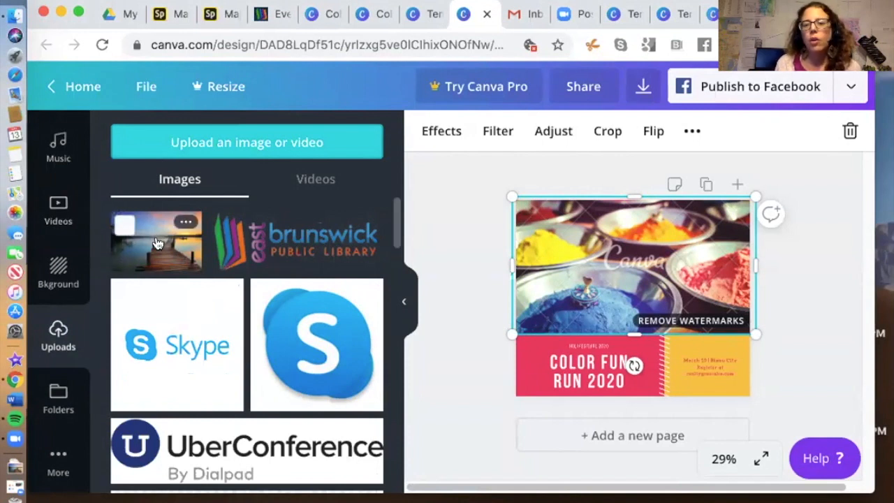
left_click(157, 242)
mouse_move(654, 264)
left_mouse_down()
mouse_move(650, 289)
mouse_move(653, 277)
left_mouse_up()
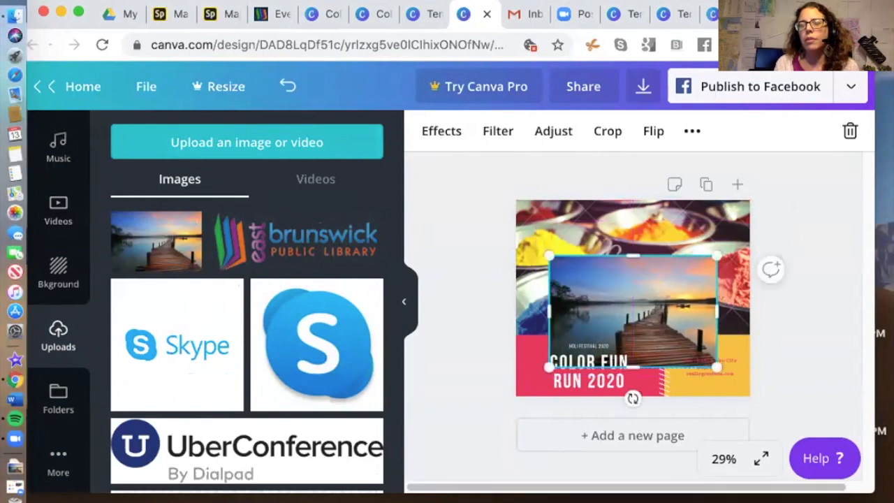
left_click_drag(508, 291, 449, 342)
Step: Delete the watermarked powder photo from the Facebook post
left_click(419, 234)
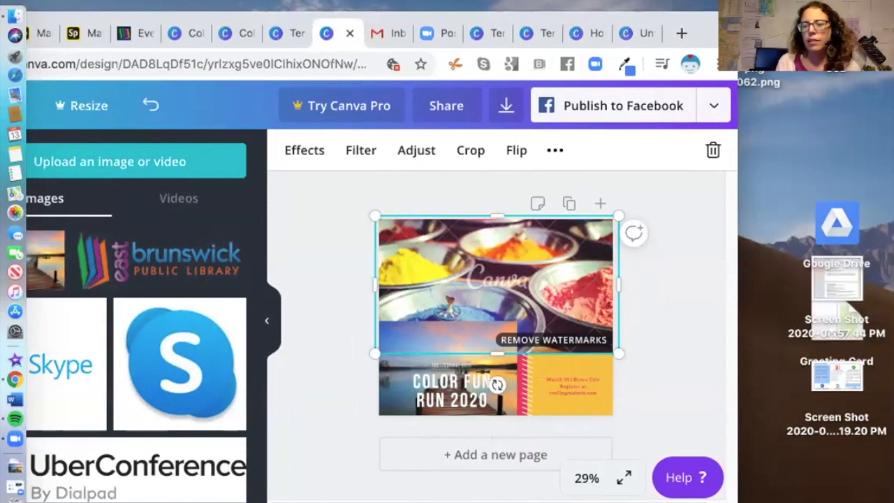
left_click_drag(761, 367, 793, 366)
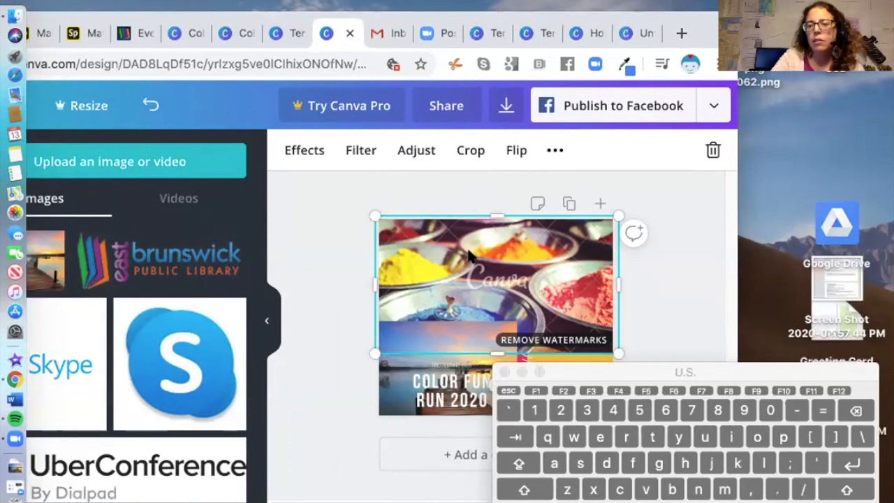
key("Delete")
Step: Move the sunrise photo into the empty area above the event text and enlarge it to nearly the design's width
left_click(457, 341)
left_click_drag(468, 303, 528, 244)
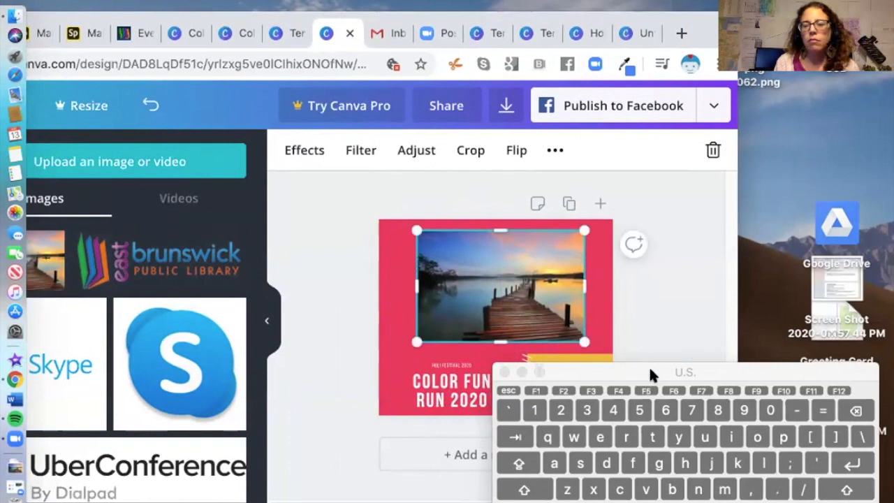
left_click_drag(650, 373, 659, 502)
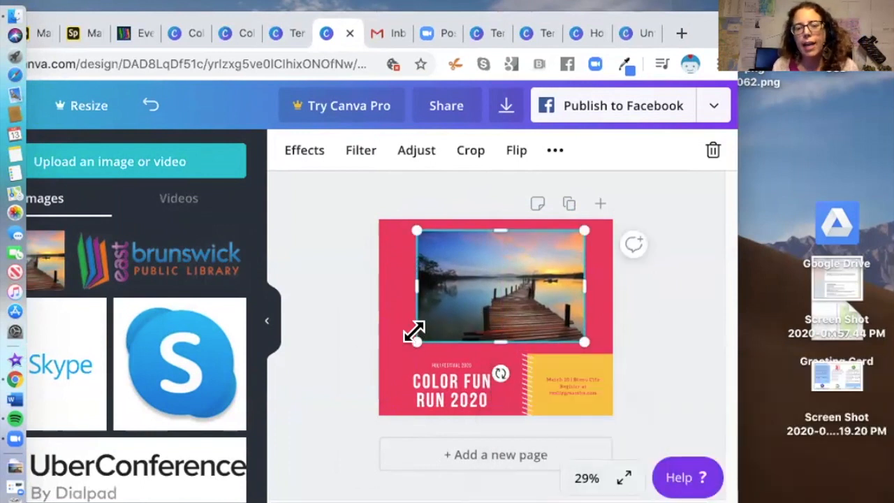
left_click_drag(414, 340, 377, 344)
left_click_drag(450, 310, 461, 314)
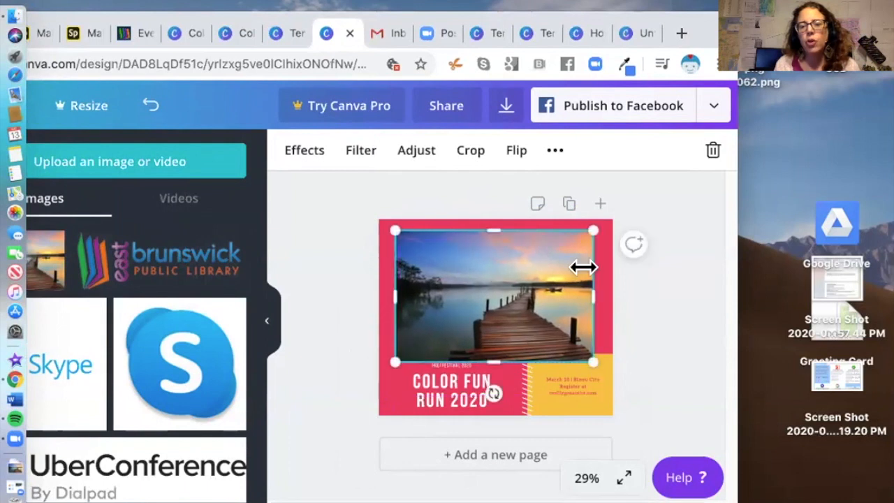
left_click_drag(501, 292, 504, 291)
Step: Center the sunrise photo horizontally and nudge it up to clear the "HOLI FESTIVAL 2020" line, then deselect it
scroll(588, 478, "up", 3)
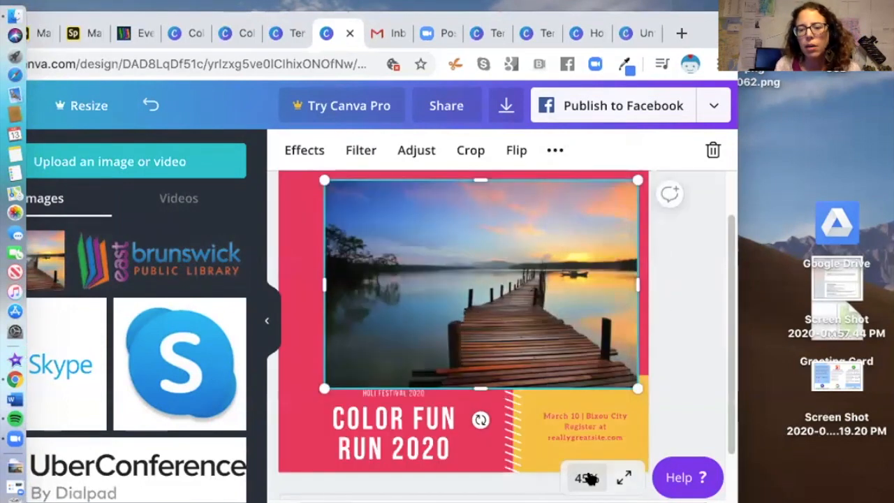
left_click_drag(444, 276, 454, 269)
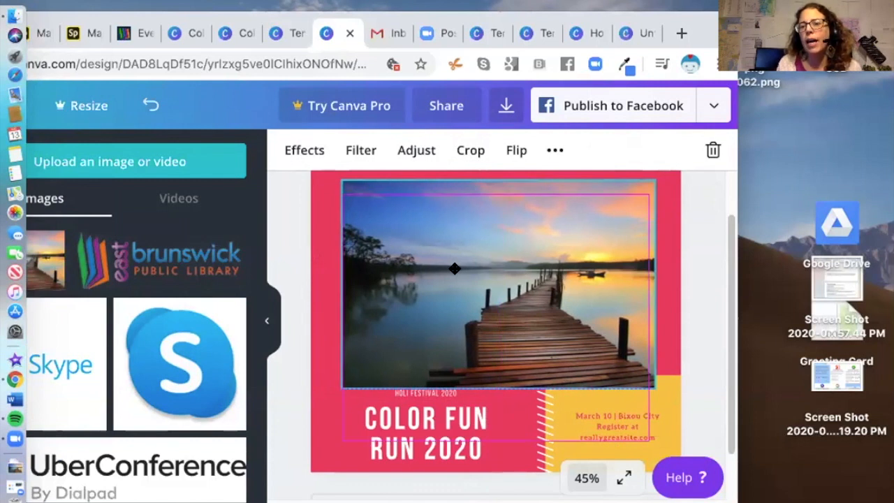
left_click_drag(454, 268, 455, 269)
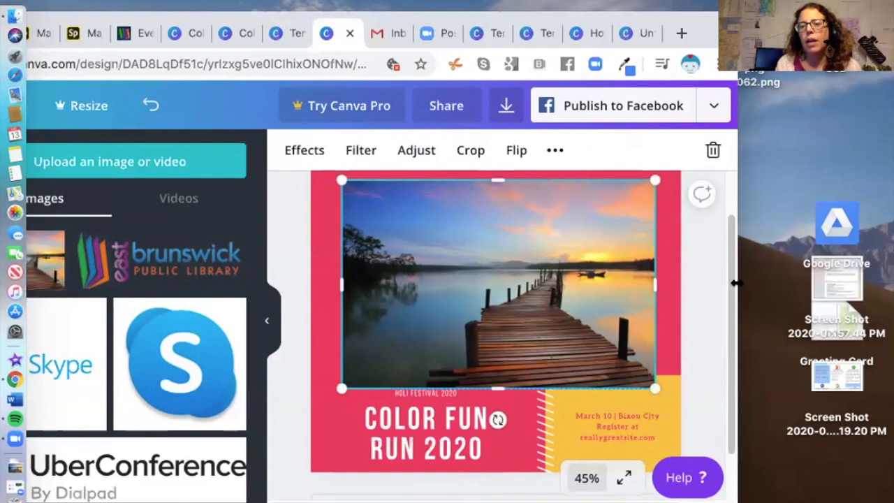
scroll(732, 293, "up", 1)
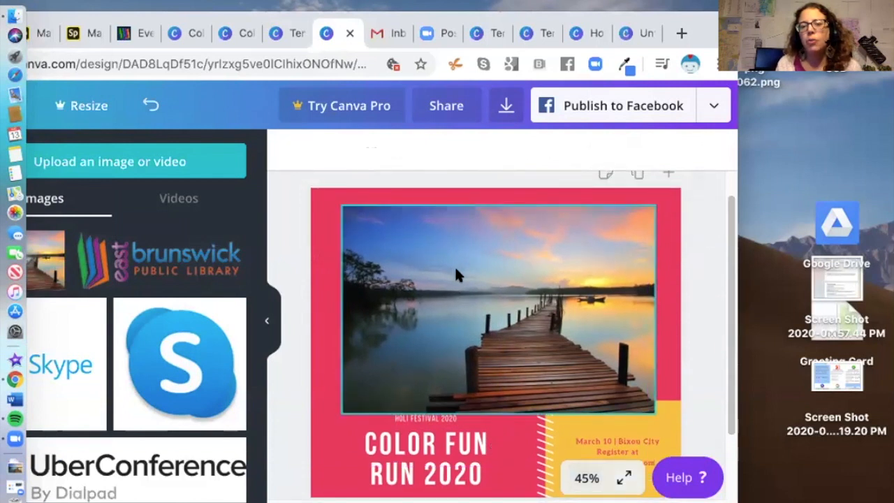
left_click_drag(458, 270, 459, 272)
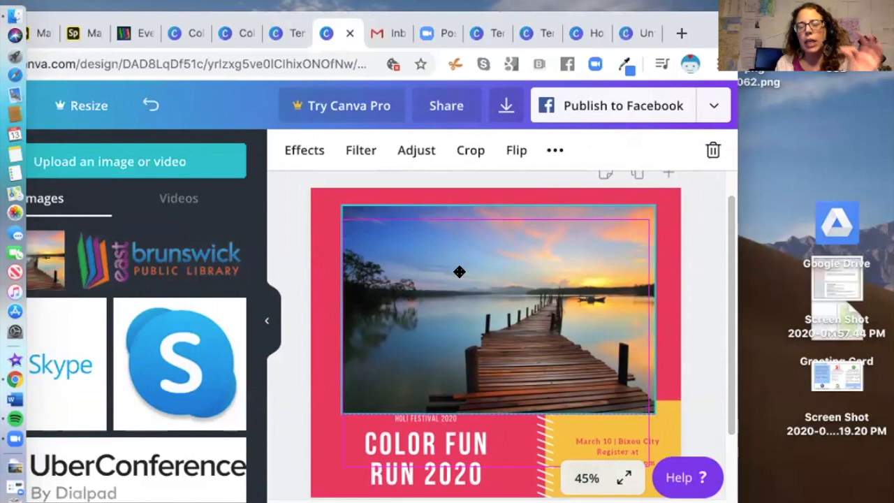
left_click_drag(459, 271, 462, 268)
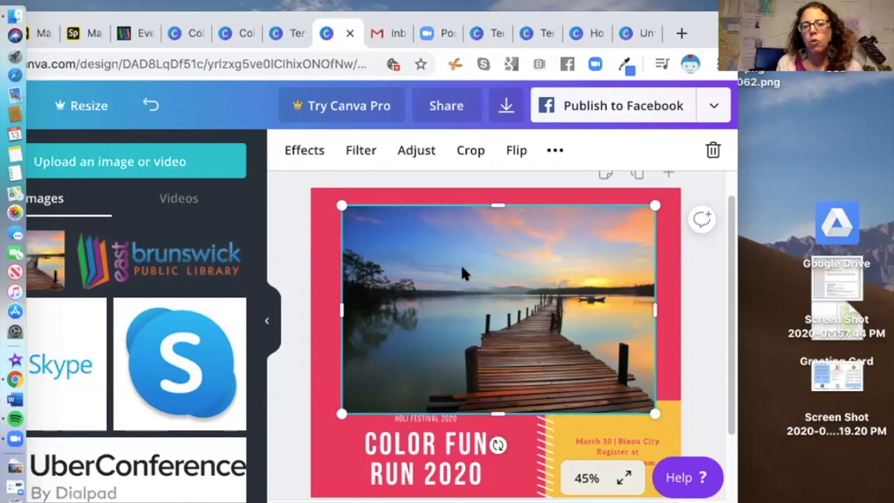
left_click_drag(493, 239, 496, 236)
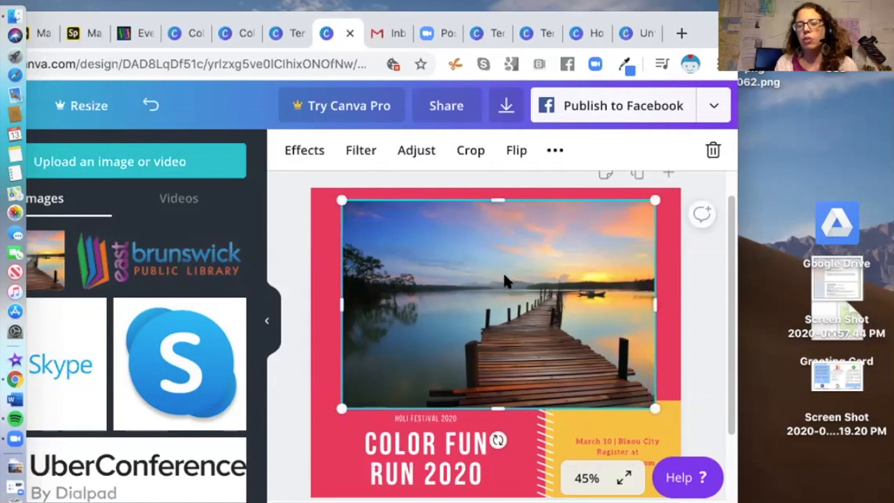
left_click(691, 296)
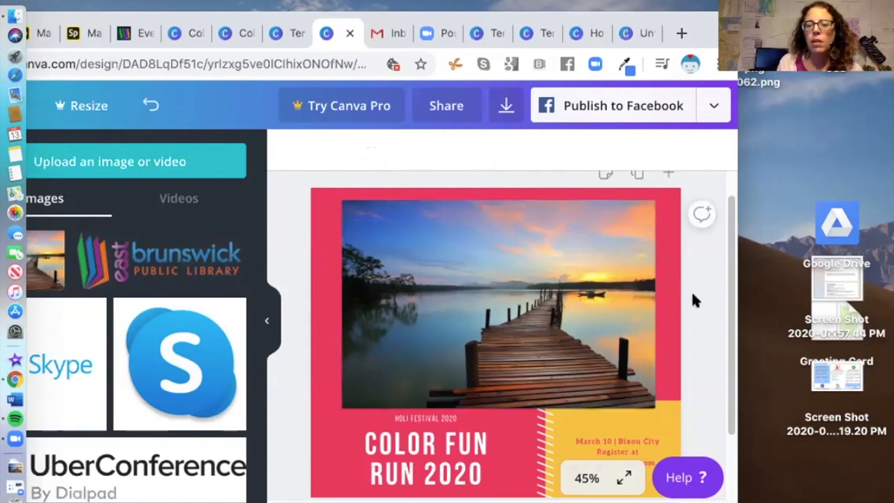
Step: Move the browser window up, extend its height to show the whole design, and select the sunrise photo
mouse_move(698, 10)
left_mouse_down()
mouse_move(700, 74)
mouse_move(698, 1)
left_mouse_up()
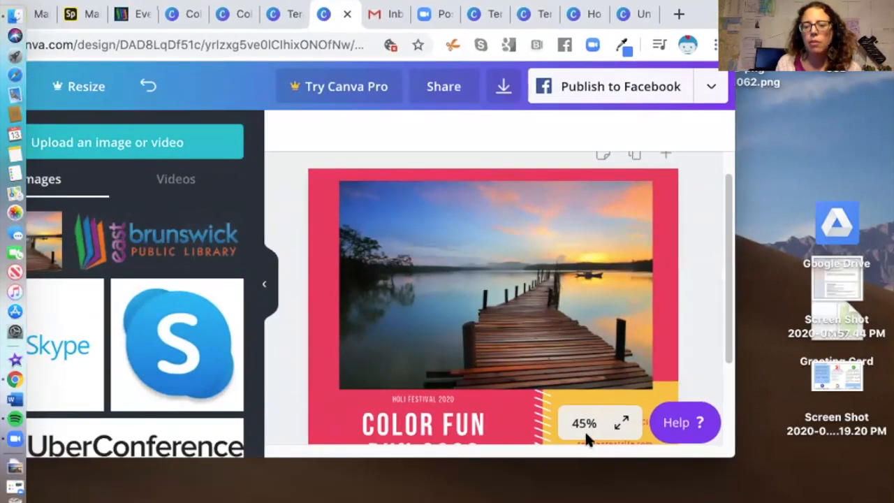
left_click_drag(587, 455, 587, 501)
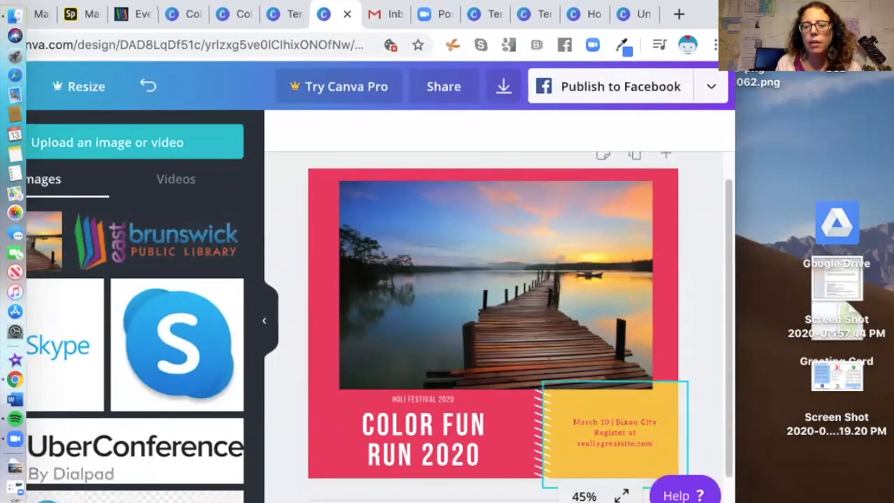
left_click(427, 288)
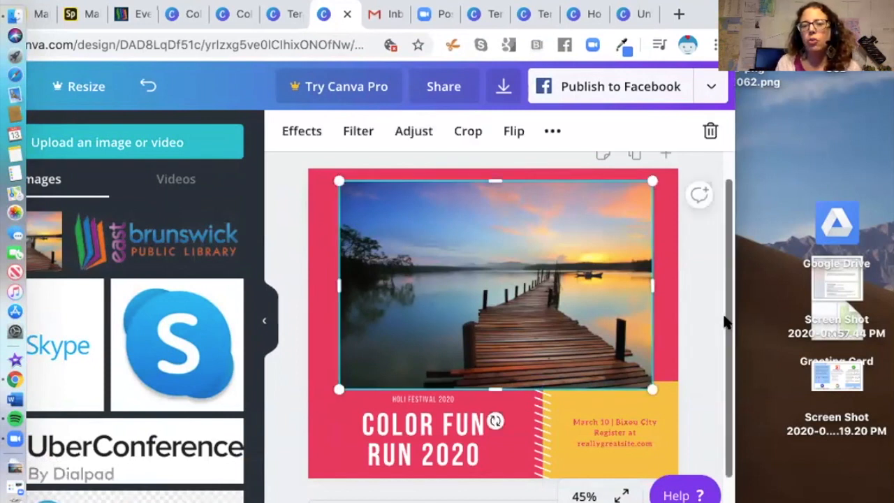
Step: Open the effects for the sunrise photo and reposition and resize the browser window so the effects list is fully in view
scroll(719, 293, "up", 2)
left_click(670, 157)
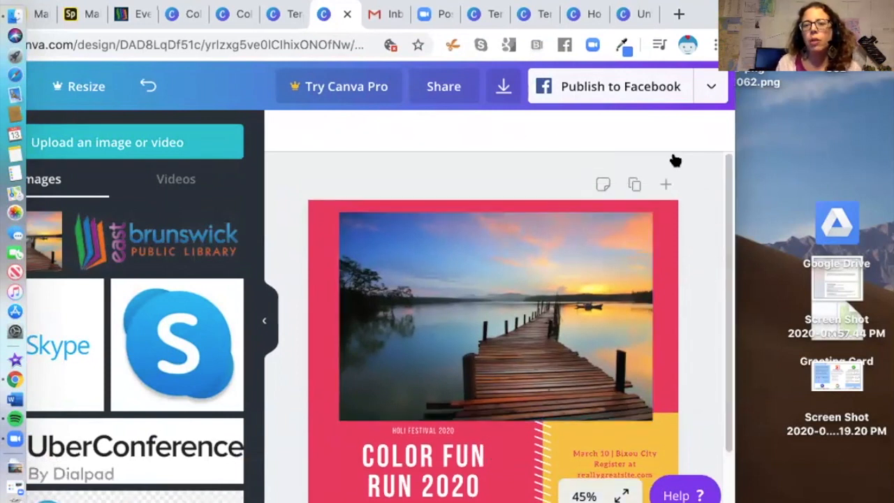
left_click(557, 266)
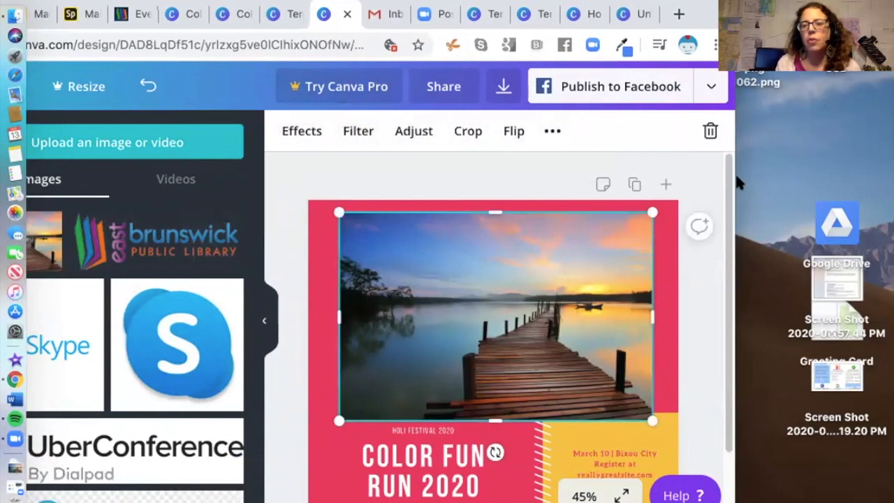
left_click_drag(734, 171, 853, 168)
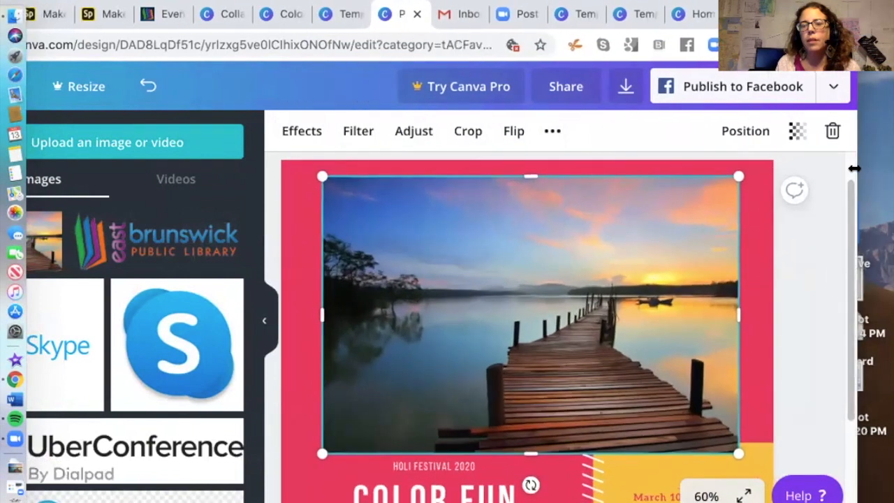
left_click(291, 132)
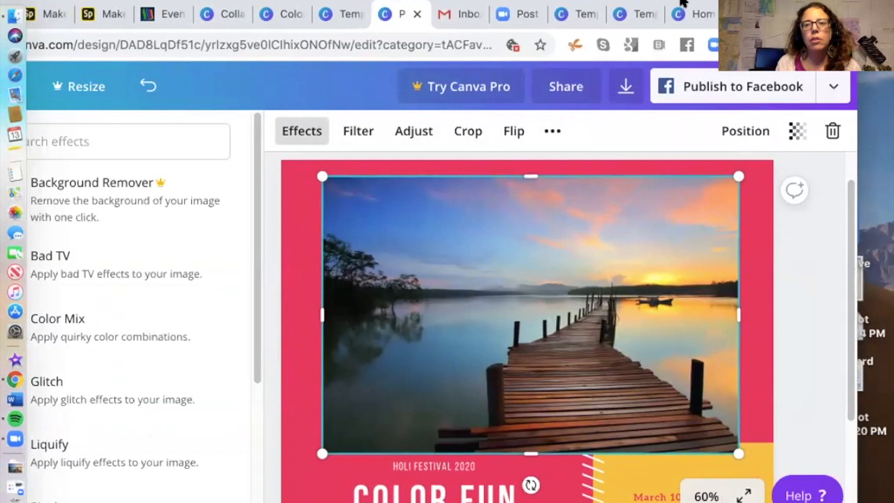
mouse_move(802, 13)
left_mouse_down()
mouse_move(879, 13)
mouse_move(805, 13)
left_mouse_up()
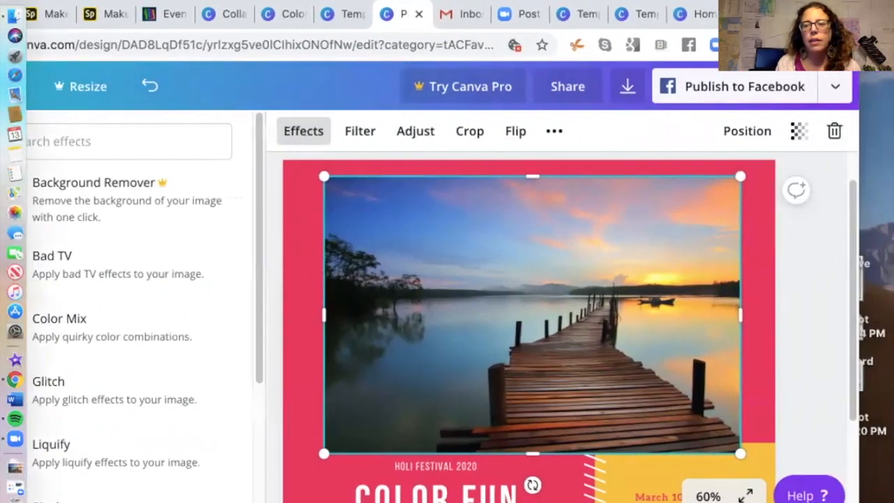
left_click_drag(859, 165, 796, 129)
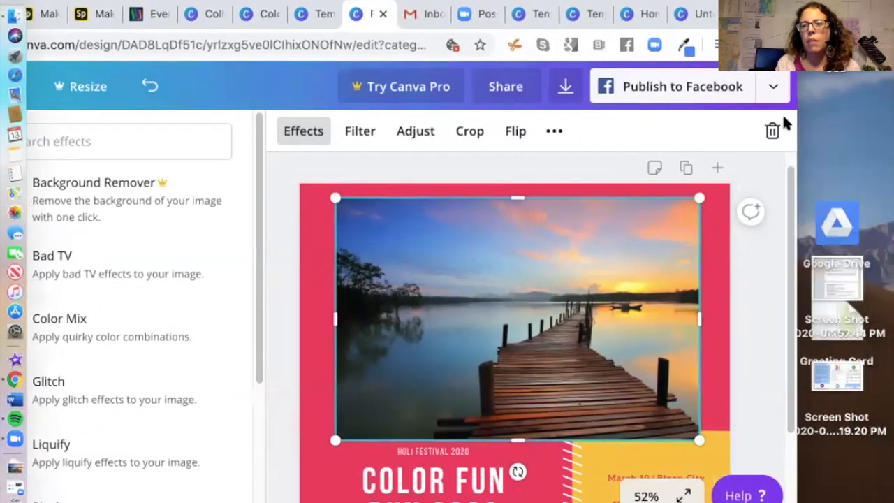
left_click_drag(773, 13, 862, 12)
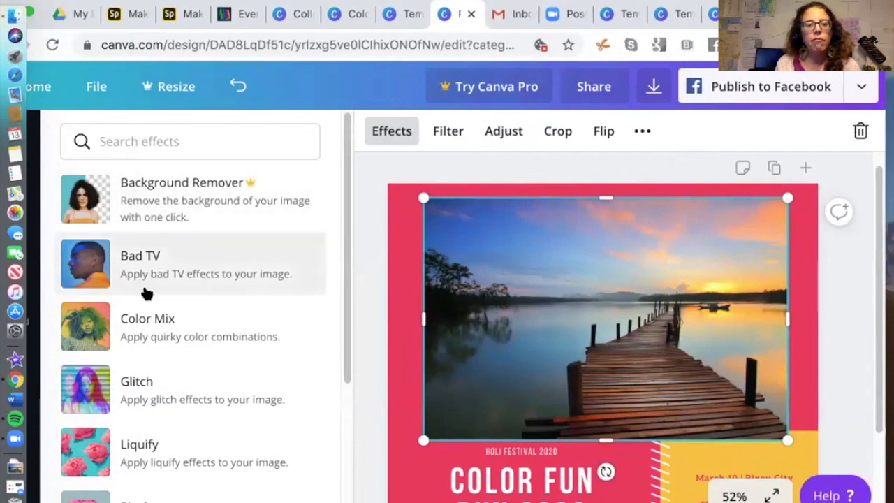
Step: Connect the Glitch effect and preview its Split, Radiate and Trace styles on the sunrise photo
left_click(143, 390)
left_click(181, 469)
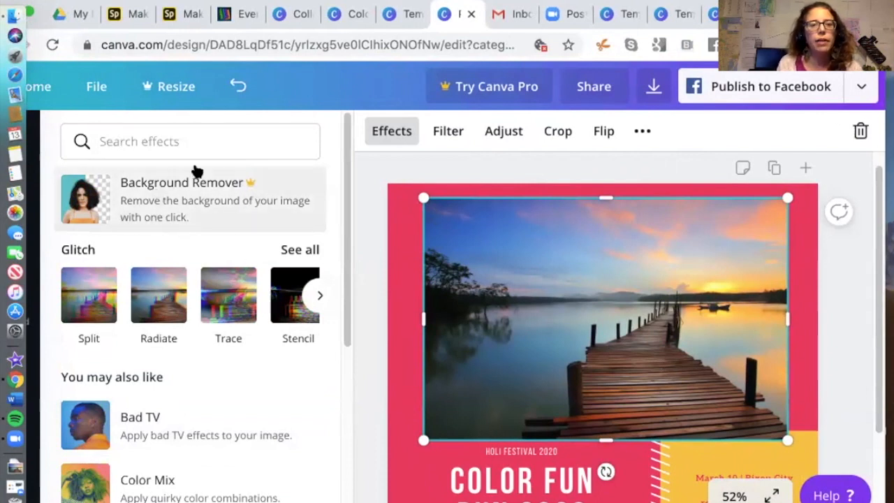
left_click(88, 302)
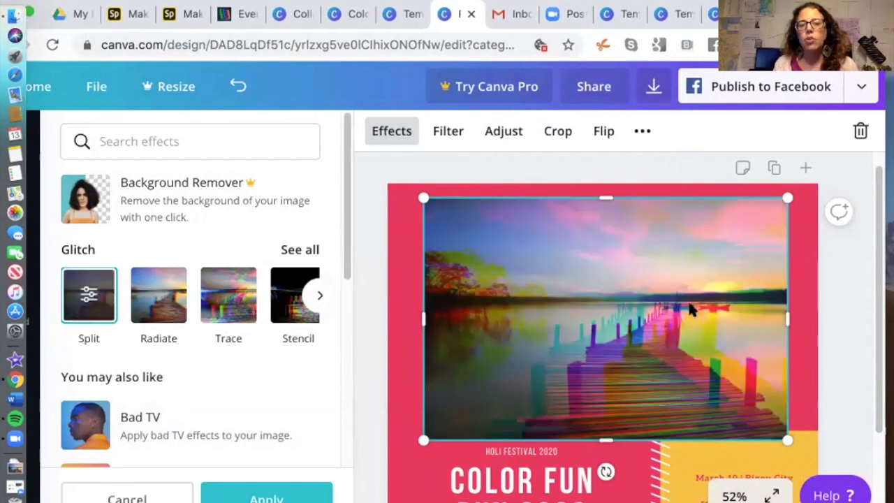
left_click(156, 317)
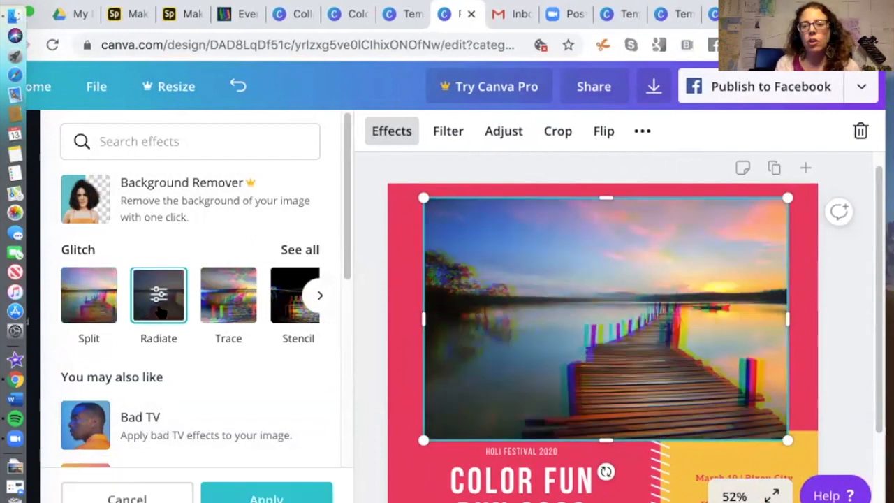
left_click(229, 302)
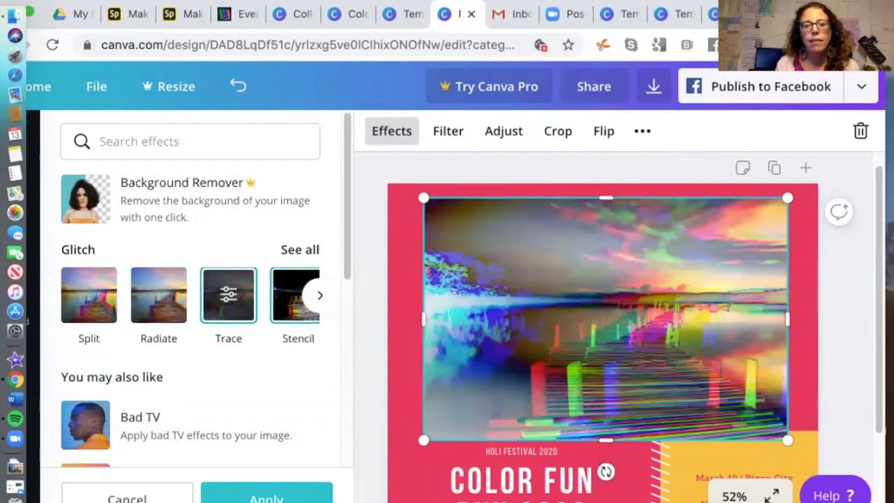
left_click(159, 296)
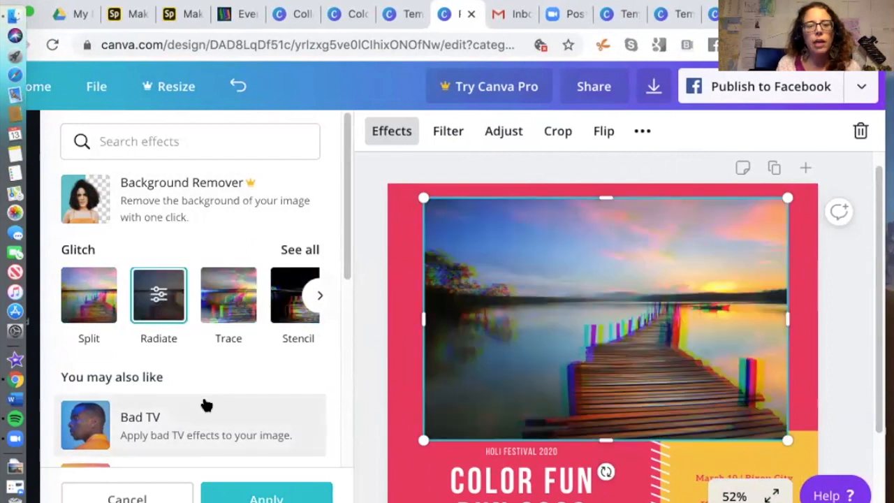
Step: Connect the Pixelate effect and preview its Micro, Grain and Pellet styles on the sunrise photo
scroll(206, 399, "down", 5)
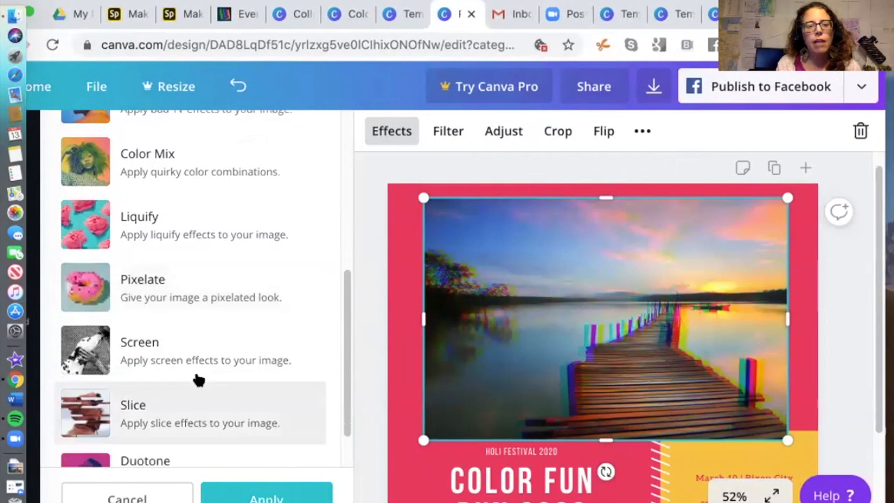
left_click(145, 276)
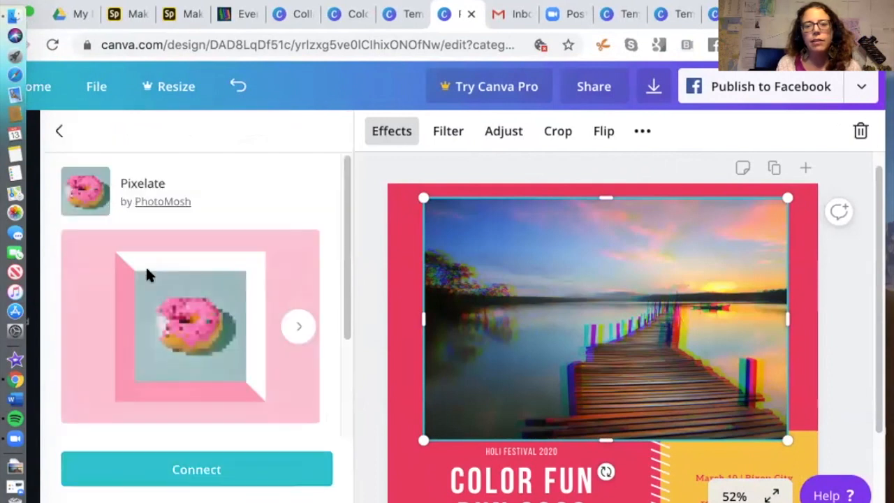
left_click(230, 462)
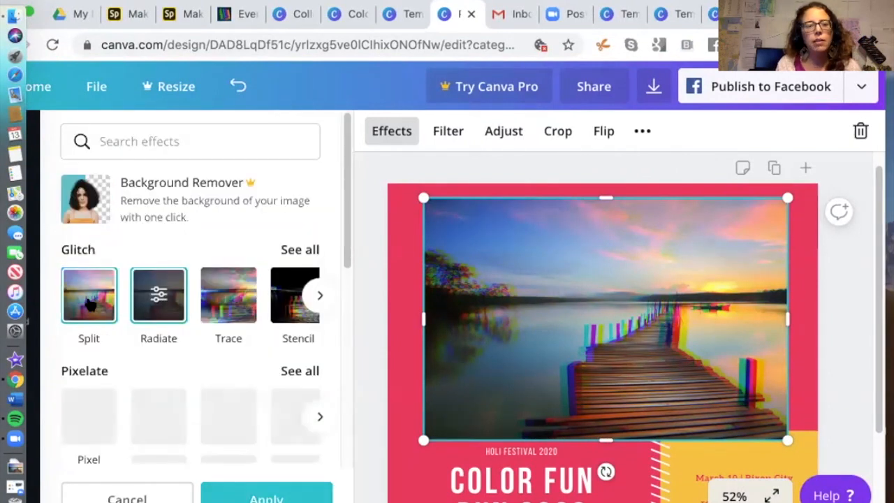
scroll(123, 342, "down", 1)
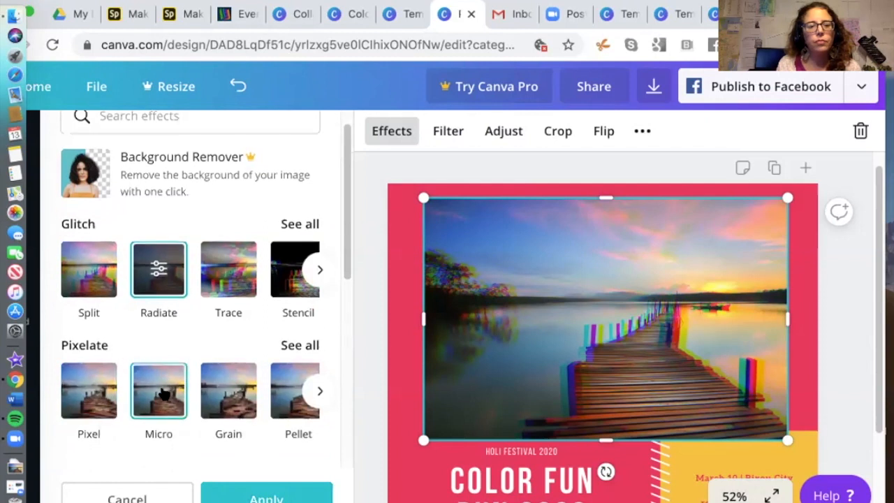
left_click(160, 392)
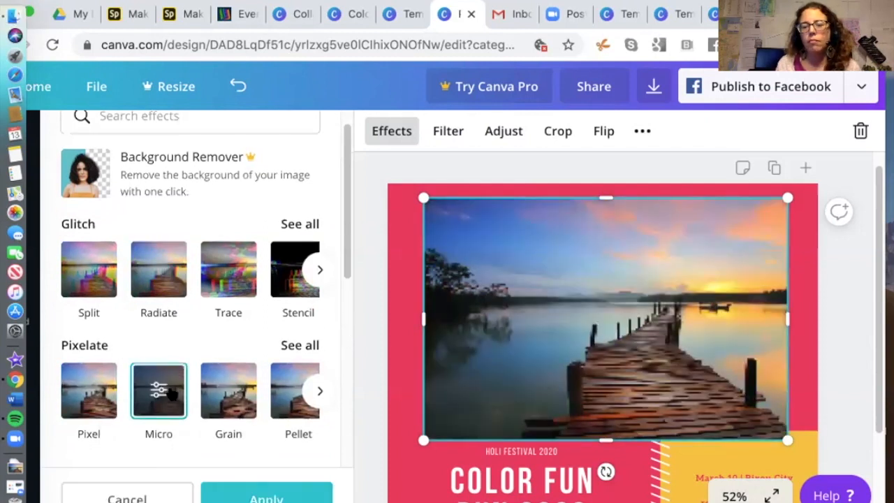
left_click(228, 394)
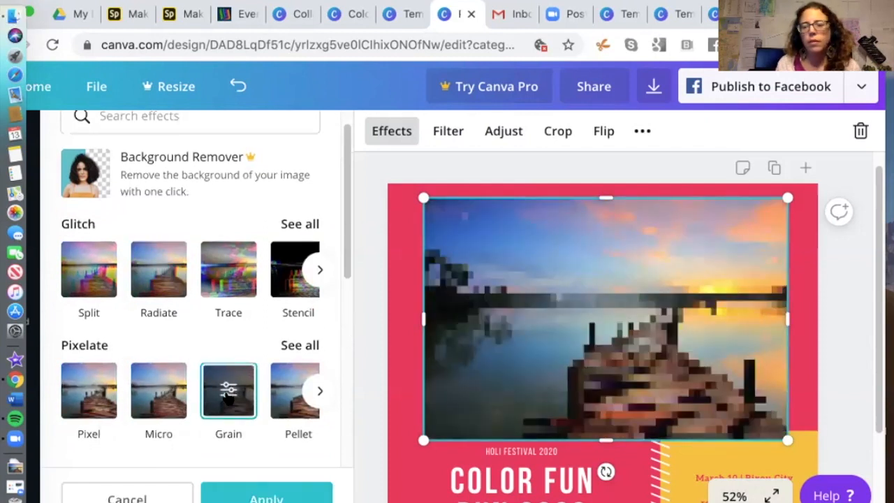
left_click(287, 393)
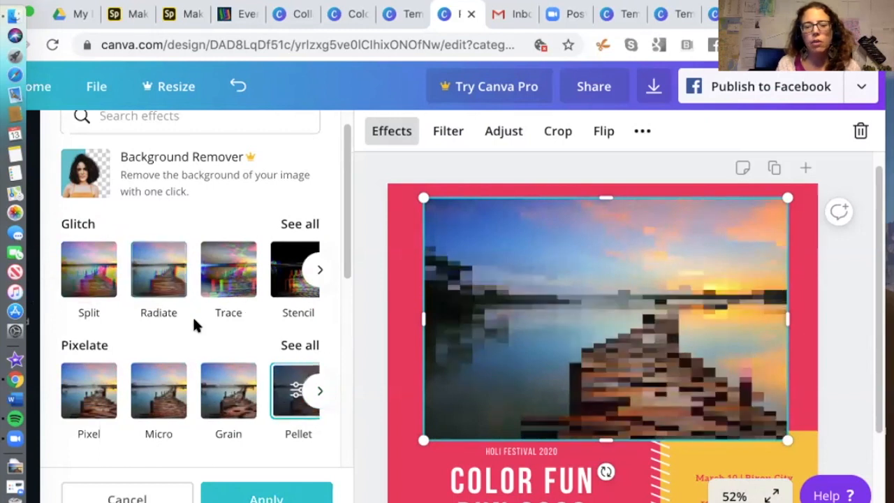
Step: Apply the Glitch Split effect to the sunrise photo, look through the other effects, and deselect the photo
left_click(89, 269)
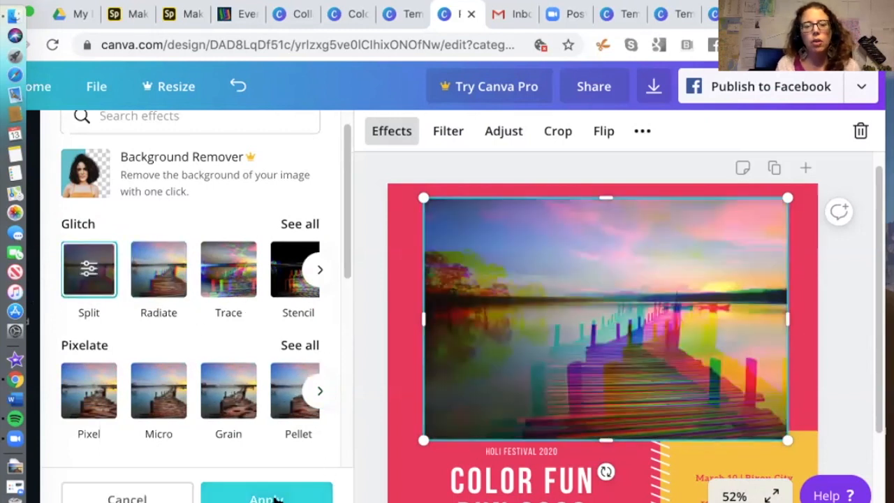
left_click(272, 496)
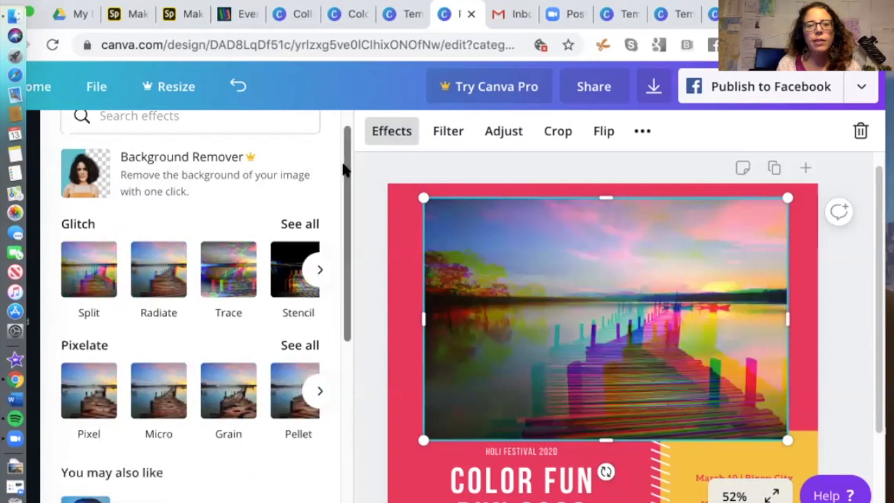
scroll(339, 178, "down", 1)
left_click_drag(340, 182, 345, 111)
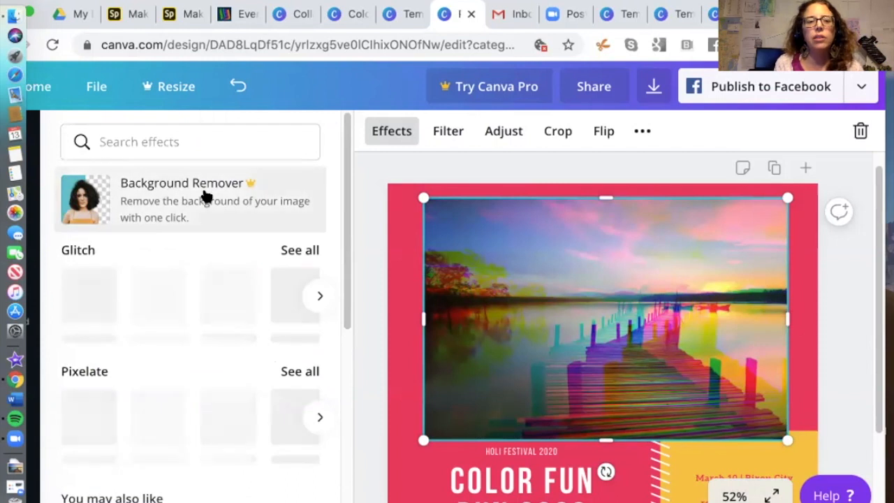
left_click_drag(343, 130, 330, 343)
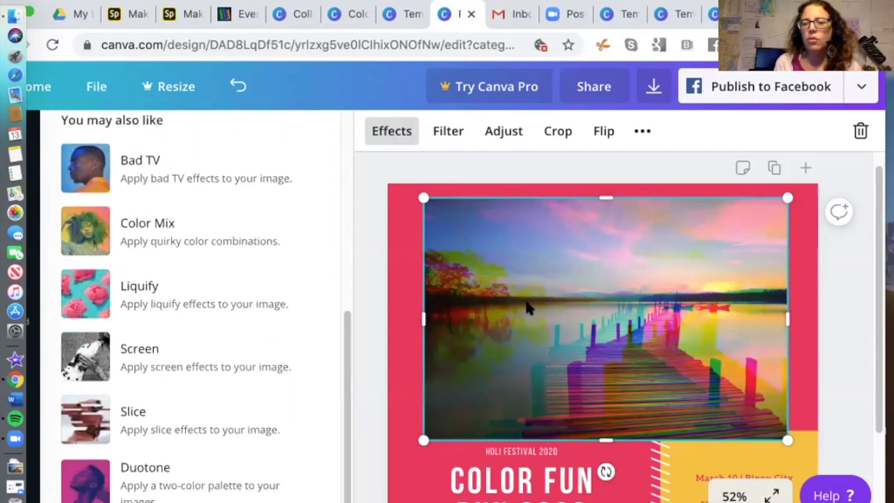
left_click_drag(853, 12, 773, 13)
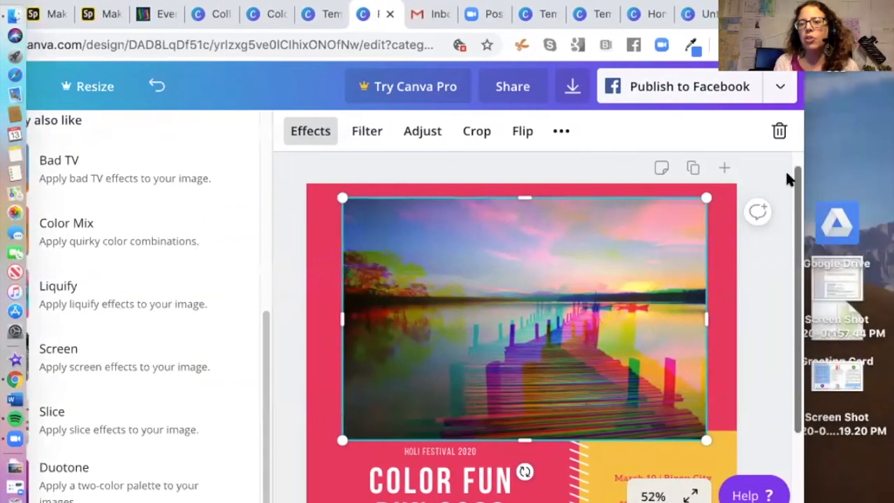
left_click_drag(792, 175, 800, 201)
left_click(780, 196)
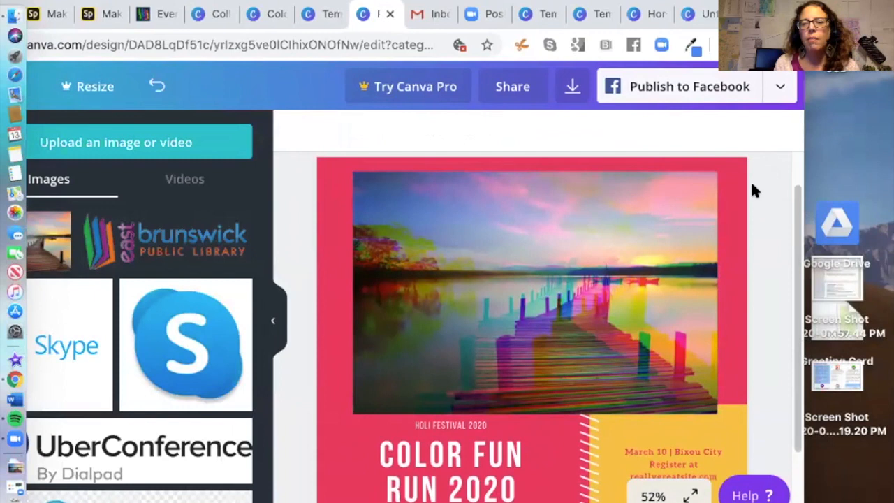
Step: Apply the Whimsical filter to the sunrise photo and set its brightness to 31
left_click(520, 234)
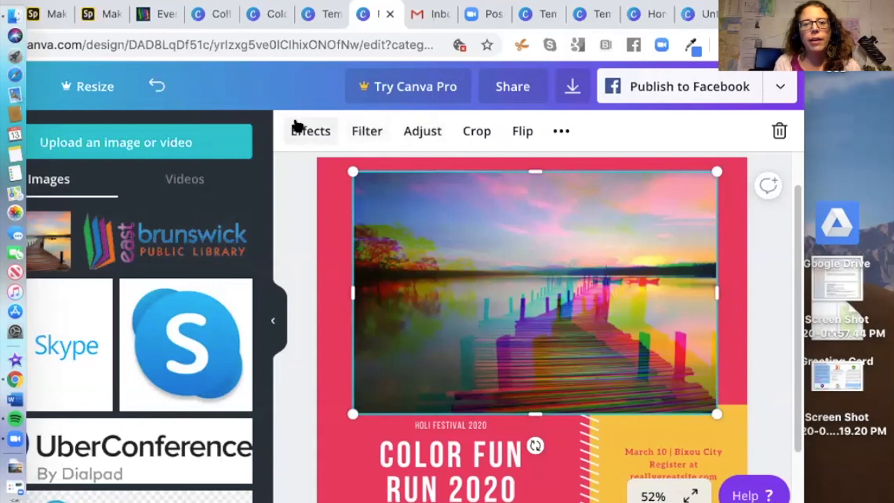
left_click(365, 131)
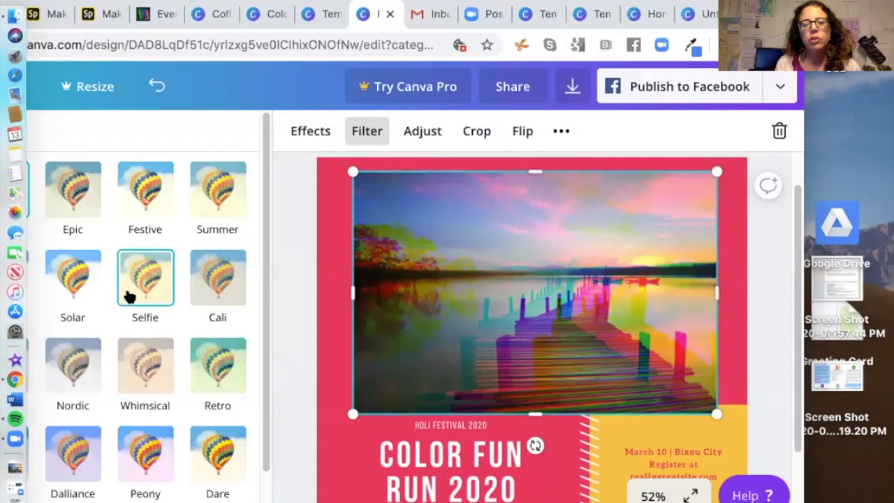
left_click(153, 362)
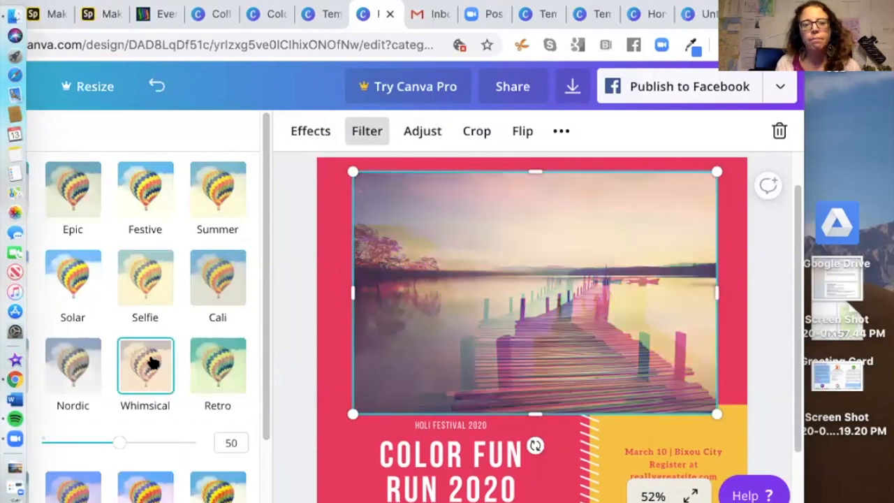
left_click(422, 132)
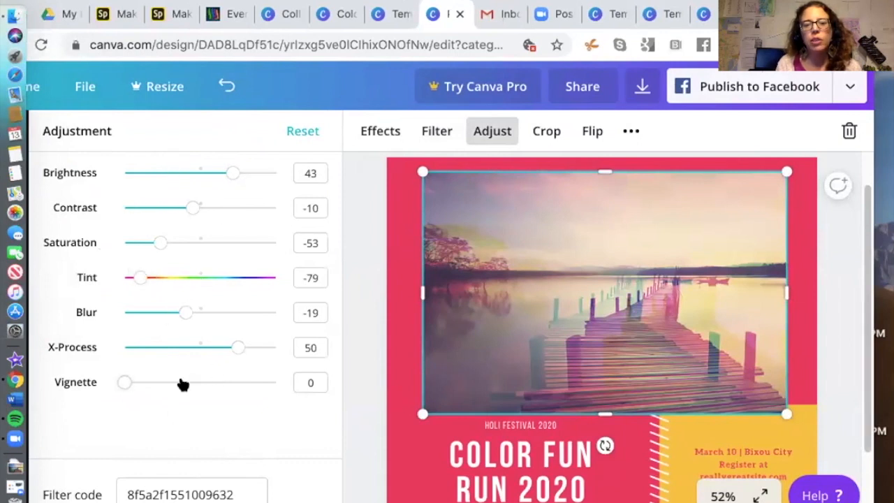
mouse_move(239, 172)
left_mouse_down()
mouse_move(267, 172)
mouse_move(214, 173)
mouse_move(222, 174)
left_mouse_up()
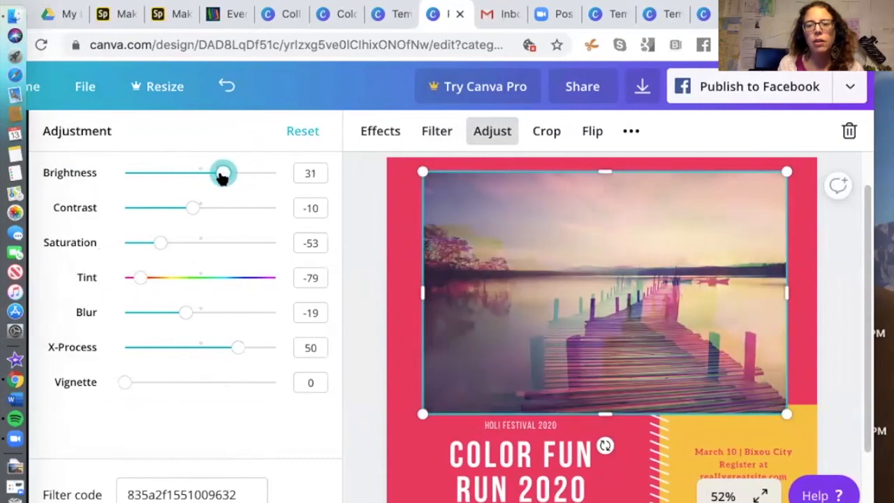
Step: Crop a narrow strip off the sunrise photo's top and left edges
left_click(544, 134)
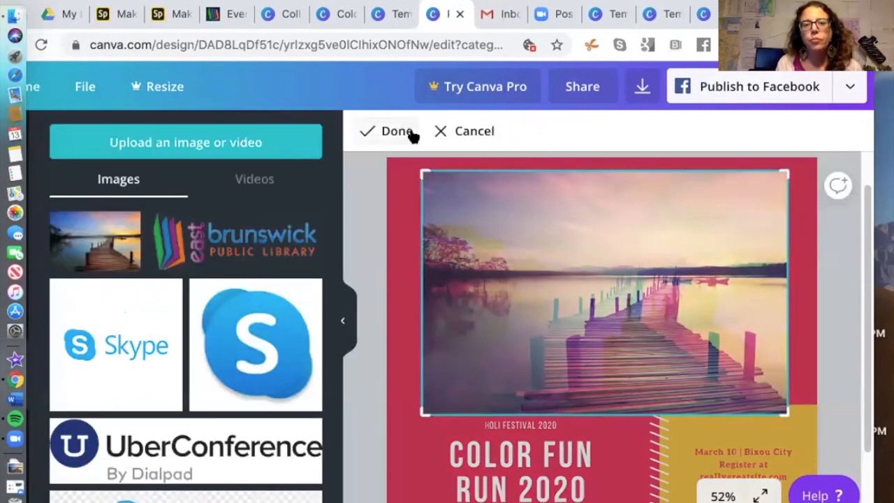
left_click_drag(422, 167, 447, 187)
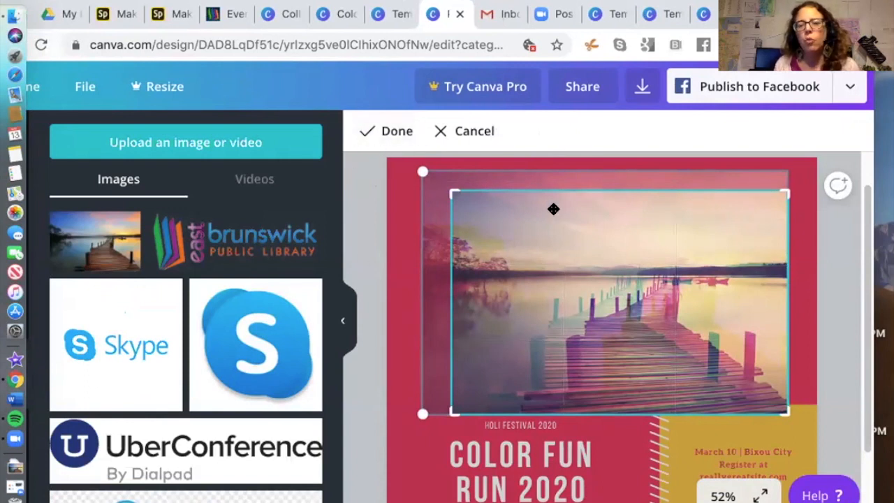
left_click(366, 130)
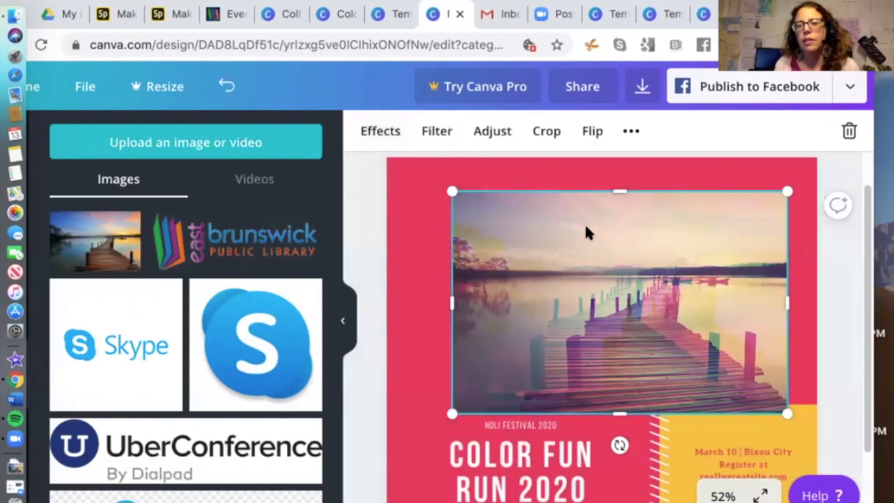
Step: Move the cropped photo up and left, enlarge it slightly, and place it roughly centered above the event text
left_click_drag(576, 219, 567, 211)
mouse_move(429, 175)
left_mouse_down()
mouse_move(423, 164)
mouse_move(422, 173)
left_mouse_up()
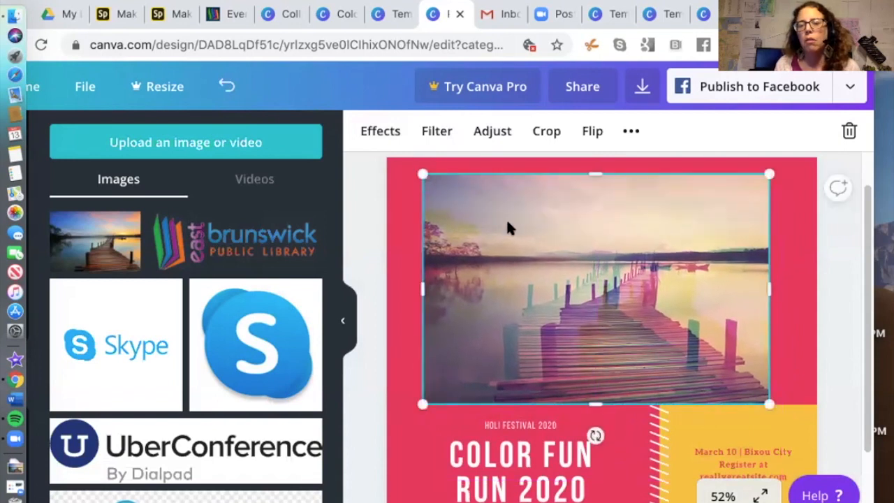
left_click_drag(508, 227, 520, 223)
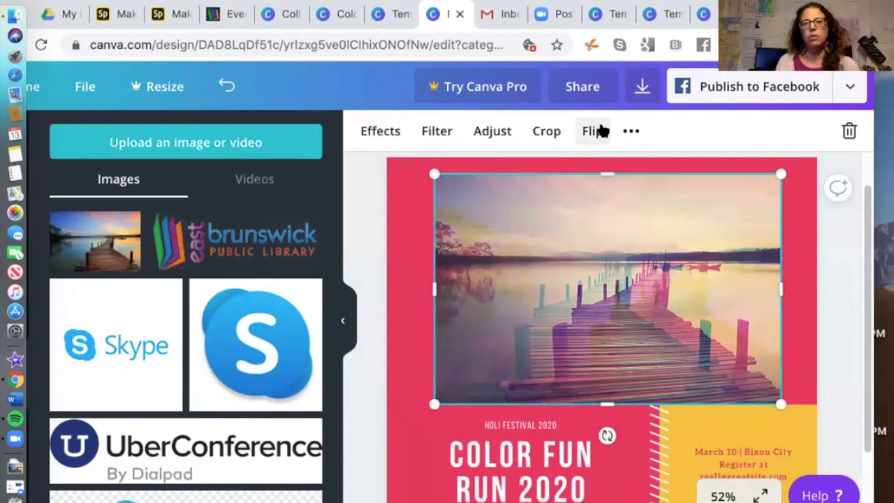
Step: Flip the sunrise photo horizontally and back, and flip it vertically and back
left_click(597, 132)
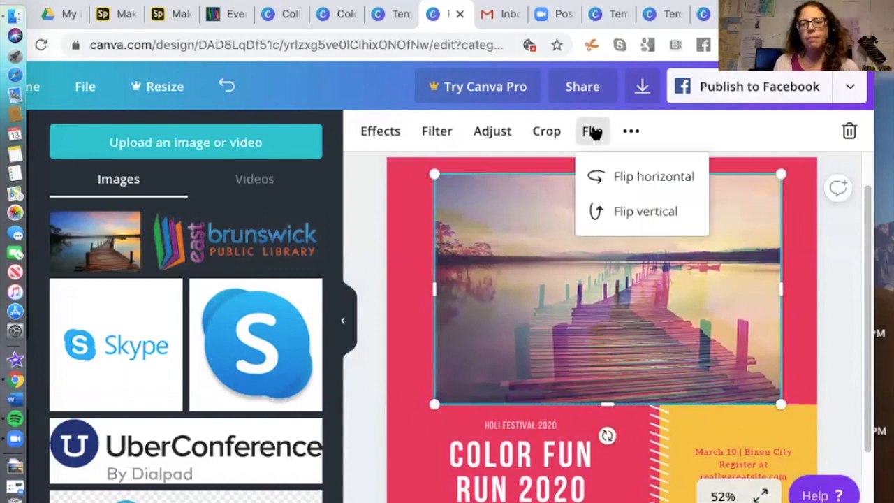
left_click(627, 177)
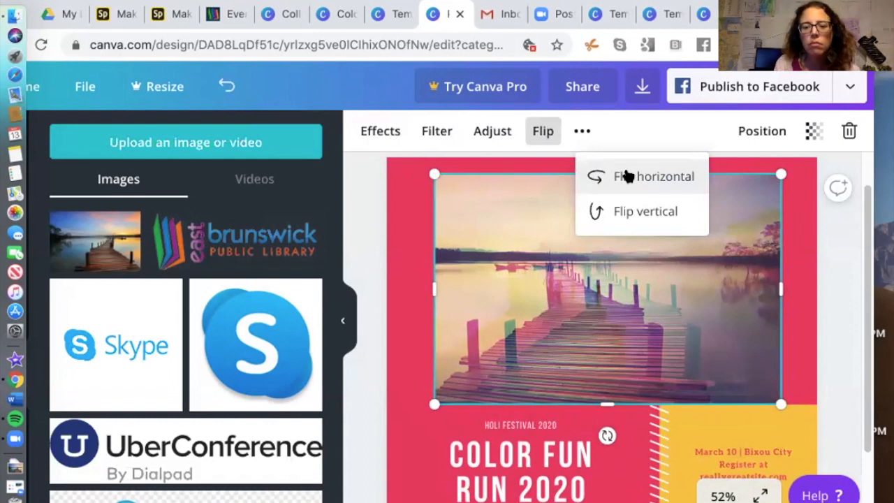
left_click(624, 176)
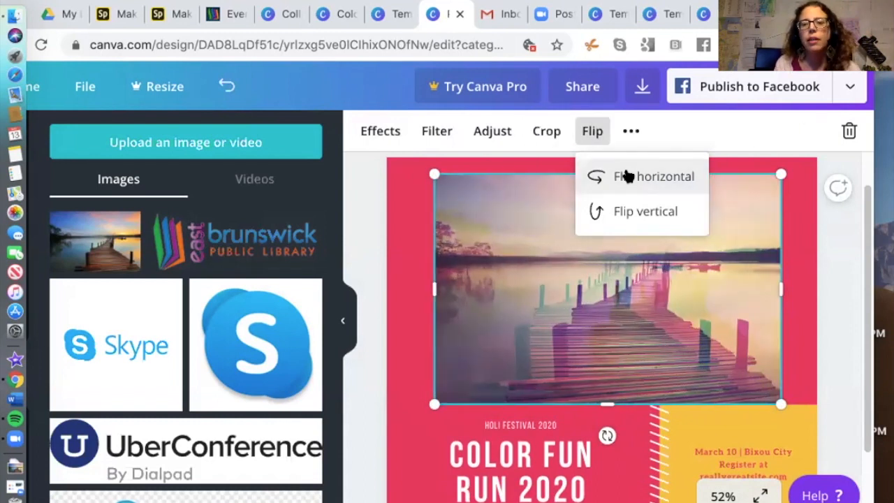
left_click(621, 213)
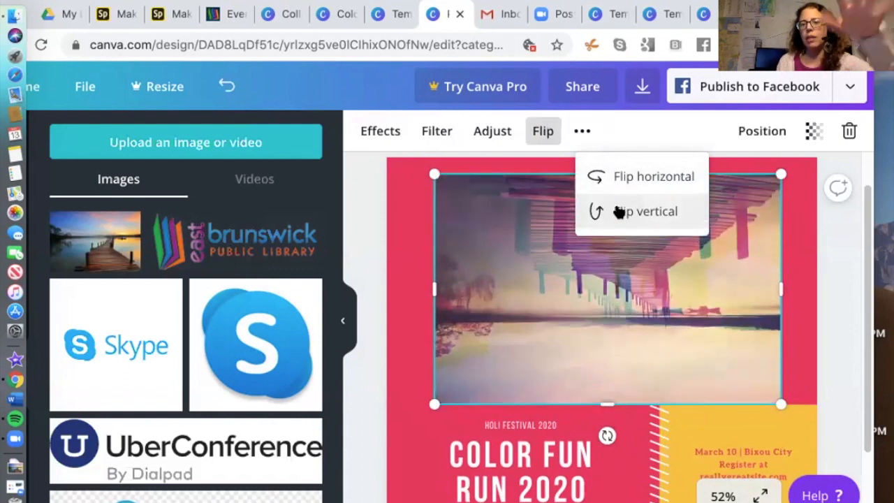
left_click(618, 212)
Step: View the photo's position options, and move the yellow block up so it overlaps beneath the photo's lower edge
left_click(631, 132)
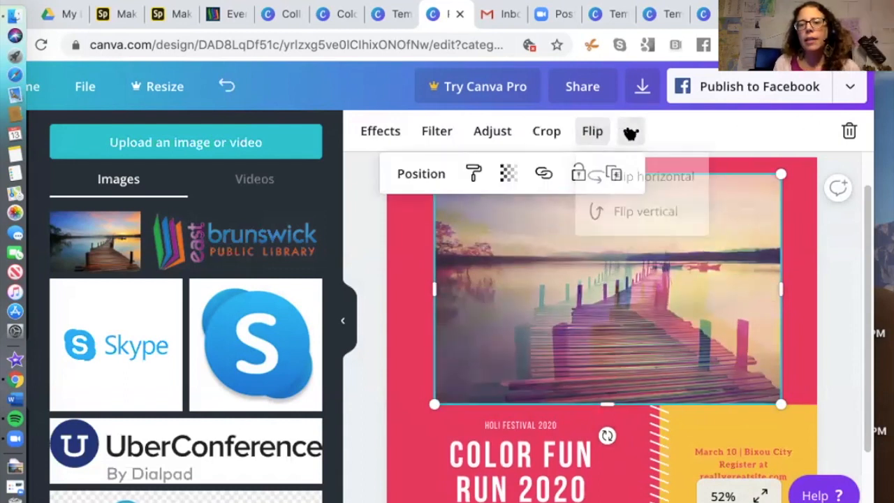
left_click(414, 176)
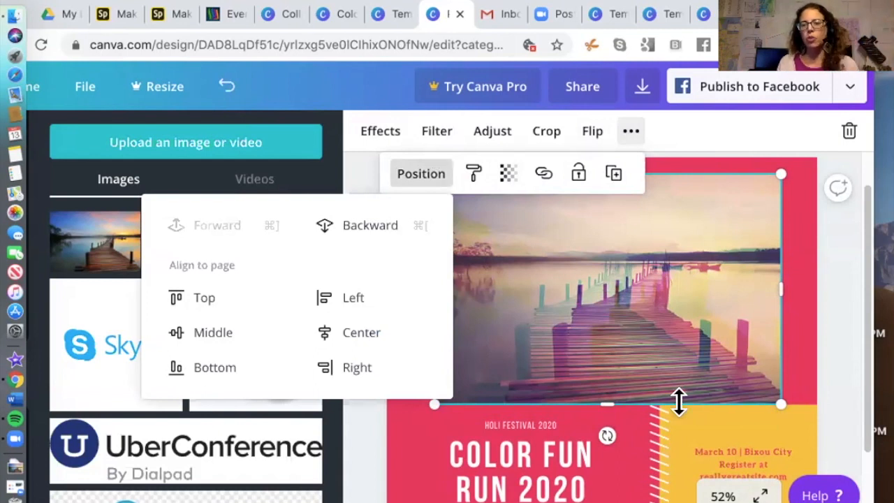
left_click_drag(693, 429, 693, 399)
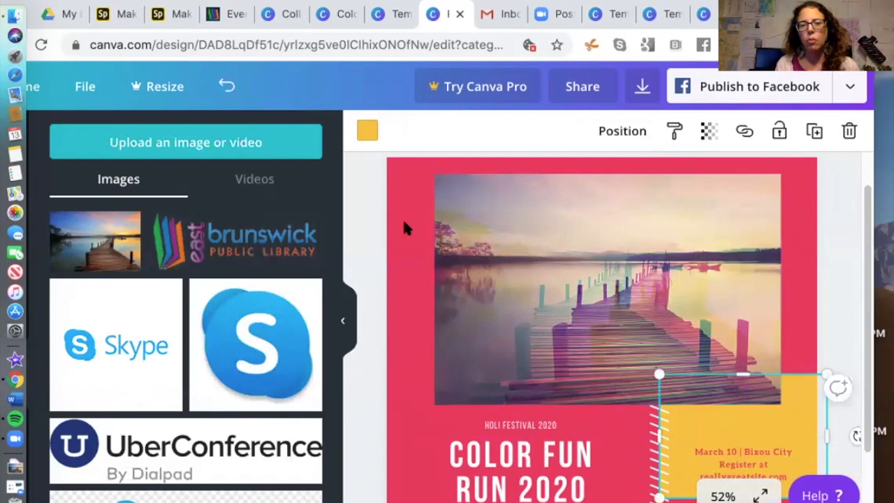
left_click(405, 227)
Step: Send the sunrise photo backward behind the yellow block, nudge the block down, and undo both changes
left_click(483, 222)
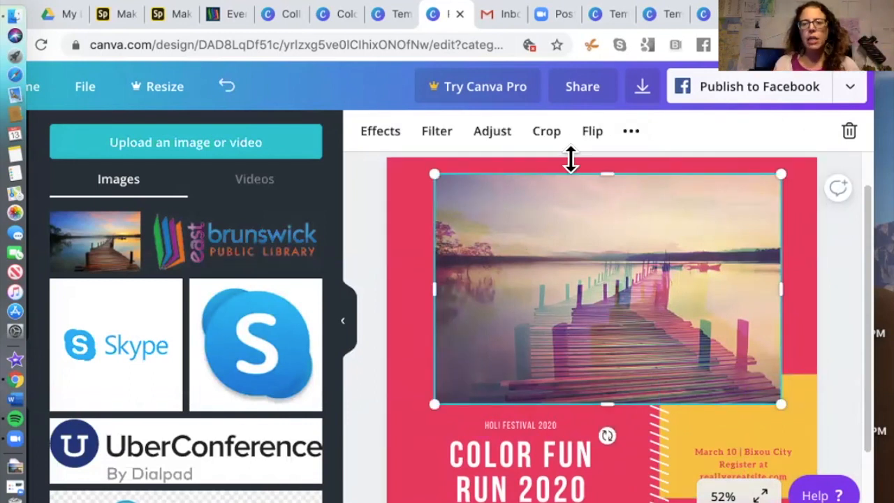
left_click(630, 131)
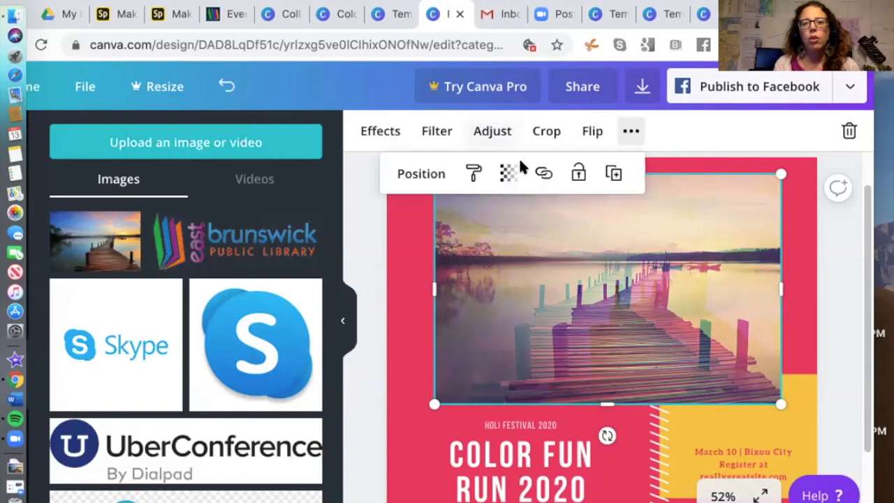
left_click(433, 174)
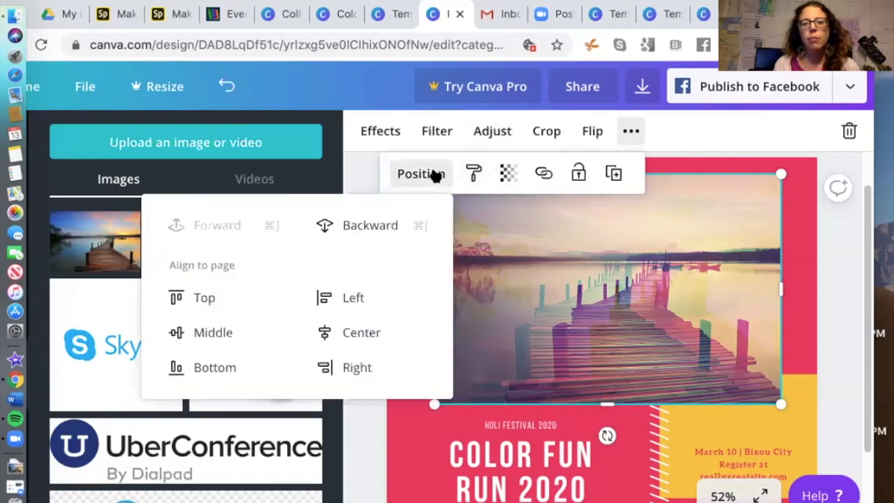
left_click(342, 225)
left_click(801, 241)
left_click_drag(738, 423, 716, 412)
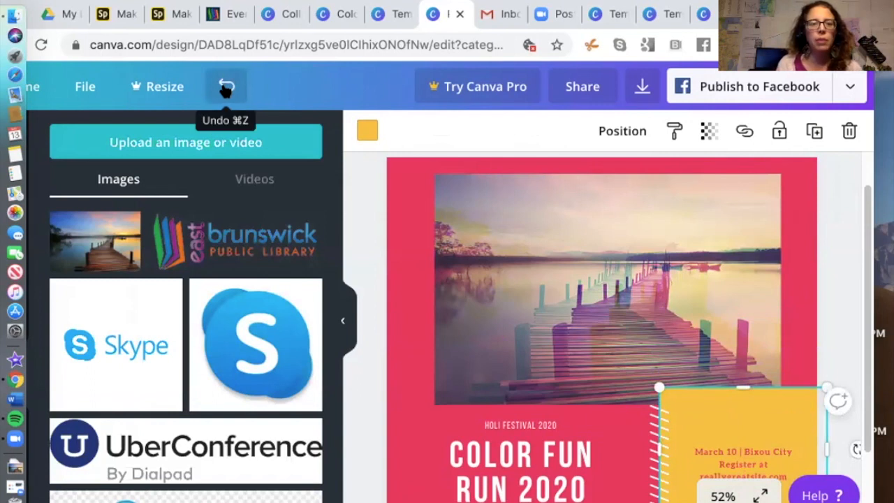
left_click(226, 87)
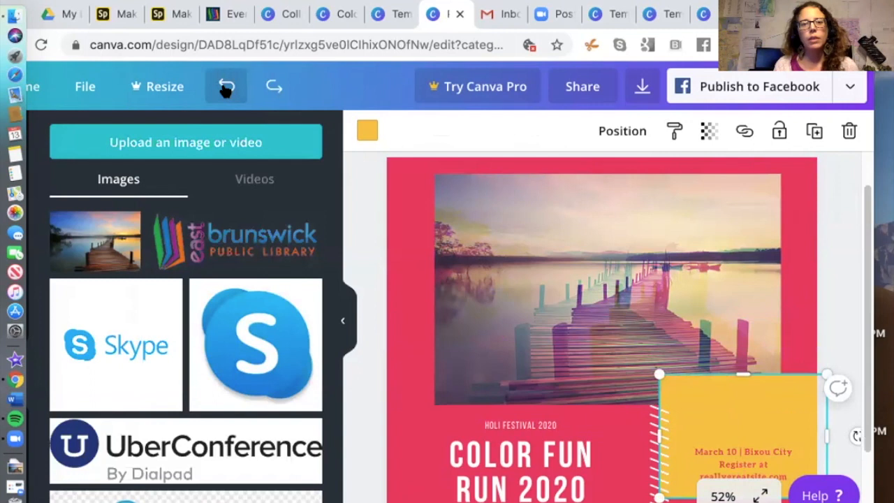
left_click(225, 88)
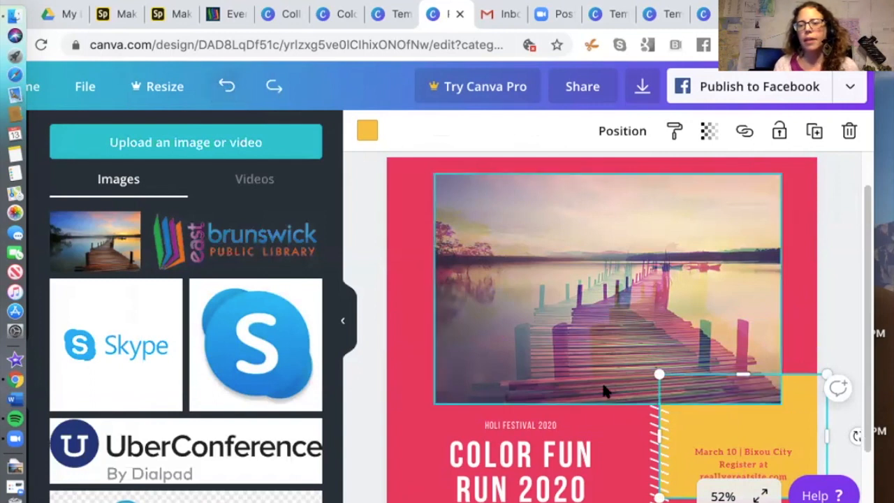
Step: Move the yellow block slightly down, keeping a small overlap with the photo's lower edge, and deselect it
left_click(620, 426)
left_click(740, 426)
left_click_drag(740, 429, 742, 445)
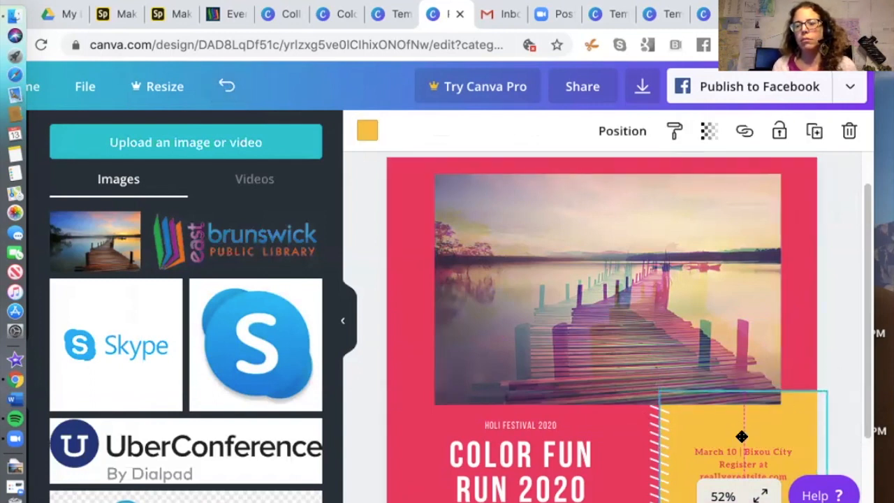
left_click(387, 257)
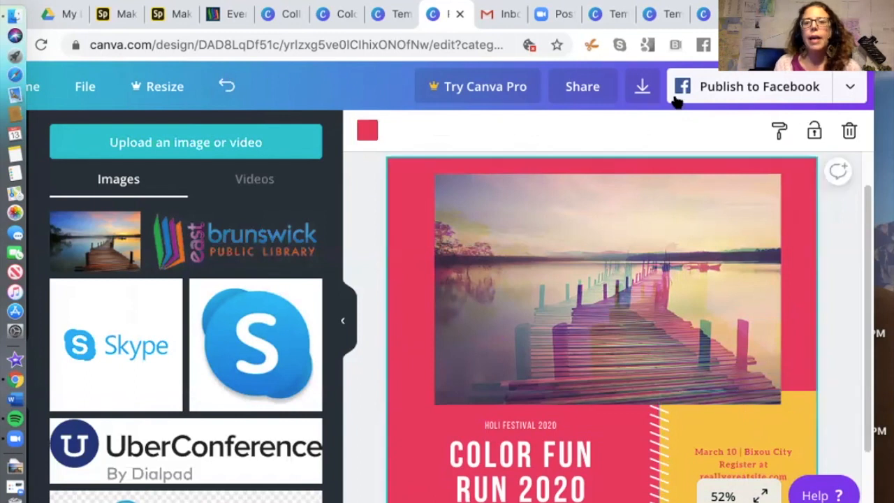
Step: Try the sunrise photo's transparency setting, returning it to 100, and open the photo's link entry
left_click(570, 271)
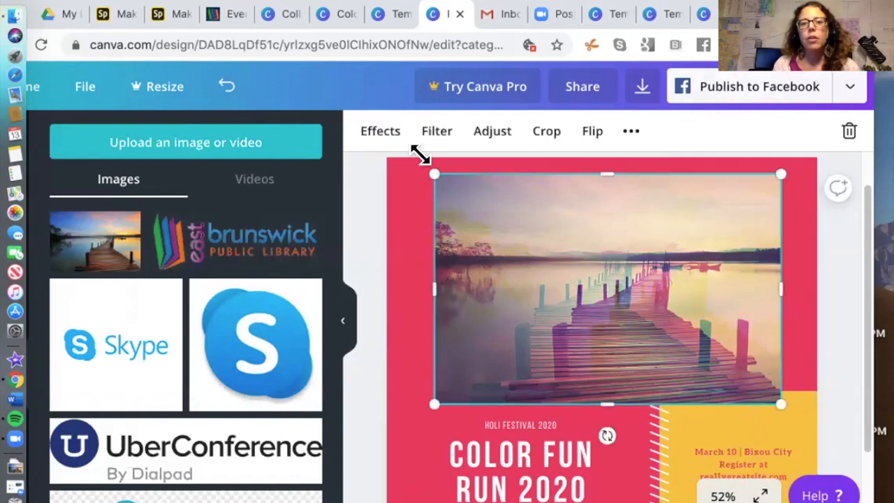
left_click(629, 131)
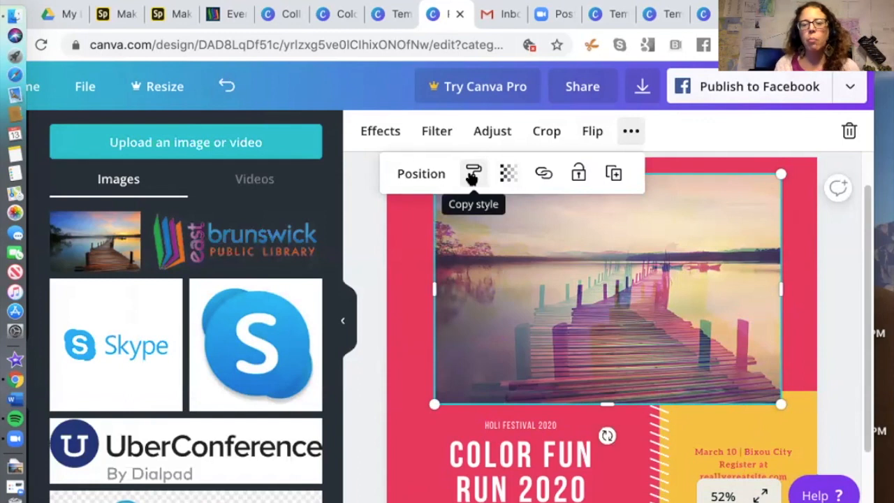
left_click(507, 174)
mouse_move(457, 223)
left_mouse_down()
mouse_move(340, 220)
mouse_move(468, 221)
left_mouse_up()
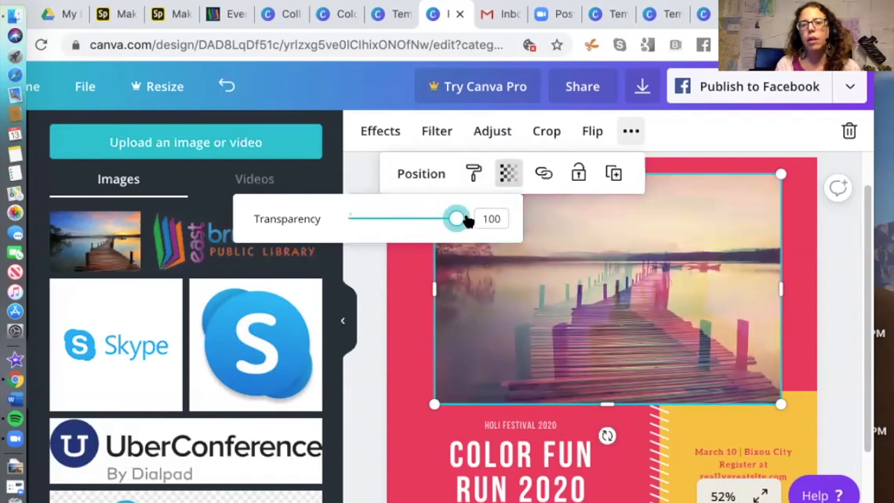
left_click(543, 173)
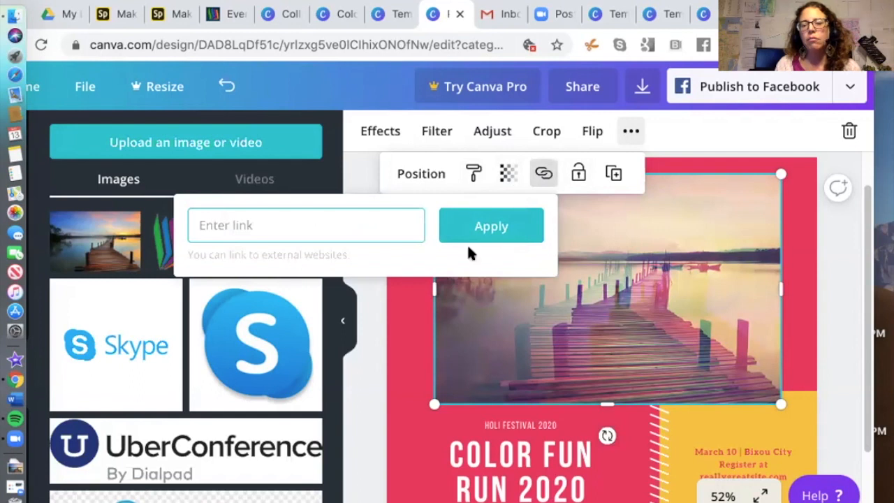
Step: Duplicate the sunrise photo, delete the copy, and reselect the original photo
left_click(612, 174)
mouse_move(662, 231)
left_mouse_down()
mouse_move(628, 291)
mouse_move(589, 301)
mouse_move(663, 246)
left_mouse_up()
key("Delete")
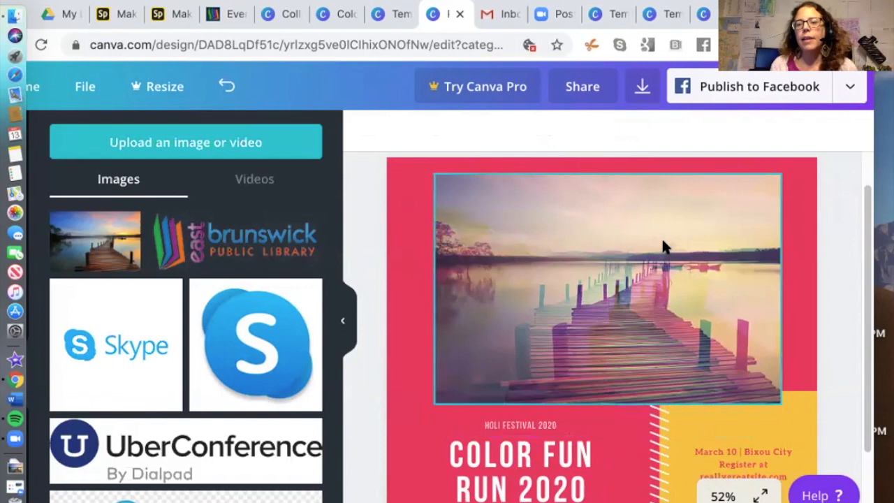
left_click(664, 245)
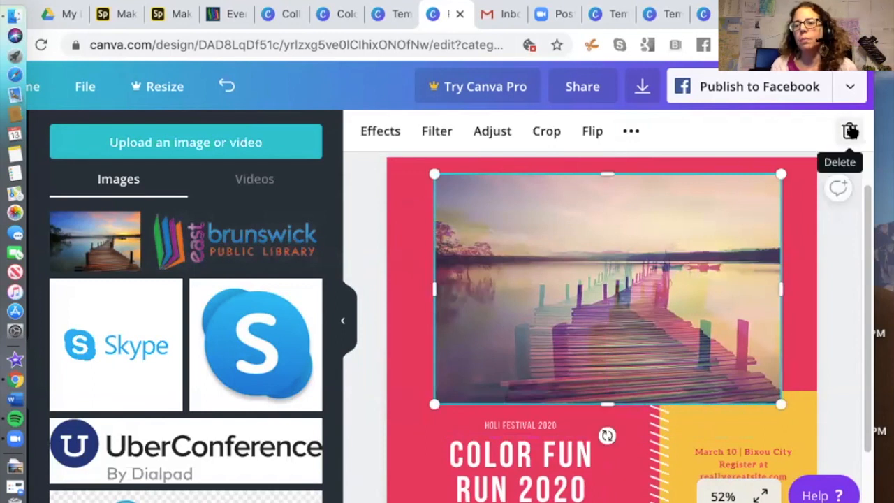
Step: Open the design's sharing options and set the share link permission to view
left_click_drag(838, 8, 785, 8)
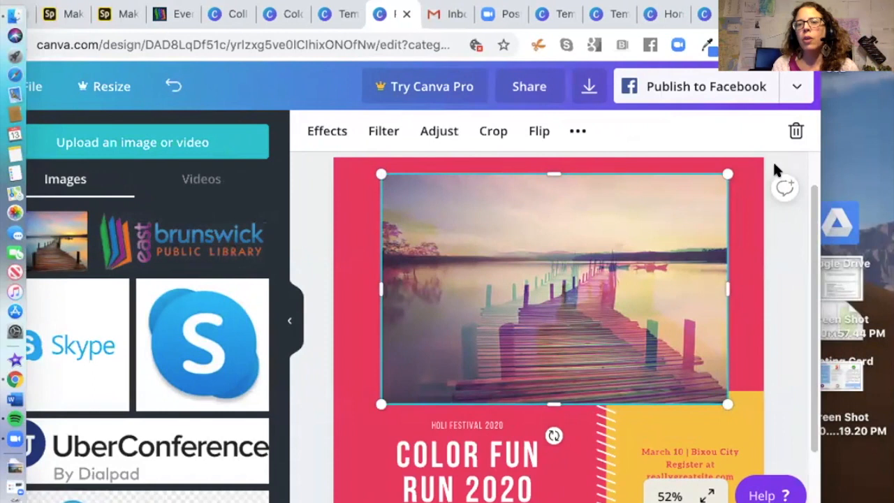
left_click(525, 90)
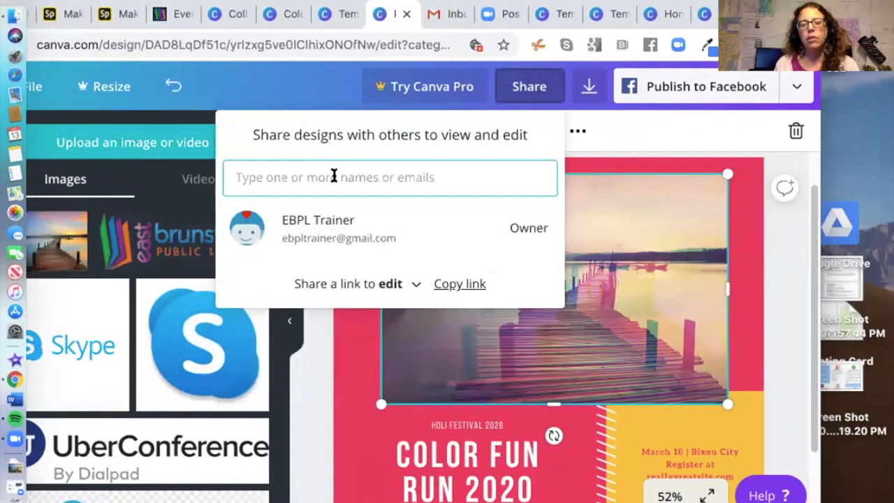
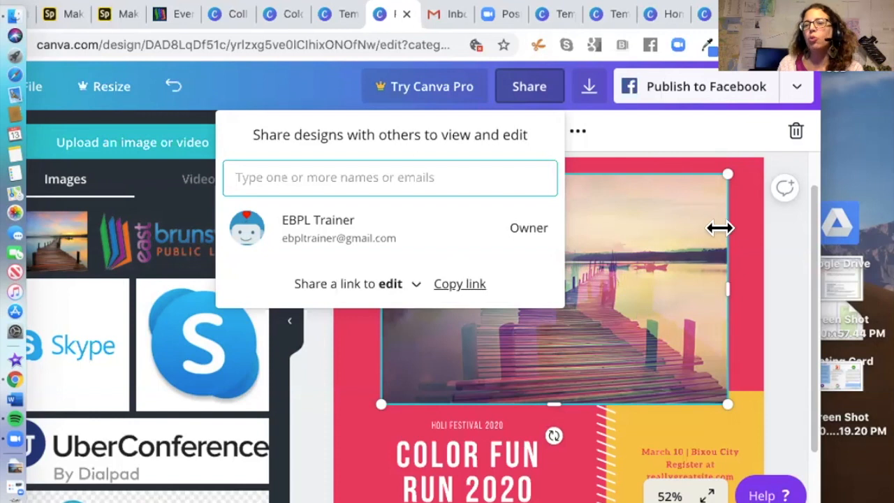
left_click(413, 283)
left_click(370, 353)
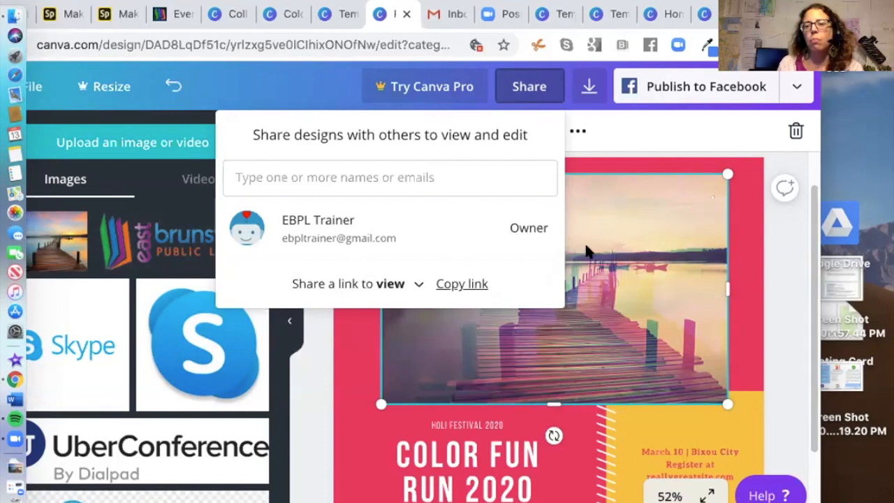
Step: Start a new comment on the sunrise photo and cancel it without posting
left_click(784, 189)
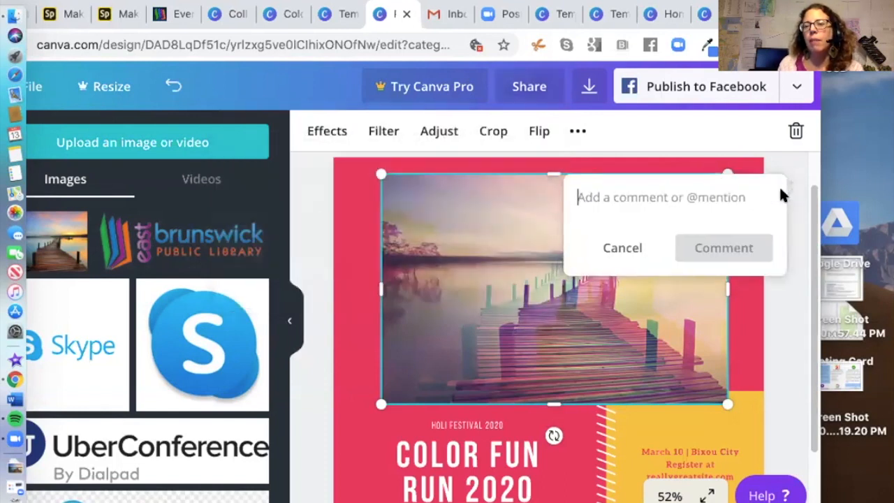
left_click(586, 218)
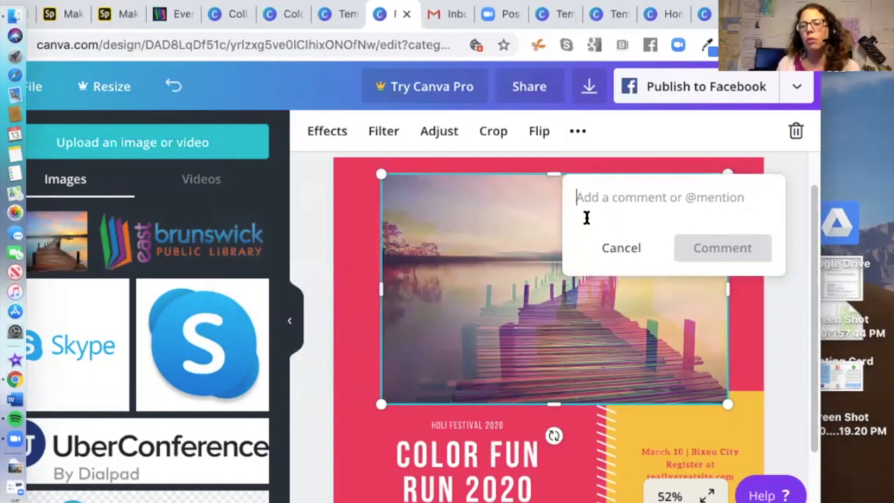
left_click(620, 250)
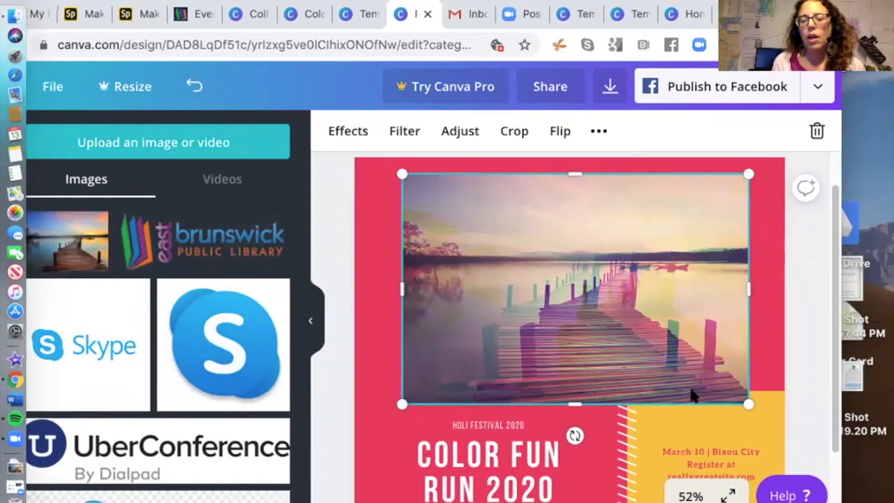
Step: Shift the sunrise photo slightly right and shrink the COLOR FUN RUN 2020 heading to font size 52.9
mouse_move(557, 218)
left_mouse_down()
mouse_move(554, 206)
mouse_move(567, 219)
left_mouse_up()
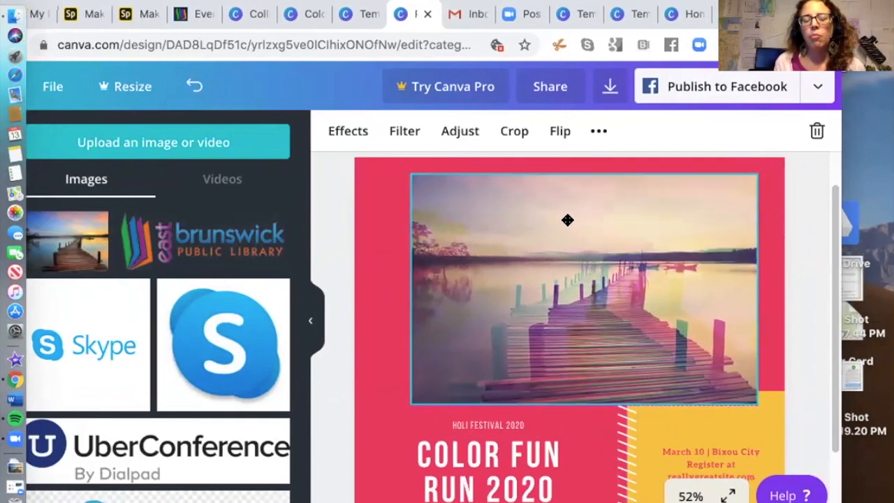
left_click(499, 423)
left_click(485, 453)
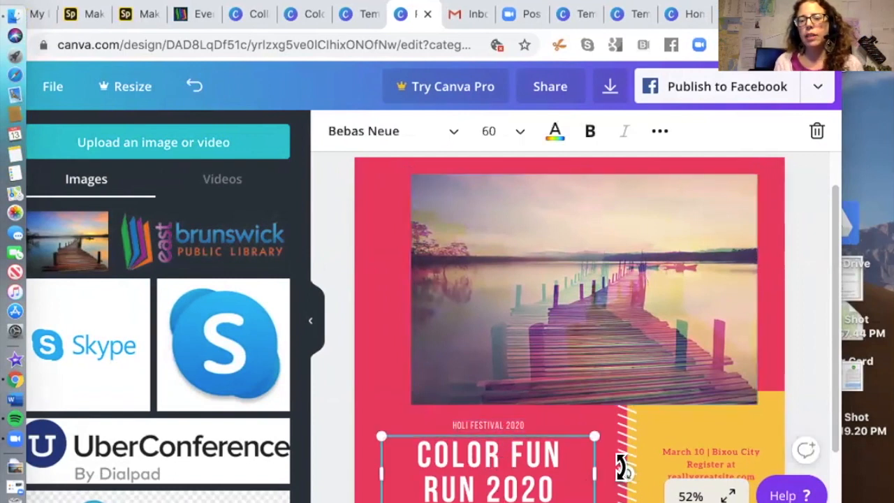
mouse_move(624, 471)
left_mouse_down()
mouse_move(590, 404)
mouse_move(610, 470)
left_mouse_up()
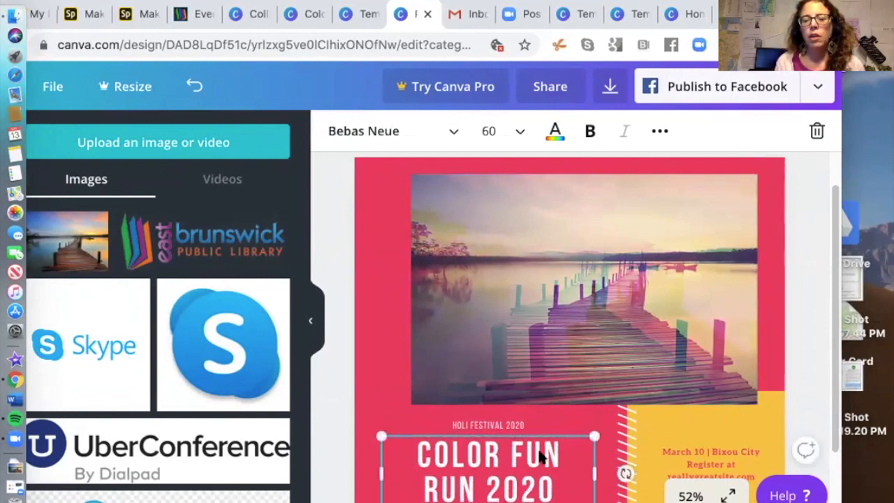
left_click_drag(599, 419, 565, 426)
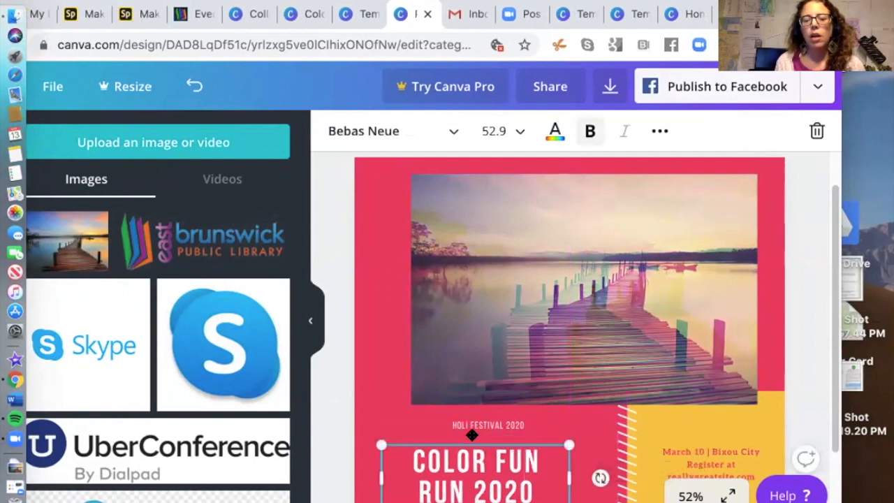
Step: Nudge the yellow block slightly down and recolor it with the olive-gold shade from the photo colors
left_click(656, 432)
mouse_move(666, 427)
left_mouse_down()
mouse_move(656, 383)
mouse_move(668, 449)
mouse_move(664, 434)
left_mouse_up()
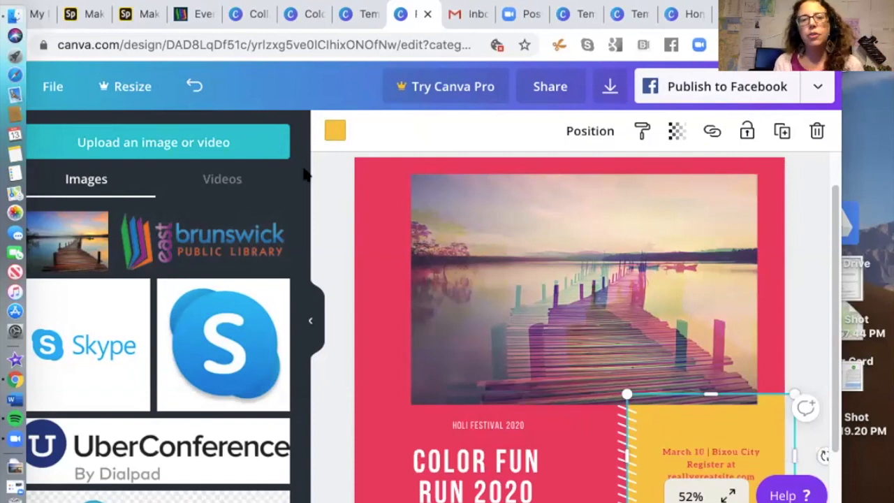
left_click(335, 133)
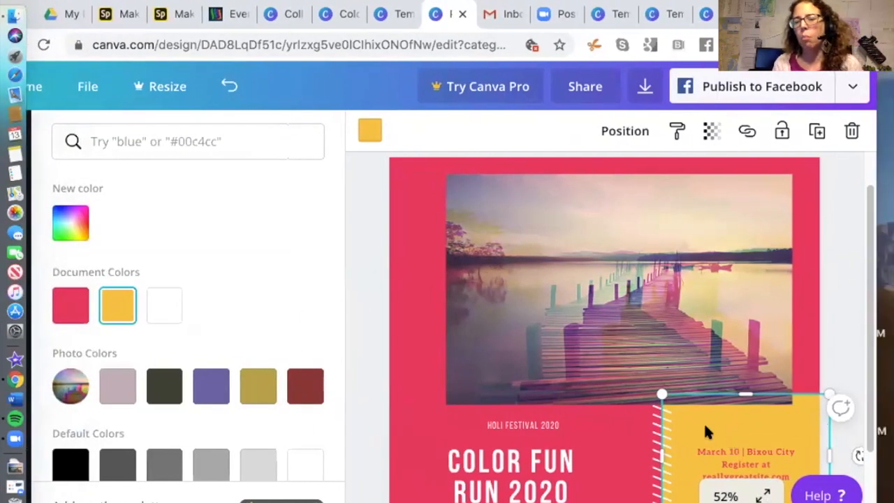
left_click(258, 386)
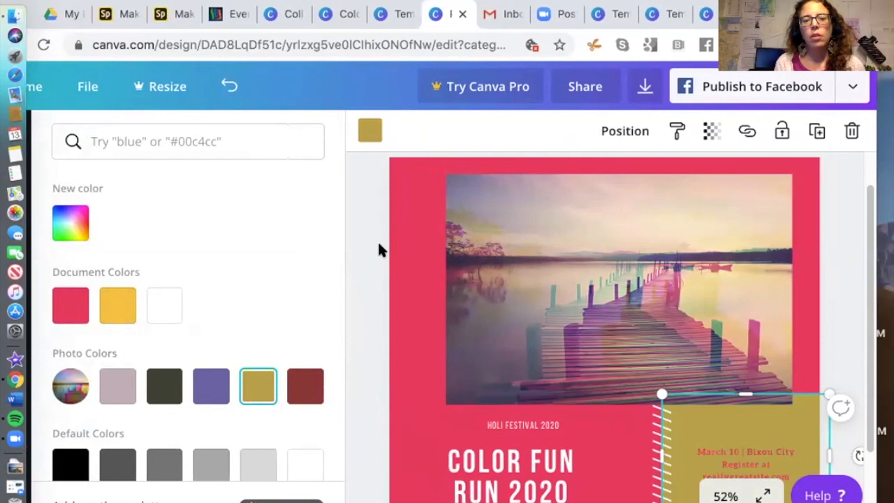
Step: Recolor the post's pink background with the bright violet shade from the default colors
key("Escape")
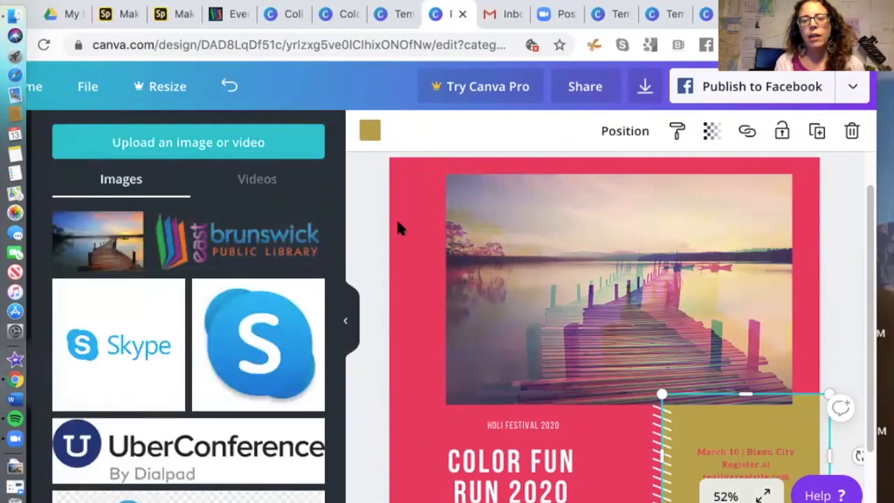
left_click(366, 132)
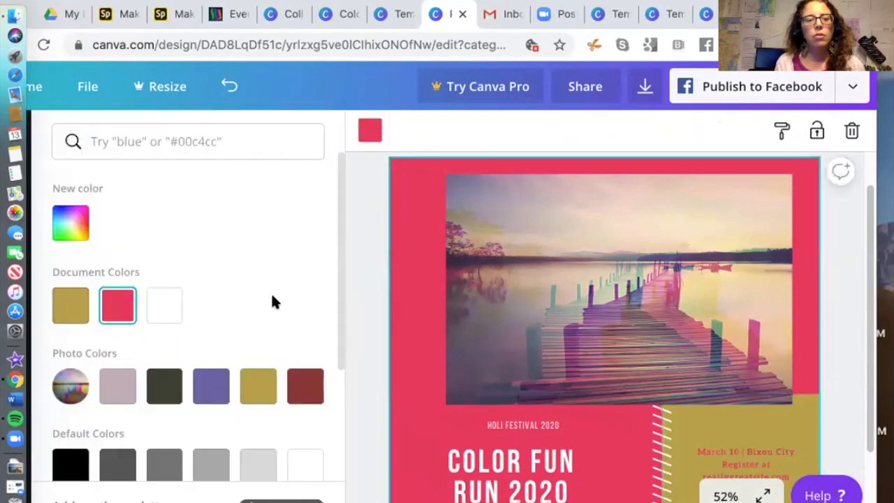
scroll(271, 298, "down", 3)
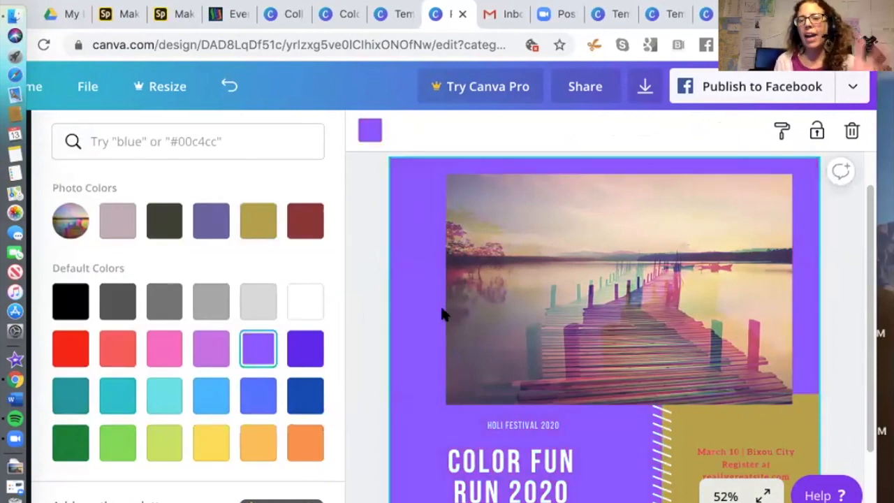
left_click(368, 257)
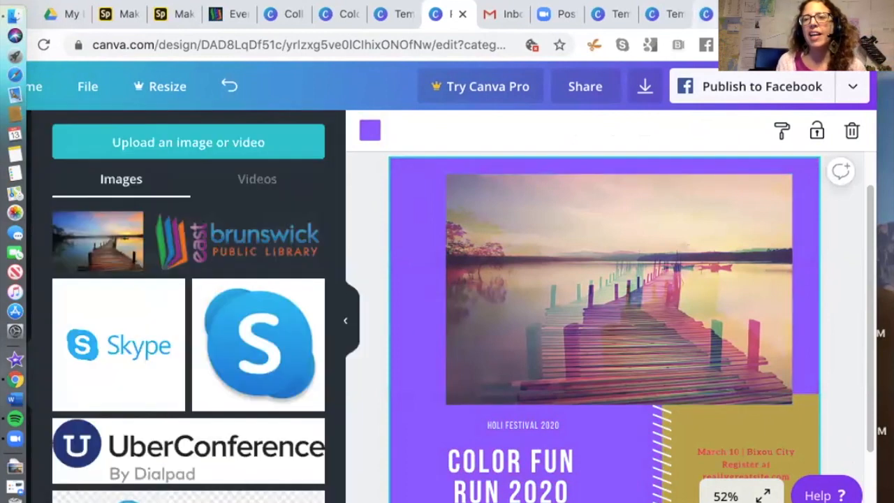
left_click_drag(803, 12, 770, 13)
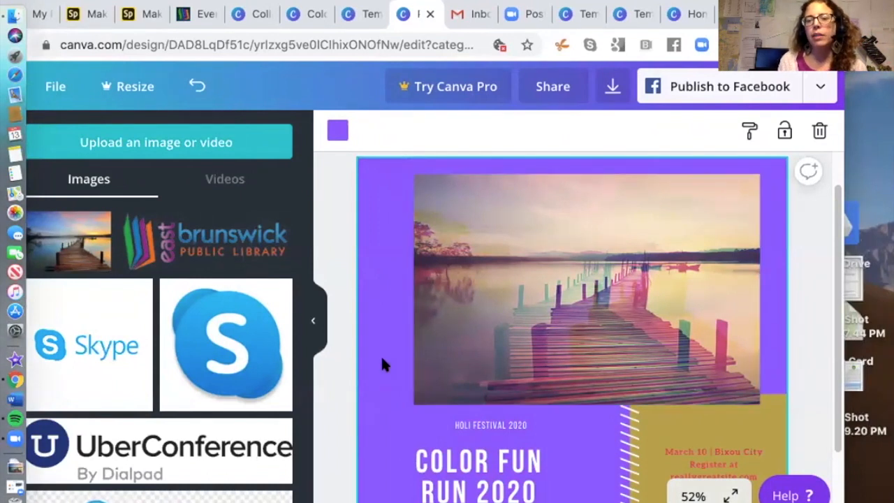
scroll(382, 363, "down", 2)
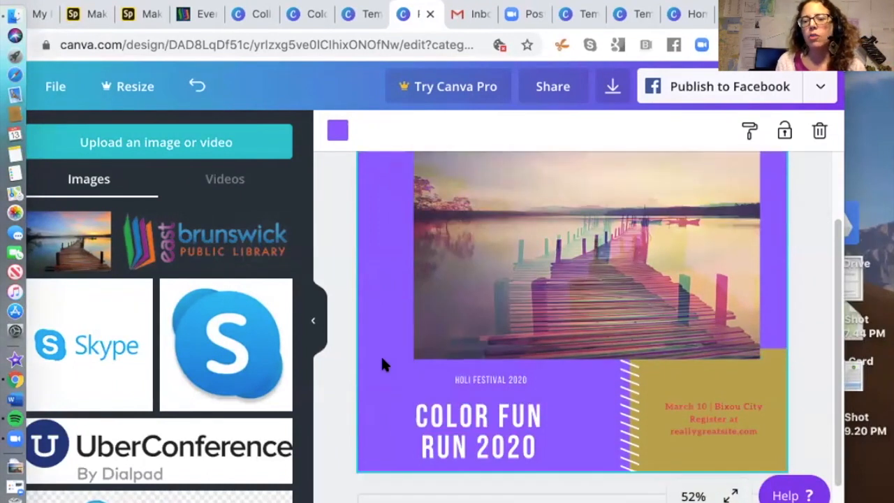
scroll(382, 363, "up", 2)
scroll(381, 363, "up", 1)
left_click(338, 131)
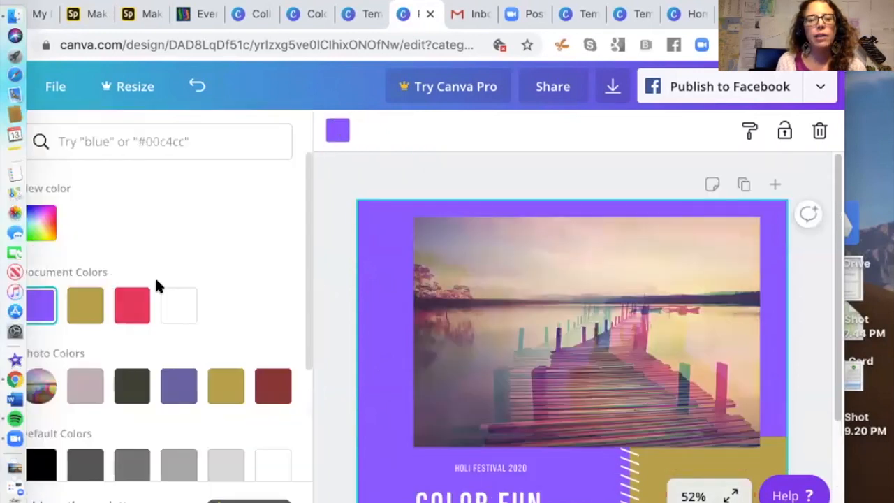
left_click_drag(771, 12, 818, 13)
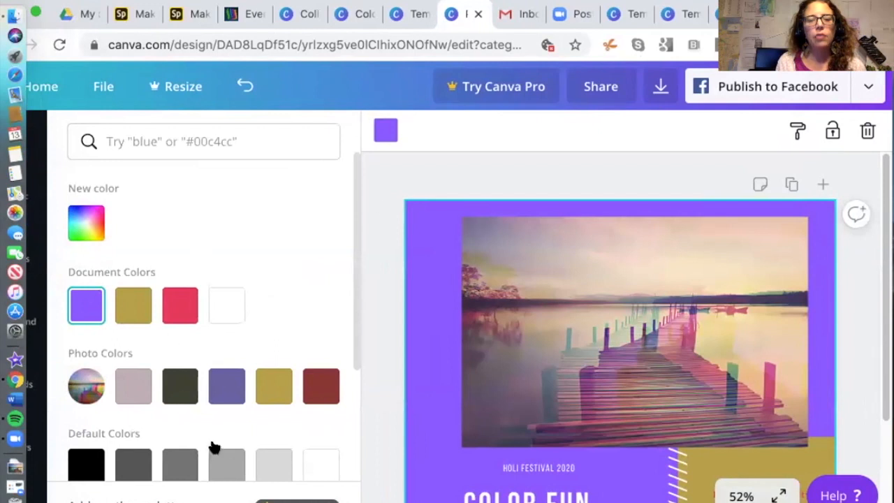
left_click_drag(819, 12, 729, 13)
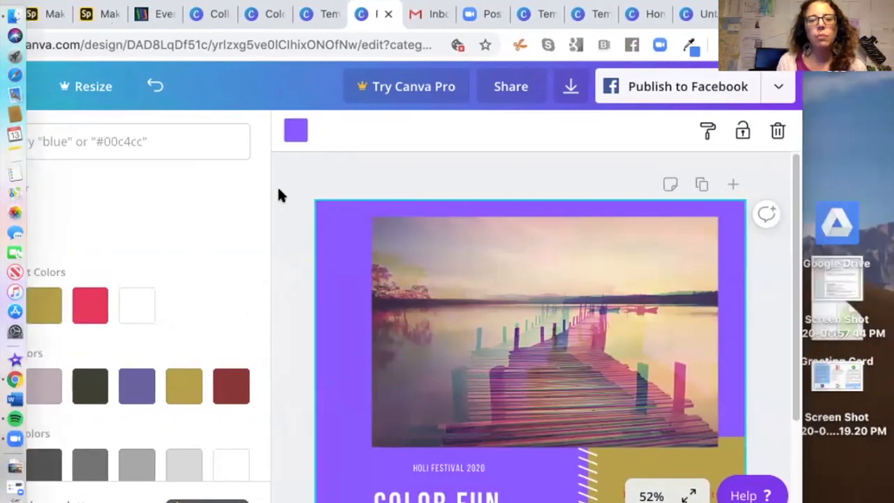
left_click(290, 216)
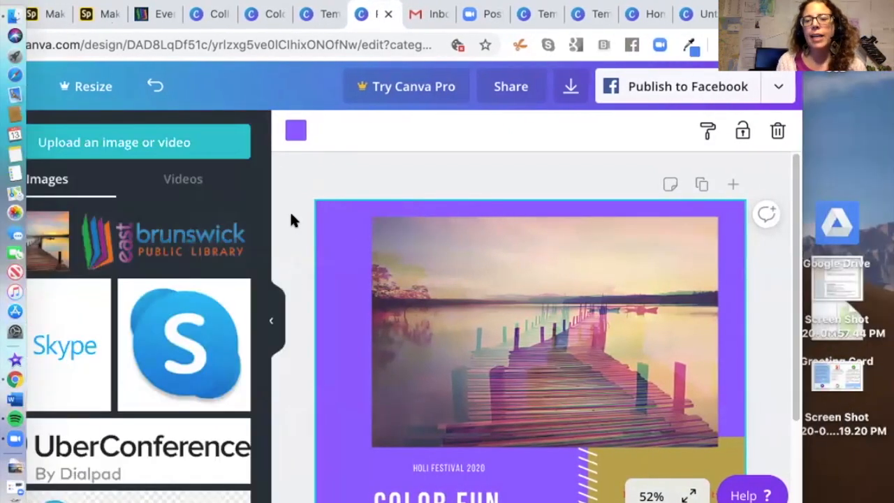
left_click_drag(792, 244, 790, 282)
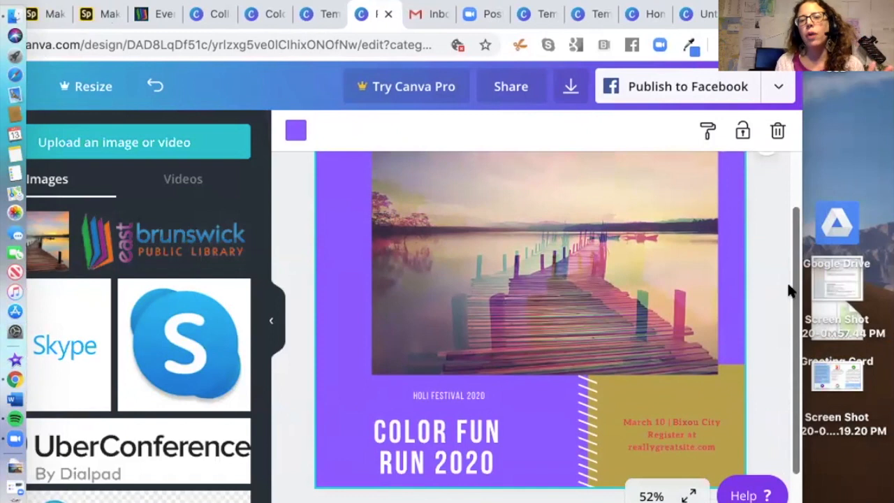
left_click(781, 283)
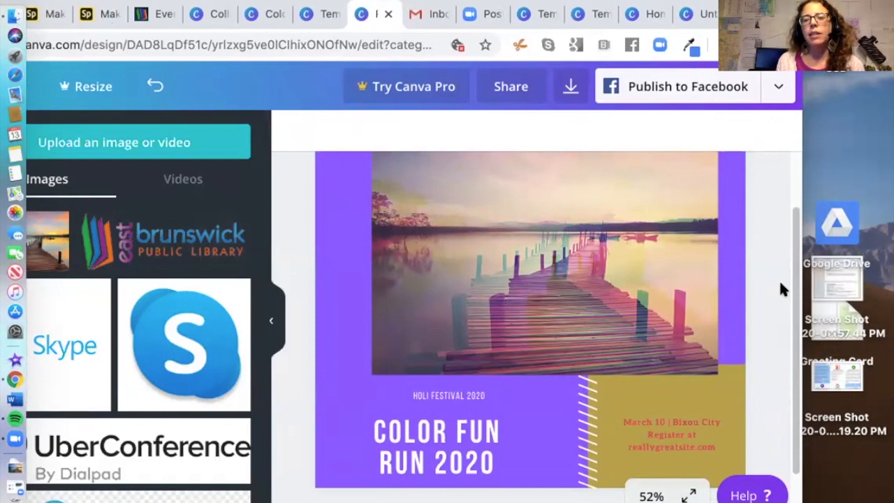
Step: Replace the COLOR FUN RUN 2020 heading text with EAST BRUNSWICK 2020
left_click_drag(795, 262, 796, 315)
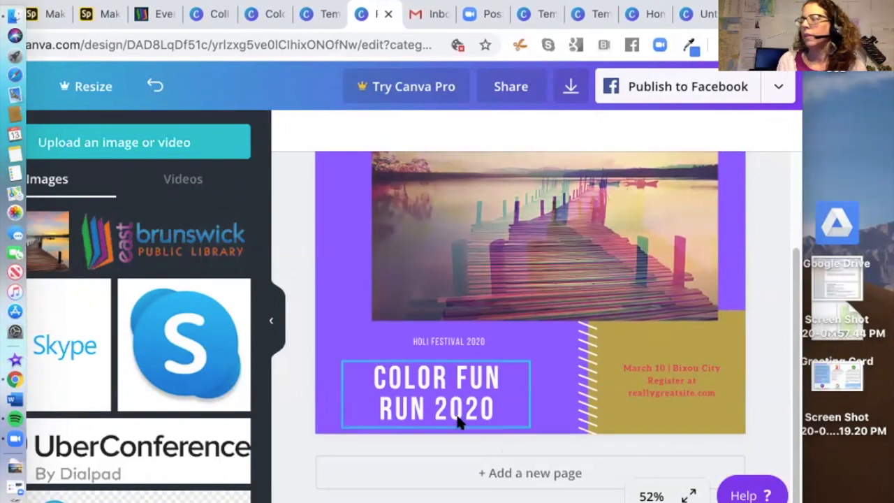
left_click(456, 385)
left_click(507, 408)
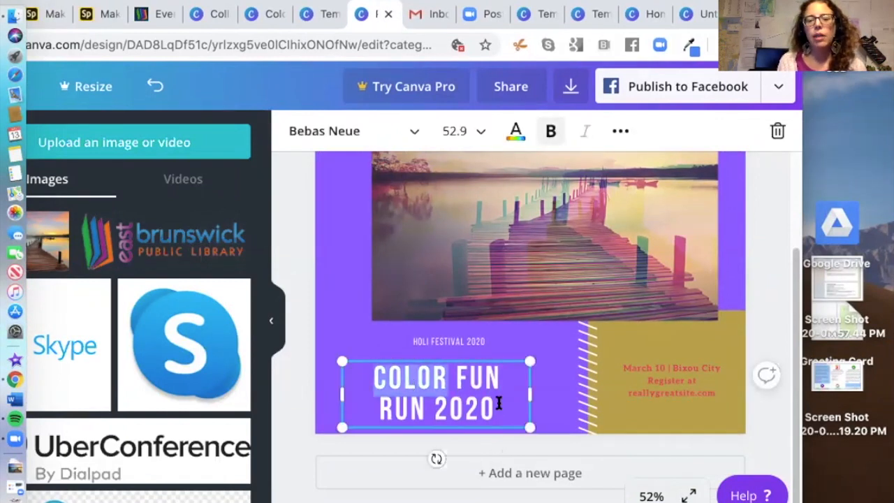
left_click_drag(498, 410, 379, 370)
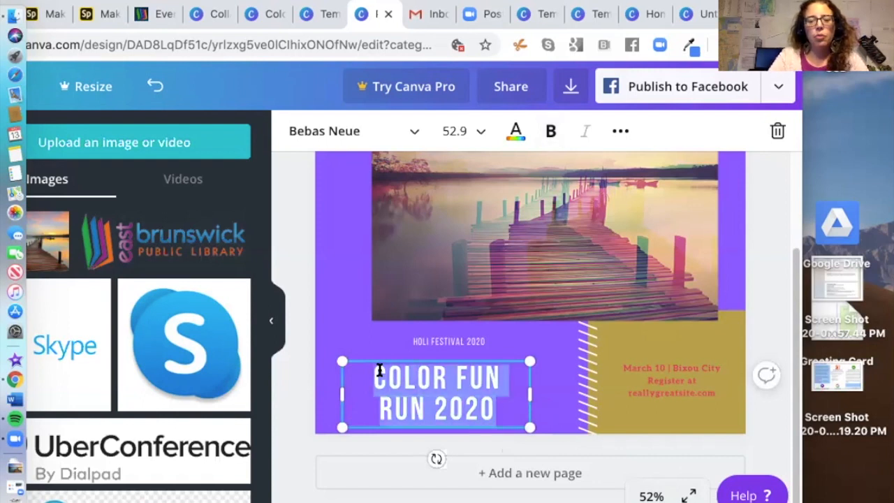
type("EA")
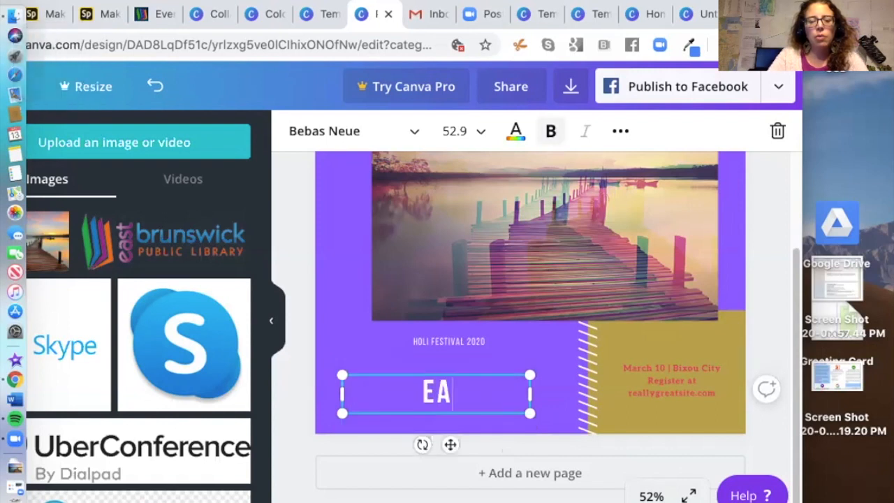
type("ST B")
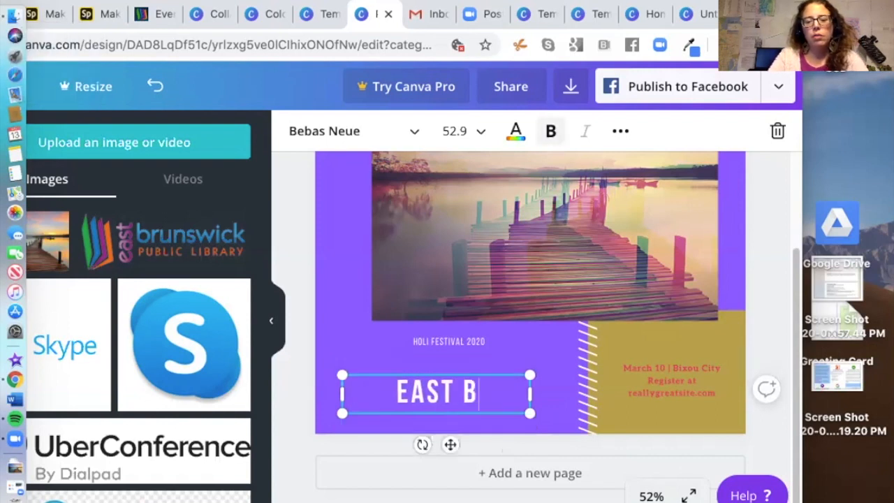
type("RUNSWICK 2020")
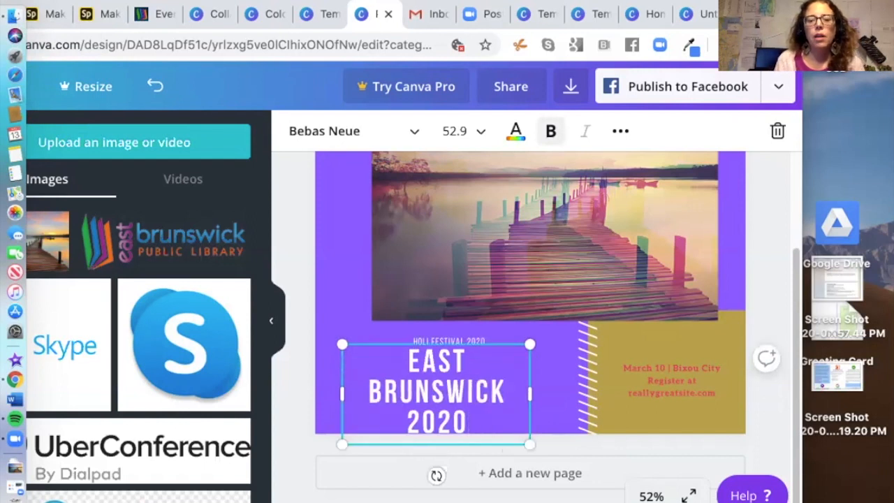
Step: Move the HOLI FESTIVAL 2020 line onto the photo's lower-left area and fit the three-line heading in the violet area below the photo
left_click_drag(475, 341, 477, 362)
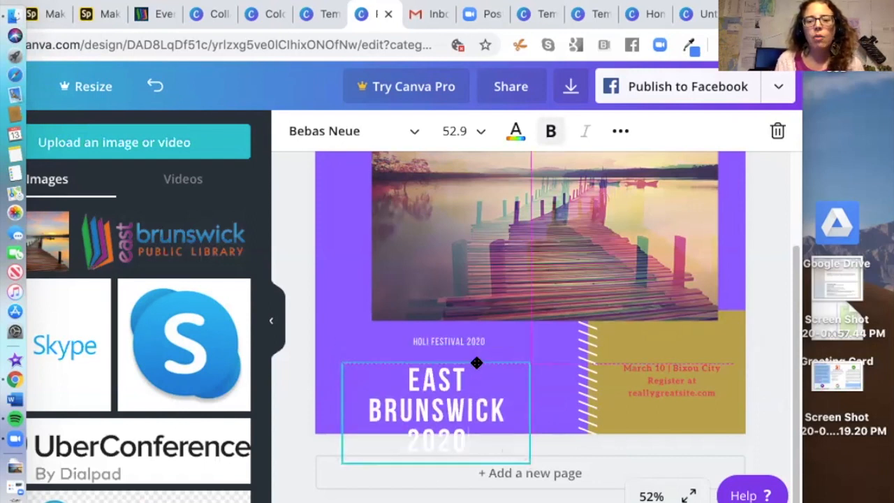
left_click(466, 340)
left_click_drag(466, 329, 468, 297)
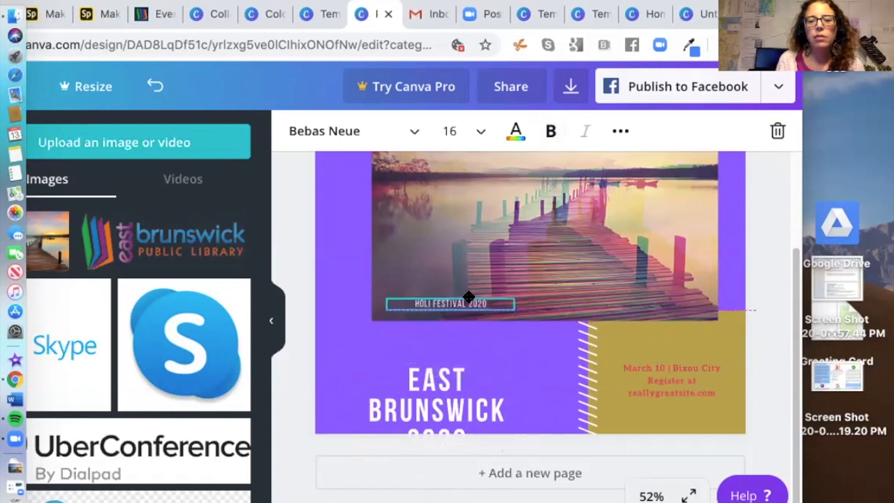
left_click(458, 394)
left_click_drag(491, 359, 503, 332)
Step: Change the font of the whole EAST BRUNSWICK 2020 heading to Jonathan
double_click(419, 351)
left_click_drag(419, 350, 472, 406)
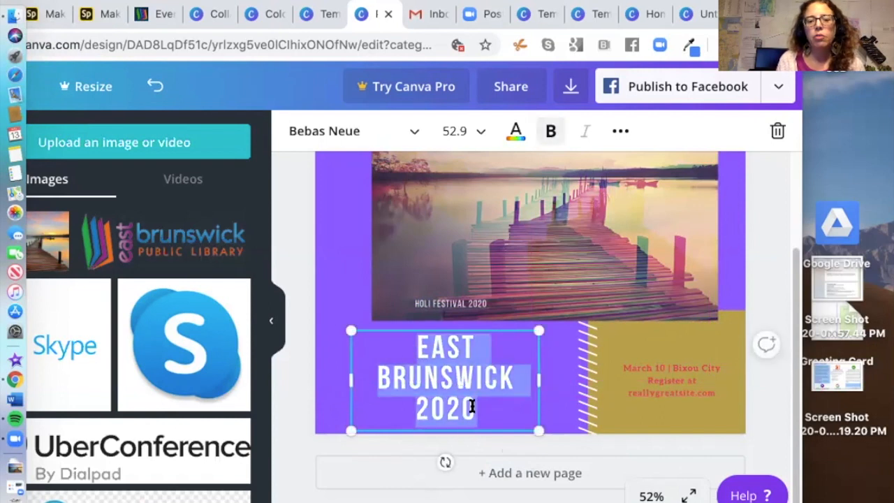
left_click(417, 131)
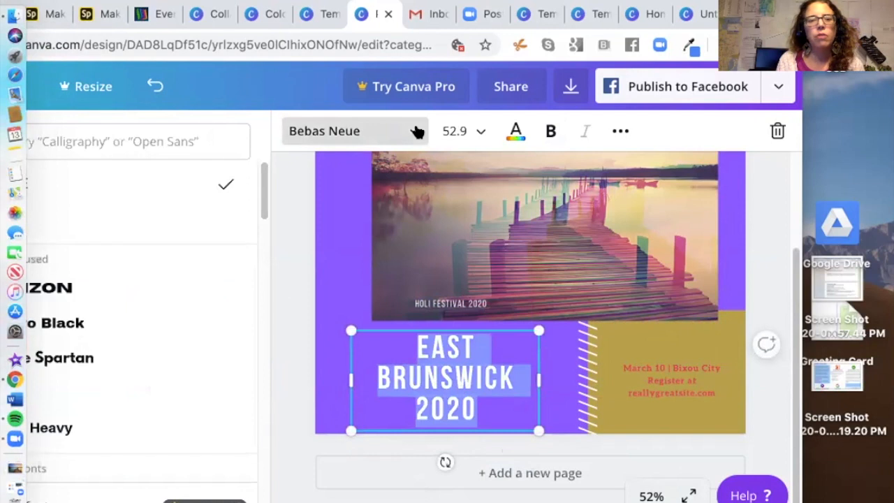
left_click_drag(762, 14, 848, 14)
scroll(328, 273, "down", 7)
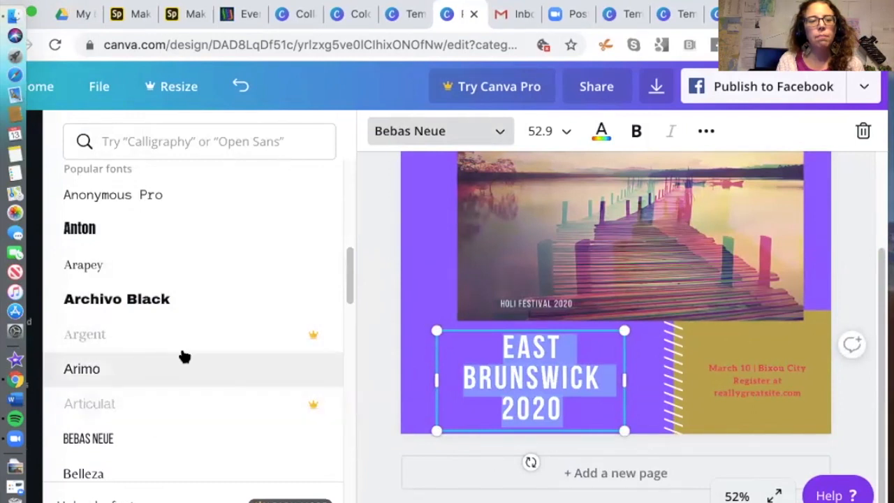
scroll(184, 356, "down", 10)
scroll(184, 356, "down", 10)
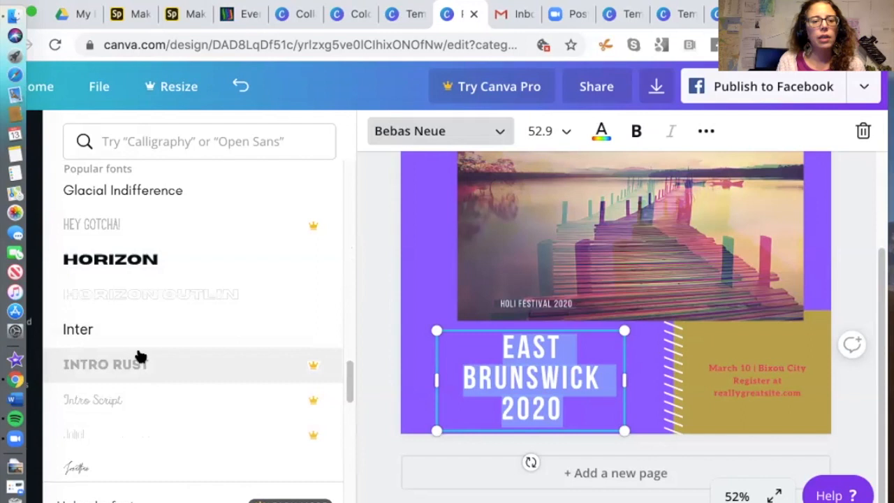
scroll(136, 356, "down", 3)
left_click(106, 373)
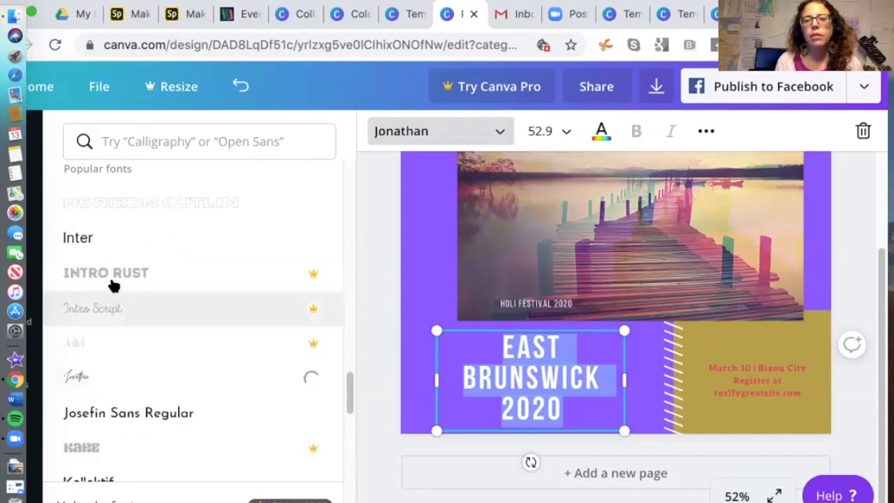
Step: Set the heading's font size to 60
left_click(563, 132)
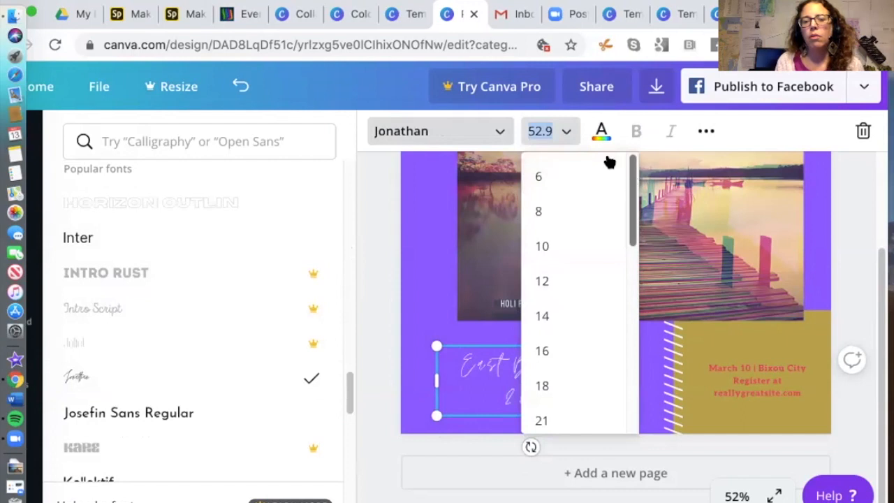
left_click(549, 129)
left_click(549, 130)
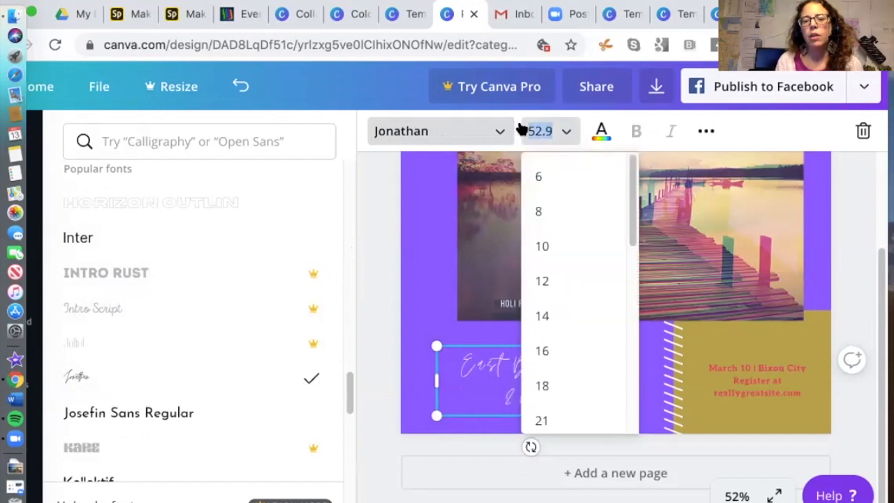
type("60")
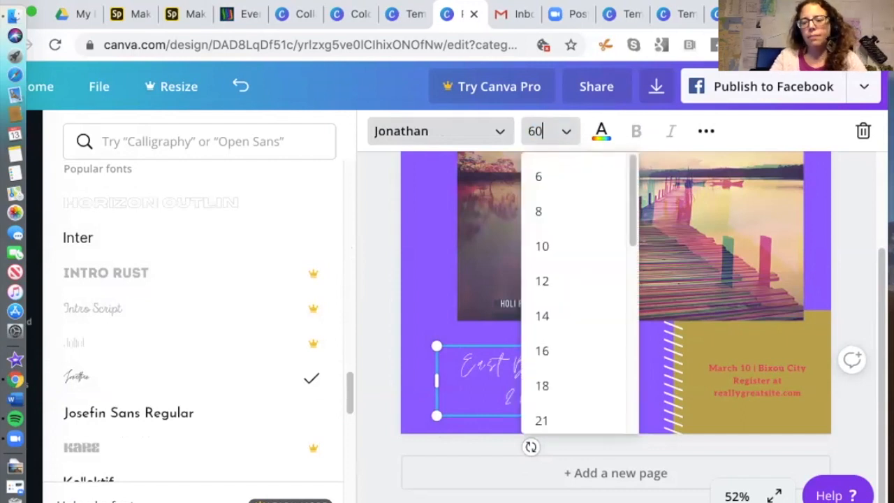
key("Return")
Step: Enlarge the heading text to font size 104
left_click(545, 129)
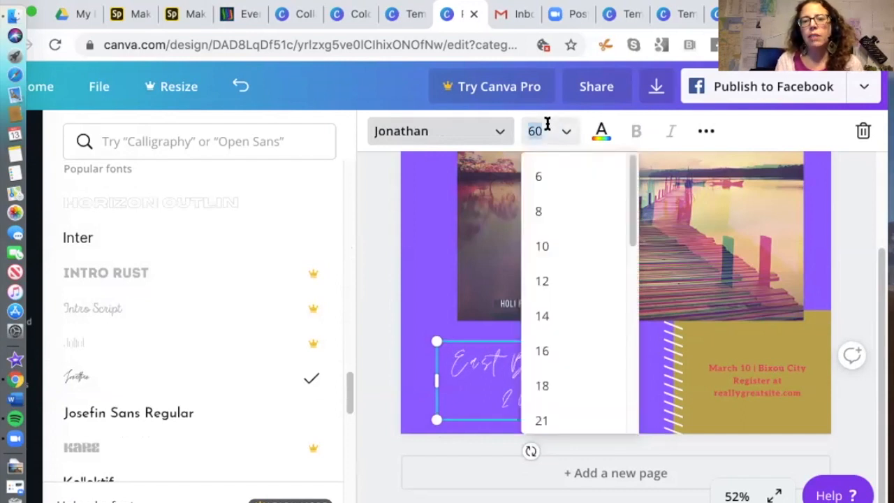
left_click_drag(630, 178, 638, 413)
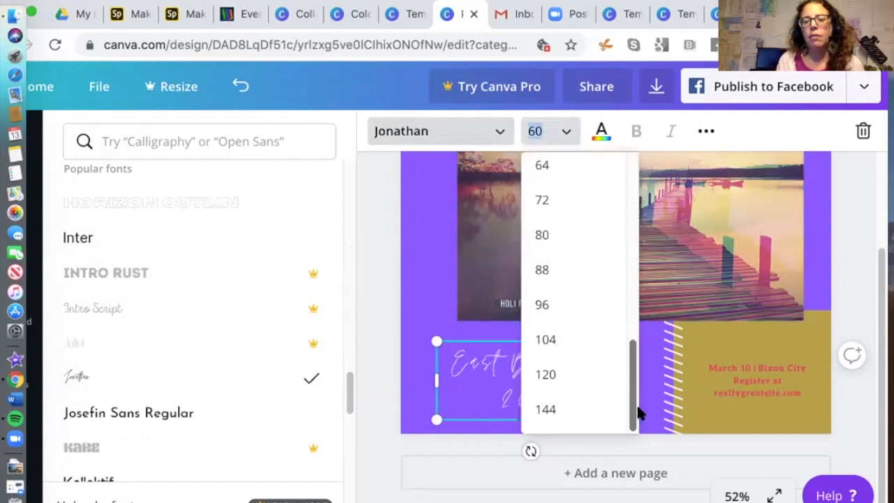
key("Return")
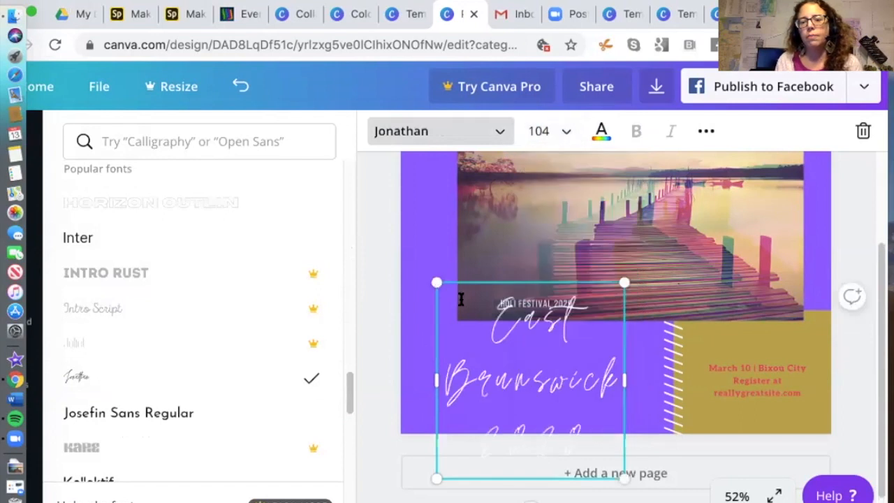
Step: Move the HOLI FESTIVAL 2020 line to the upper right of the pier and place the enlarged heading over the photo's lower-left part
left_click_drag(557, 262, 557, 227)
left_click_drag(457, 219, 310, 208)
left_click(544, 304)
left_click_drag(545, 303, 700, 201)
left_click(409, 279)
left_click_drag(518, 261, 589, 251)
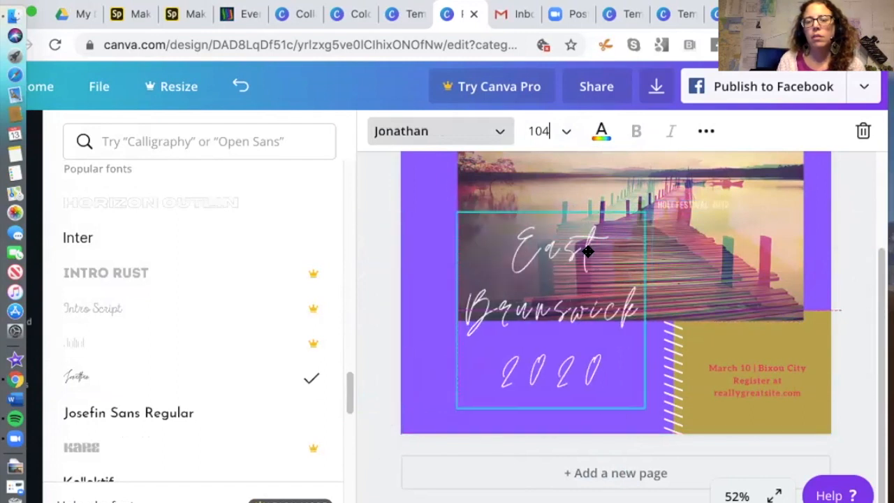
left_click_drag(588, 251, 594, 252)
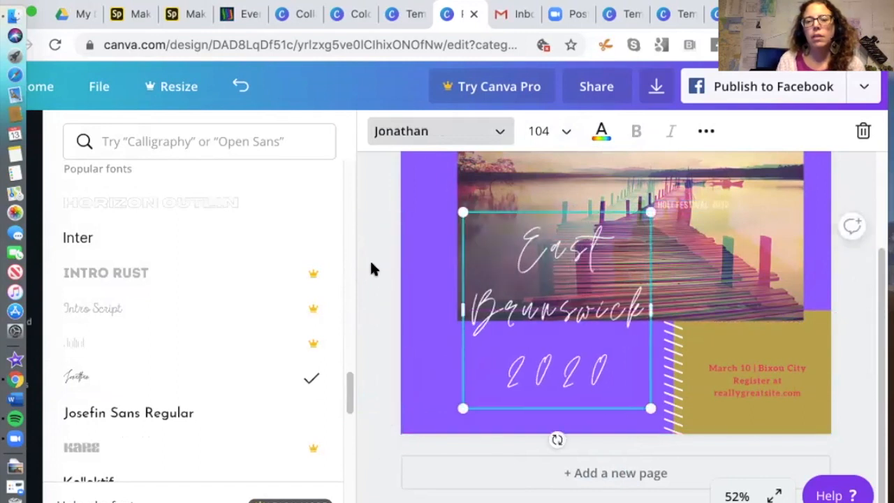
Step: Recolor the whole East Brunswick 2020 heading dark green from the default colors
double_click(548, 248)
left_click_drag(516, 247, 608, 362)
left_click(600, 132)
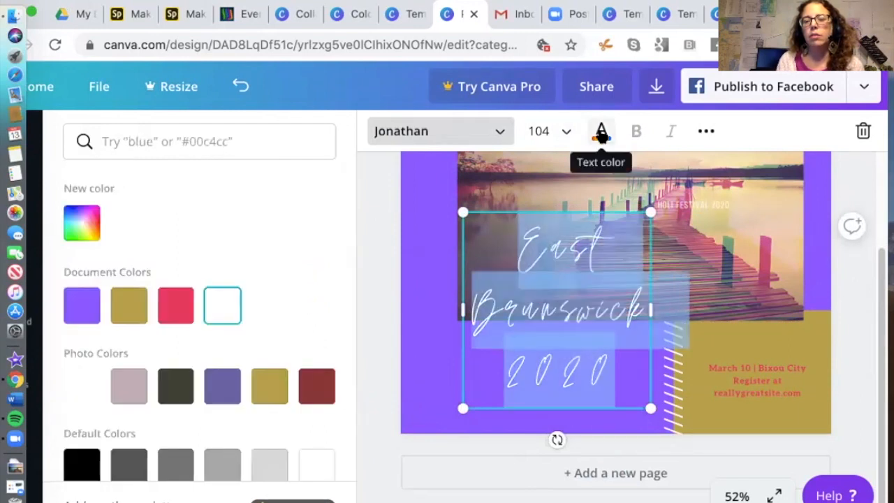
scroll(260, 264, "down", 3)
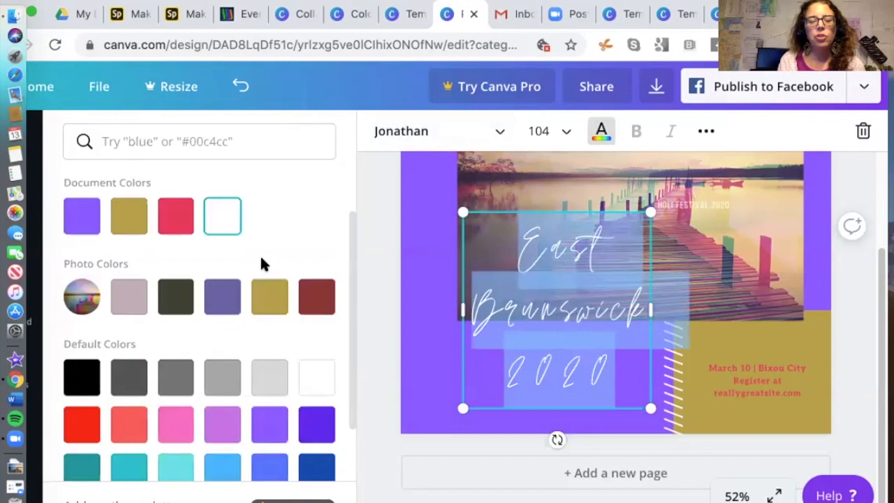
left_click(269, 297)
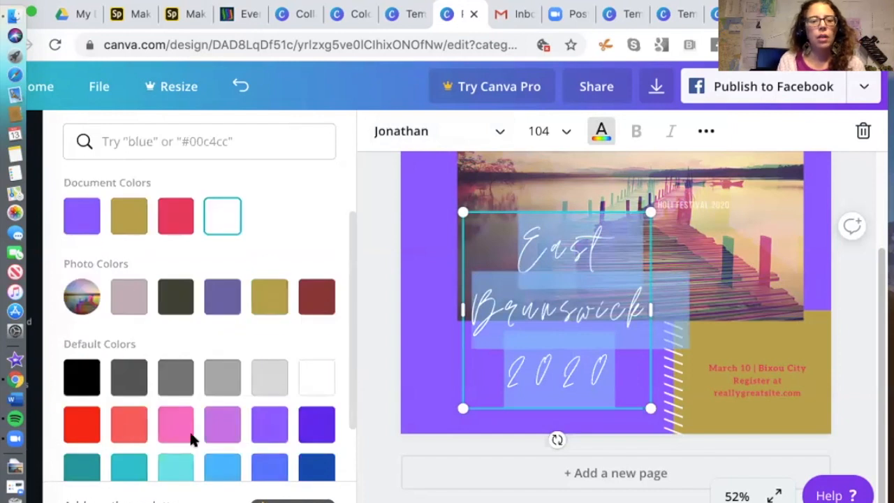
scroll(140, 335, "down", 2)
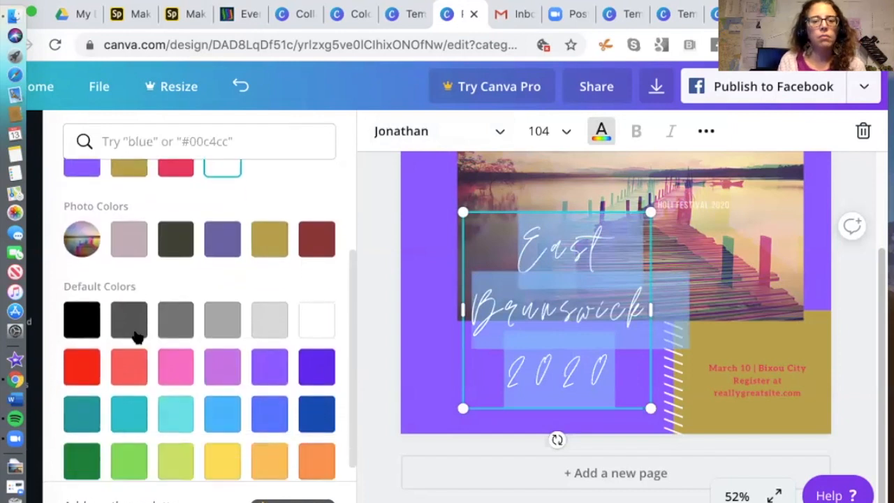
scroll(172, 335, "down", 1)
left_click(82, 441)
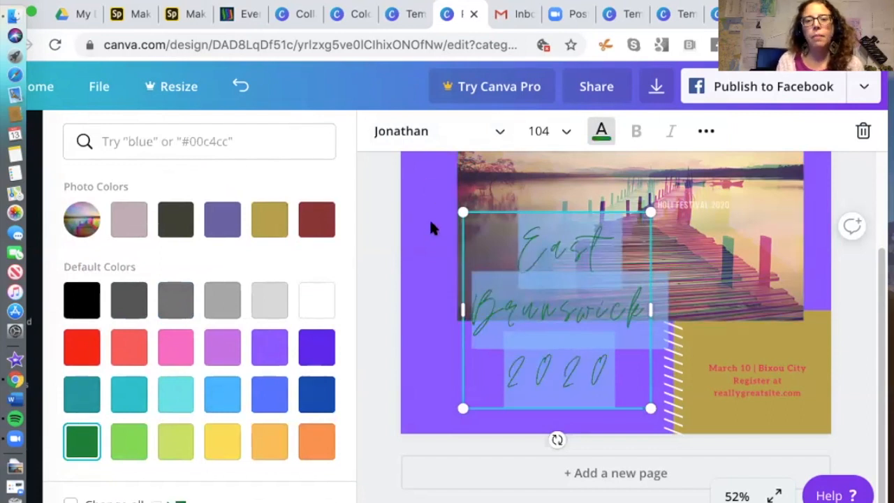
left_click(634, 276)
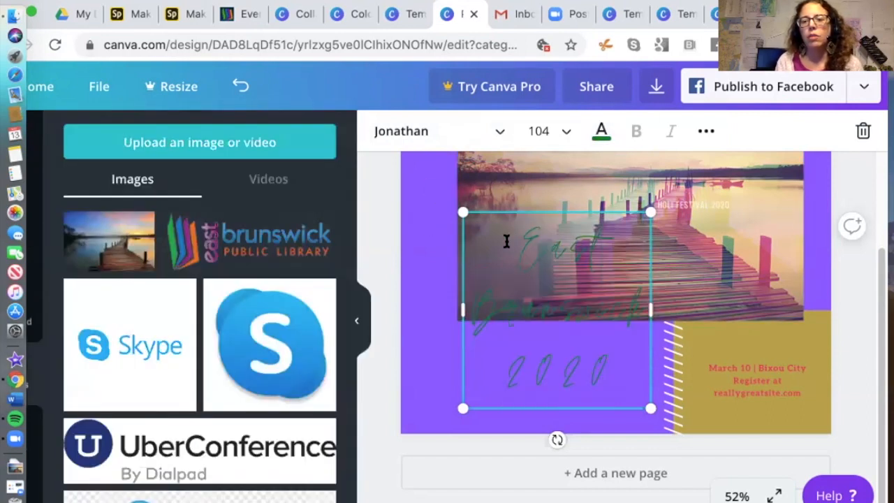
Step: Change the text color of the entire East Brunswick 2020 heading to light gray
left_click_drag(523, 246, 606, 344)
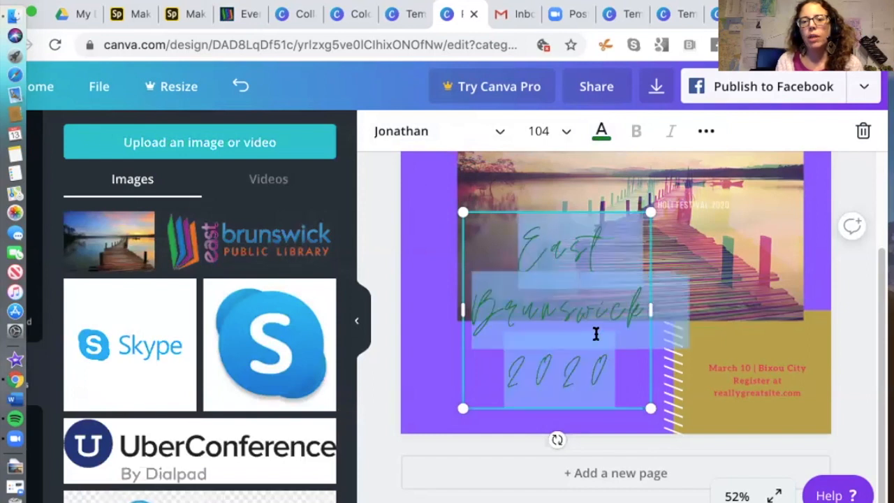
left_click(601, 134)
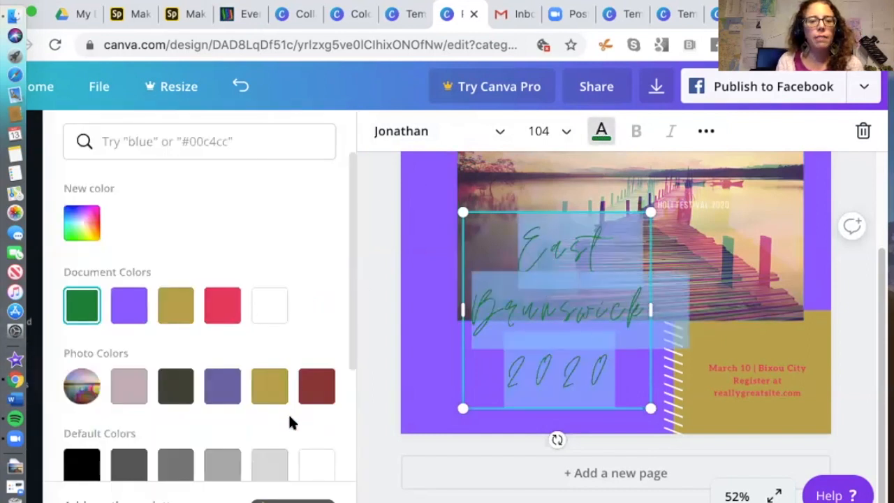
key("super+z")
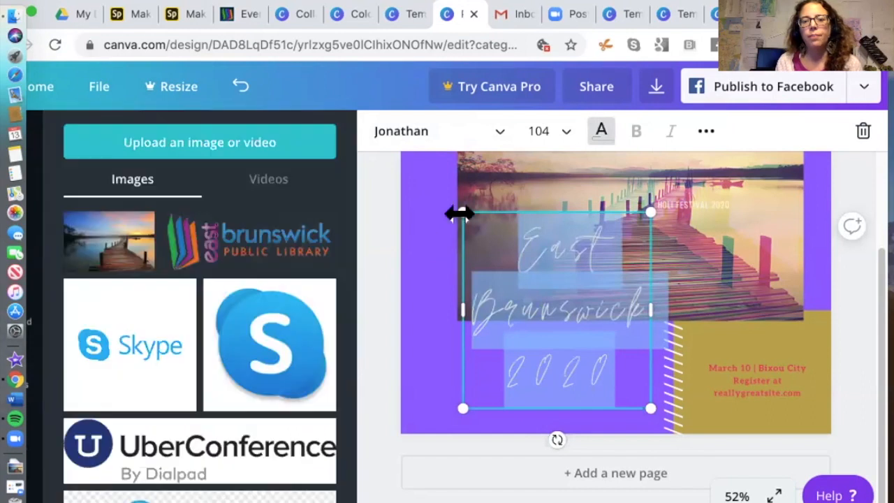
left_click(544, 252)
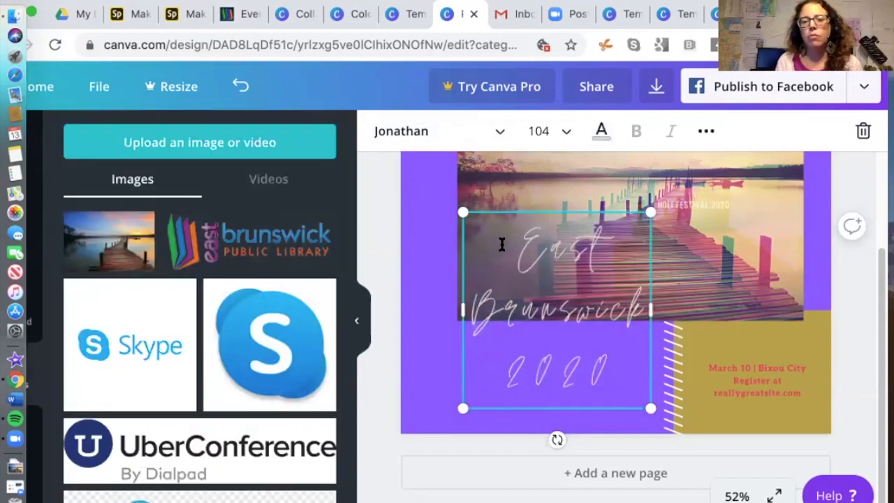
Step: Change the whole heading's font to Shrikhand and set its font size to 72
key("super+a")
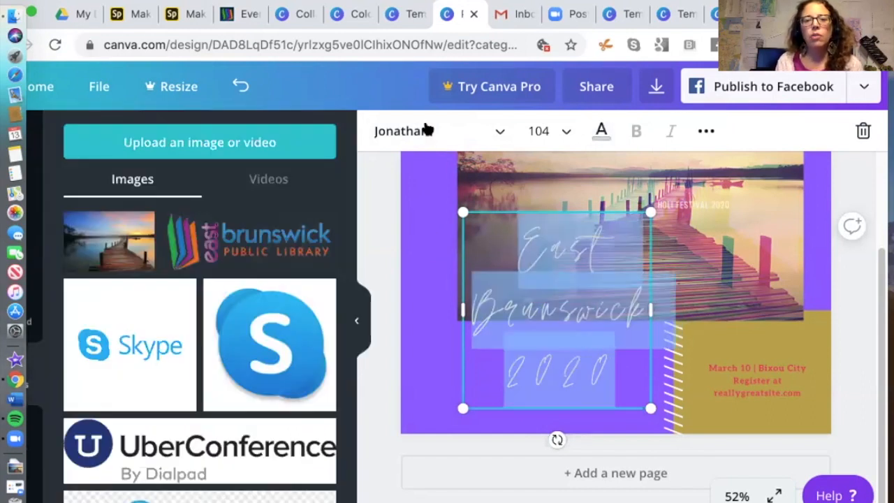
left_click(501, 132)
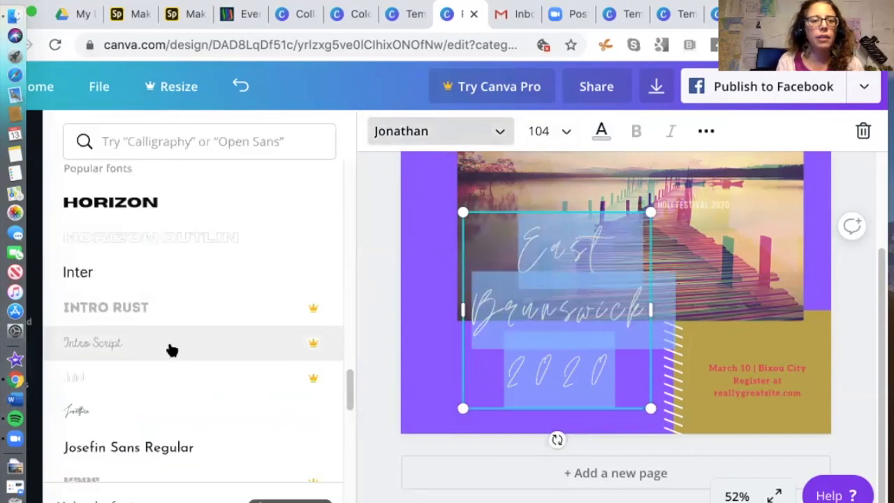
scroll(172, 347, "down", 10)
scroll(128, 384, "down", 5)
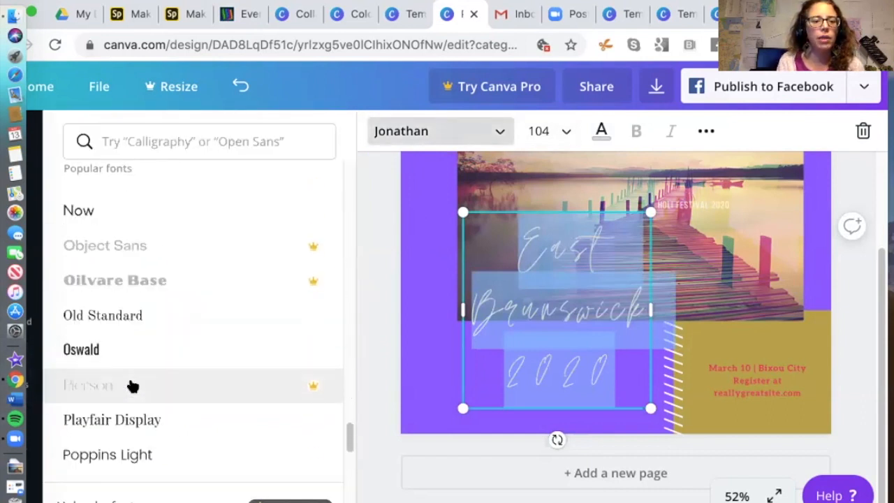
scroll(140, 354, "down", 2)
scroll(147, 354, "down", 5)
scroll(143, 339, "down", 3)
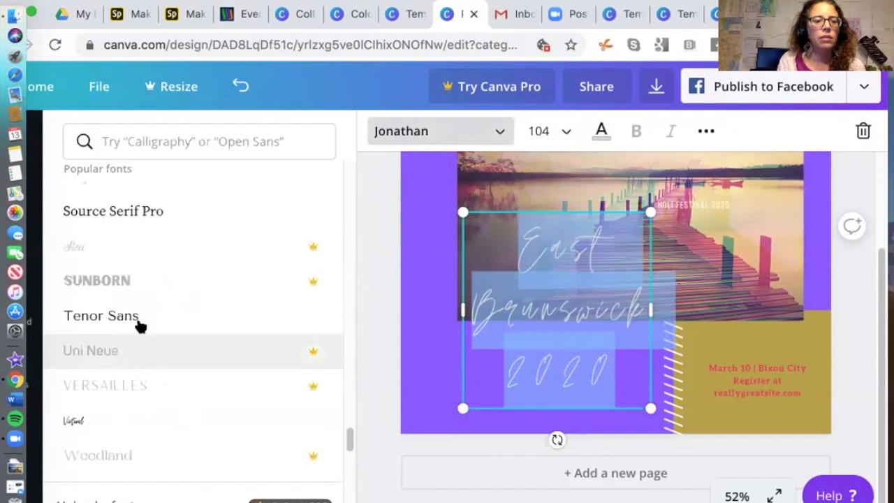
scroll(145, 304, "up", 3)
left_click(137, 289)
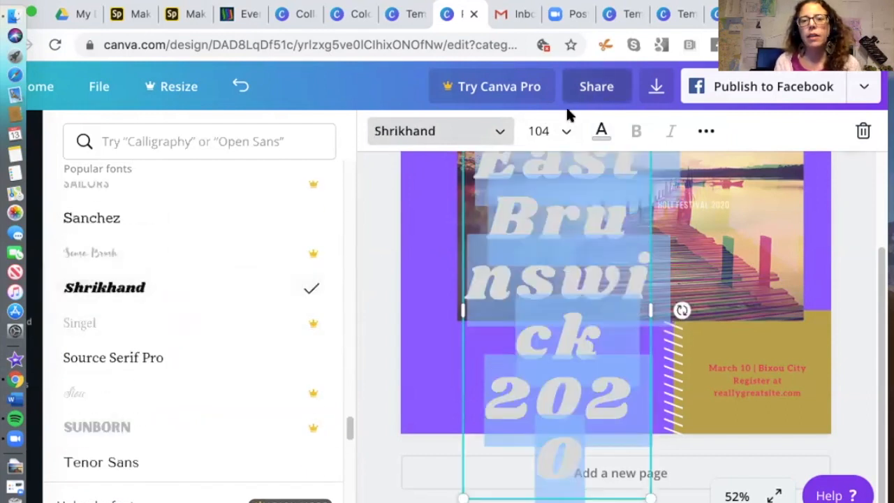
left_click(563, 132)
left_click(544, 201)
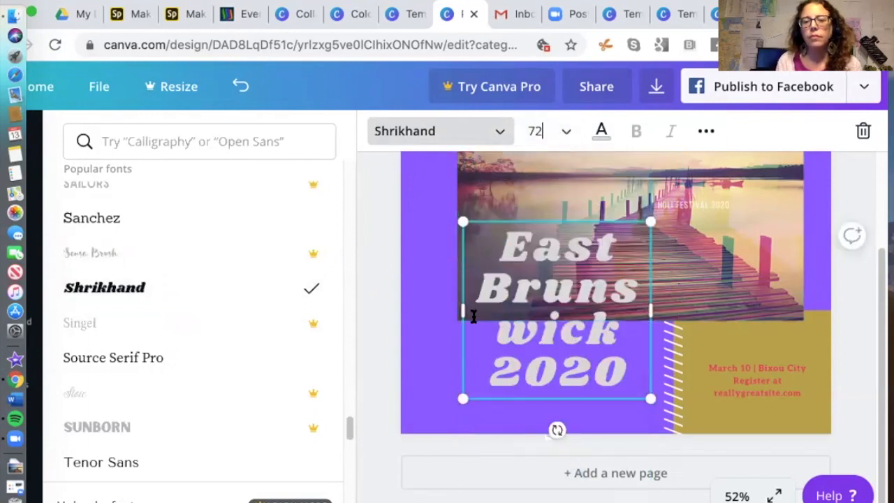
Step: Widen the heading's text box on both sides so Brunswick fits on one line, and move the heading slightly lower
left_click_drag(428, 303, 404, 302)
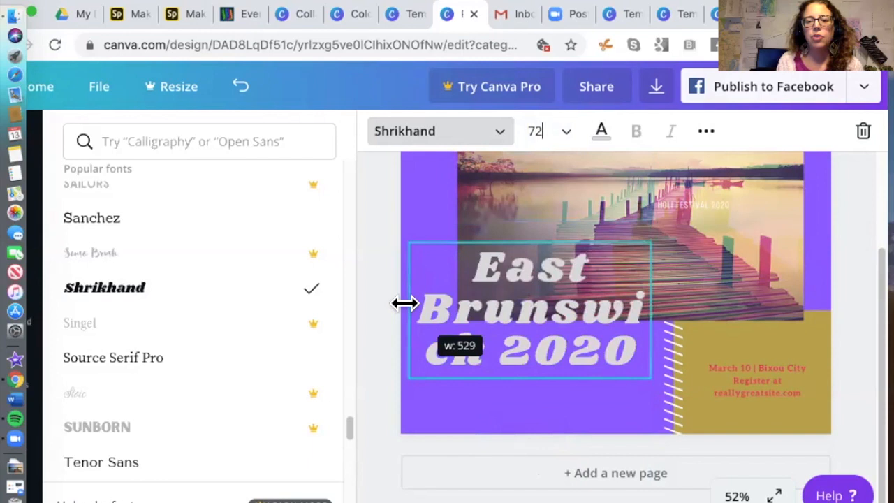
left_click_drag(649, 303, 699, 304)
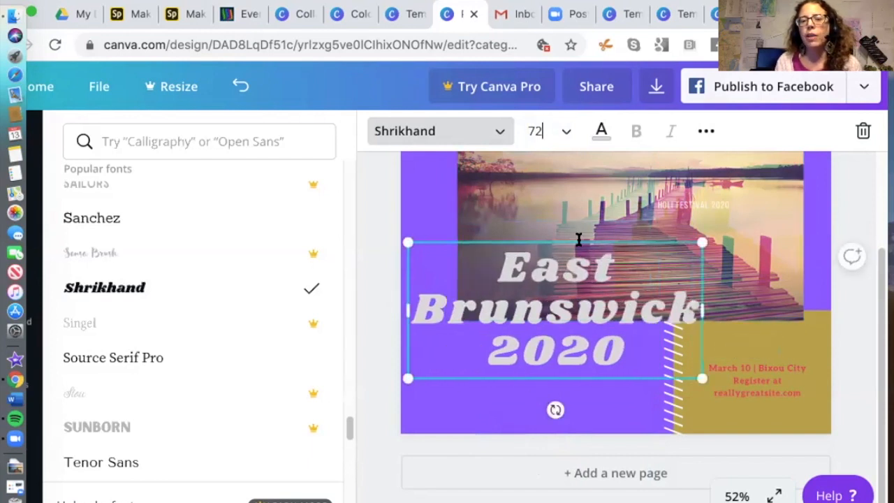
left_click_drag(575, 235, 588, 264)
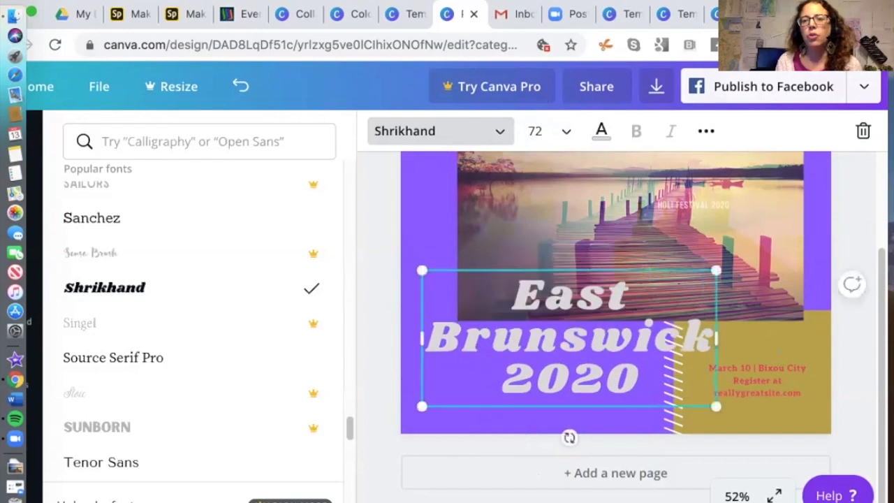
left_click_drag(841, 12, 752, 13)
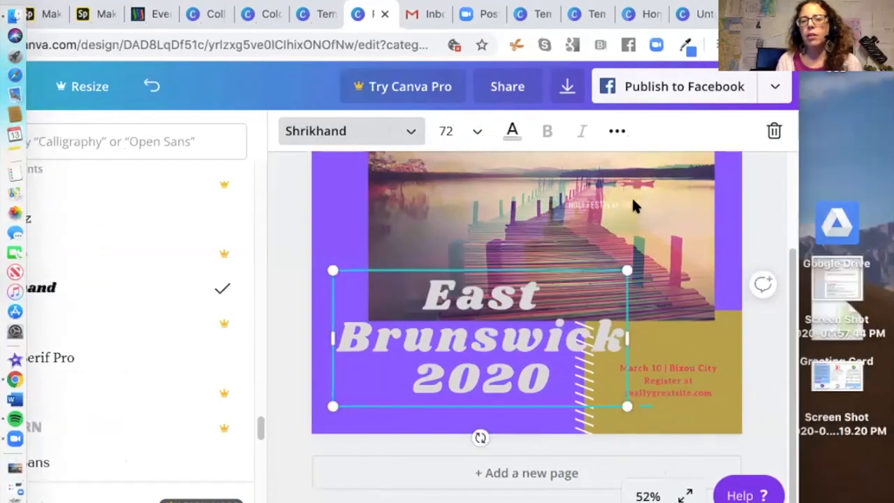
Step: Send the East Brunswick 2020 heading one layer backward, behind the pier photo
left_click(451, 268)
left_click(440, 349)
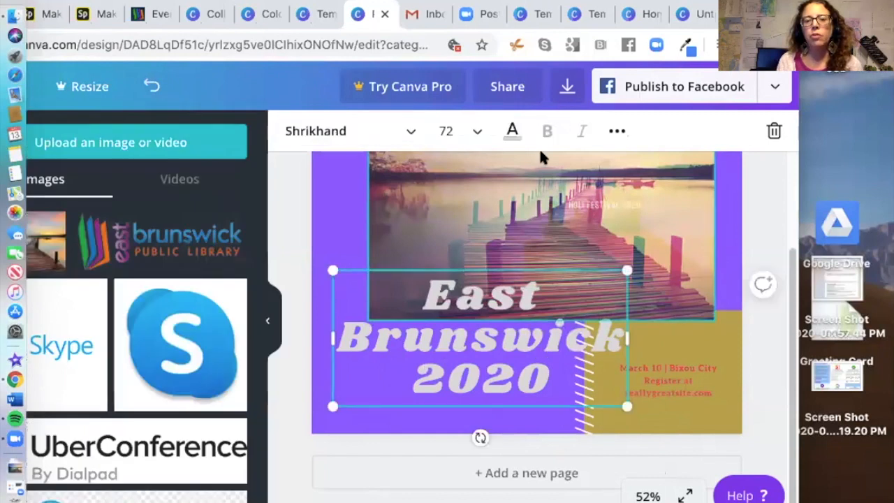
left_click(616, 130)
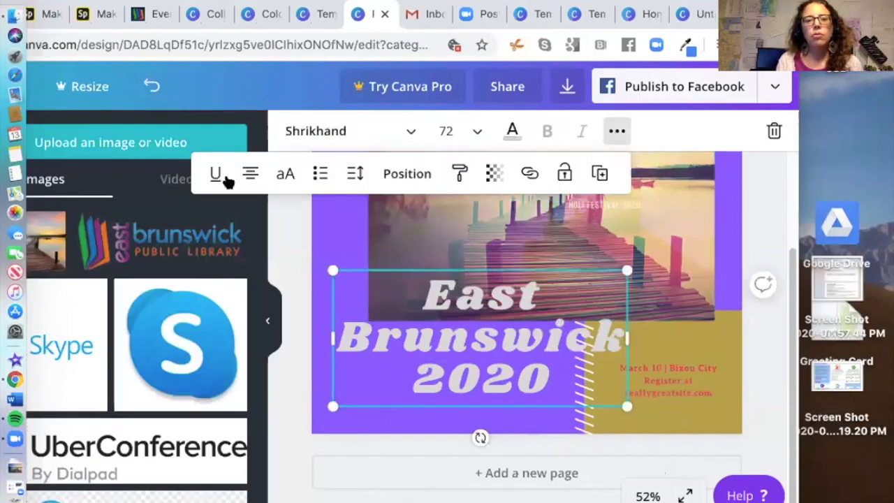
left_click(399, 175)
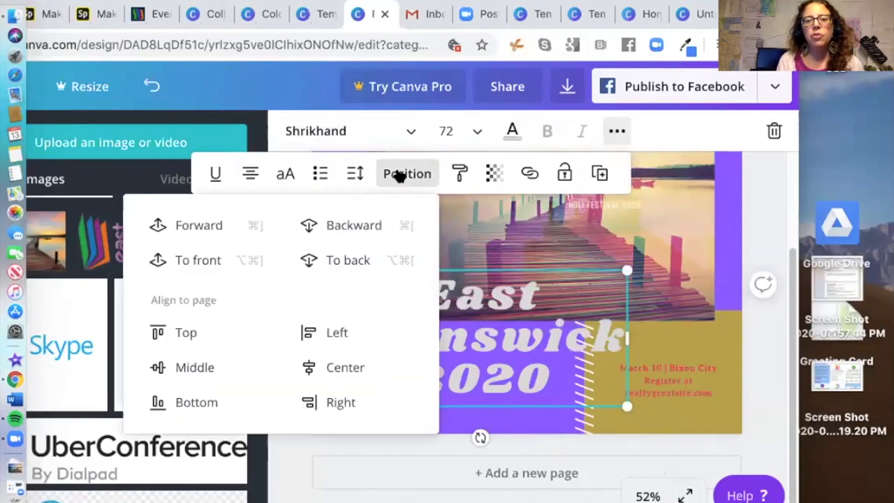
left_click(349, 227)
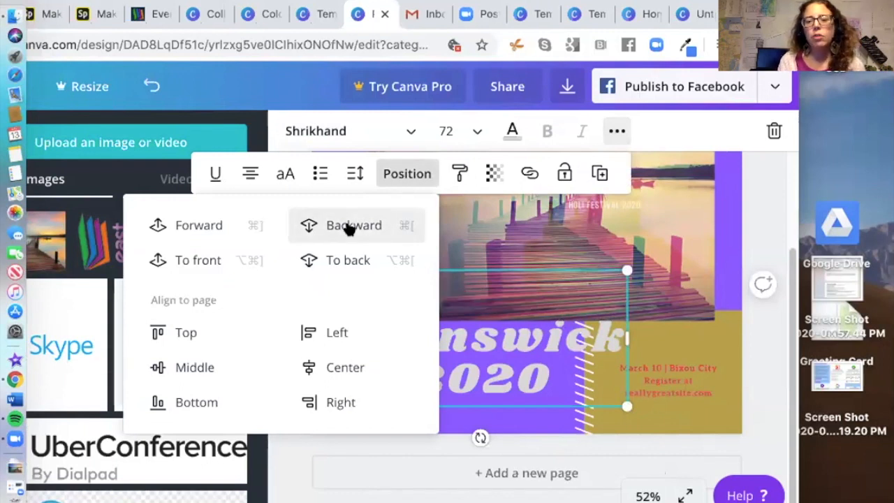
left_click(545, 423)
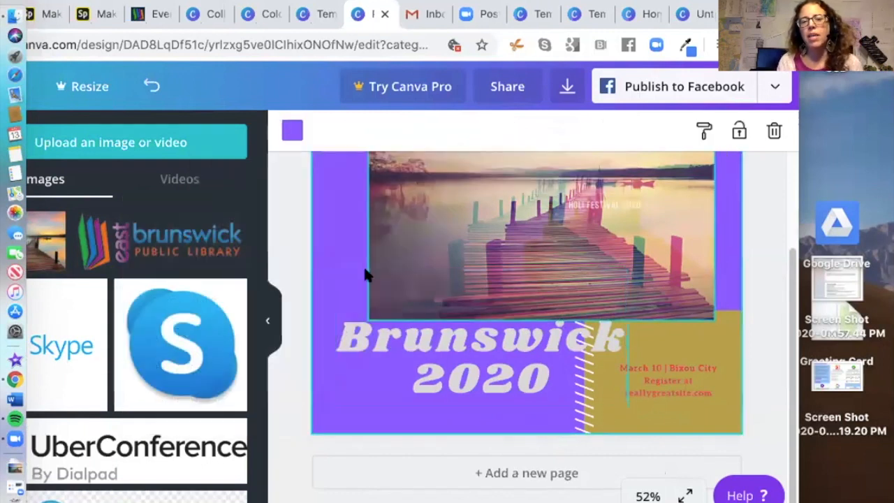
Step: Bring the East Brunswick 2020 heading to the front of all layers
left_click(400, 349)
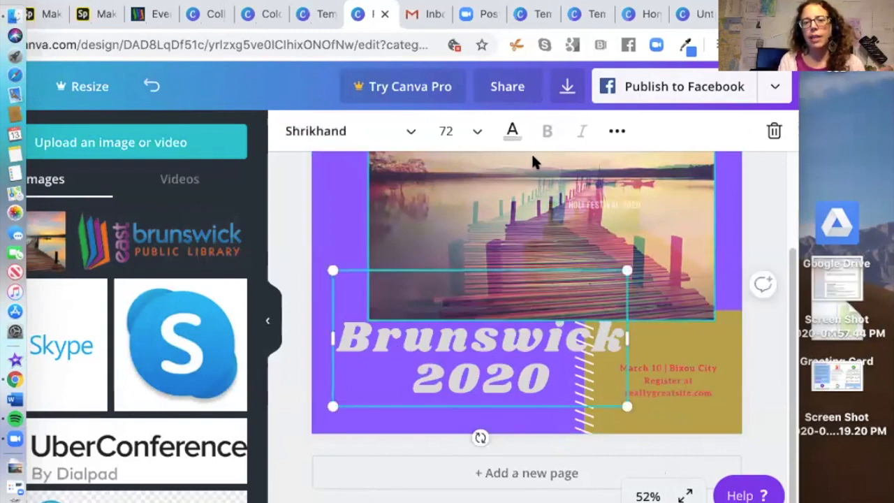
left_click(613, 133)
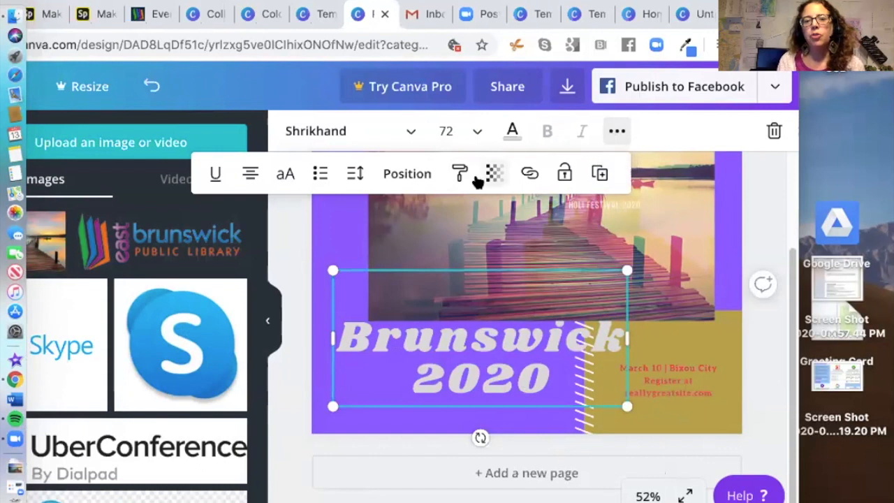
left_click(407, 173)
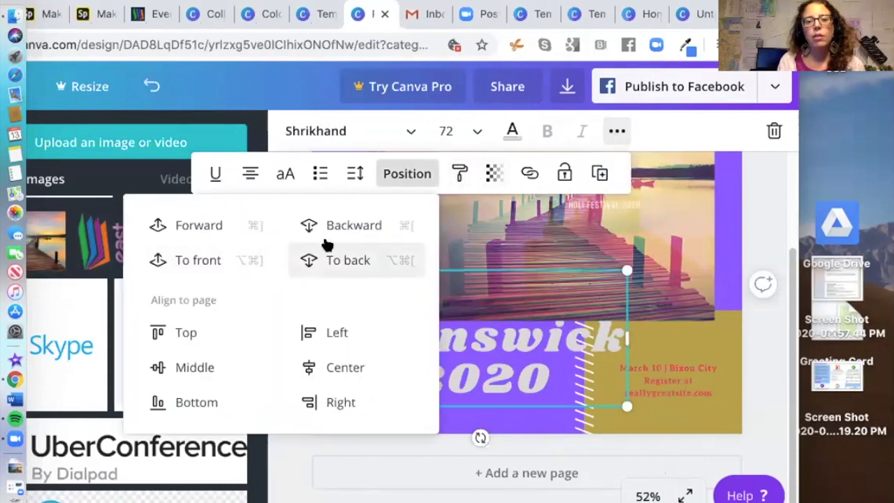
left_click(190, 255)
left_click(518, 428)
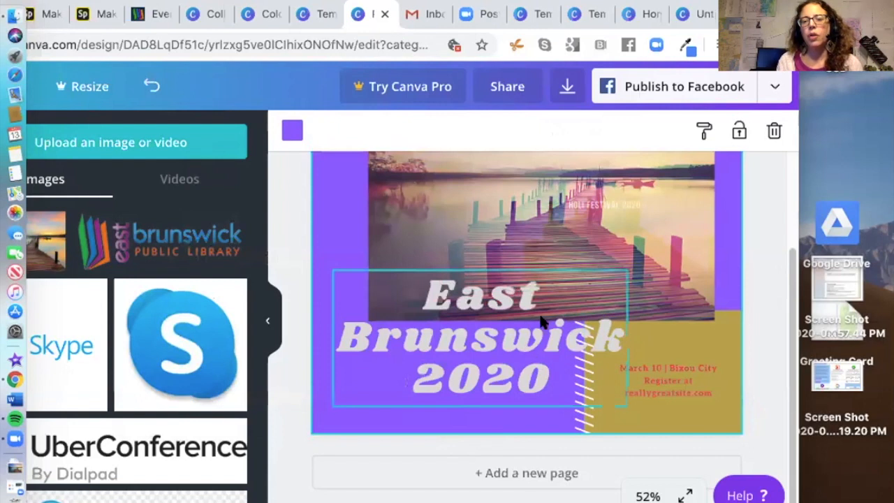
Step: Open the notes of the first page for a look and close them without adding text
left_click(648, 348)
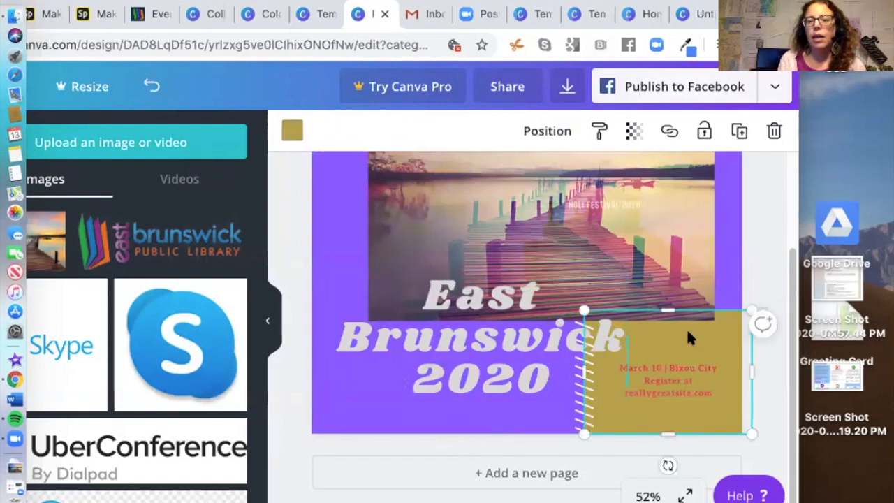
left_click_drag(790, 325, 791, 222)
left_click(691, 183)
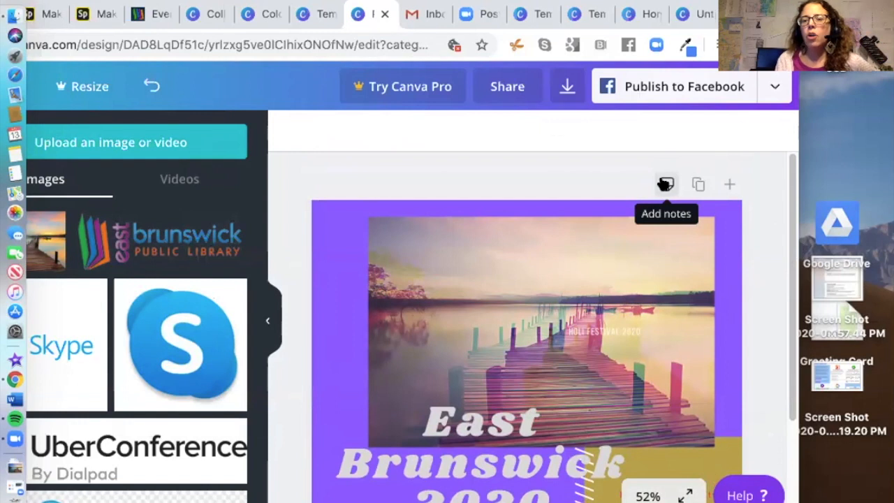
left_click(664, 184)
left_click(750, 269)
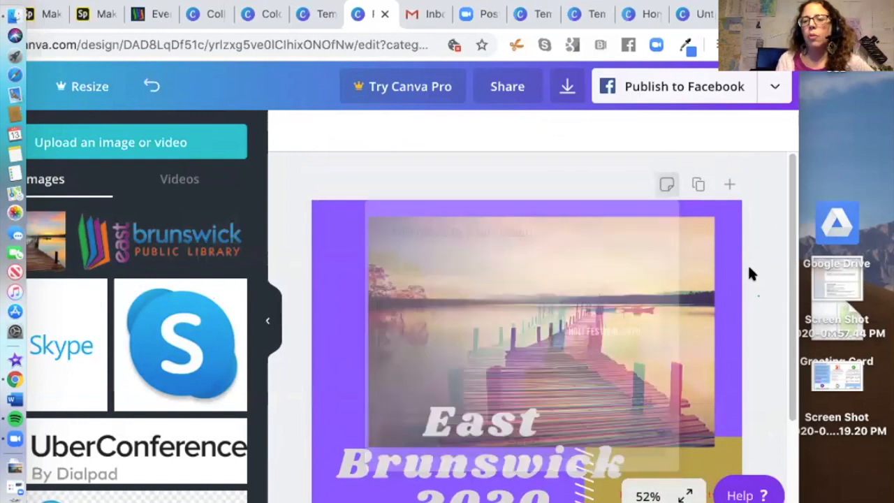
Step: Duplicate the page with the pier photo design and look over both copies
left_click(698, 184)
scroll(718, 300, "down", 3)
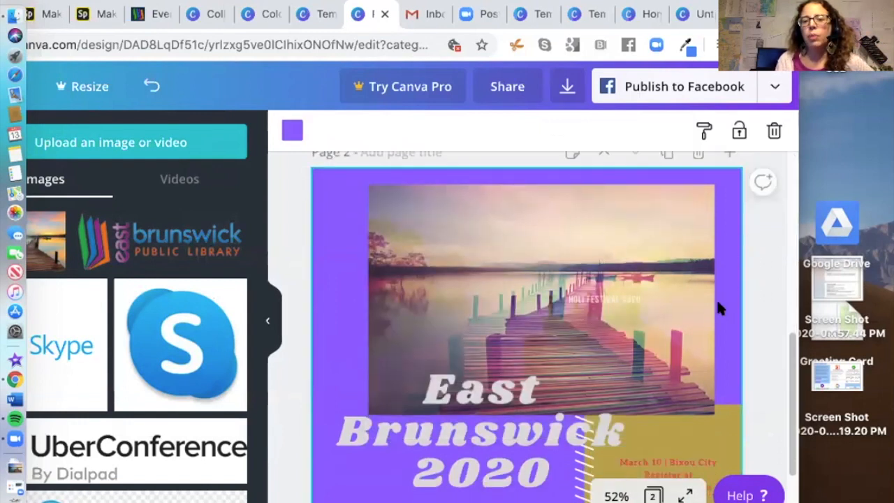
scroll(716, 298, "up", 6)
scroll(716, 298, "down", 3)
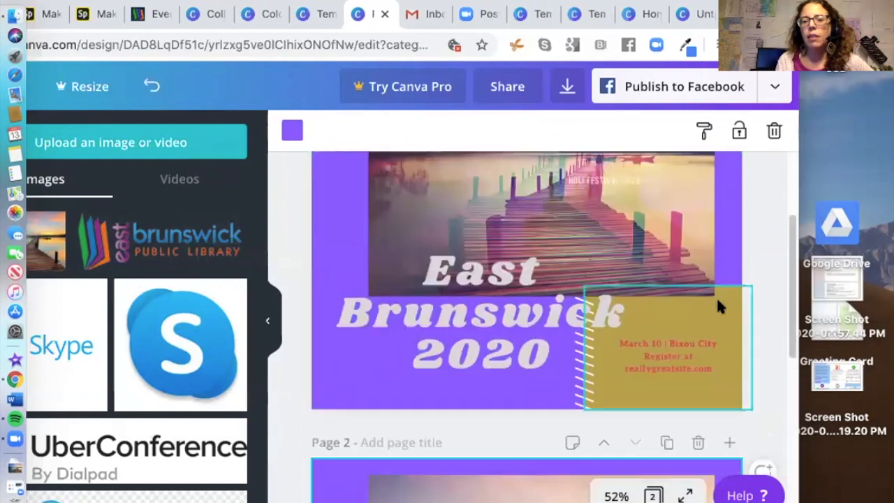
scroll(716, 297, "up", 3)
scroll(716, 296, "down", 6)
scroll(715, 296, "down", 3)
scroll(742, 189, "up", 1)
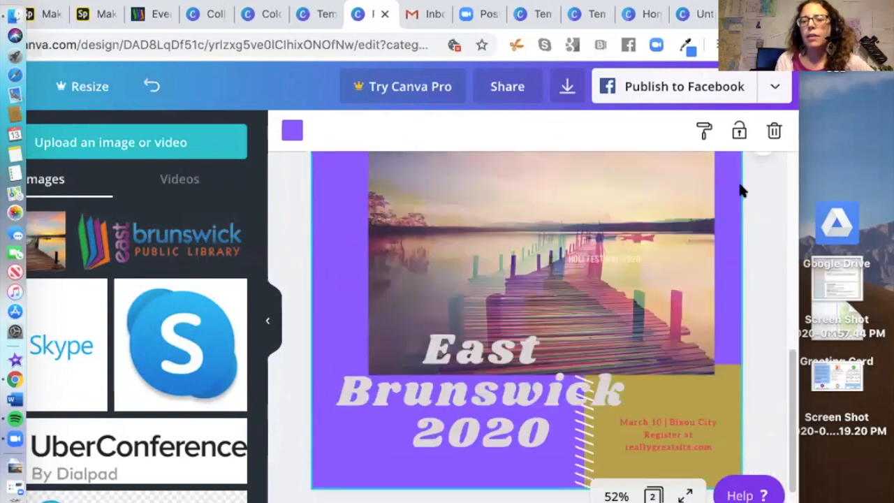
Step: Add a blank page directly after page 1 and look over the pages
scroll(754, 256, "down", 1)
scroll(753, 248, "up", 1)
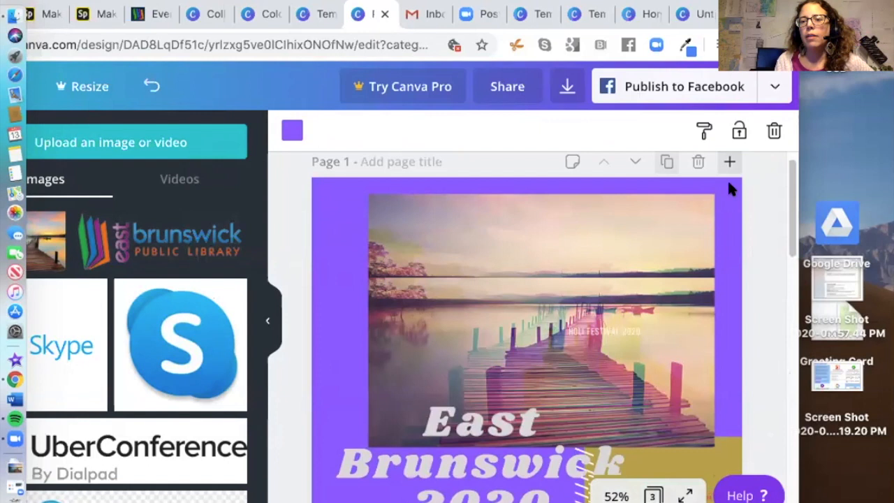
left_click(729, 185)
scroll(521, 322, "up", 3)
scroll(520, 322, "down", 3)
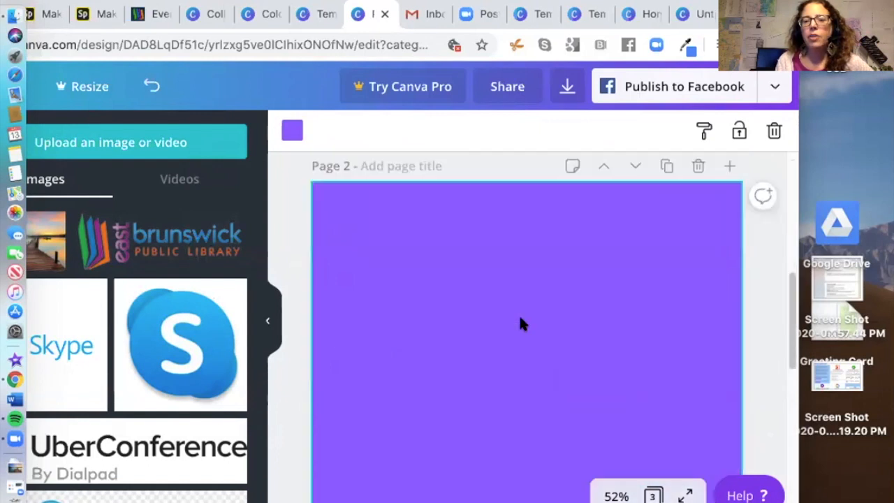
scroll(520, 323, "up", 5)
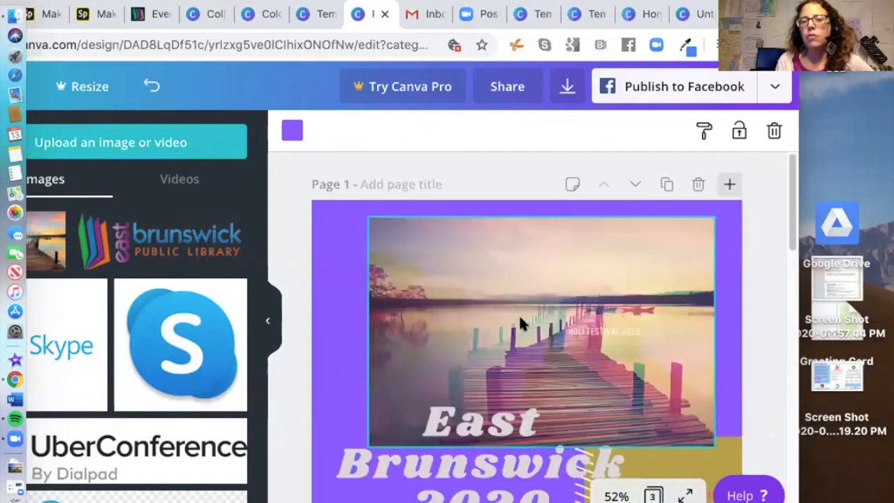
left_click(749, 234)
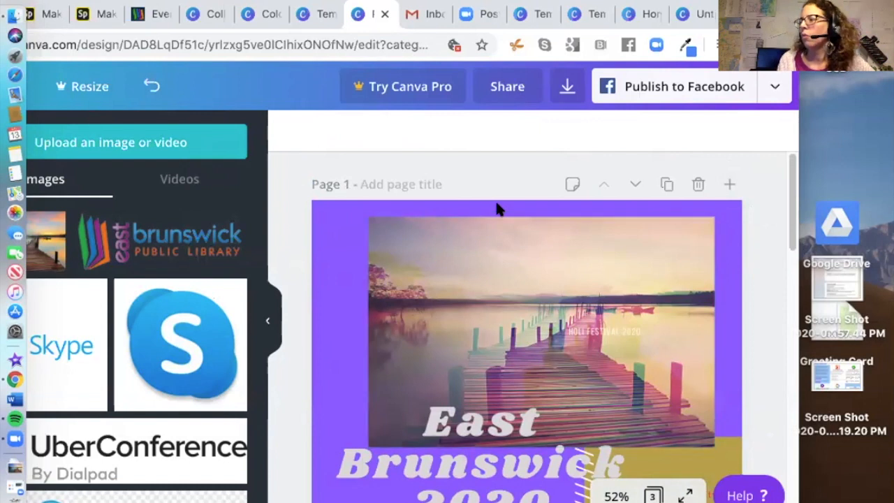
Step: Change the design's sharing link permission to edit and close the sharing options
left_click(506, 86)
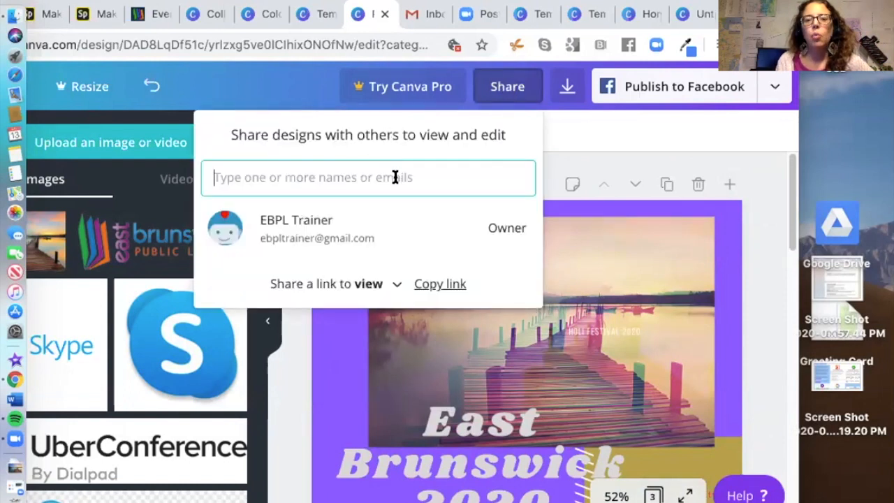
left_click(393, 283)
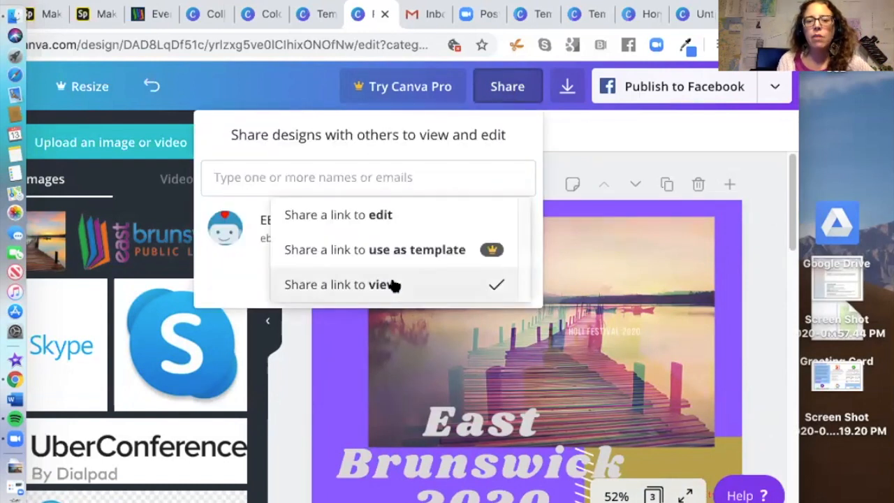
left_click(379, 215)
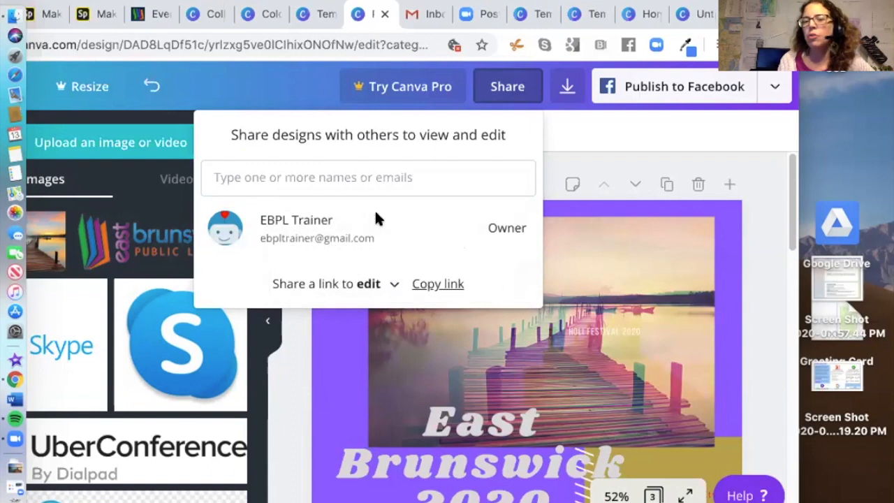
left_click(583, 132)
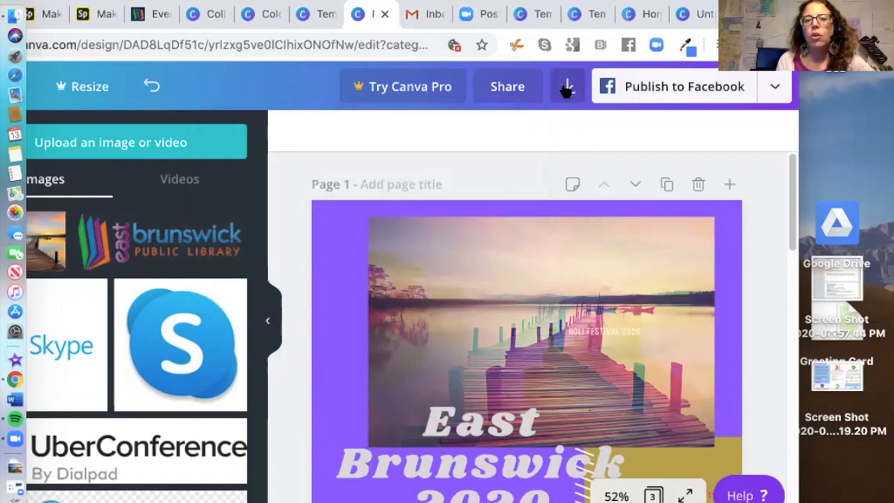
Step: Open the download settings, try JPG as the file type, and set it back to PNG
left_click(567, 87)
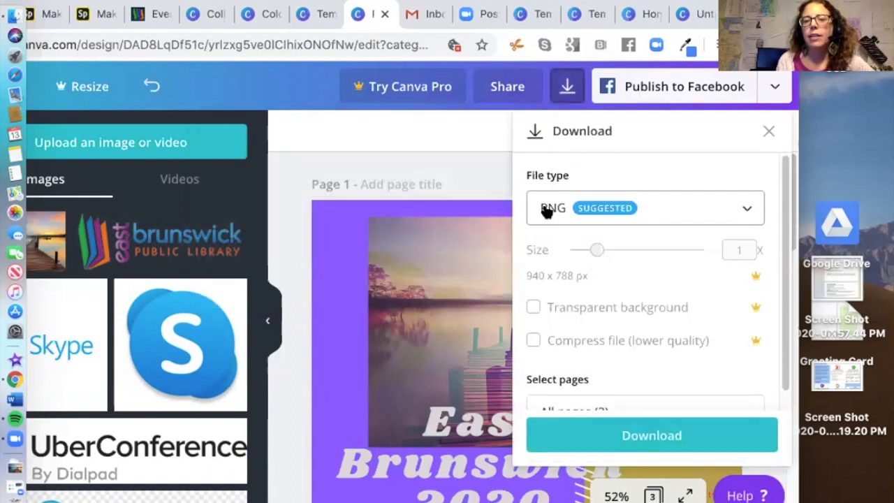
left_click(649, 209)
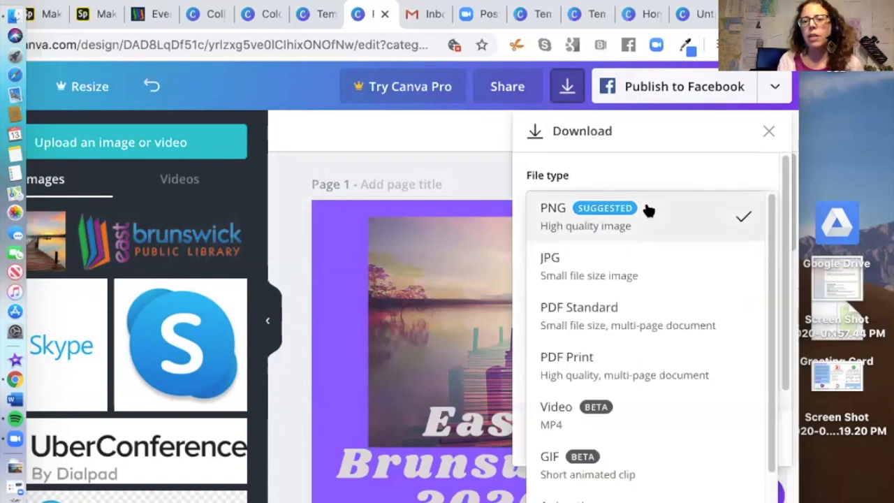
left_click(577, 249)
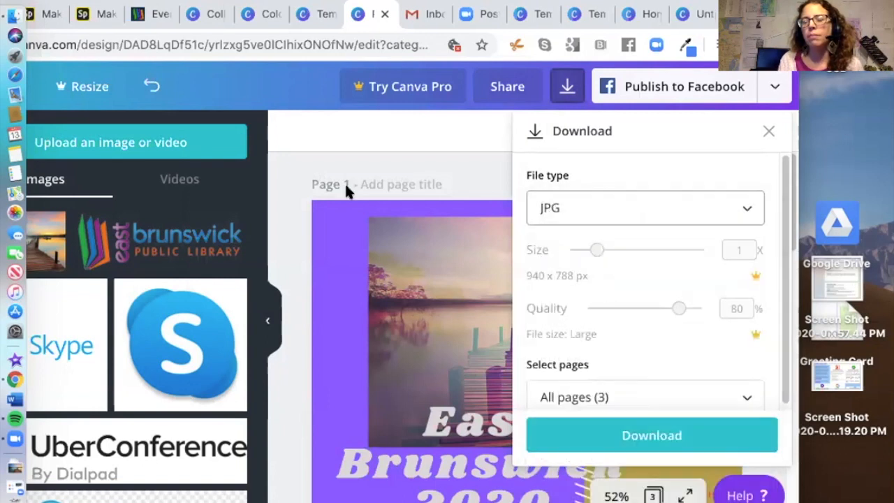
left_click(613, 209)
left_click(616, 167)
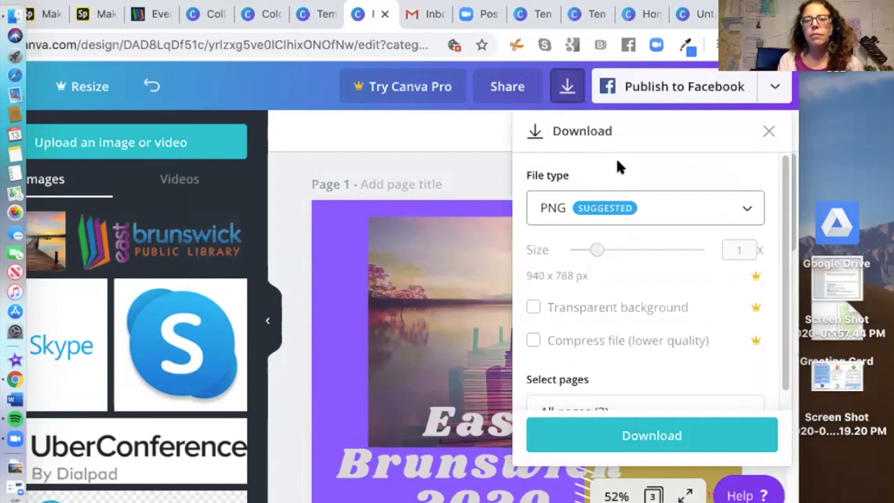
Step: Try JPG, PDF Standard and PDF Print as the download file type, ending on PNG again
left_click(645, 211)
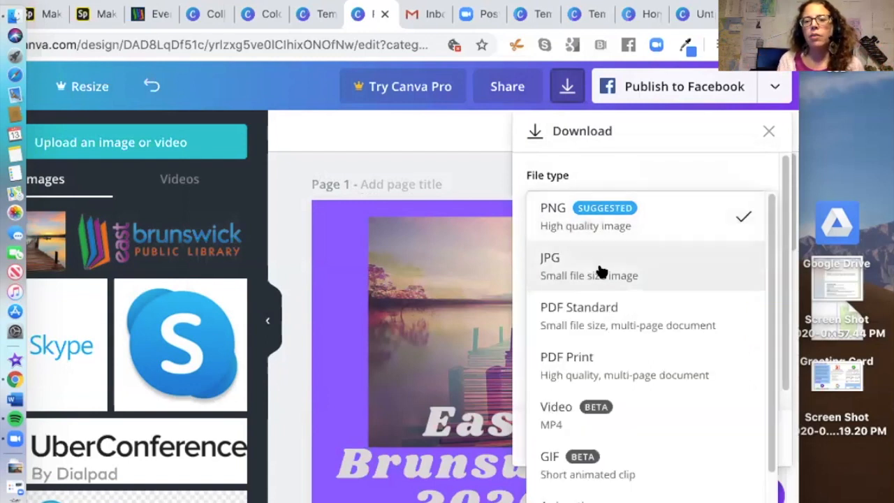
left_click(599, 268)
left_click(638, 212)
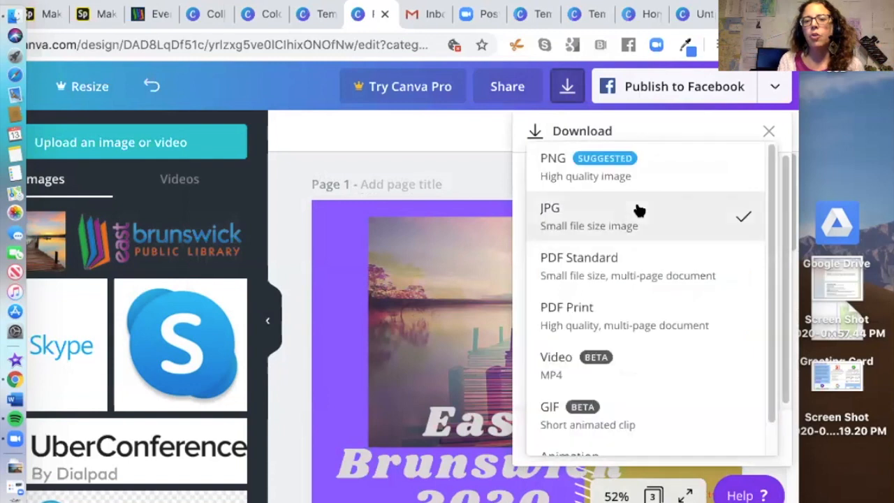
left_click(623, 267)
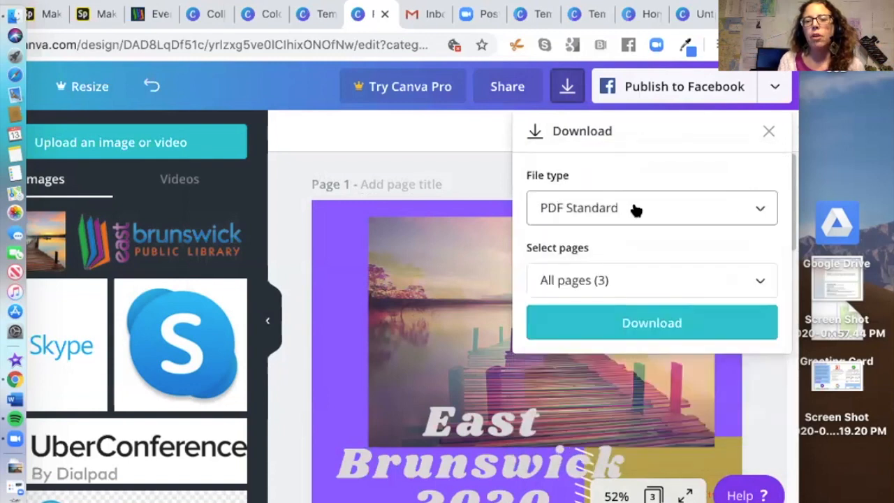
left_click(635, 210)
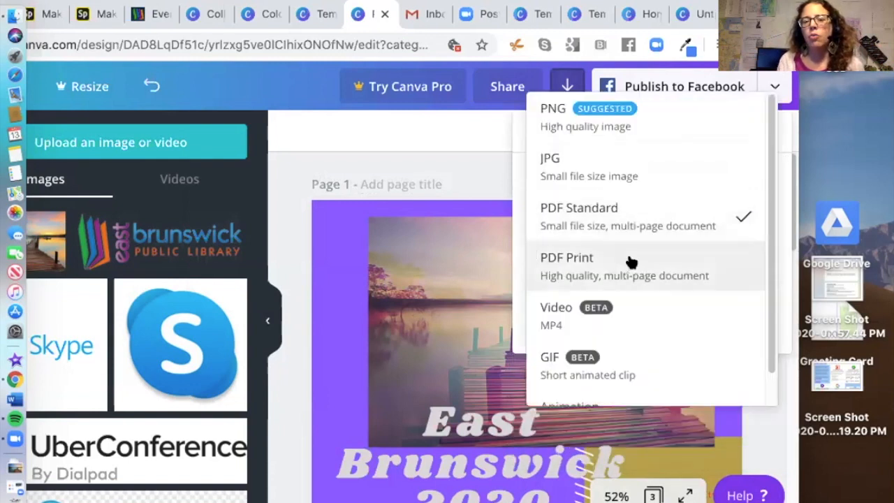
left_click(630, 262)
left_click(638, 207)
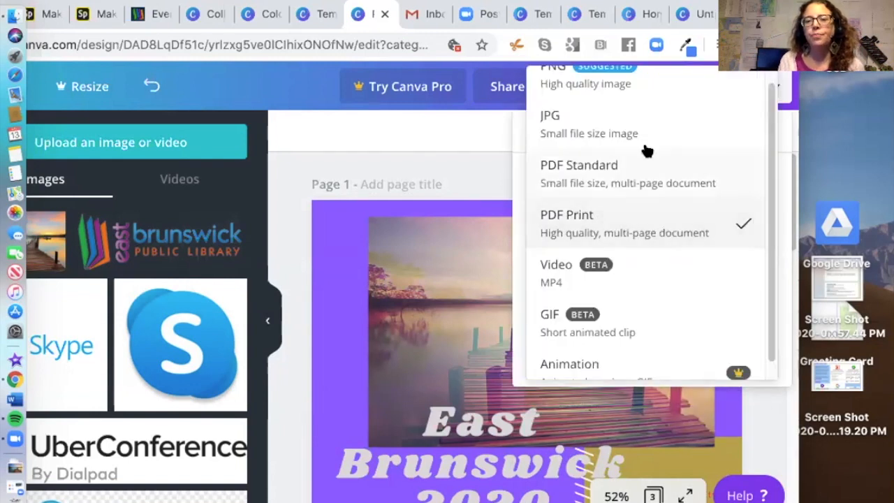
scroll(646, 152, "up", 1)
left_click(622, 87)
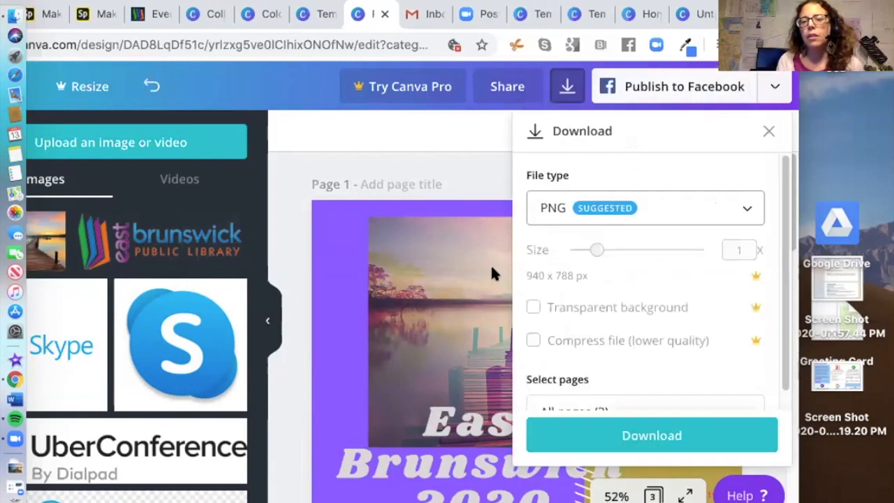
Step: Try to adjust the PNG download size and dismiss the Canva Pro offer
left_click(593, 253)
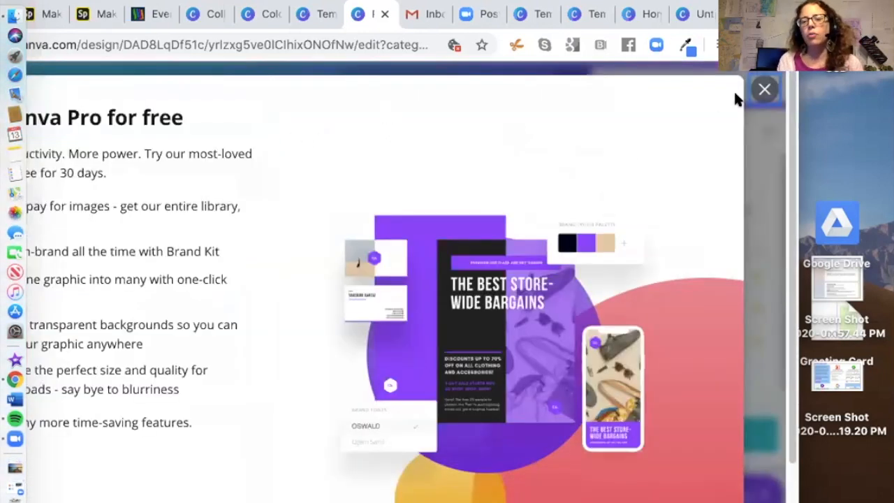
left_click(763, 90)
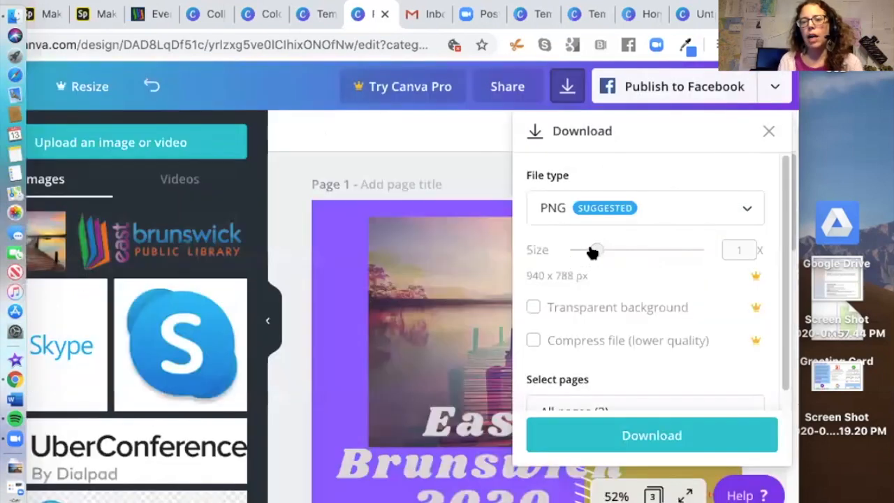
scroll(632, 297, "down", 1)
scroll(632, 296, "up", 1)
Step: Download only page 1 as a PNG and dismiss the Canva Pro trial offer
scroll(630, 294, "down", 1)
left_click(614, 392)
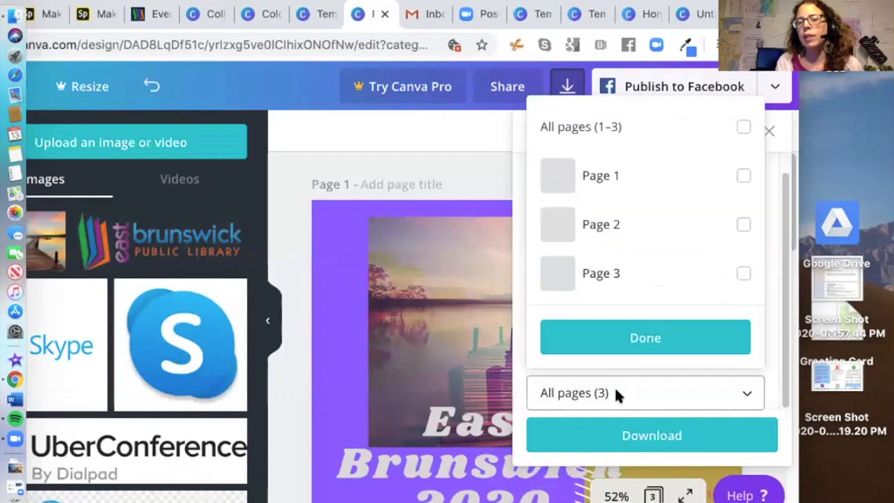
left_click(741, 176)
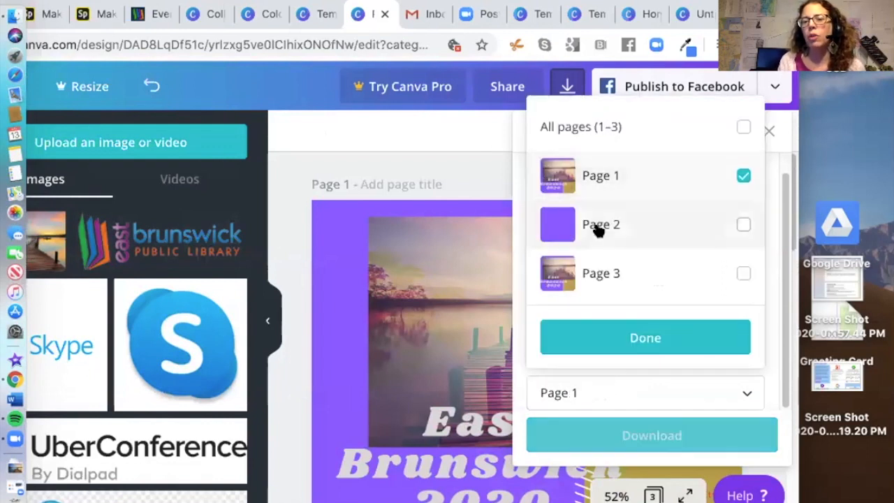
left_click(650, 339)
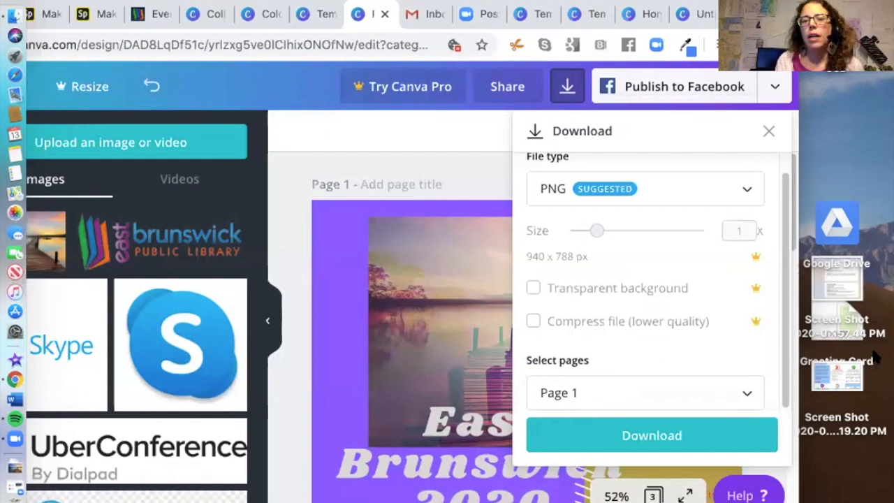
left_click(624, 444)
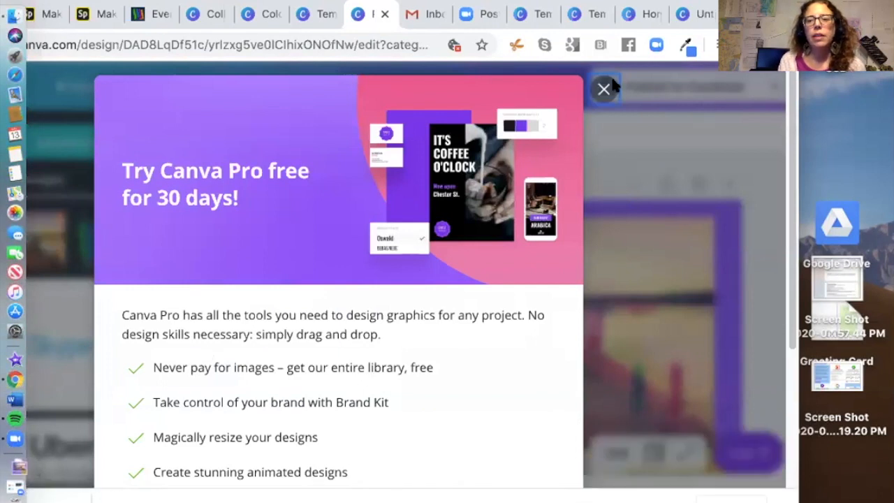
left_click(603, 88)
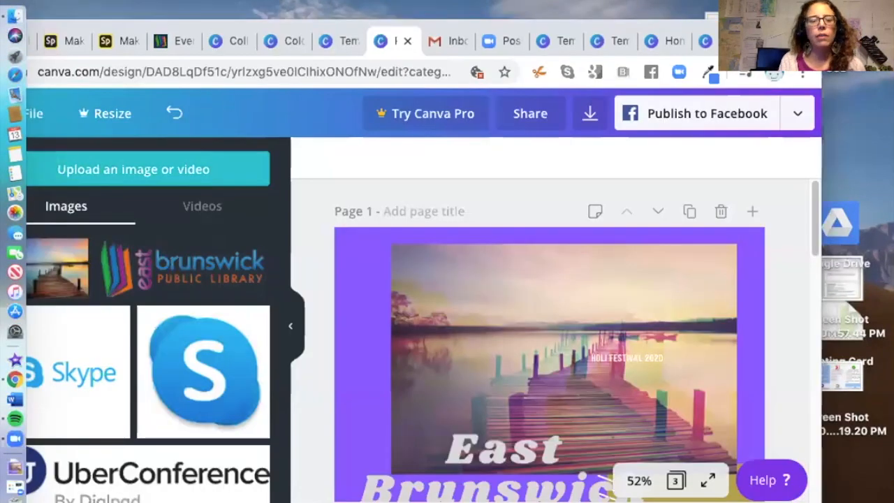
Step: Narrow the browser window, reveal the downloaded PNG in Finder's Downloads folder, and move that window into full view
left_click_drag(782, 30, 782, 18)
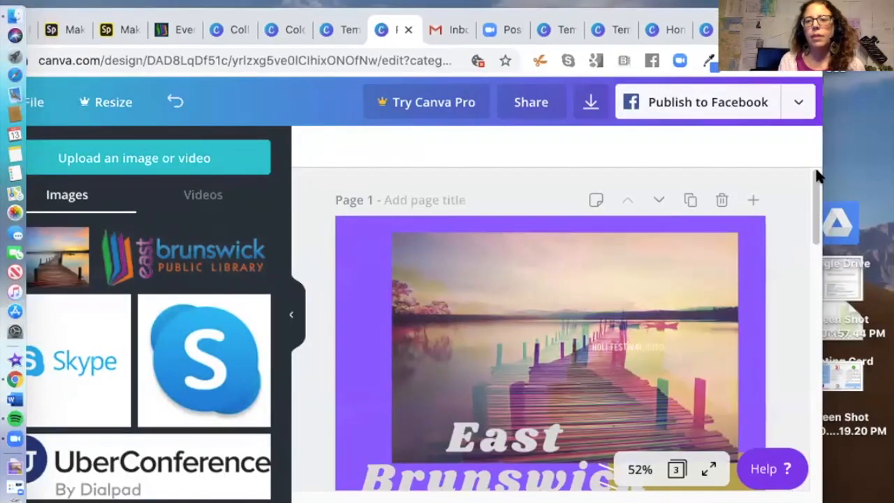
left_click_drag(820, 152, 720, 142)
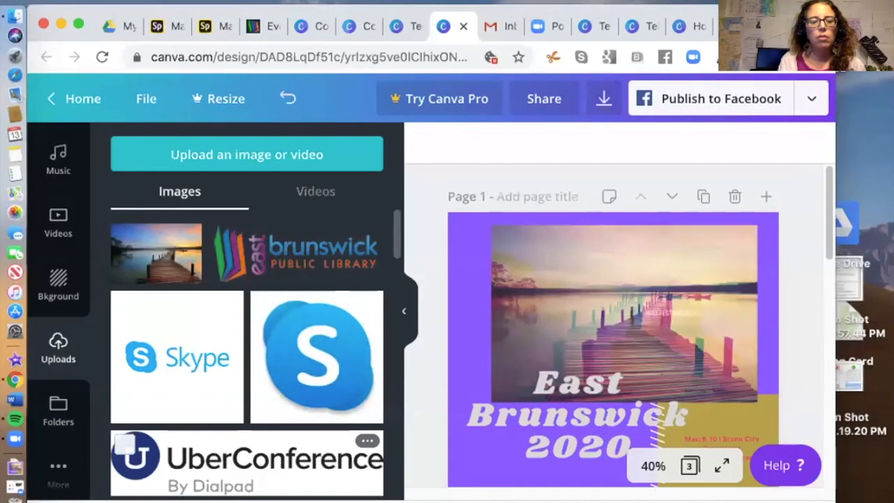
left_click(208, 501)
left_click(221, 483)
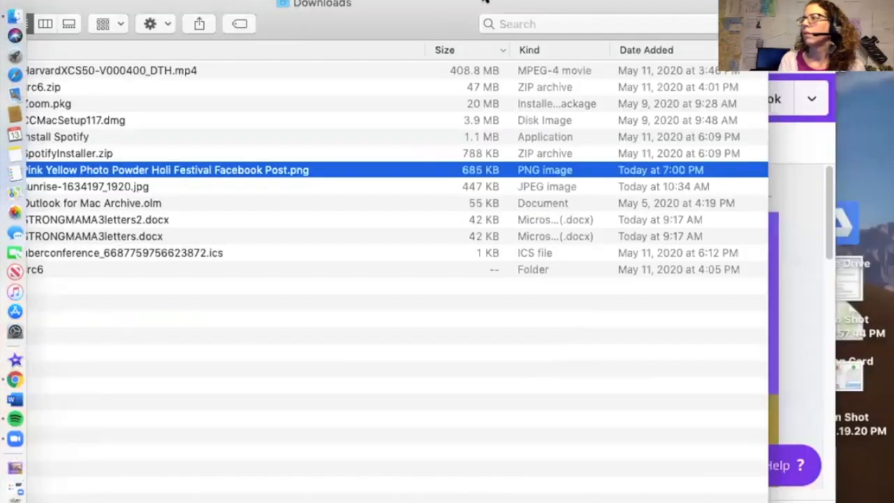
left_click_drag(484, 2, 586, 3)
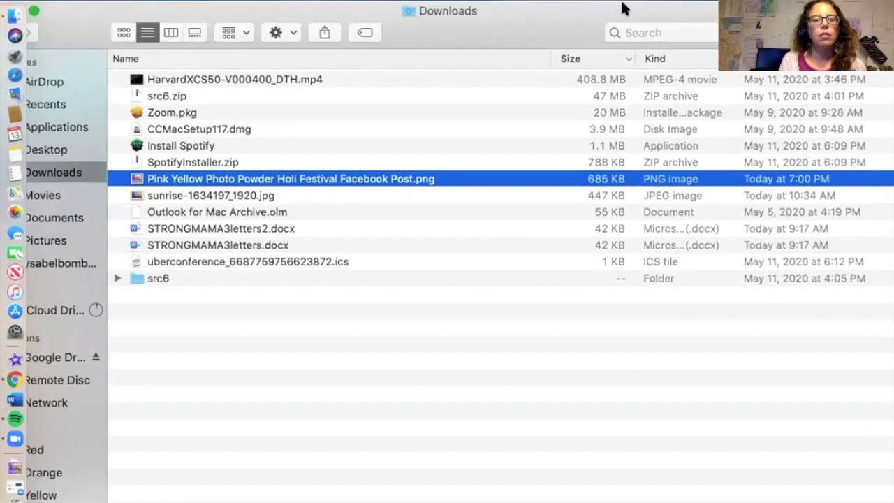
left_click_drag(499, 16, 560, 7)
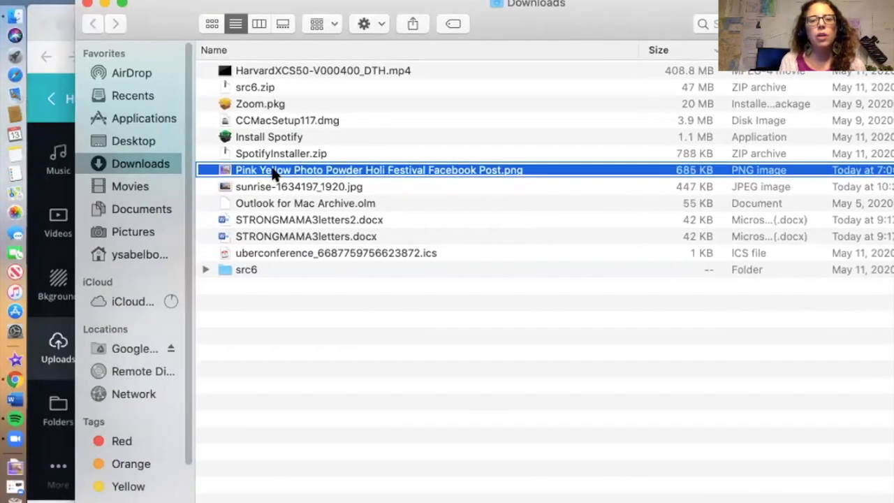
right_click(269, 172)
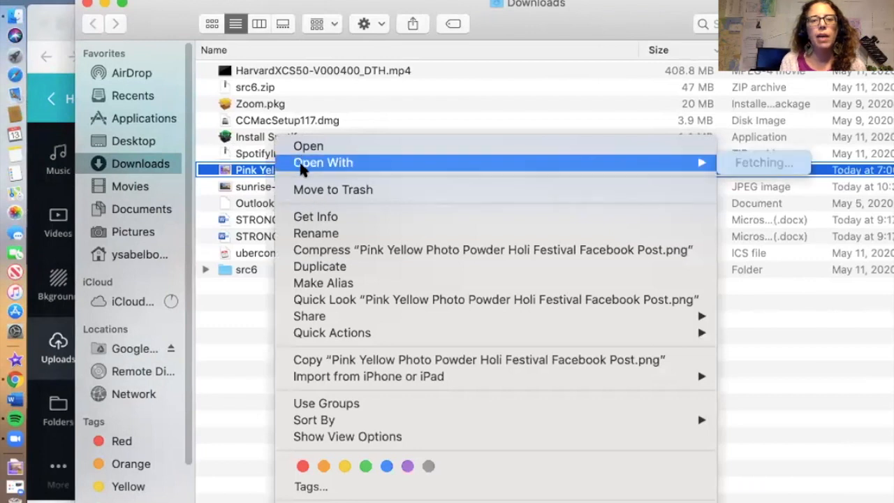
mouse_move(325, 162)
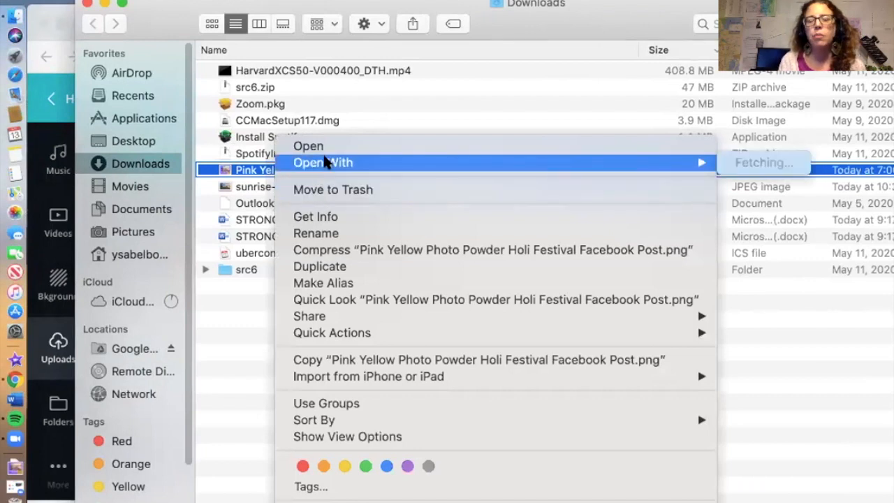
left_click(242, 387)
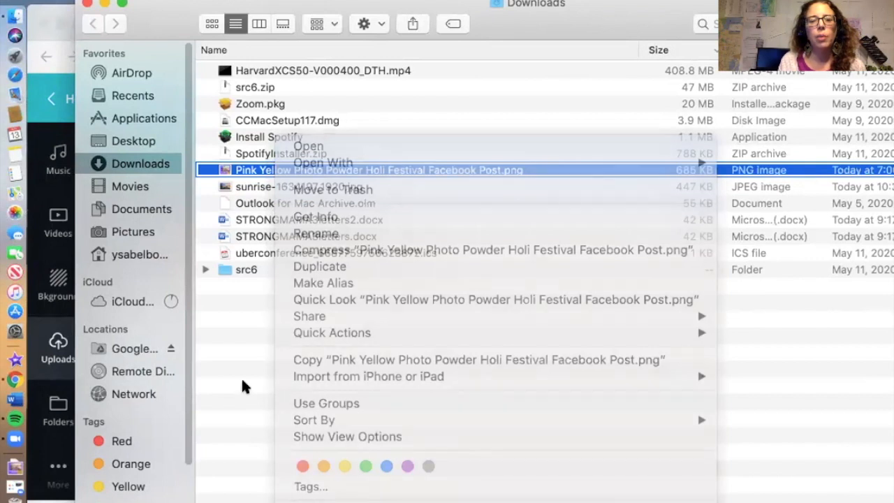
left_click(267, 171)
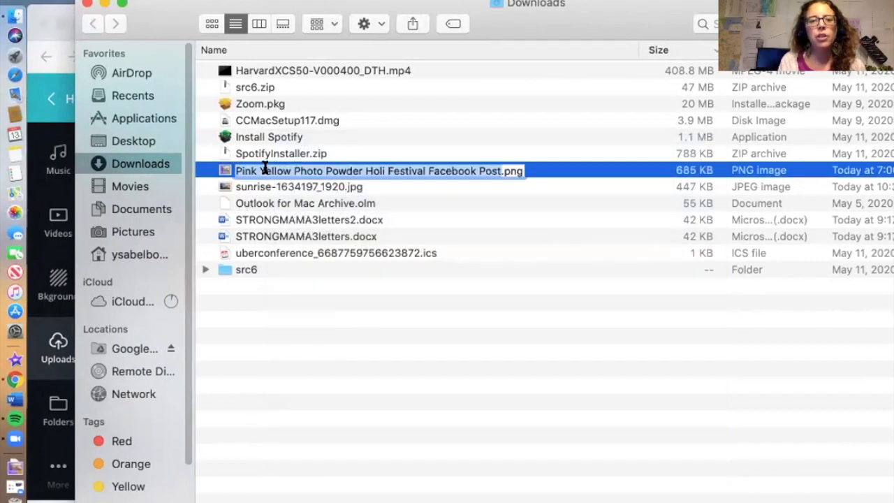
right_click(269, 171)
left_click(232, 172)
Step: Open the downloaded Pink Yellow Photo Powder Holi Festival Facebook Post.png in Preview and move its window aside
right_click(225, 171)
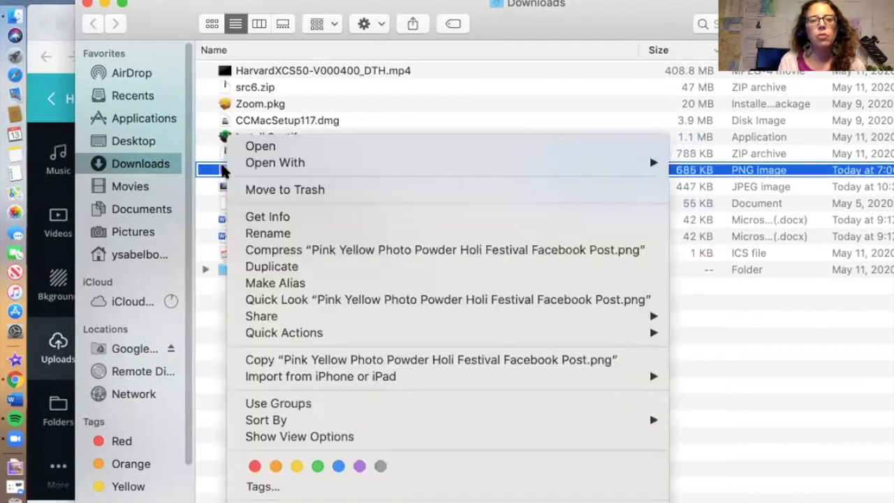
mouse_move(244, 162)
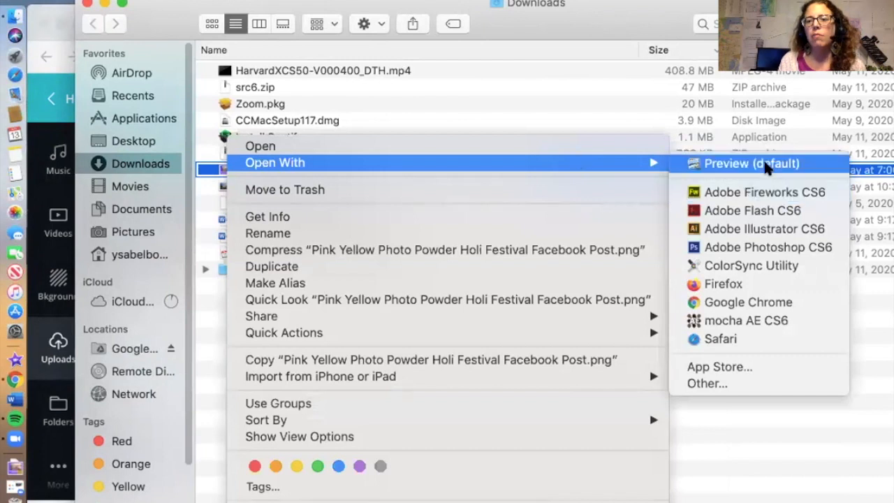
left_click(763, 164)
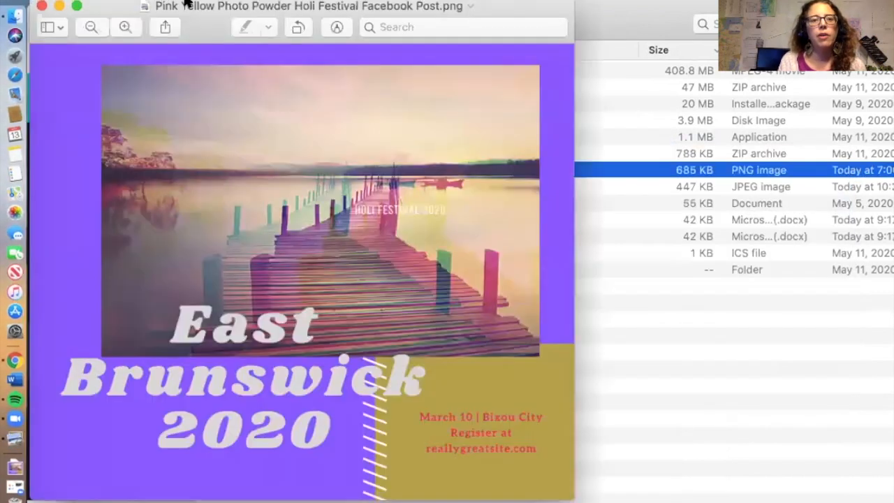
left_click_drag(191, 4, 315, 9)
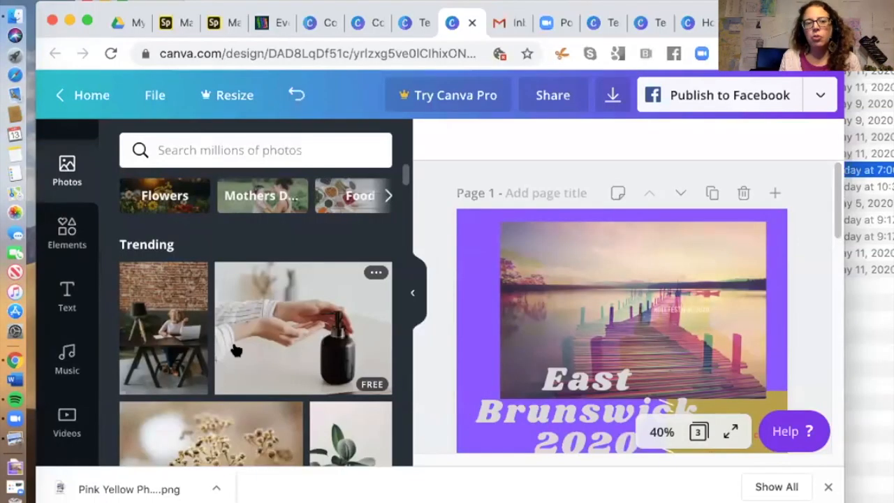
Step: Return to Canva, add the blue ram from the Zodiac Symbols elements to page 1, and place it over the photo's upper-left corner
left_click(67, 234)
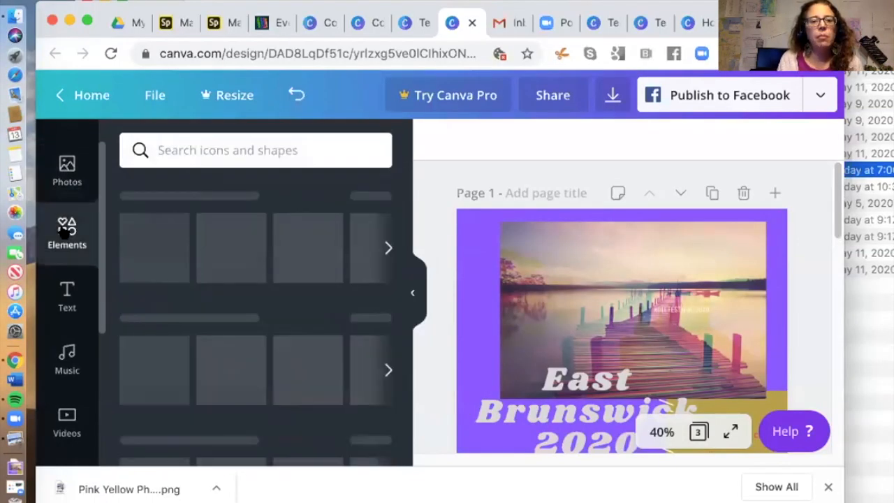
scroll(235, 287, "down", 6)
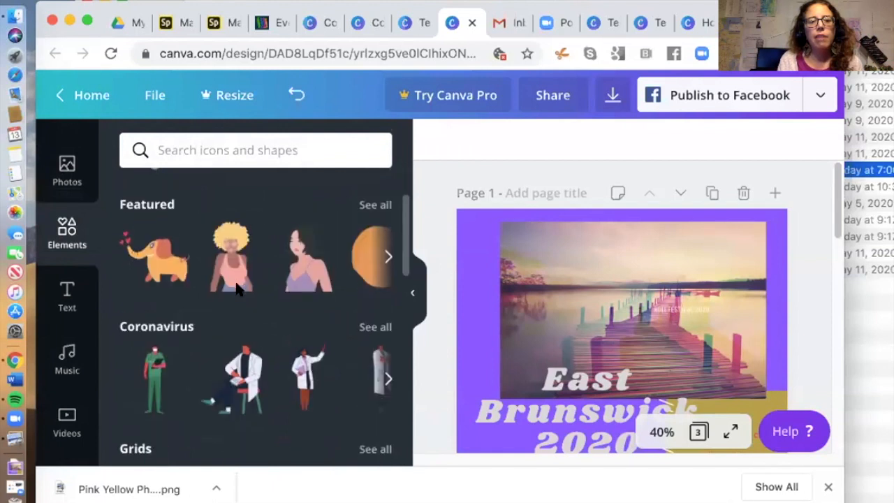
scroll(237, 289, "down", 15)
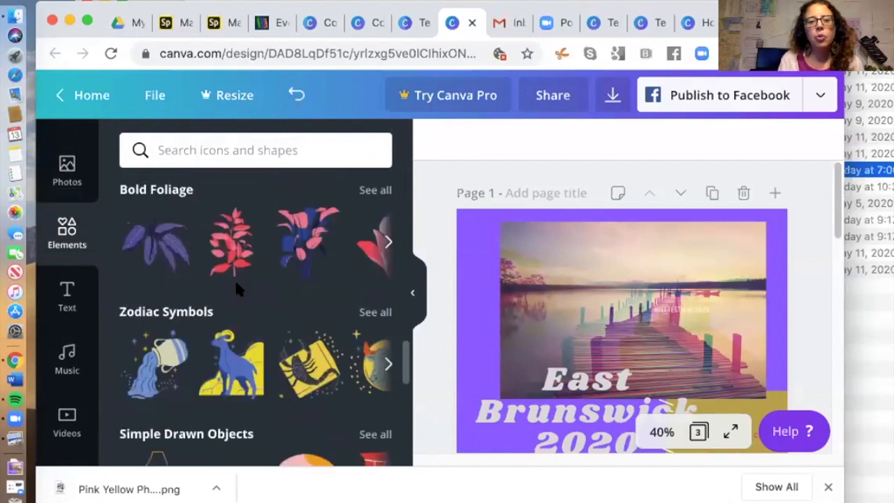
scroll(234, 307, "down", 1)
left_click(231, 335)
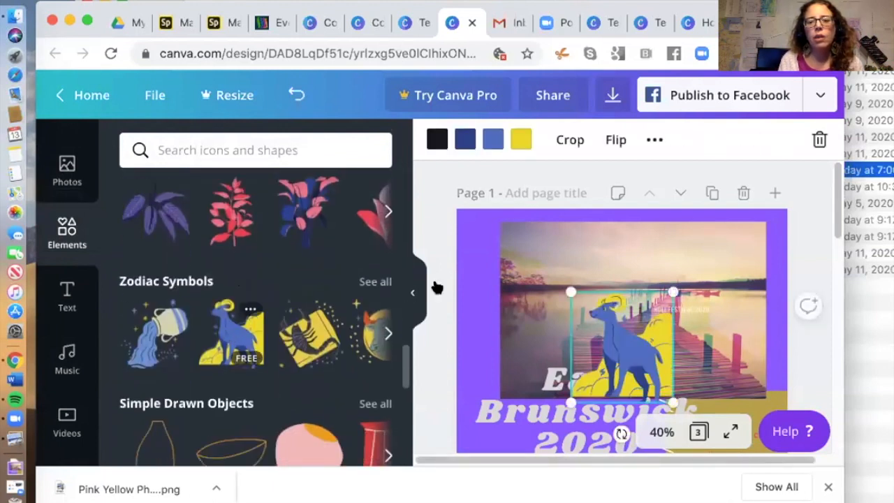
left_click_drag(613, 331, 533, 254)
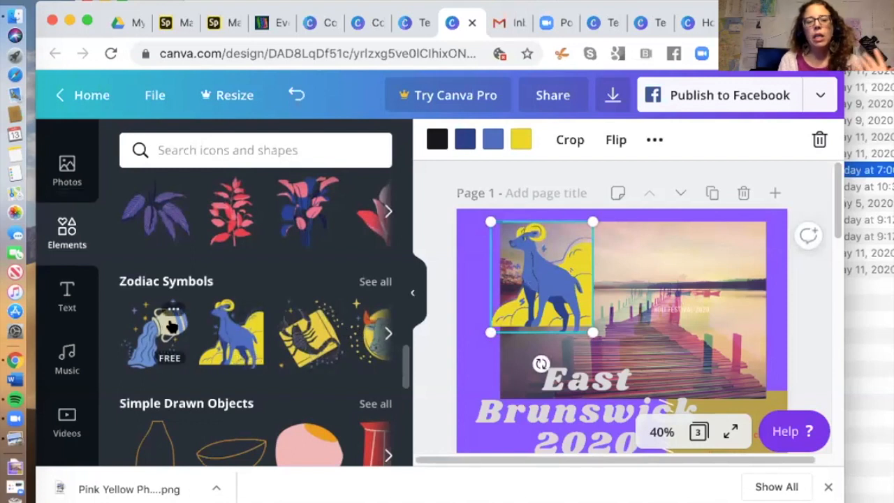
Step: Browse the available graphic elements, font combinations and trending photos for further content to add
scroll(171, 324, "down", 3)
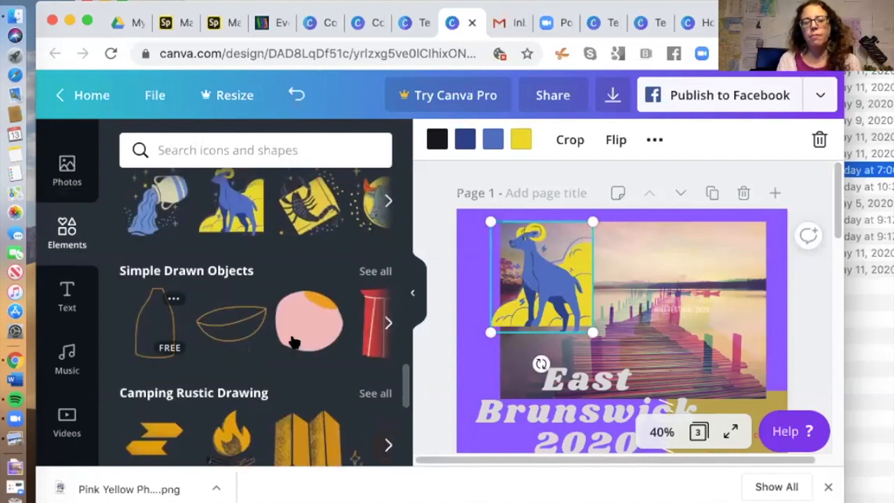
scroll(279, 322, "up", 10)
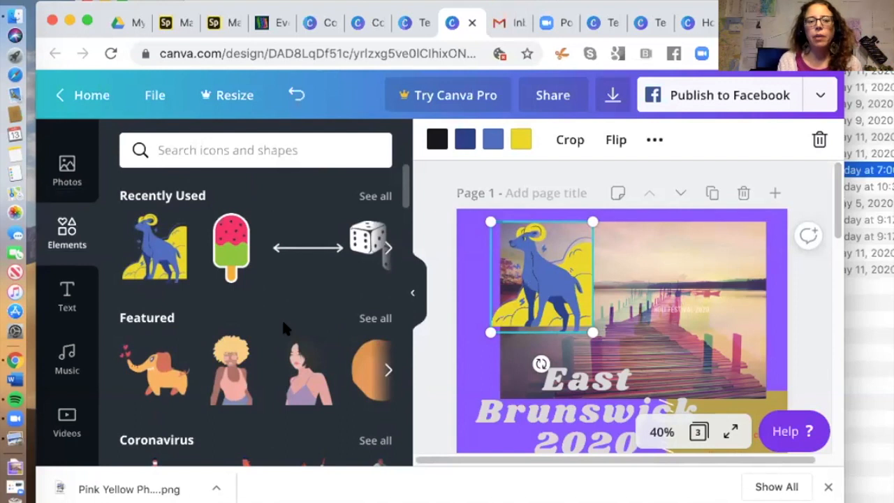
left_click(68, 295)
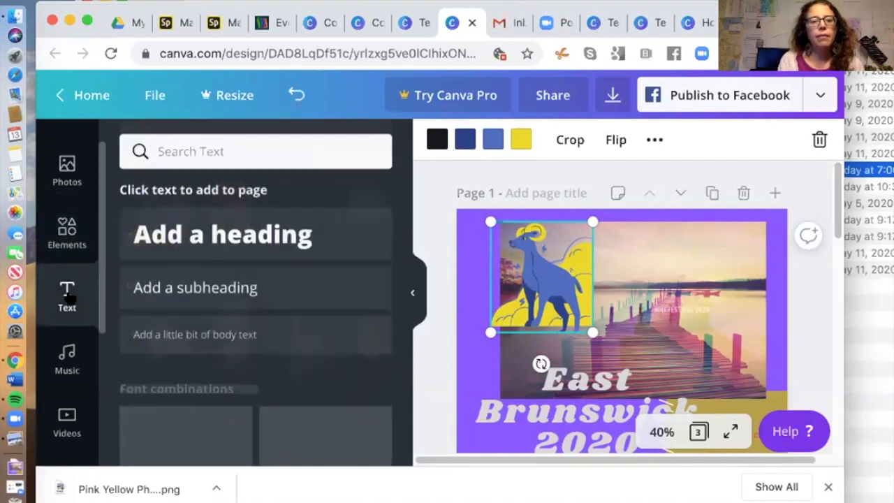
scroll(279, 314, "down", 2)
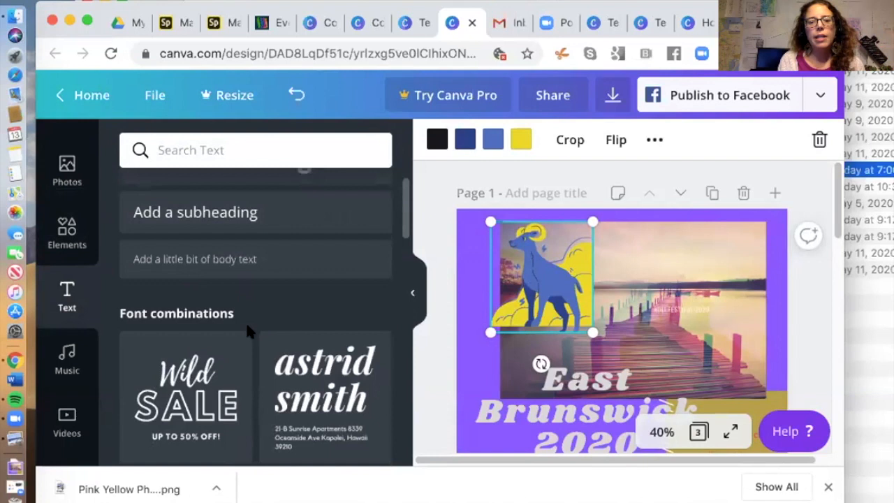
left_click(67, 230)
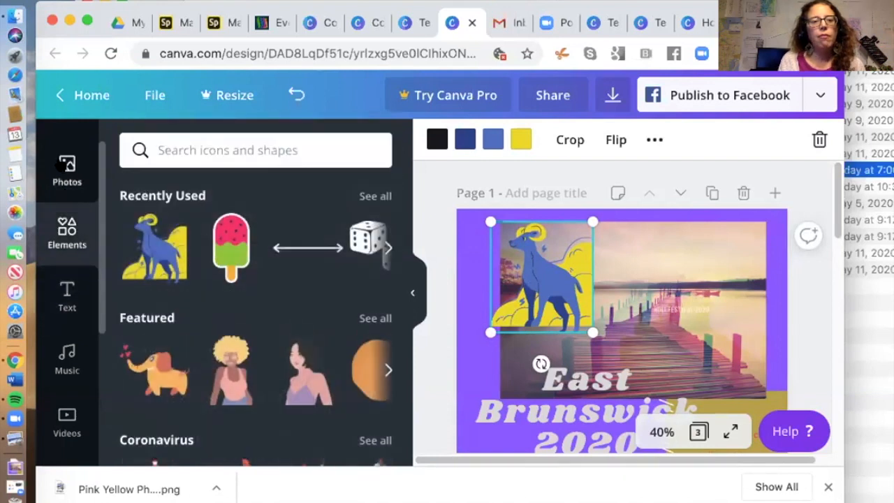
left_click(67, 170)
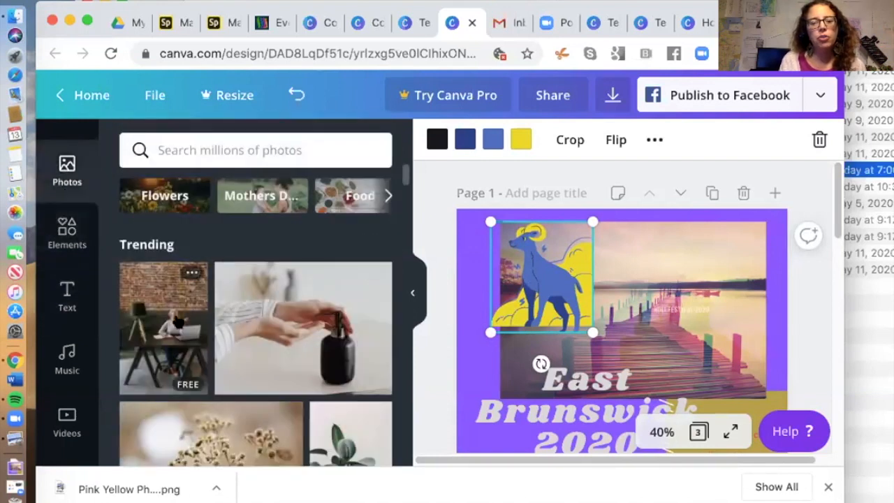
scroll(266, 352, "down", 3)
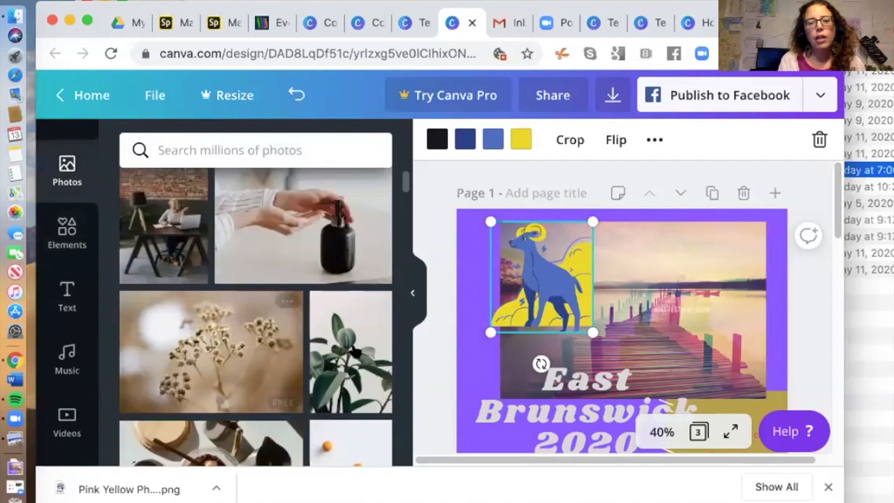
scroll(238, 349, "down", 3)
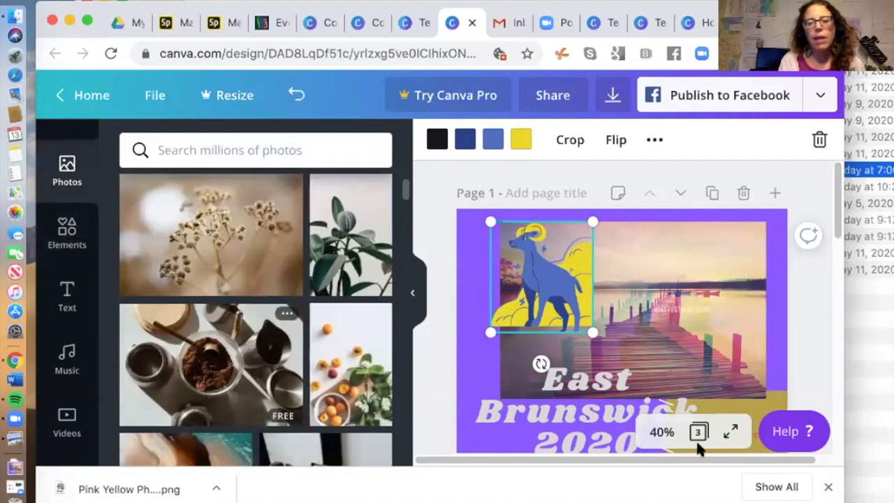
Step: Dismiss the browser's download bar and add the recently used watermelon popsicle graphic to page 1
left_click(828, 488)
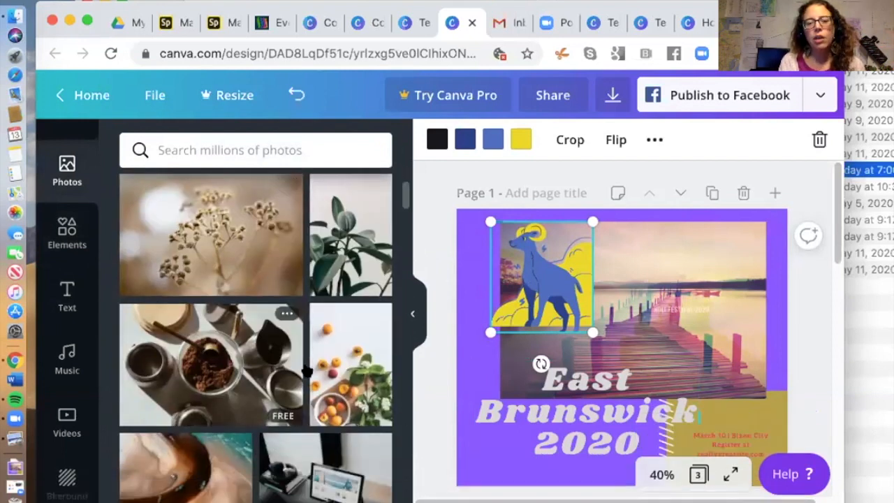
left_click(70, 233)
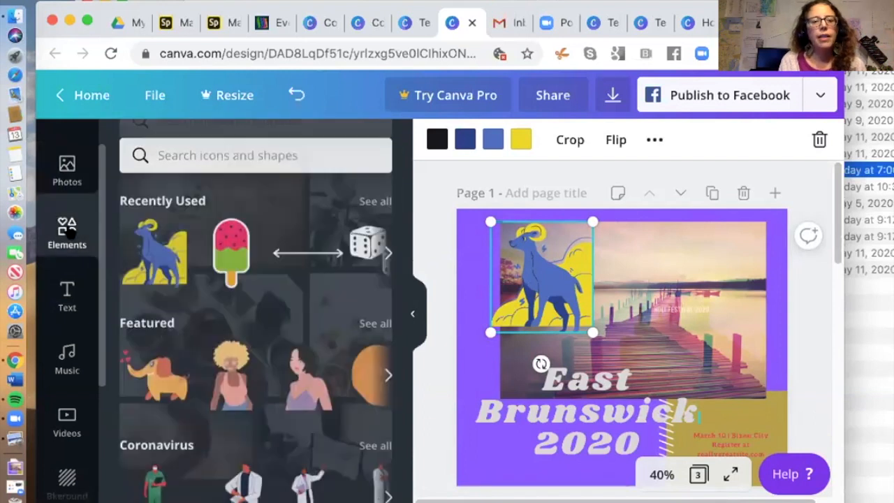
left_click(228, 246)
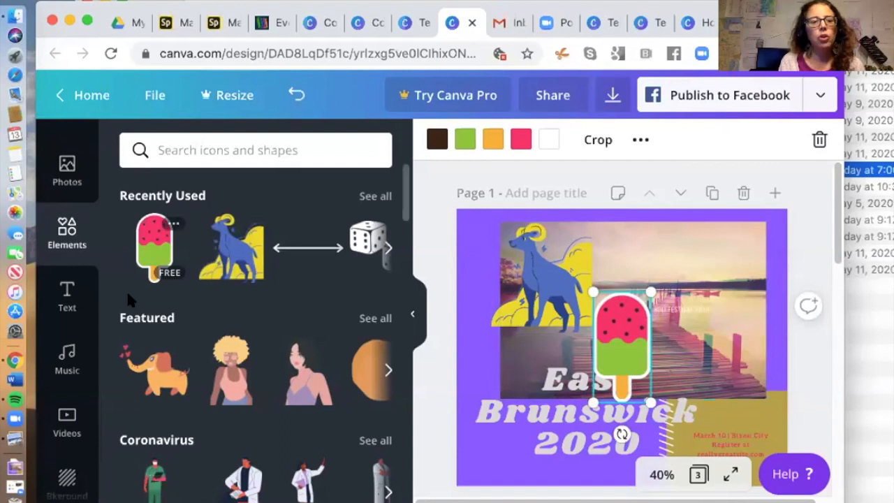
Step: Add the "BABY BOY!" font combination to page 1 and shift it toward the page's left edge over the ram
left_click(67, 297)
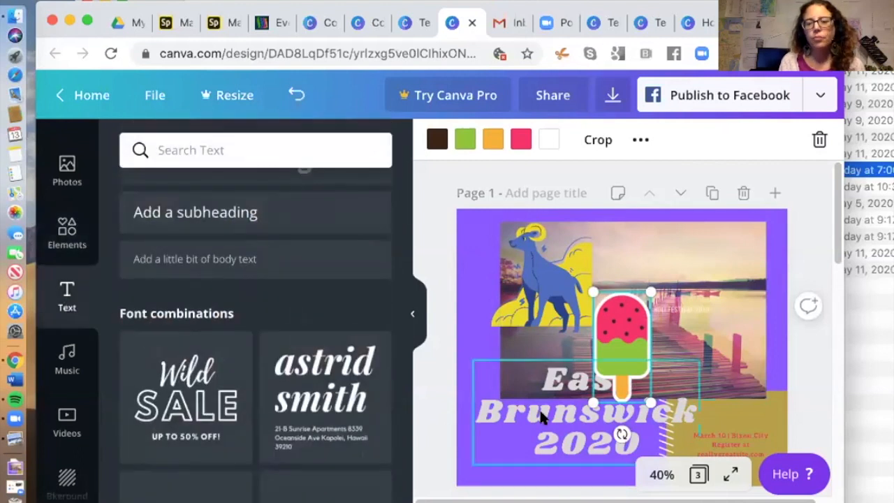
scroll(199, 339, "down", 2)
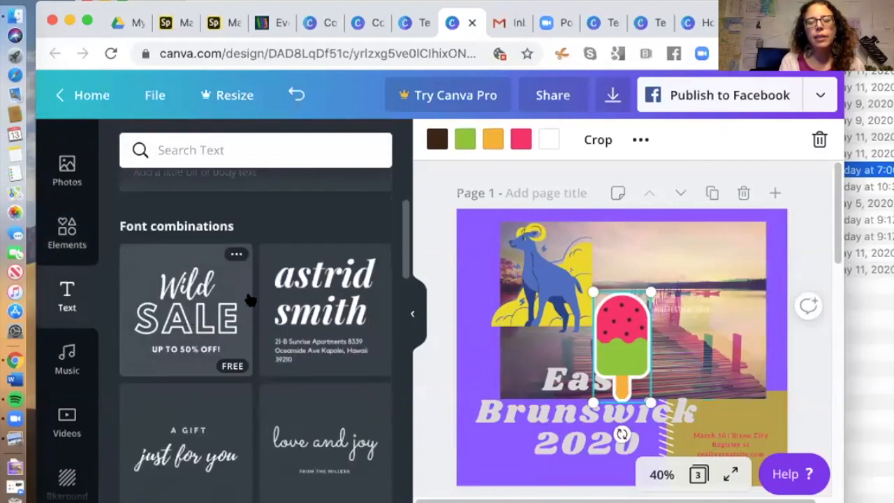
scroll(279, 328, "down", 6)
scroll(279, 329, "down", 12)
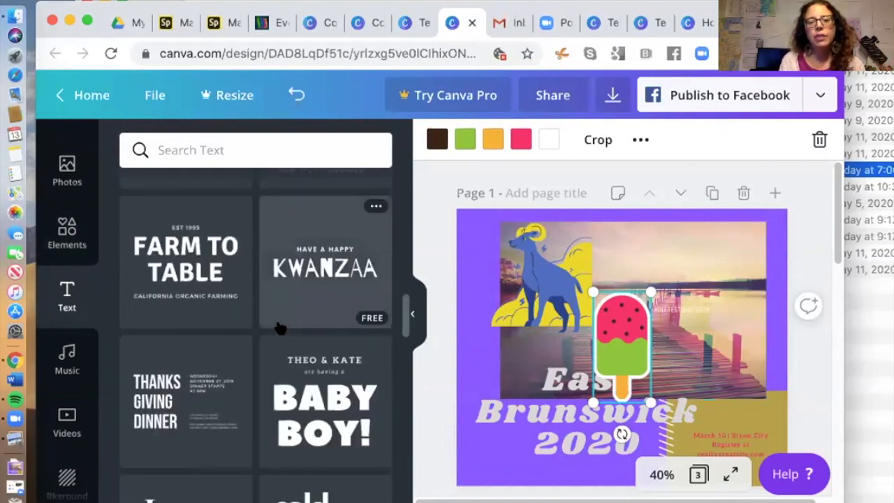
scroll(279, 328, "down", 1)
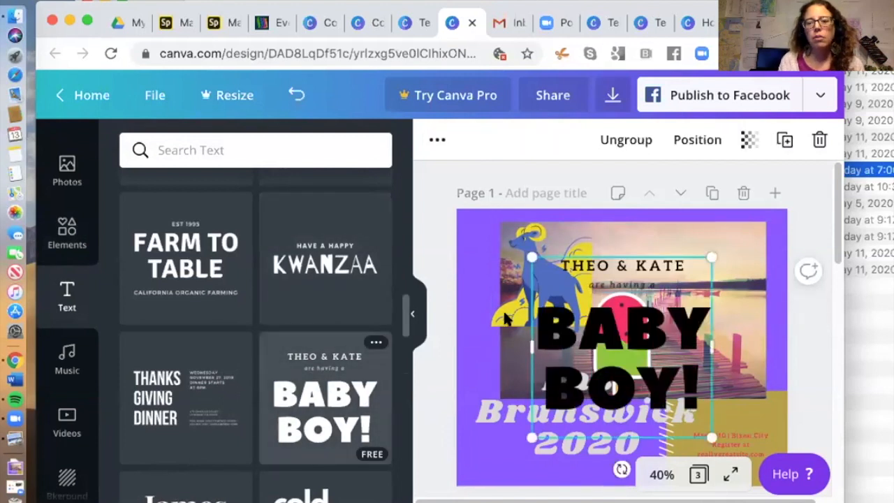
left_click_drag(615, 261, 554, 253)
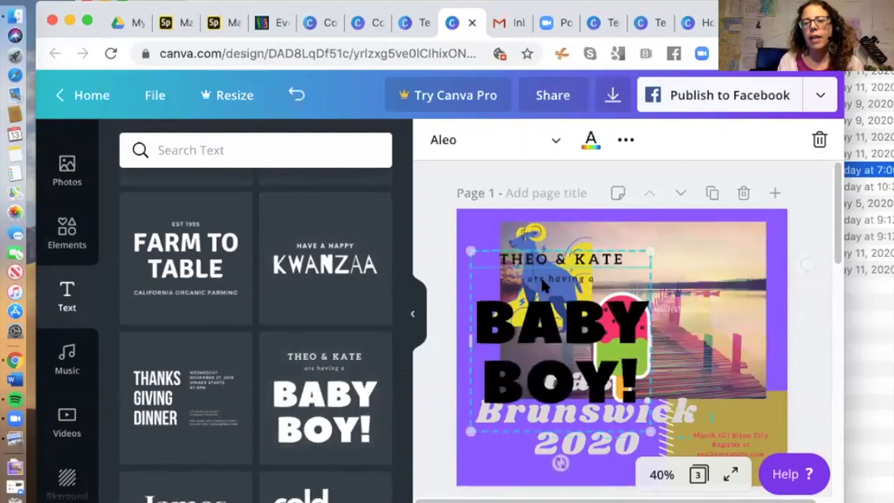
Step: Change the font of the "BABY BOY!" text to Sanchez
left_click_drag(480, 326, 631, 388)
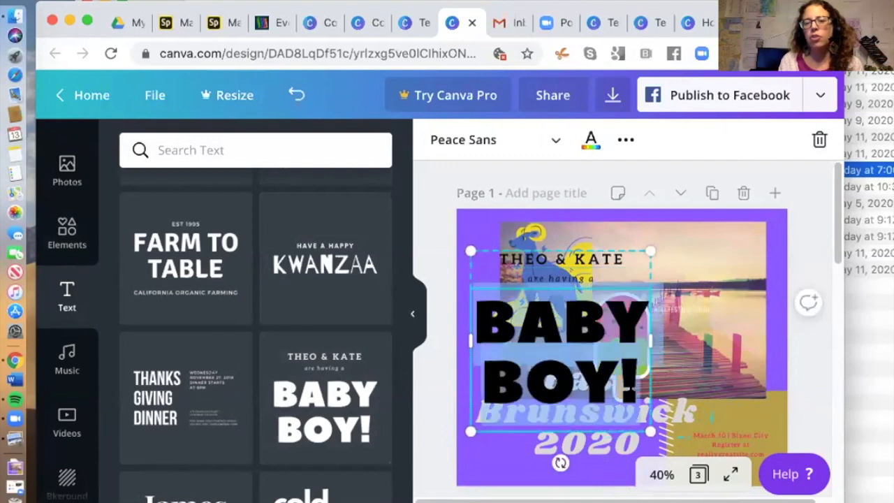
left_click(557, 142)
left_click(186, 226)
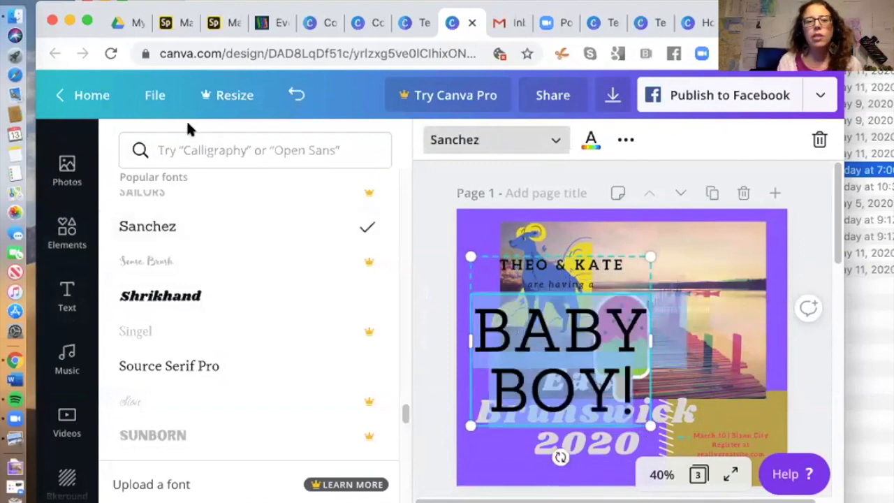
Step: Delete the couple's names line from the baby announcement text group on page 1
left_click(67, 296)
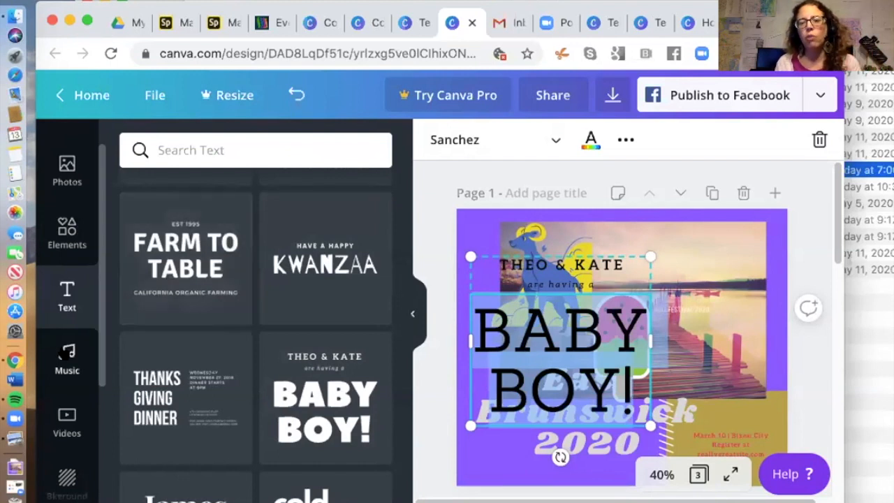
left_click(540, 342)
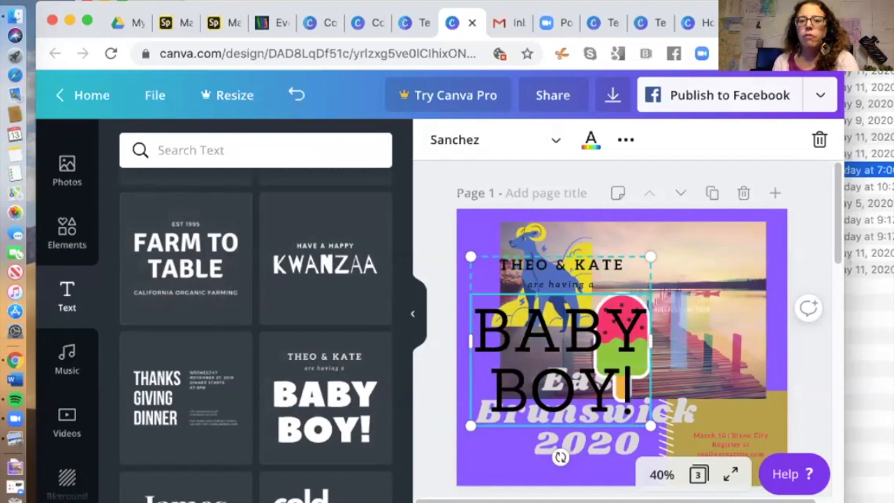
key("BackSpace")
left_click(614, 259)
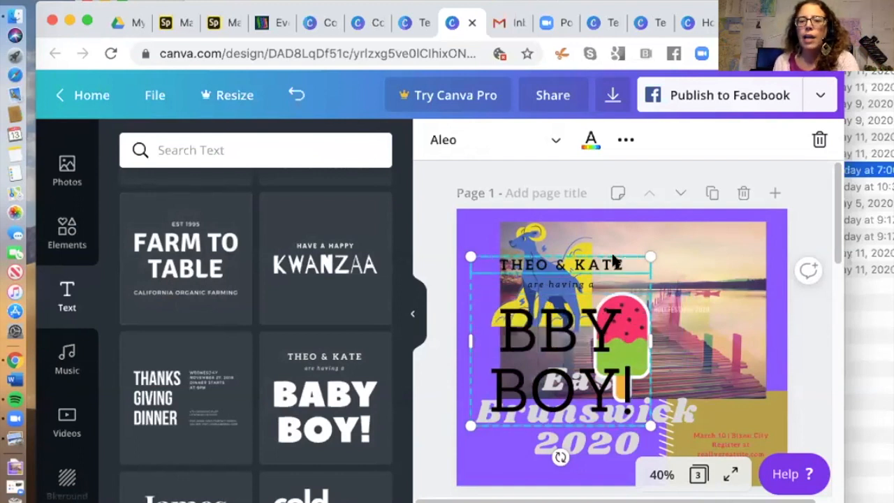
key("BackSpace")
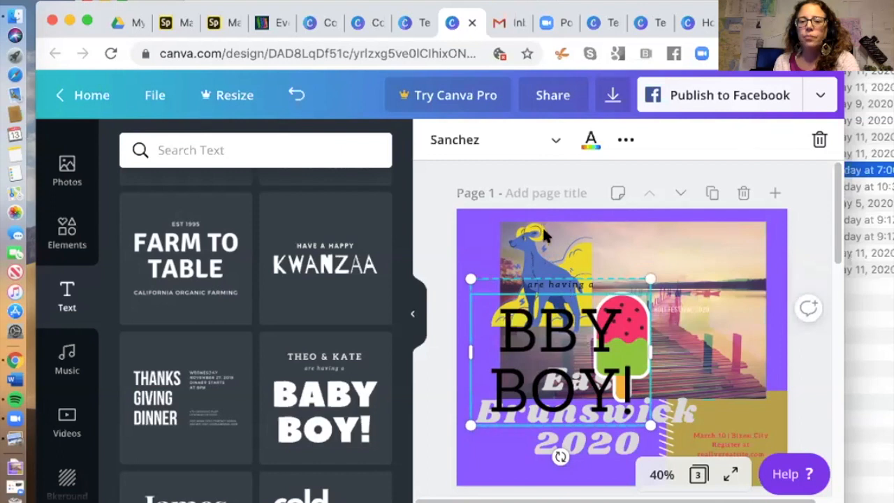
Step: Remove the blue ram illustration, the large baby announcement text and the watermelon popsicle from page 1
left_click(544, 236)
key("BackSpace")
left_click(569, 356)
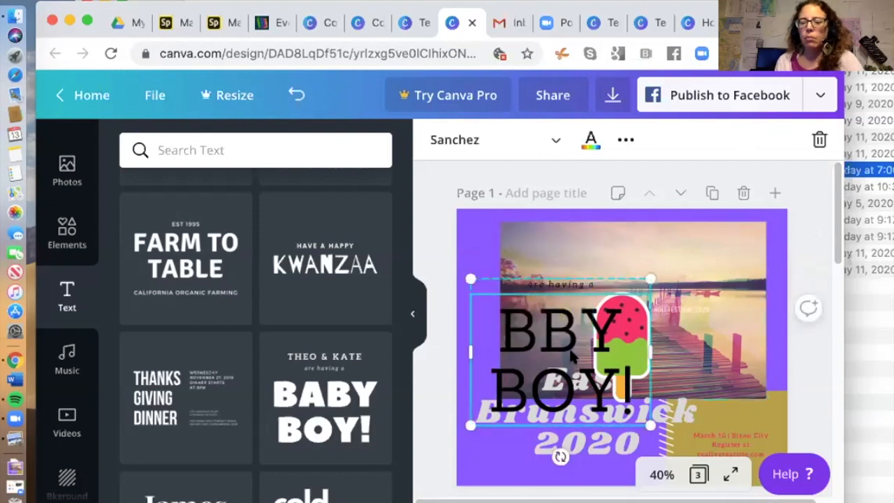
key("BackSpace")
left_click(627, 340)
key("BackSpace")
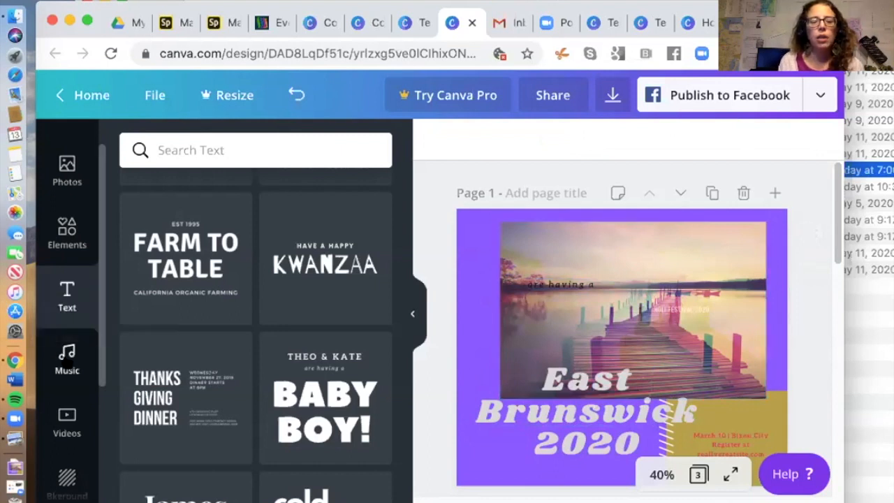
Step: Browse the available music tracks and stock videos
left_click(67, 358)
scroll(209, 342, "down", 3)
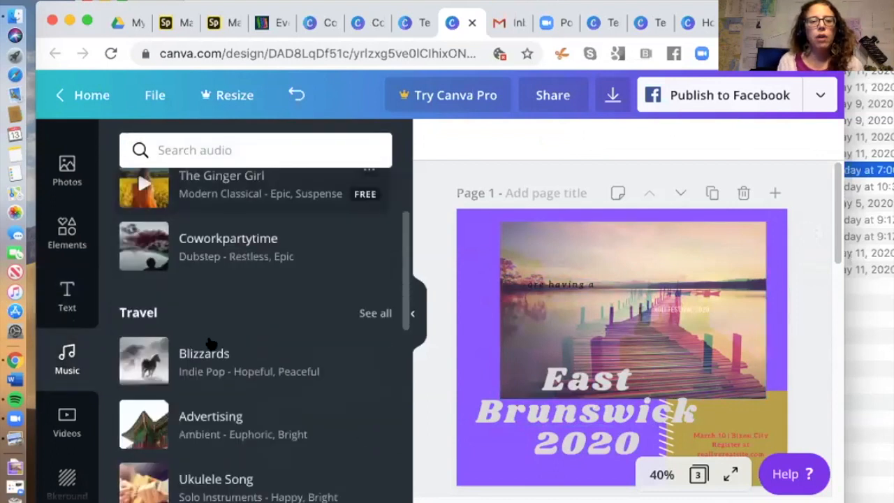
left_click(68, 419)
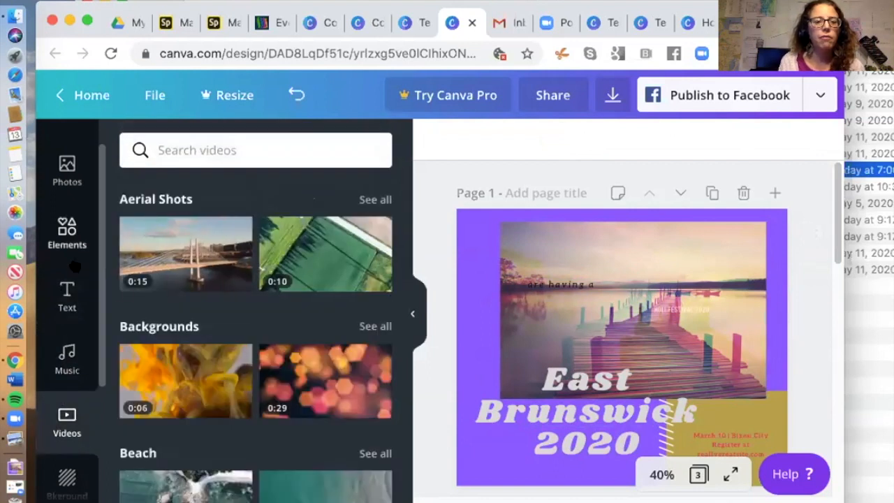
Step: Replace page 1's purple background with the free white photo background showing fruit
scroll(76, 265, "down", 5)
left_click(67, 286)
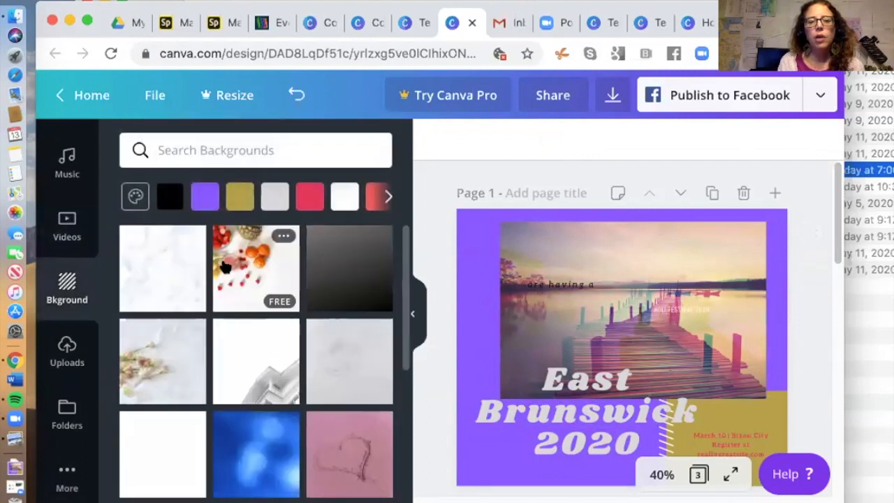
left_click(223, 266)
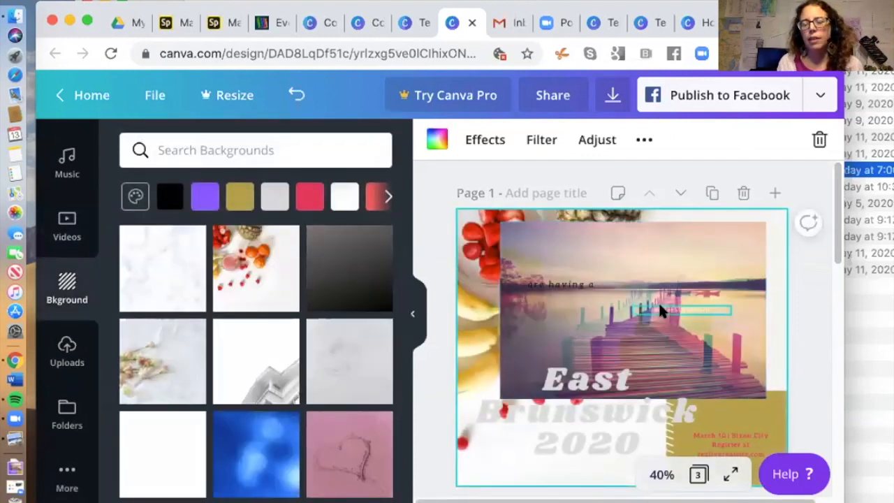
Step: Look through the uploads, folders, and apps and integrations, and return to the Facebook post templates
left_click(65, 354)
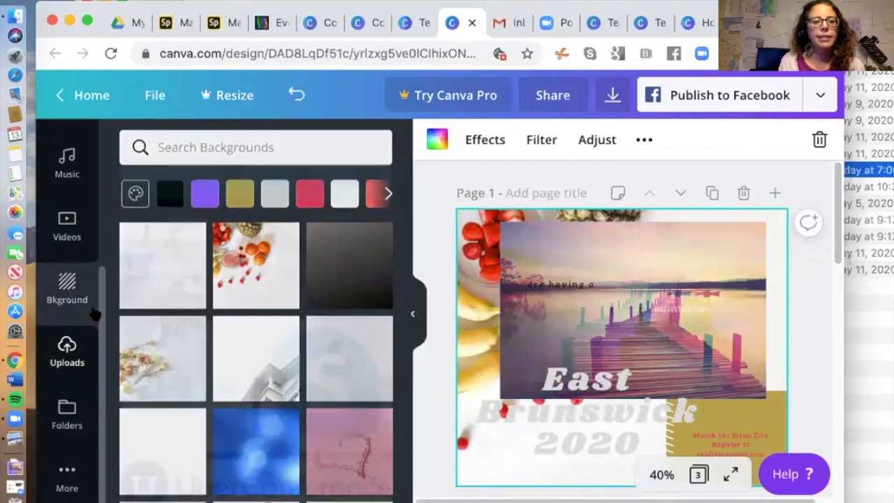
left_click(67, 412)
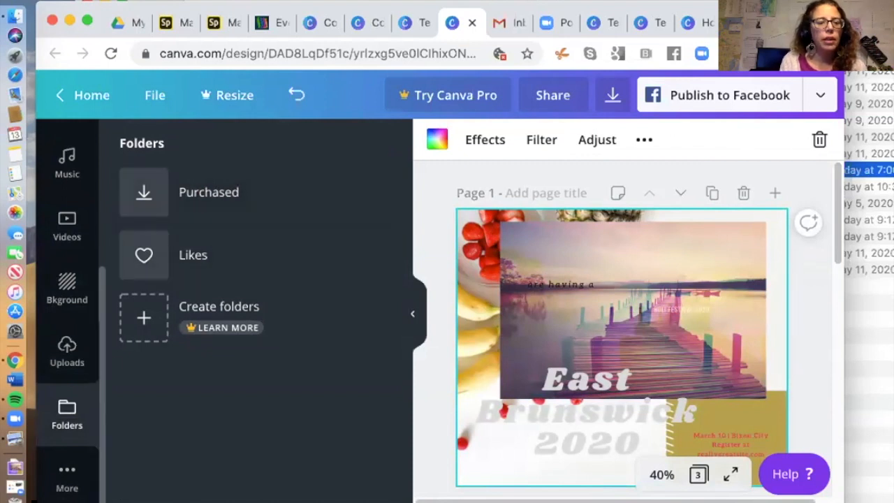
left_click(67, 476)
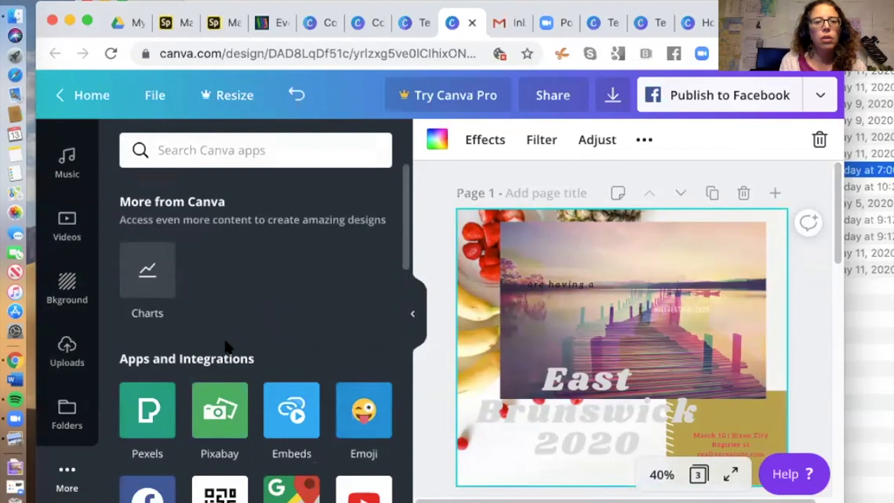
scroll(225, 345, "down", 6)
scroll(225, 346, "up", 4)
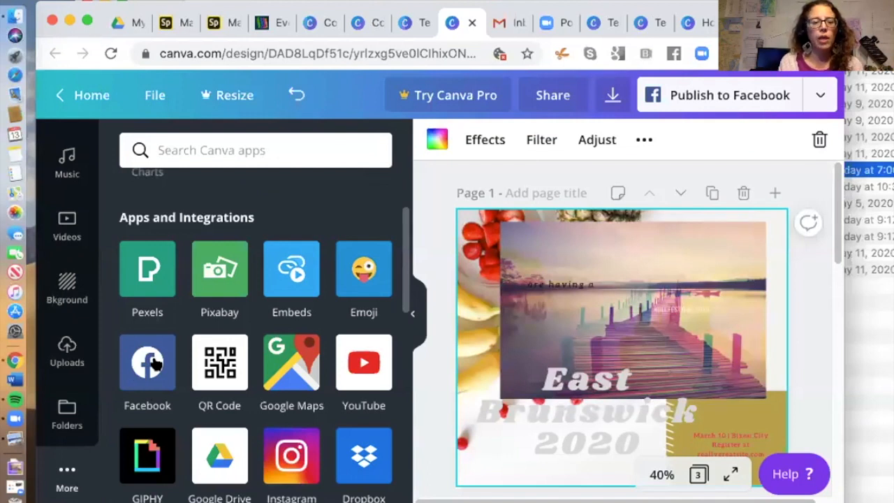
scroll(63, 202, "up", 3)
left_click(63, 151)
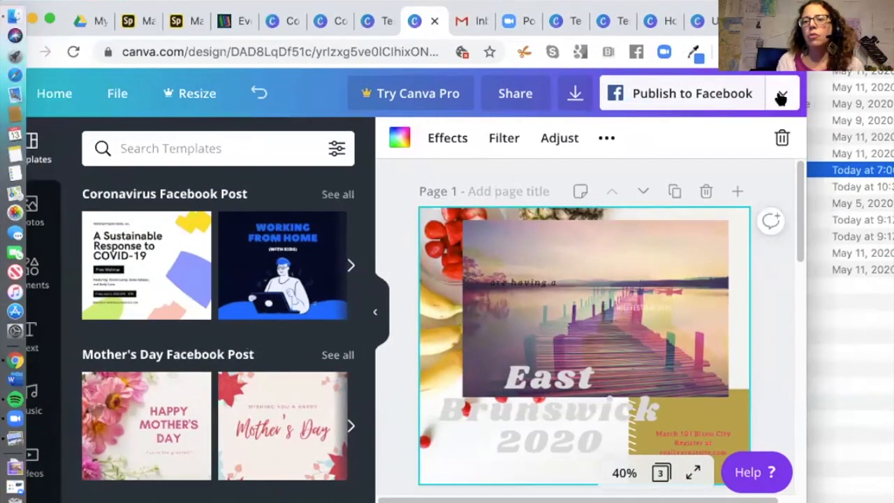
Step: View the design's PNG download settings and copy its view-only share link
left_click(780, 98)
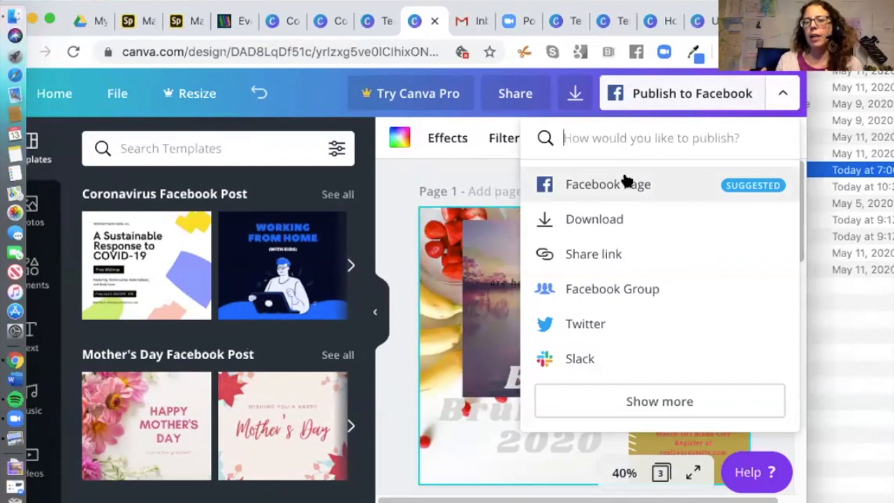
left_click(601, 220)
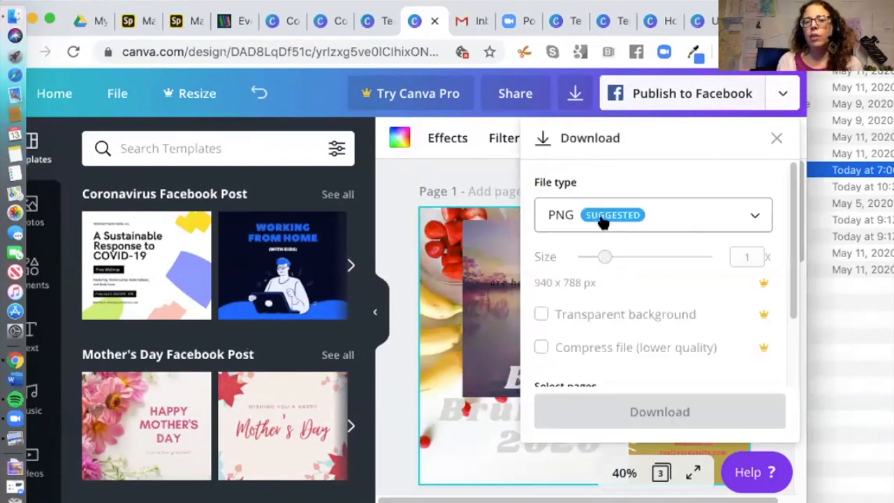
left_click(780, 97)
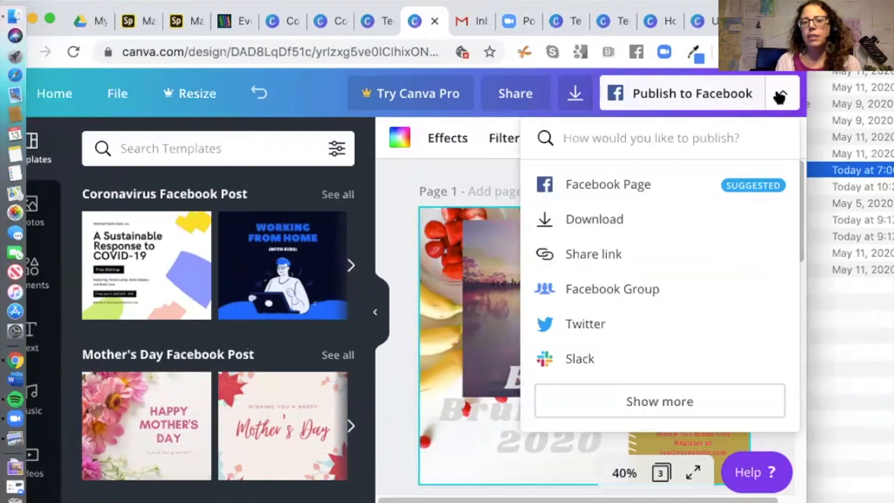
left_click(617, 249)
left_click(760, 240)
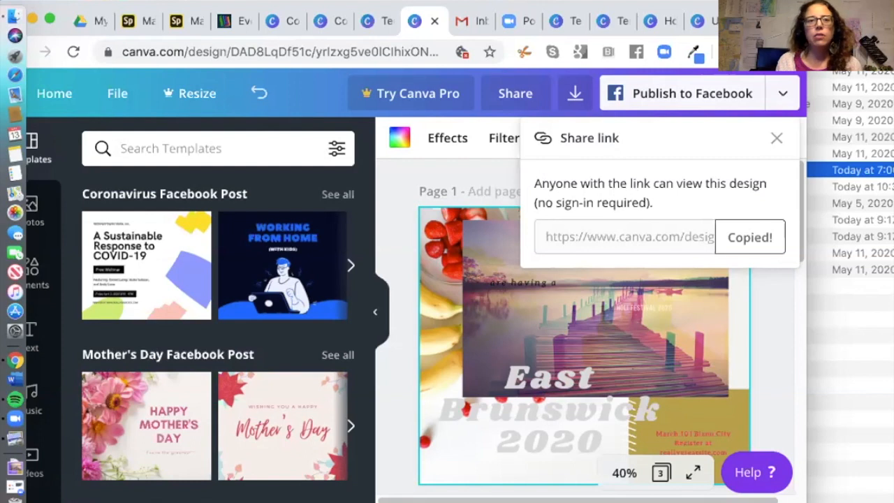
Step: Load the copied share link in a new incognito browser window and move that window up
left_click(117, 2)
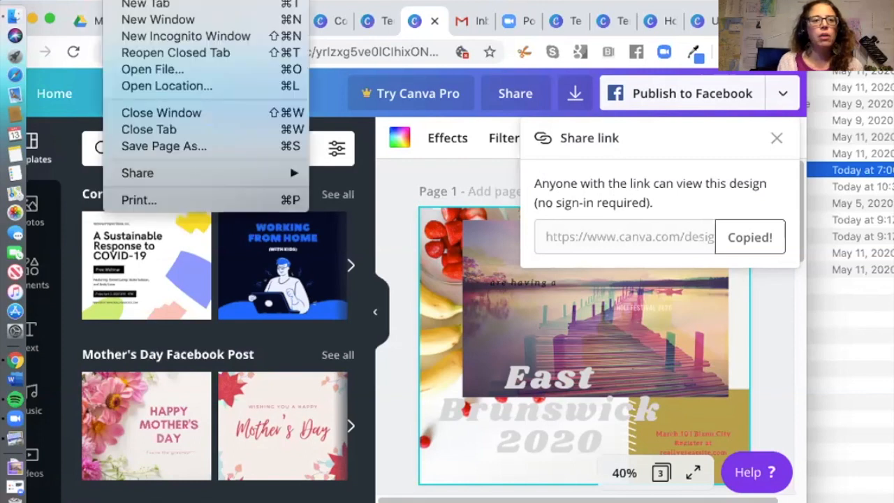
left_click(128, 36)
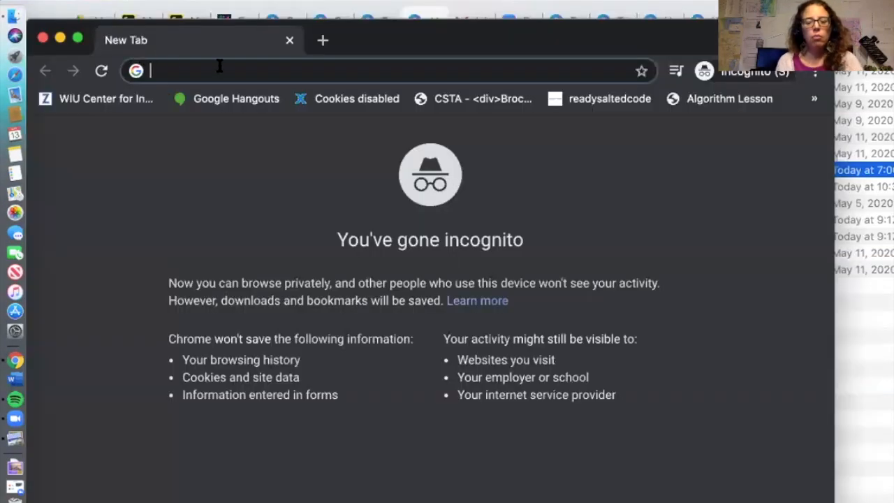
key("super+v")
key("Return")
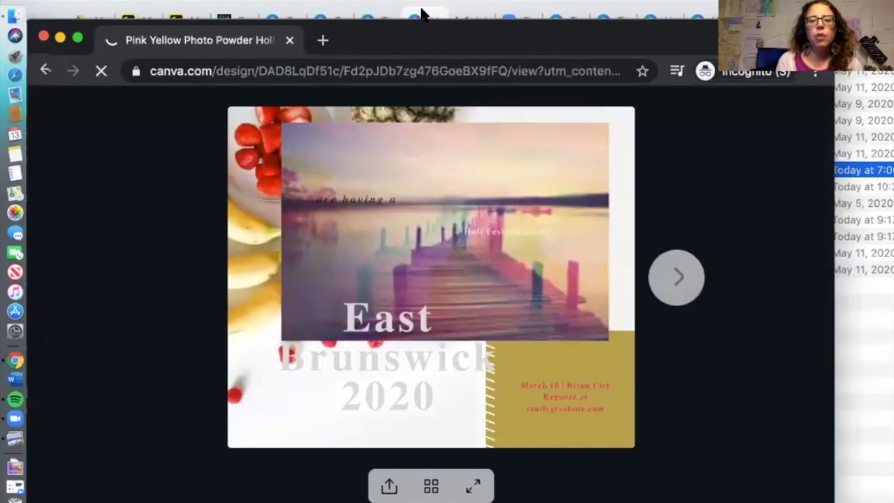
left_click_drag(415, 40, 422, 14)
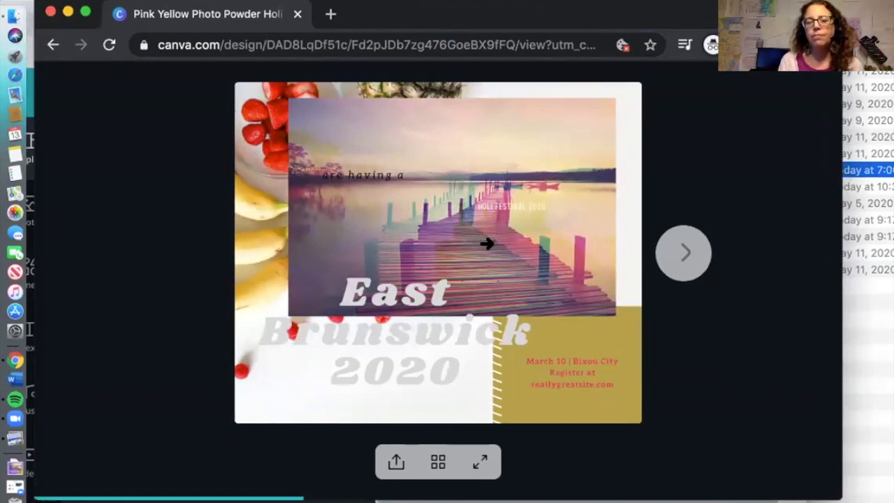
Step: Copy the design link from the shared view and page through the design's pages
left_click(396, 463)
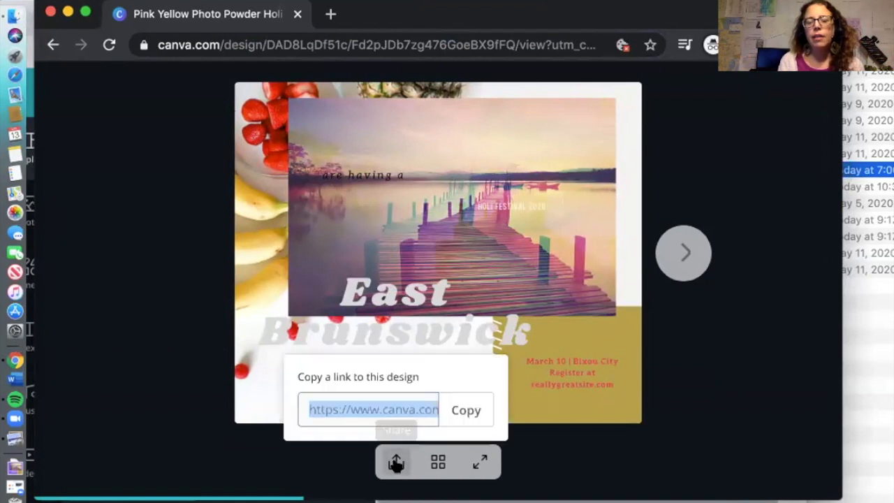
left_click(454, 412)
left_click(684, 253)
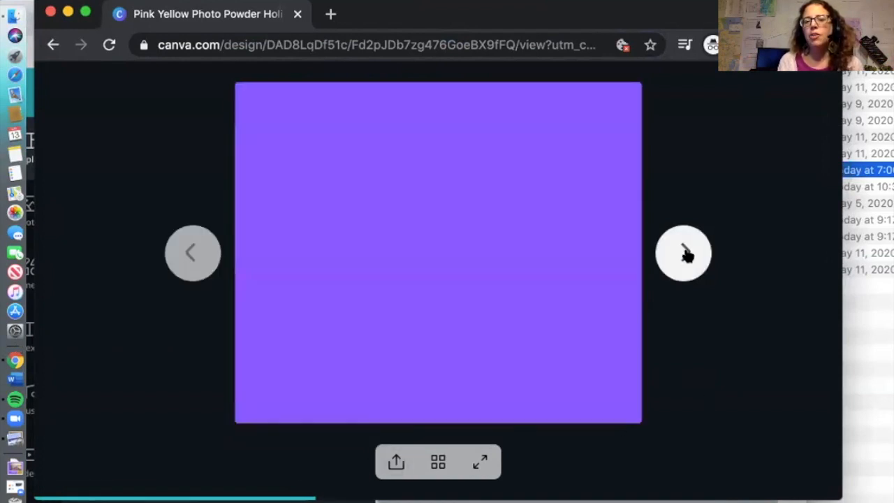
left_click(197, 254)
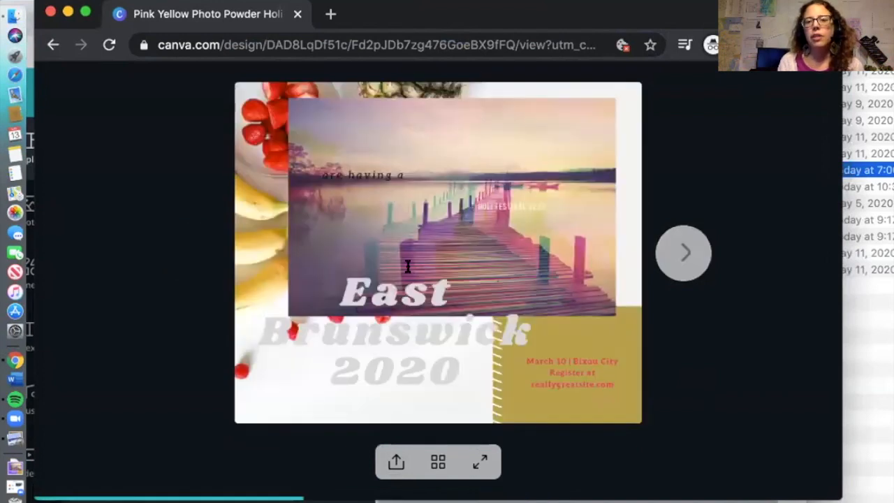
left_click(524, 335)
left_click(524, 335)
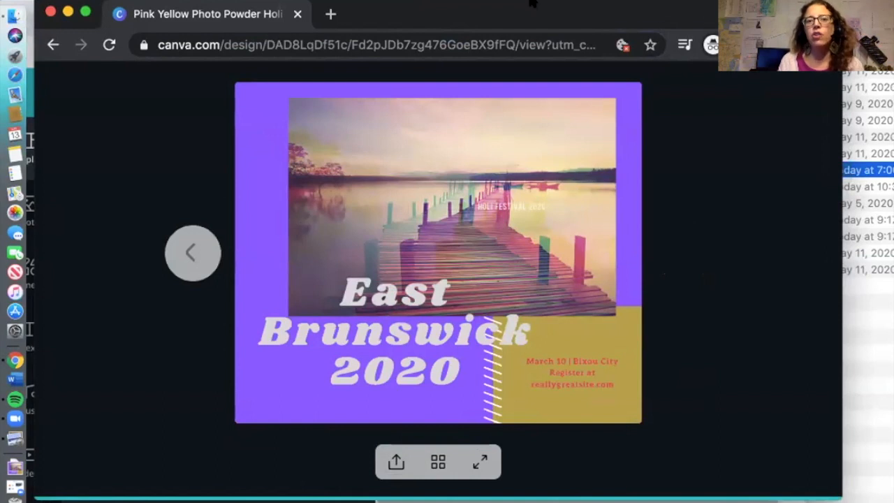
Step: Move the incognito window out of the way, return to the design editor and close the share link settings
left_click_drag(541, 21, 538, 260)
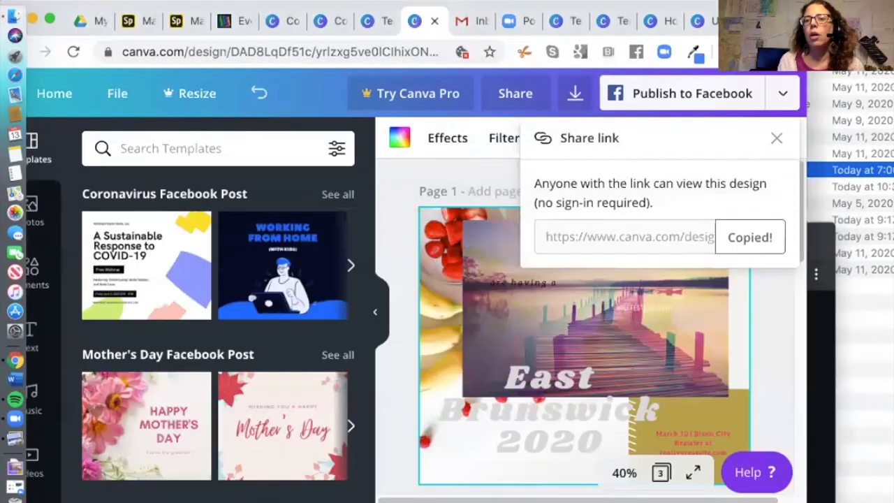
left_click(754, 140)
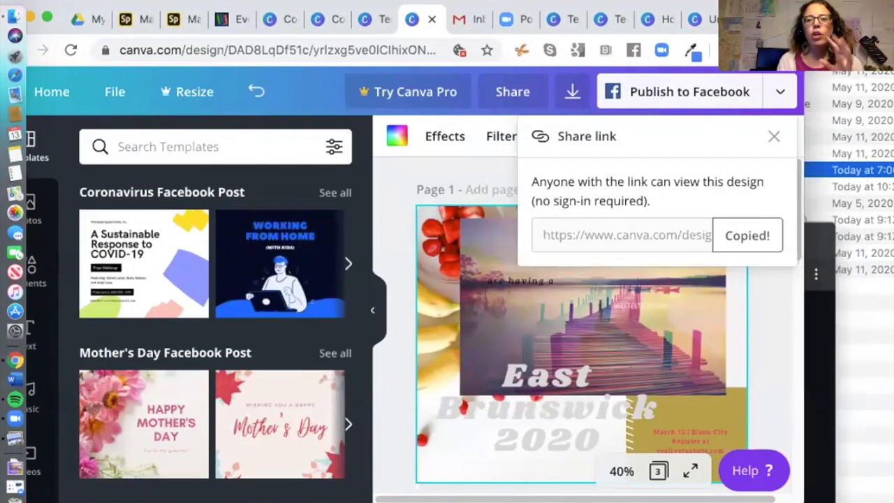
left_click(772, 138)
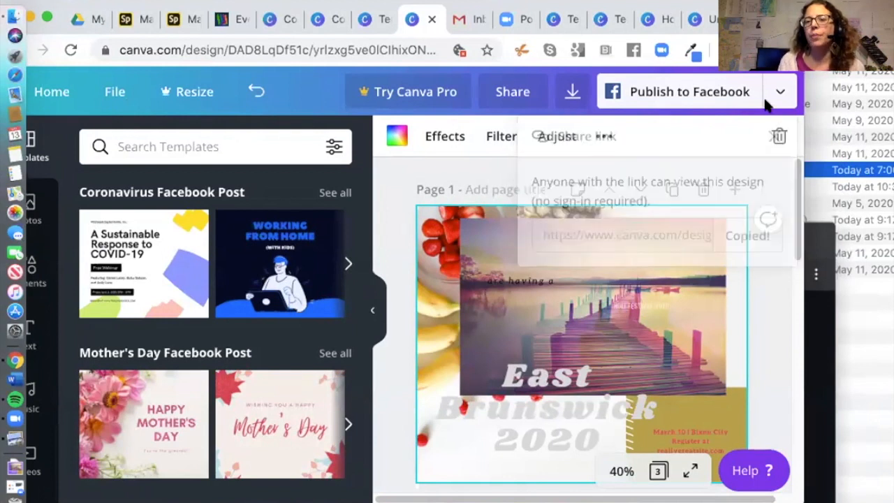
Step: Examine the full list of publishing options, including social media, print products, Embed, Website and Microsoft PowerPoint
left_click(775, 91)
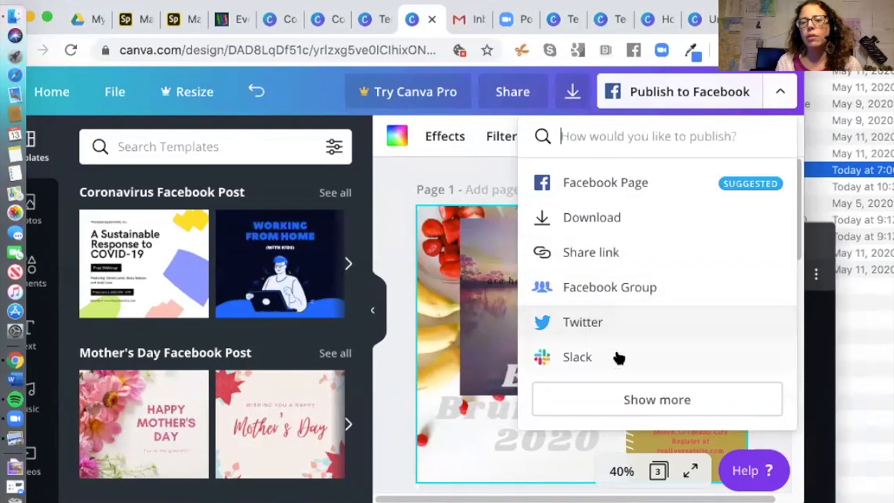
left_click(675, 398)
scroll(658, 327, "down", 10)
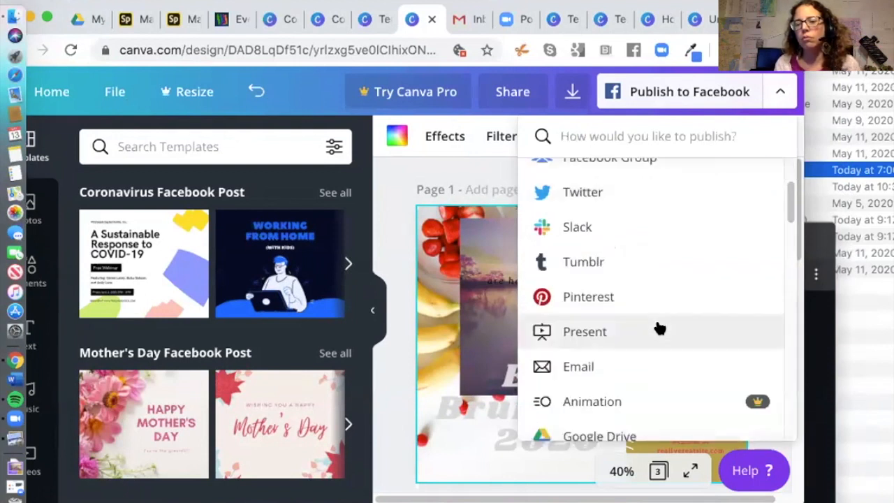
scroll(658, 328, "up", 3)
scroll(659, 326, "down", 2)
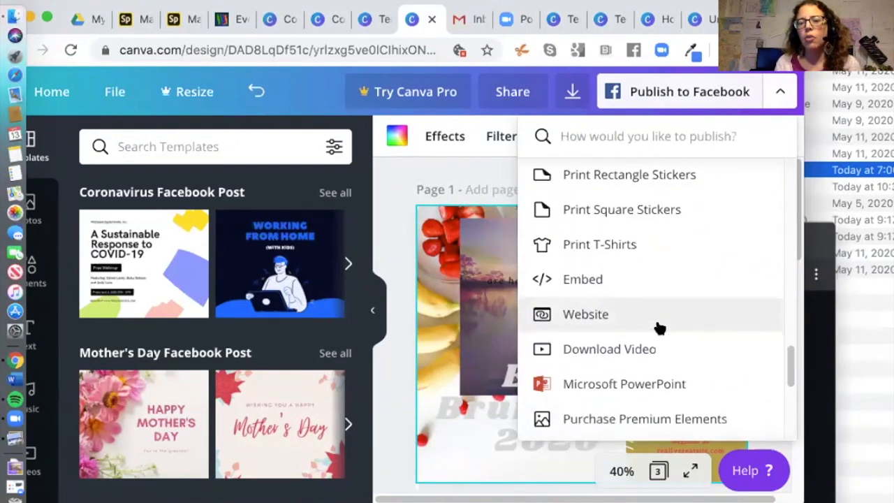
scroll(658, 325, "up", 3)
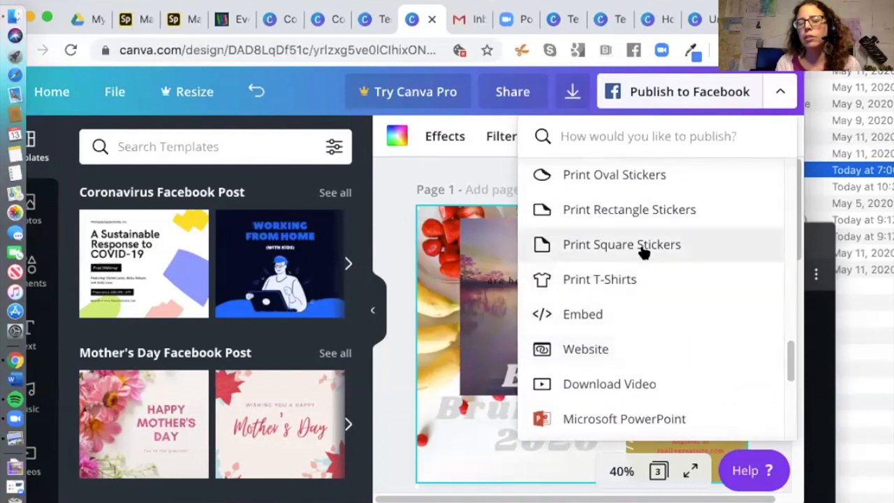
scroll(654, 295, "down", 2)
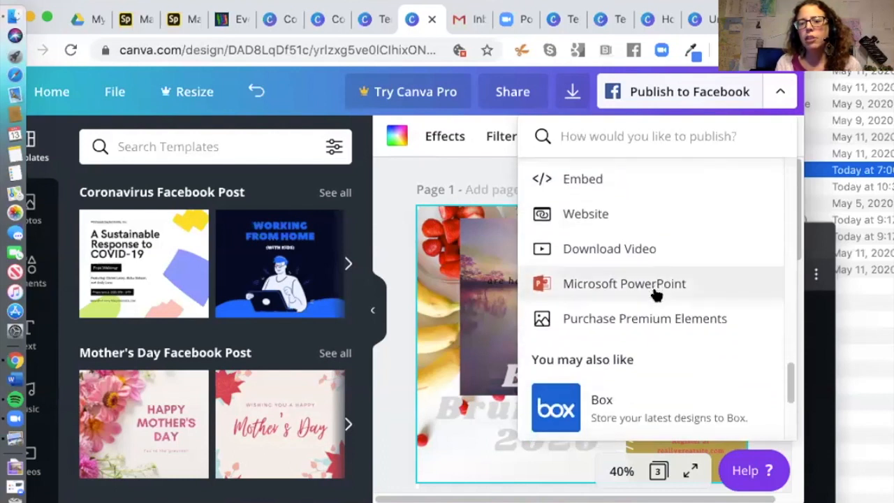
Step: Finish looking through the publishing options, return to the home page and open the list of all your designs
scroll(654, 295, "down", 3)
scroll(656, 295, "up", 6)
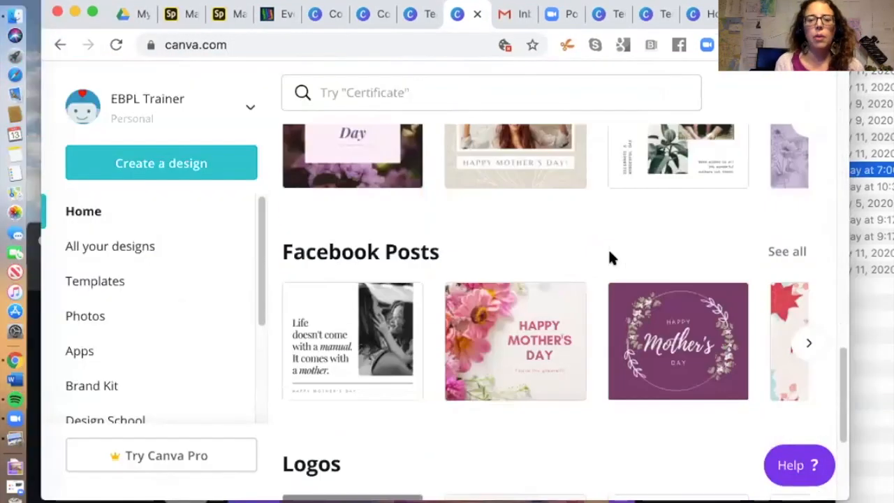
scroll(610, 254, "down", 2)
scroll(609, 255, "up", 10)
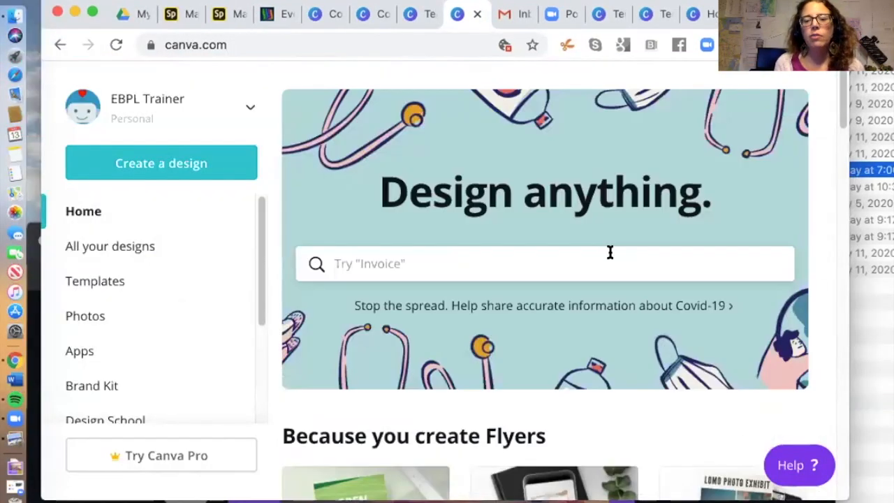
scroll(608, 257, "down", 5)
scroll(608, 257, "up", 5)
left_click(608, 255)
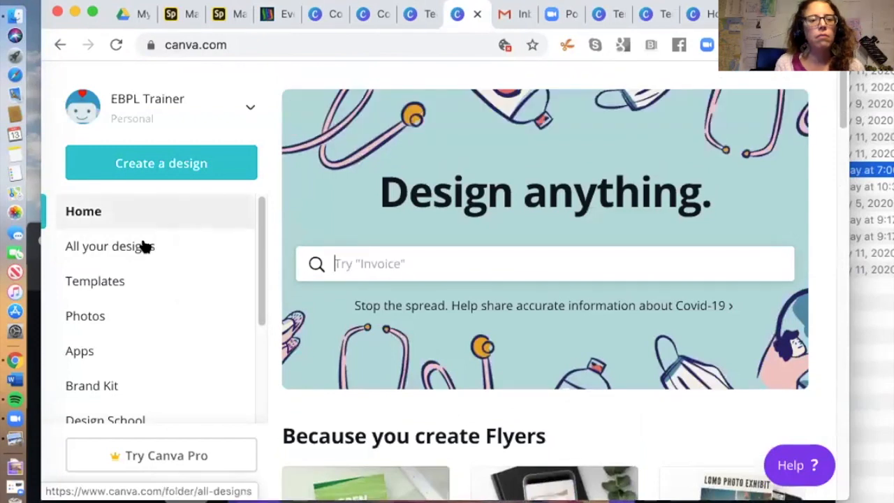
left_click(140, 245)
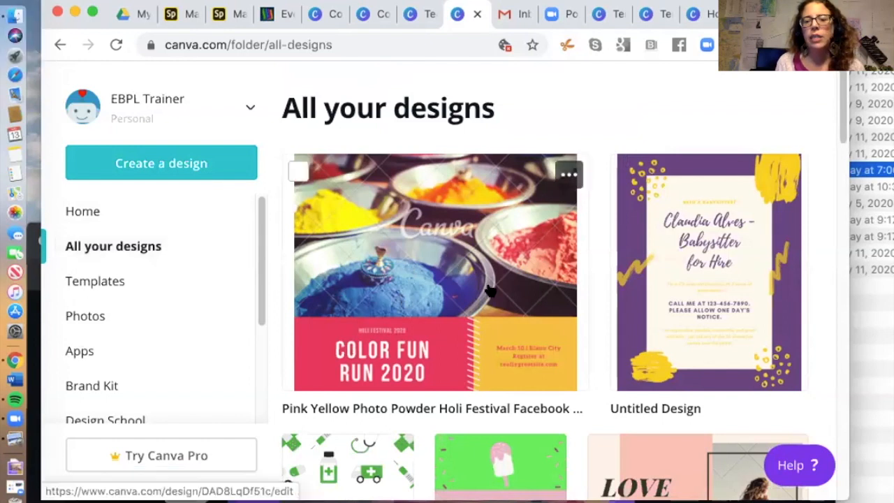
Step: Return to the home page and browse the template categories, including Flyers and Social Media, paging through the Cards templates
left_click(83, 210)
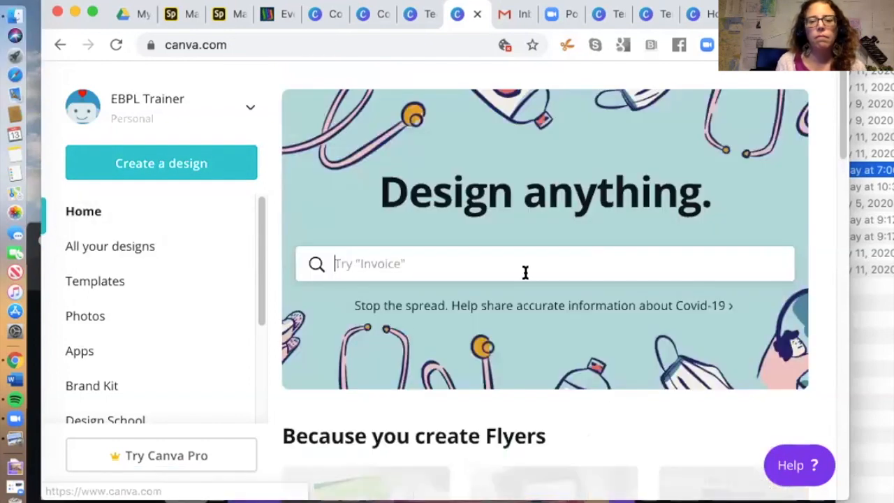
scroll(525, 272, "down", 12)
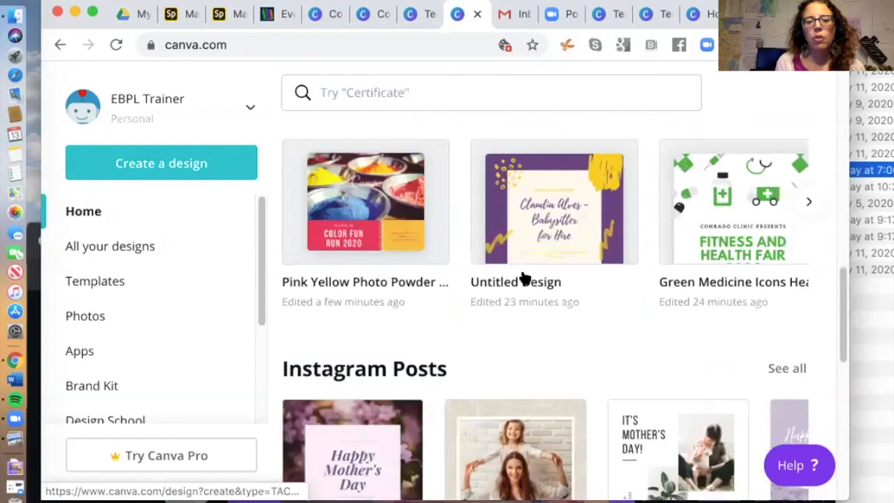
scroll(525, 278, "down", 10)
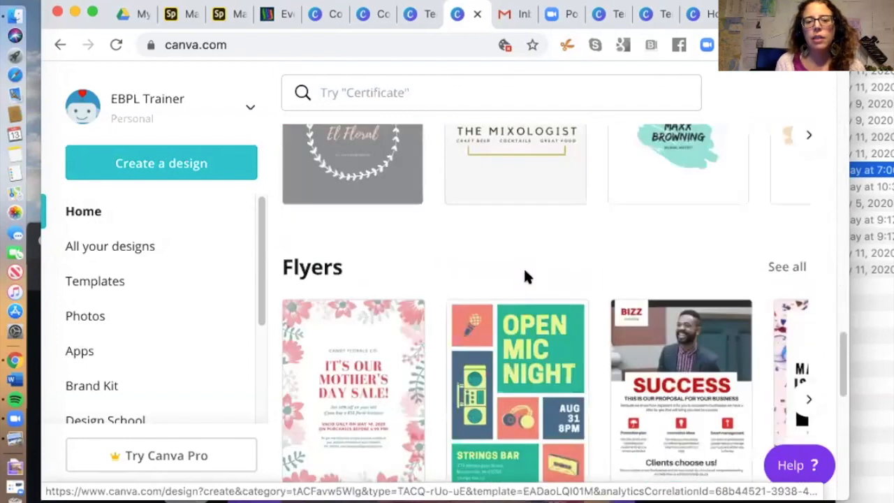
scroll(525, 277, "down", 2)
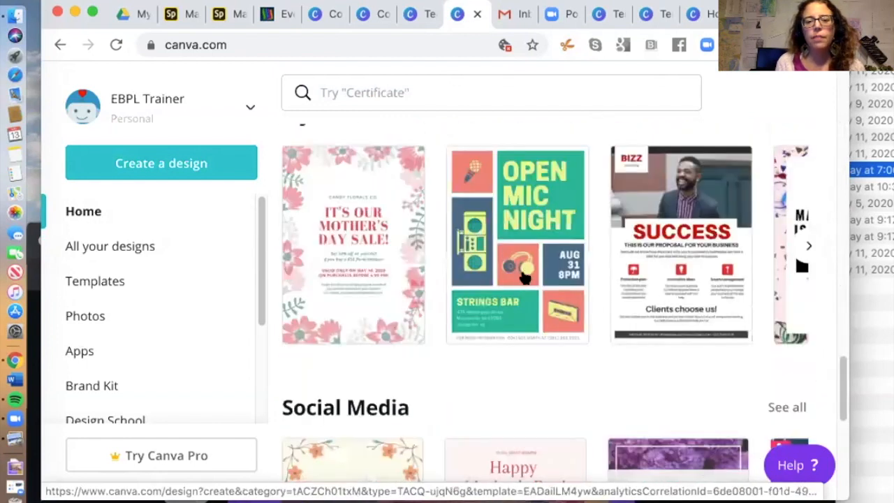
scroll(524, 276, "down", 5)
left_click(806, 325)
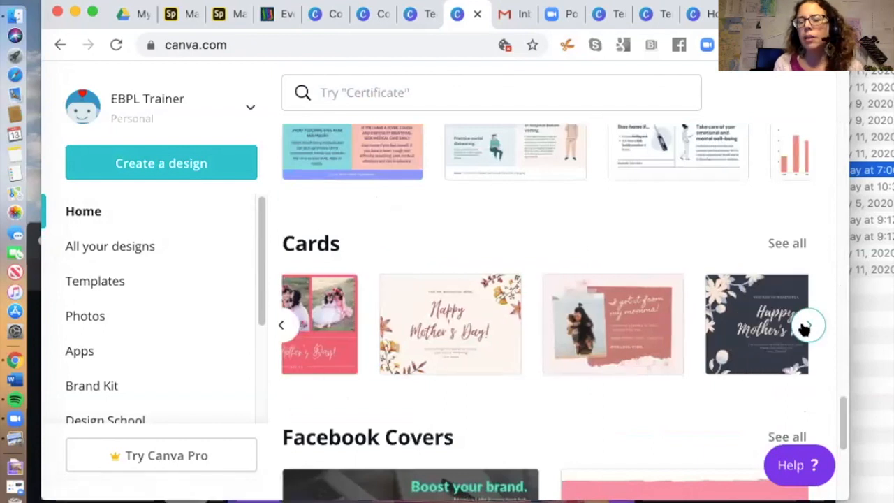
left_click(806, 325)
left_click(806, 327)
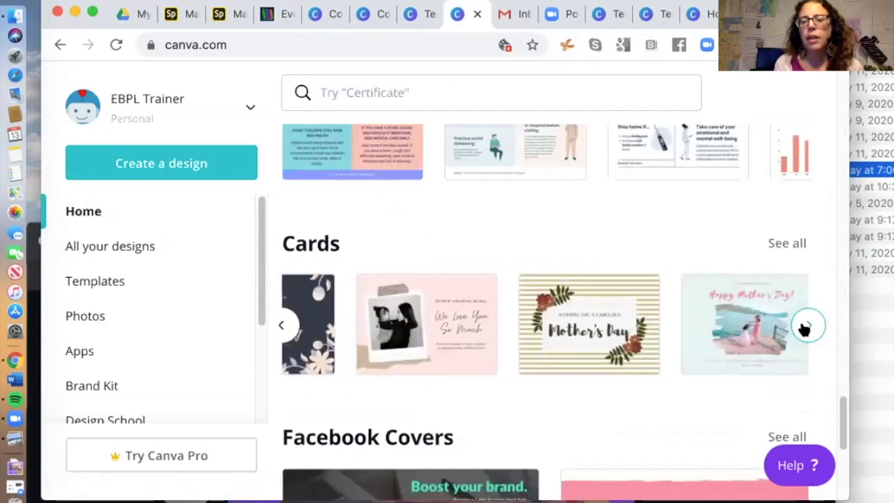
Step: Search the template library for "birthday"
left_click(453, 98)
type("birth")
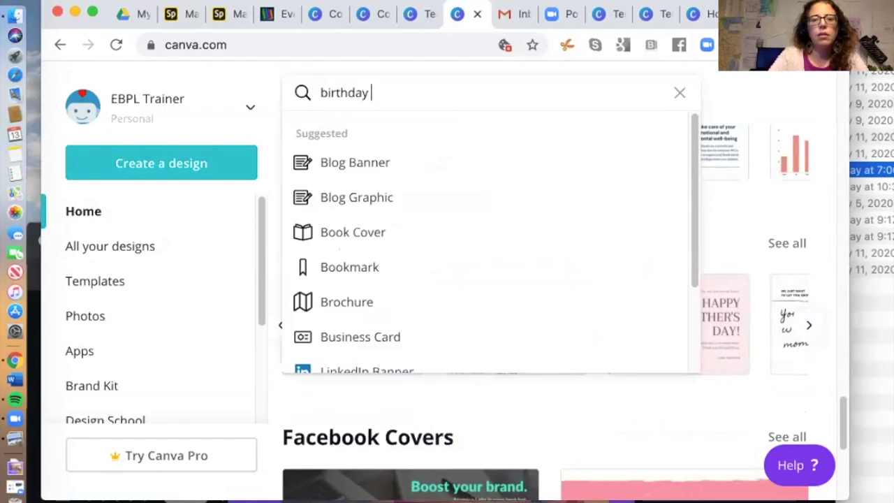
type("day")
key("Return")
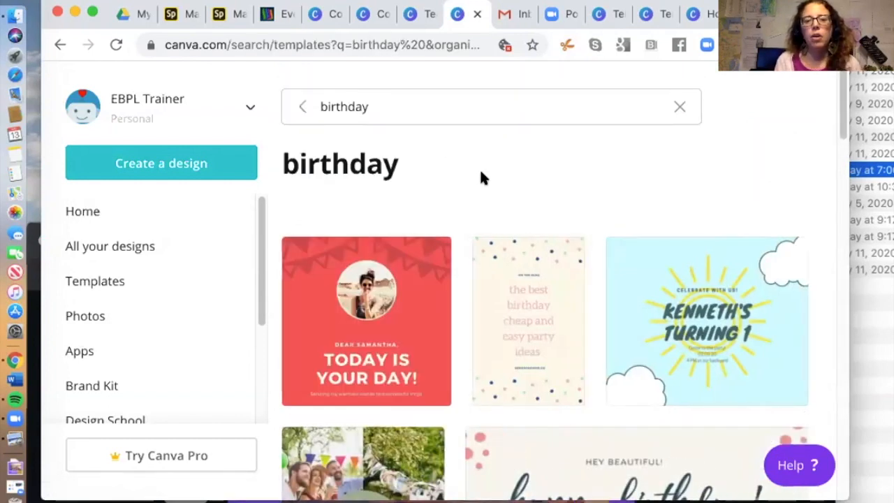
Step: Examine the range of designs offered in the birthday template results
scroll(486, 190, "down", 5)
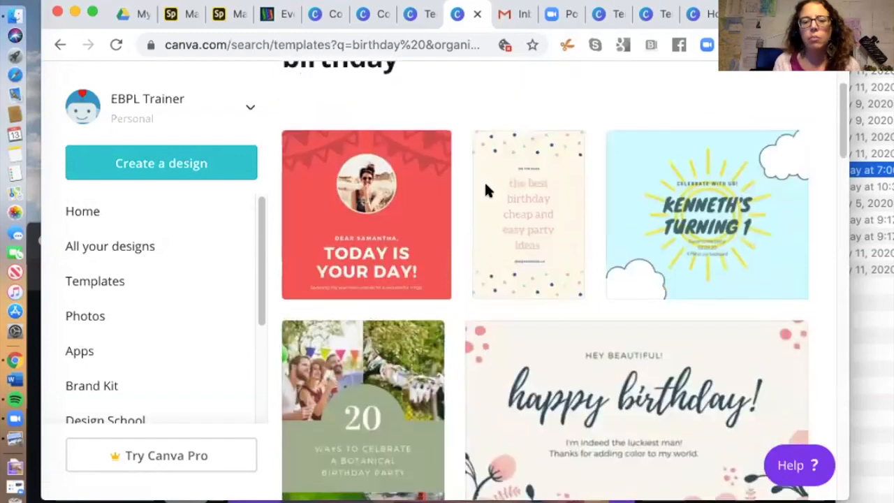
scroll(487, 190, "down", 3)
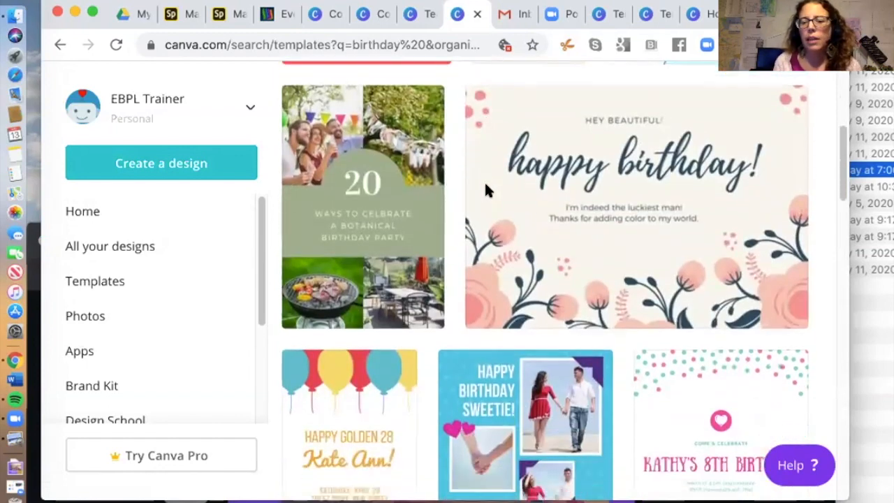
scroll(487, 190, "down", 12)
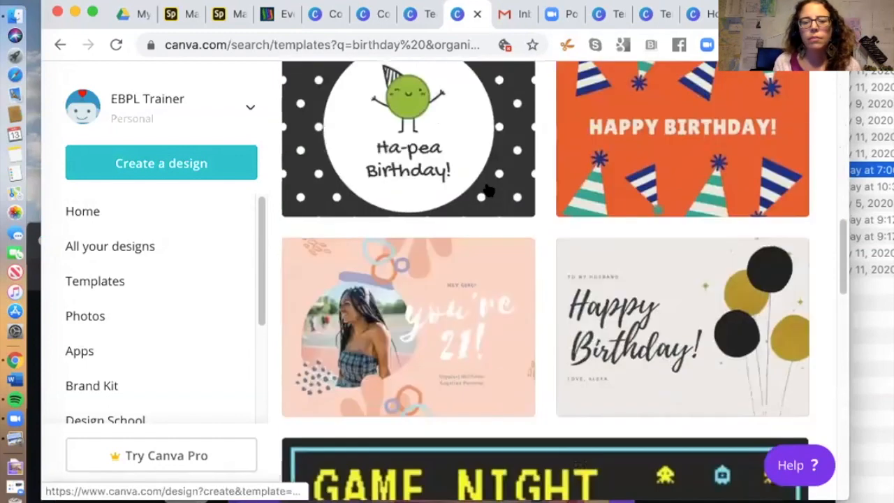
scroll(489, 190, "down", 10)
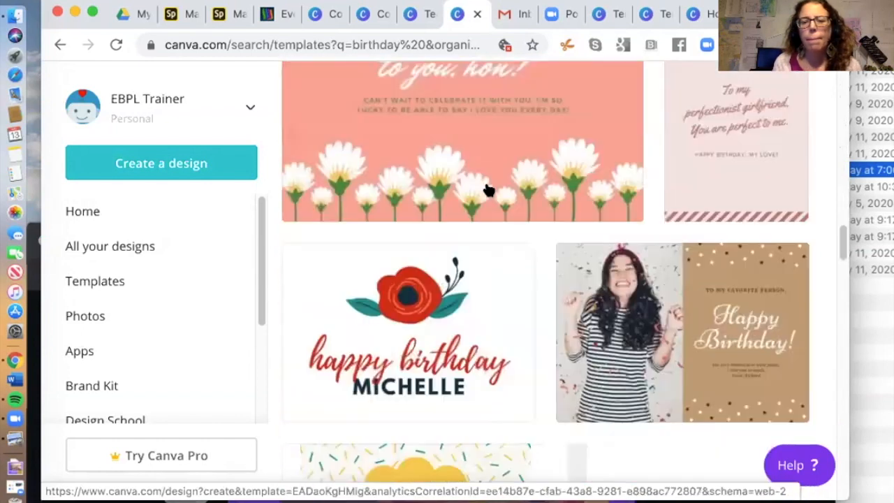
scroll(488, 190, "down", 12)
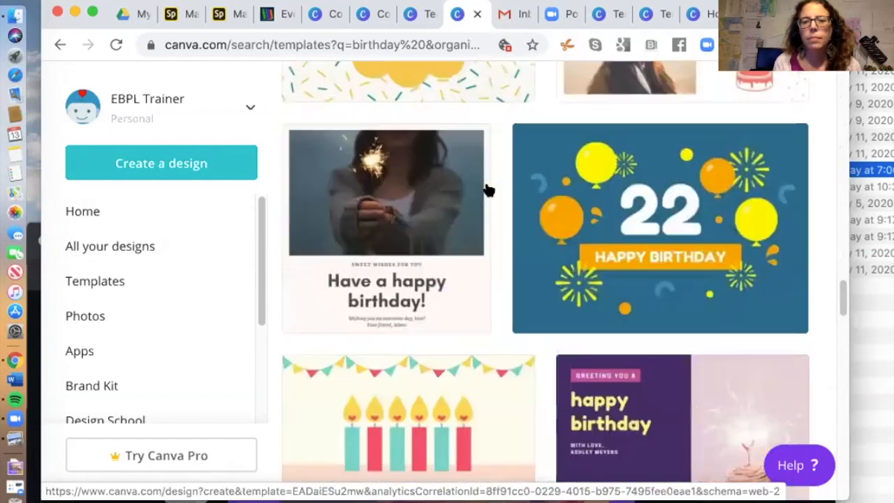
scroll(489, 190, "down", 8)
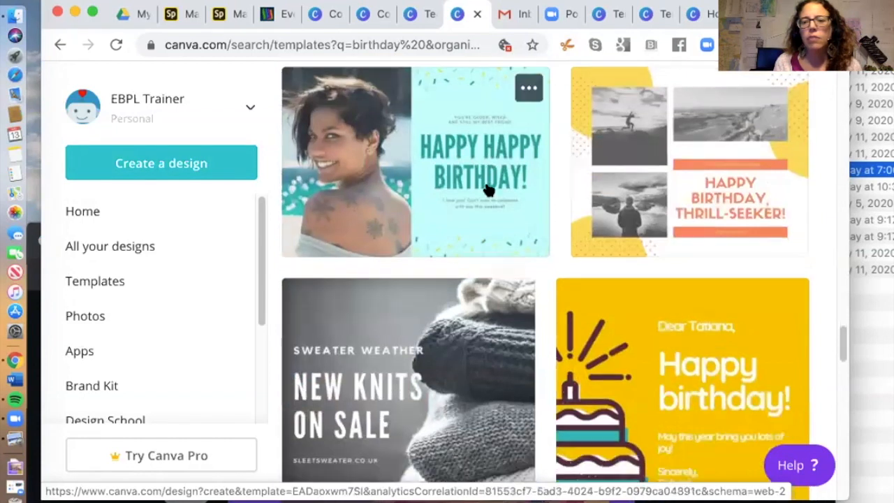
scroll(489, 190, "down", 12)
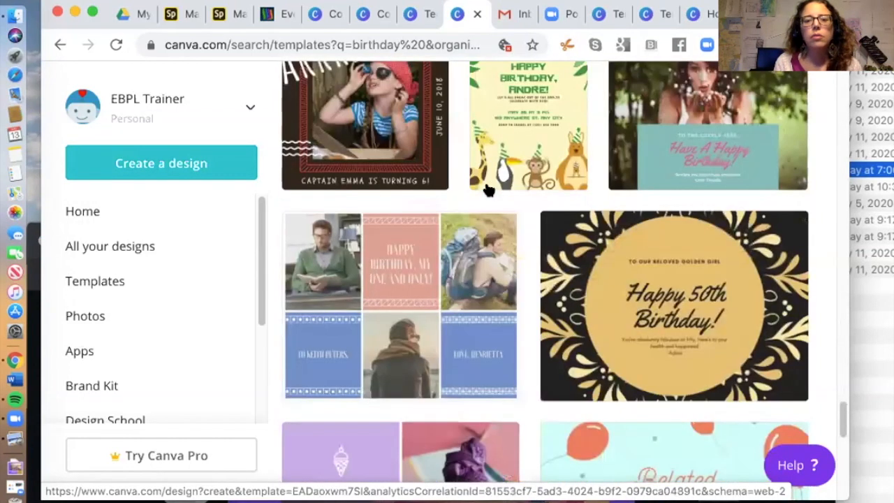
scroll(488, 190, "down", 8)
scroll(489, 190, "up", 20)
Step: Narrow the template search to the suggested Birthday Card category
left_click(435, 107)
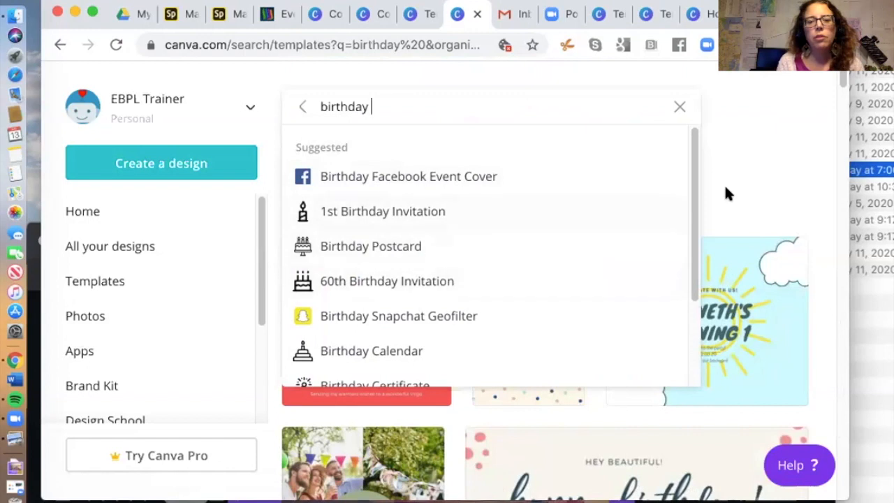
left_click_drag(692, 199, 680, 165)
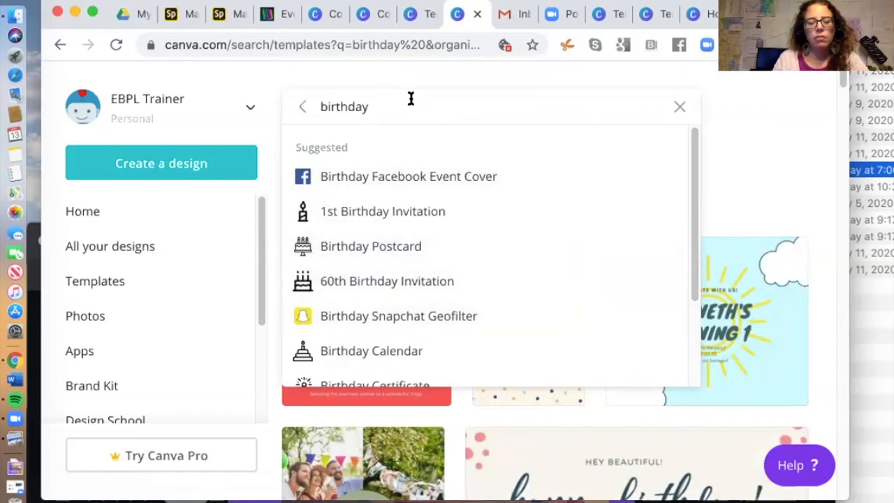
type("card")
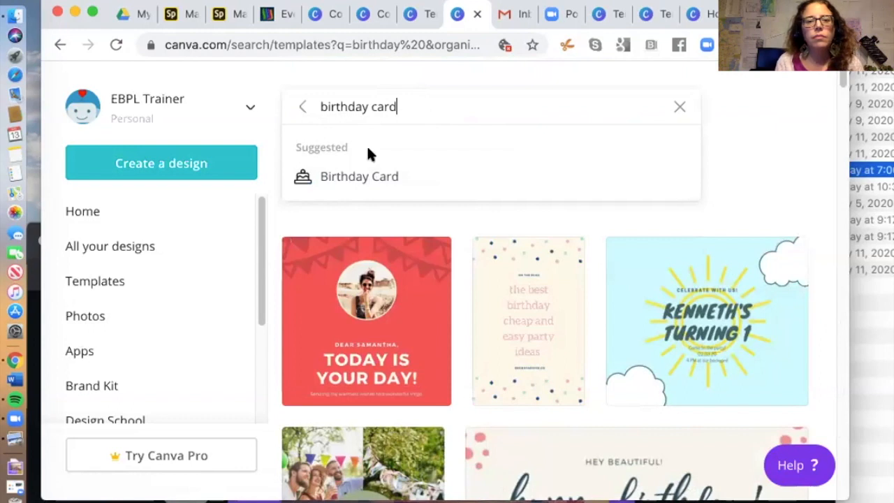
left_click(357, 179)
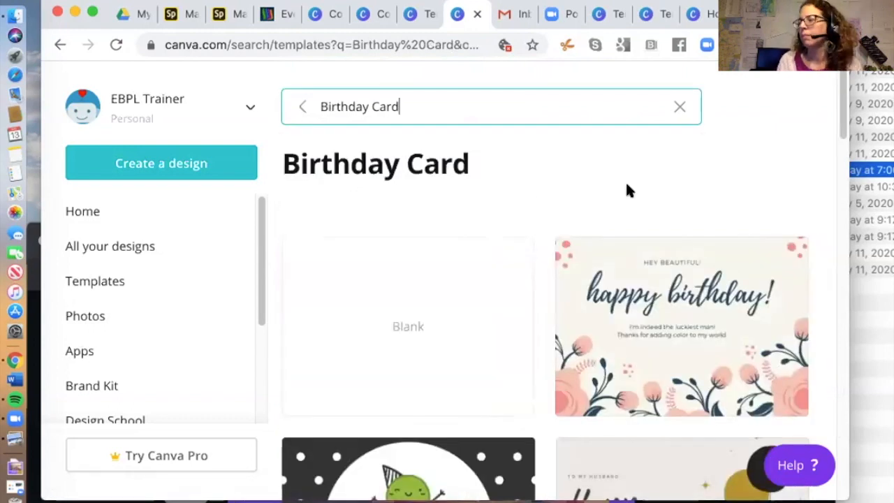
Step: Examine the available Birthday Card templates, comparing photo, floral, cake and balloon layouts
scroll(626, 185, "down", 5)
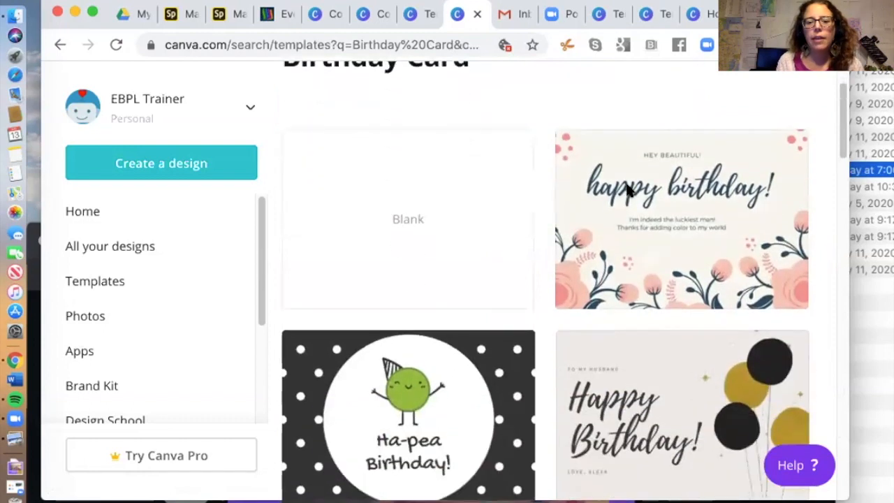
scroll(627, 188, "down", 10)
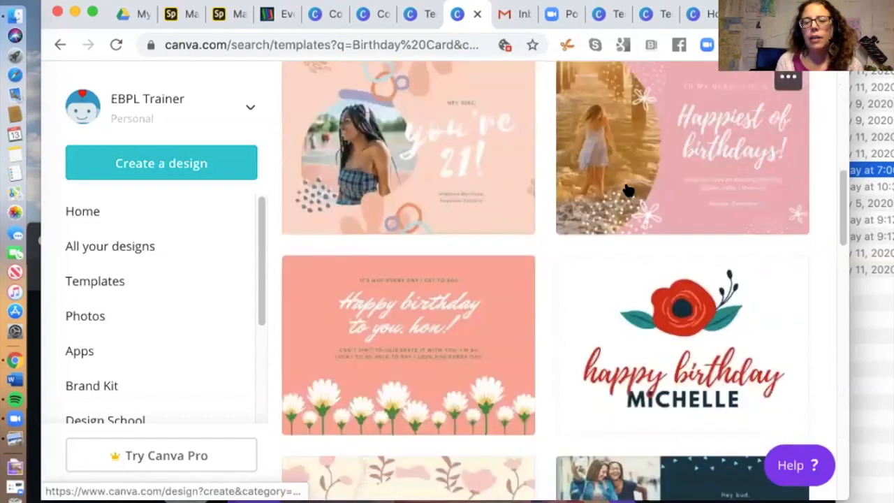
scroll(626, 189, "down", 8)
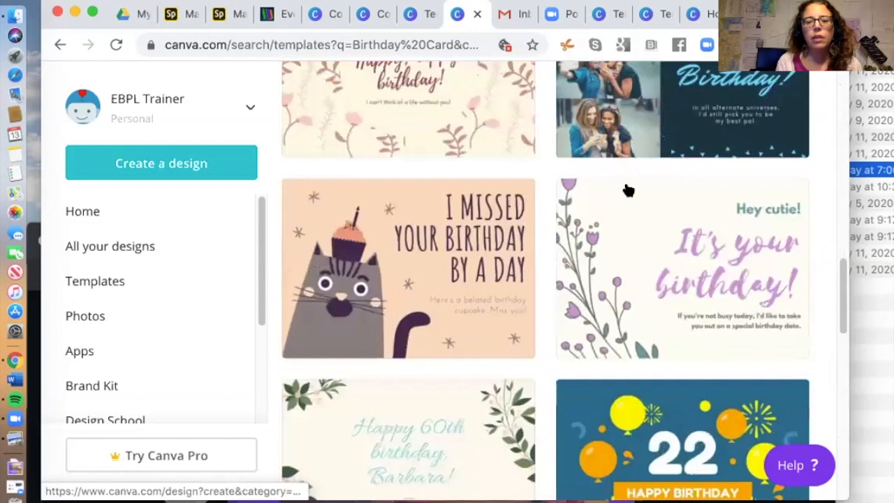
scroll(627, 189, "down", 1)
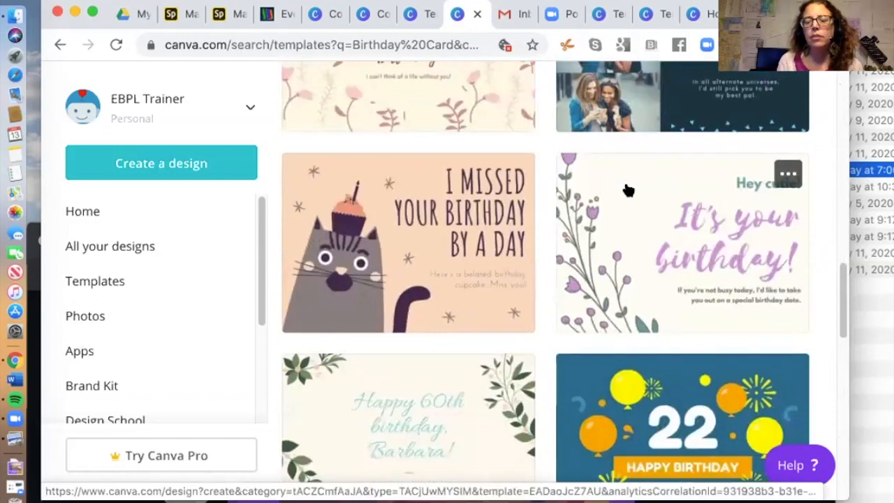
scroll(628, 189, "down", 4)
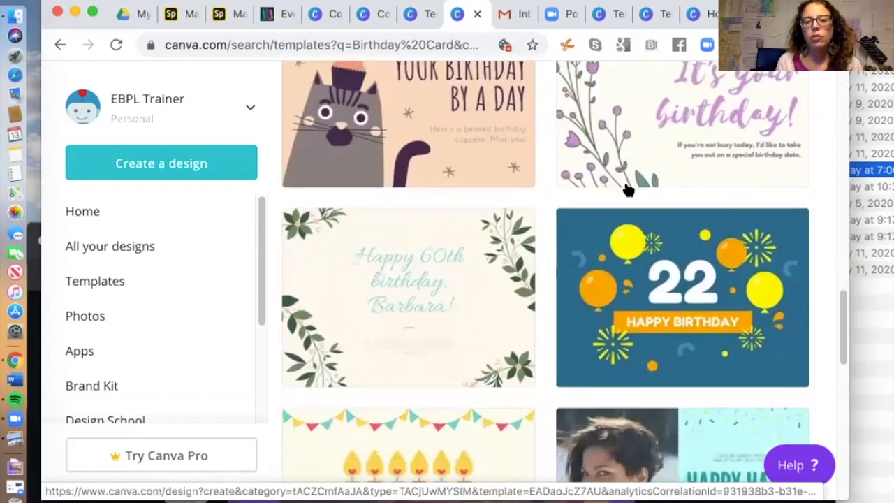
scroll(628, 190, "down", 10)
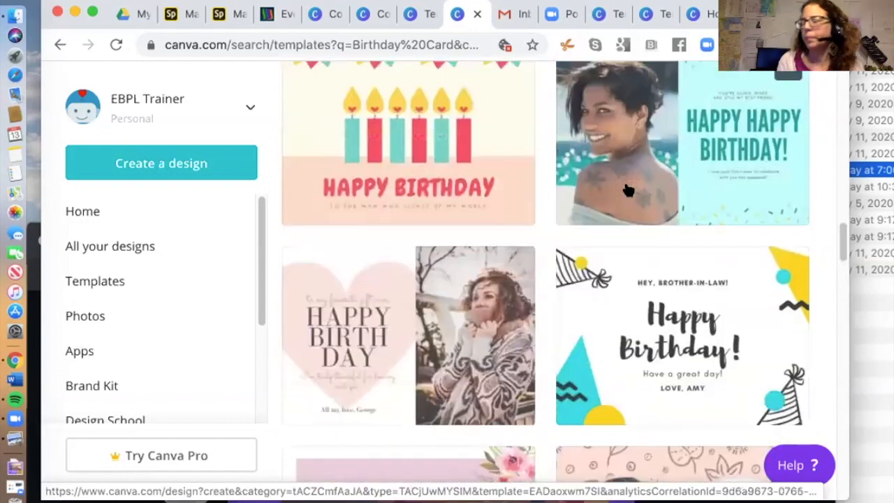
scroll(627, 190, "down", 7)
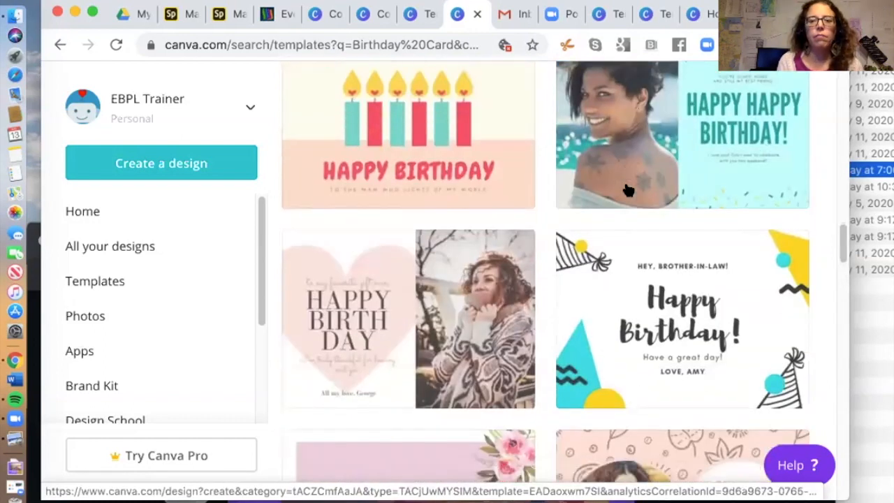
scroll(627, 190, "down", 6)
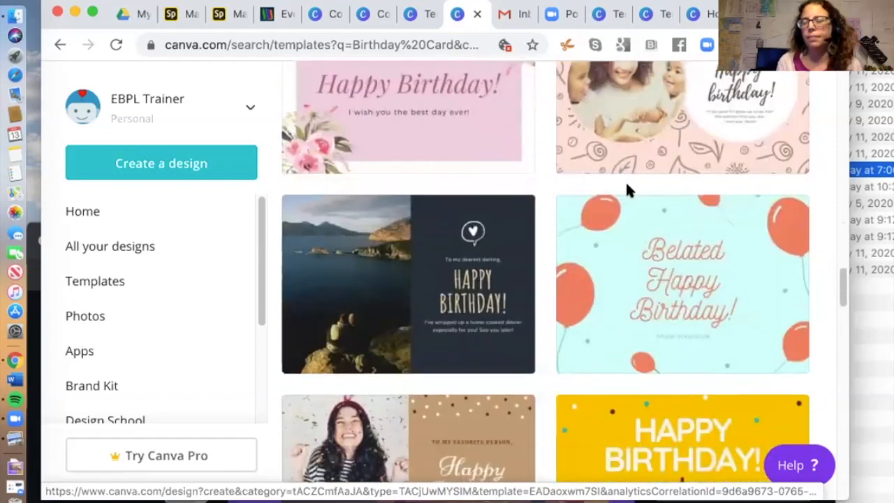
scroll(626, 186, "down", 3)
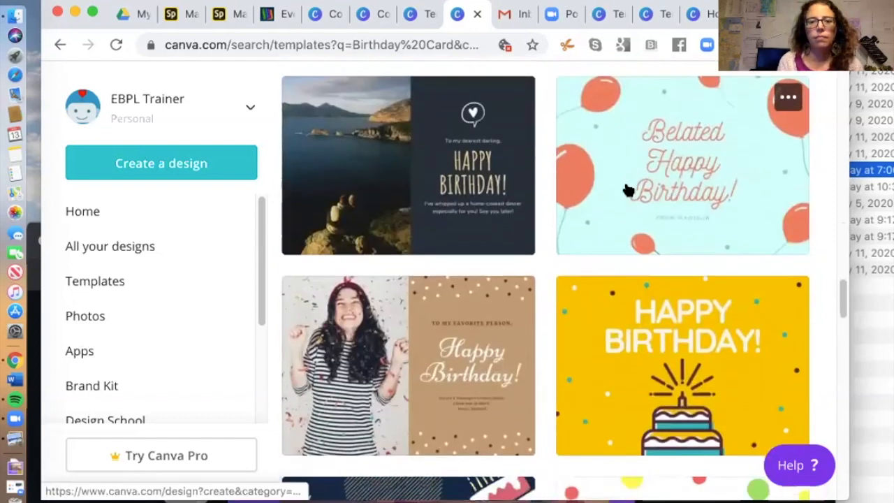
scroll(627, 189, "down", 5)
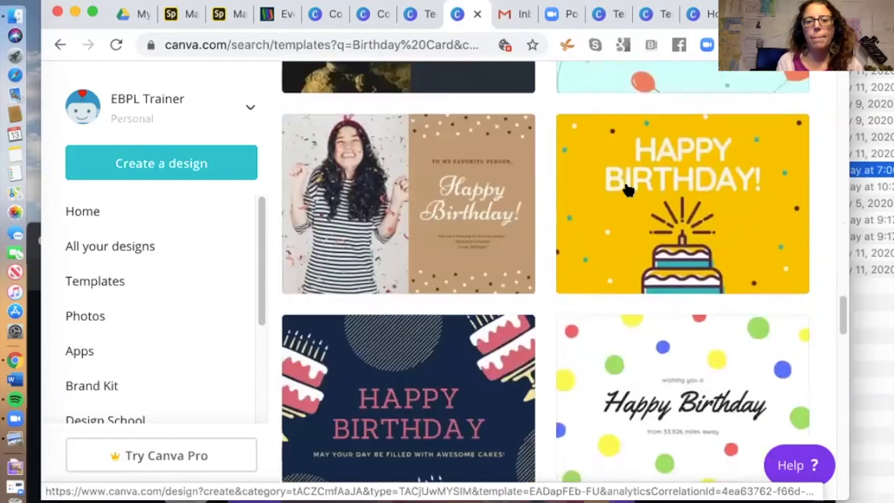
scroll(627, 190, "down", 6)
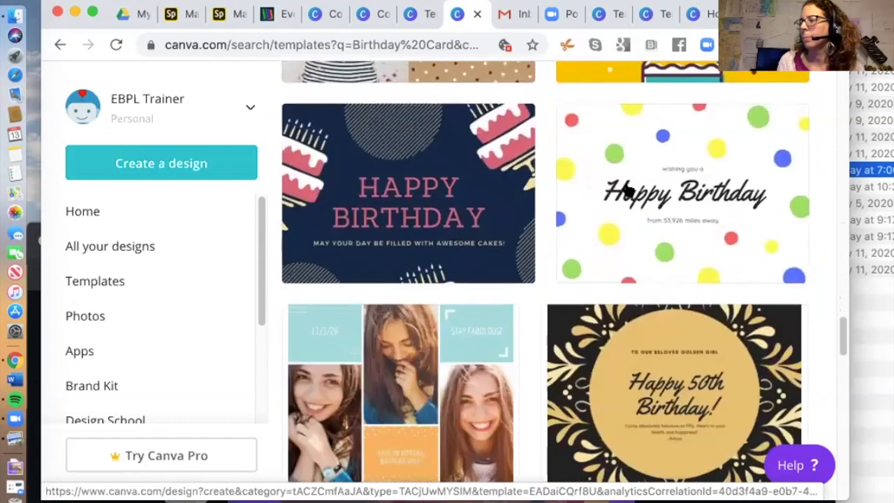
scroll(628, 190, "down", 4)
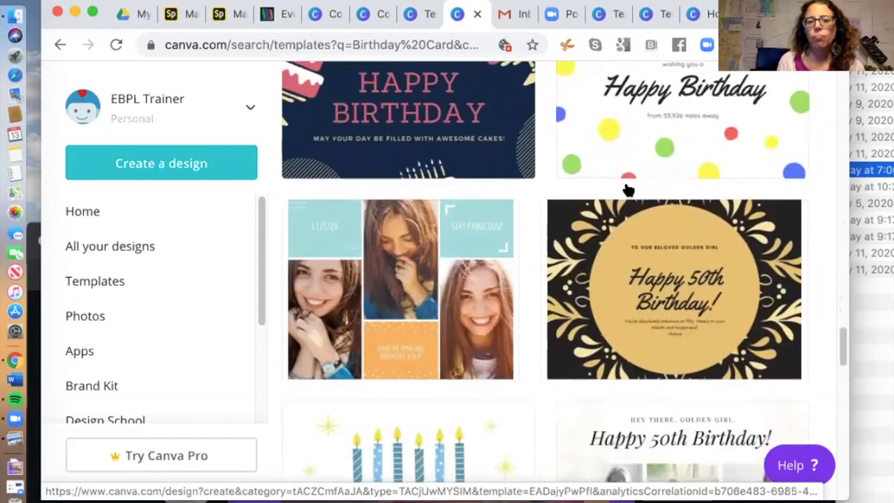
Step: Examine further Birthday Card templates, comparing milestone-age, belated, family-themed and photo designs
scroll(628, 190, "down", 2)
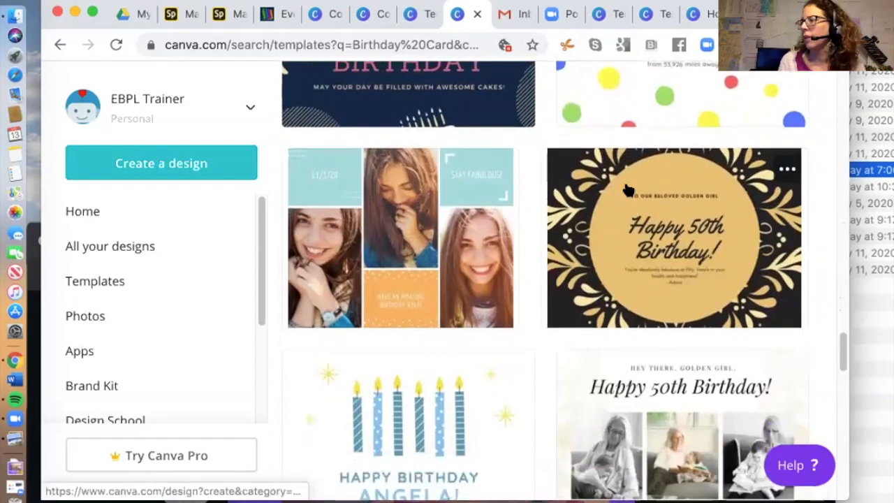
scroll(628, 190, "down", 2)
scroll(628, 190, "down", 3)
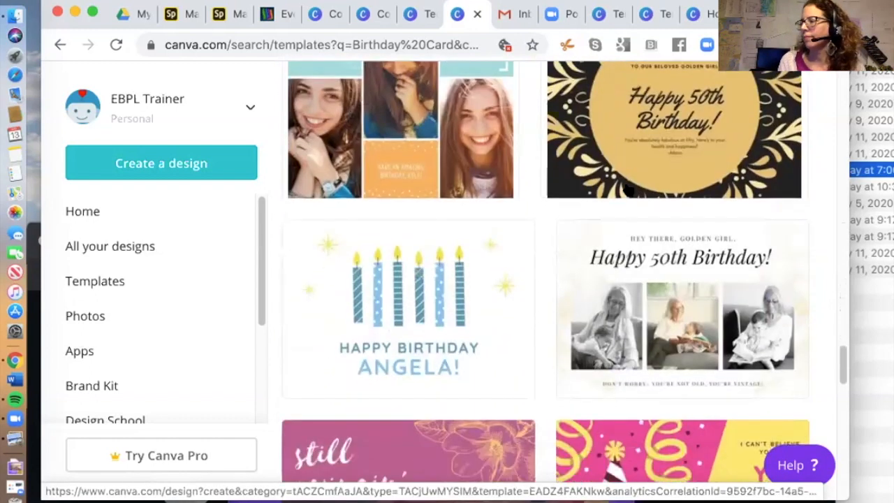
scroll(628, 190, "down", 1)
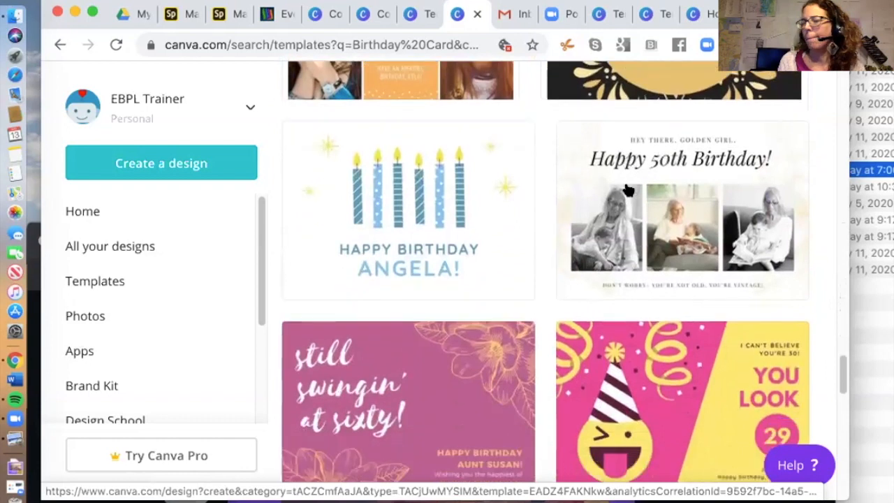
scroll(627, 190, "down", 2)
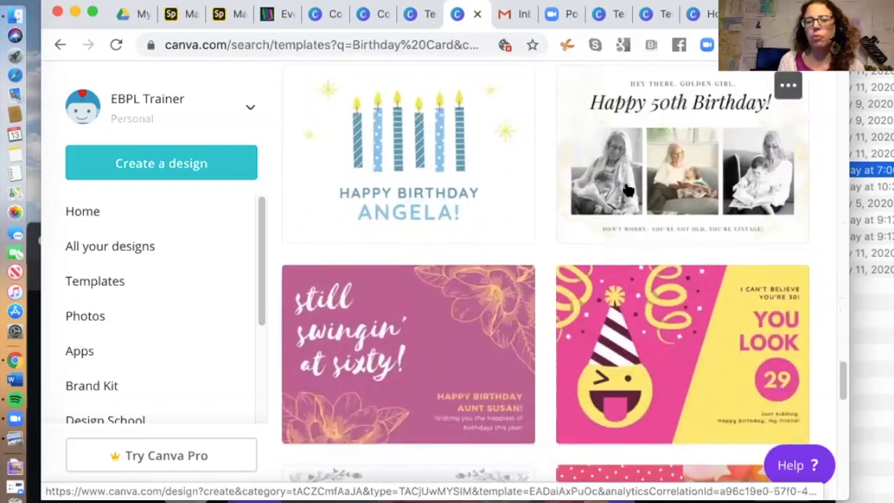
scroll(627, 190, "up", 1)
scroll(628, 190, "down", 8)
scroll(628, 190, "down", 1)
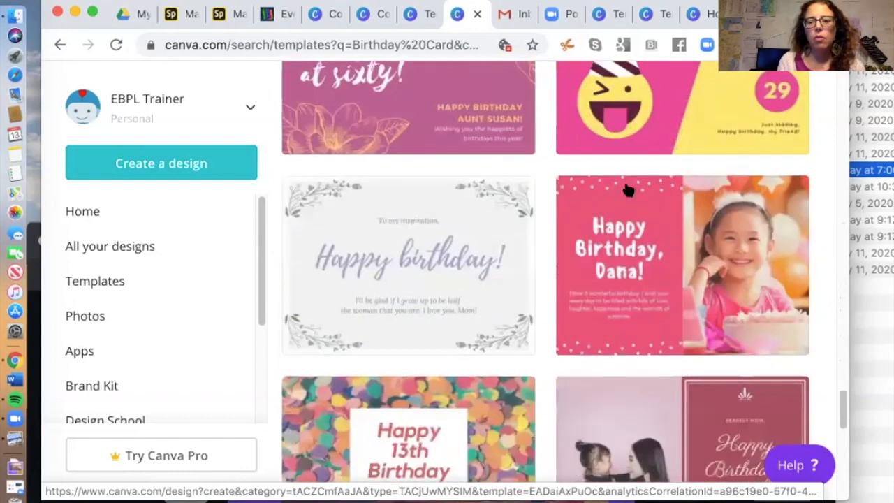
scroll(628, 190, "down", 16)
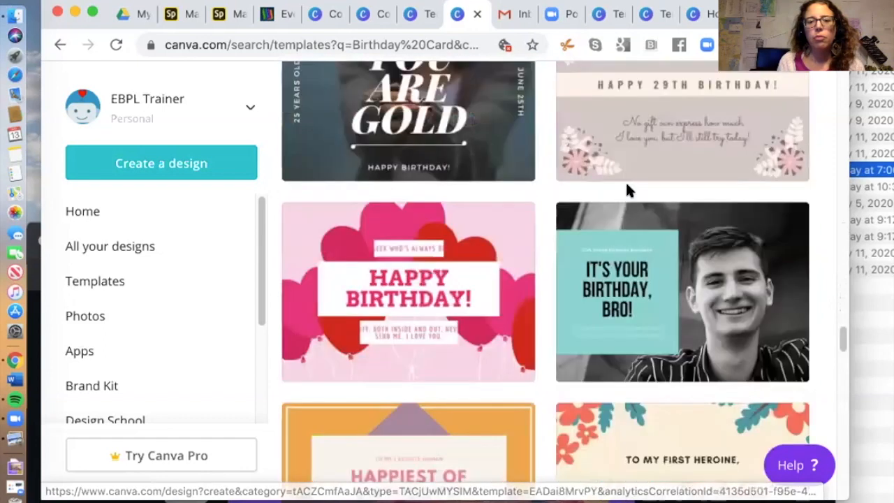
scroll(626, 190, "down", 4)
scroll(626, 190, "down", 6)
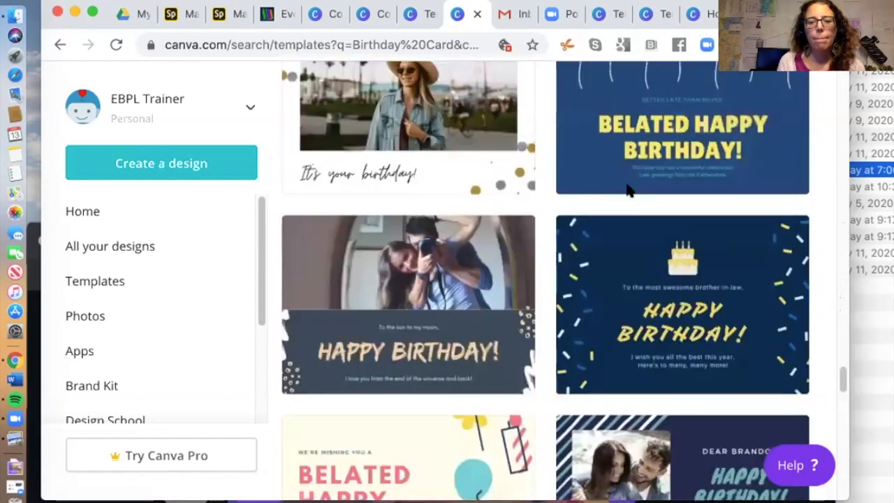
scroll(626, 189, "down", 10)
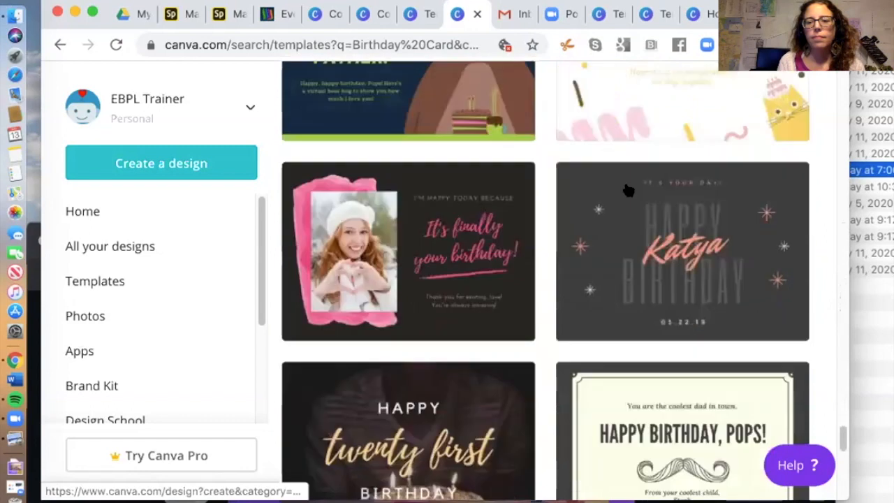
scroll(627, 190, "down", 2)
scroll(626, 190, "down", 7)
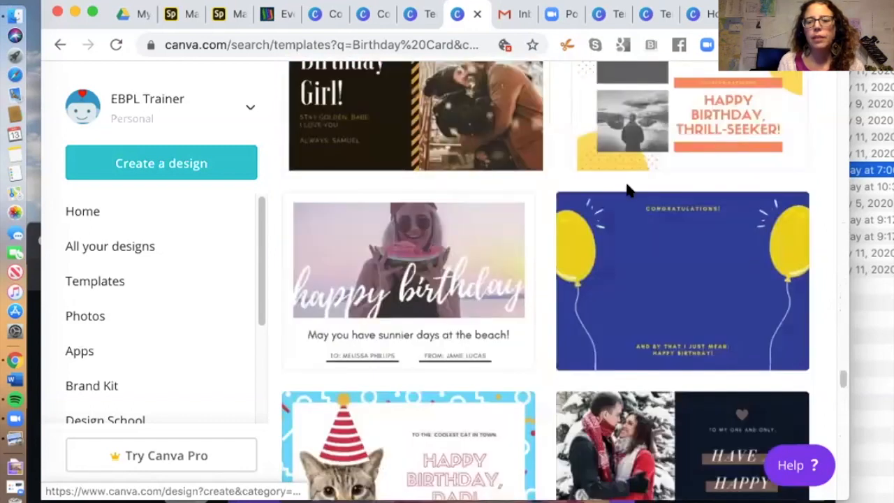
Step: Open the blue "Congratulations!" card template with two yellow balloons and try selecting its headline and closing message
mouse_move(668, 239)
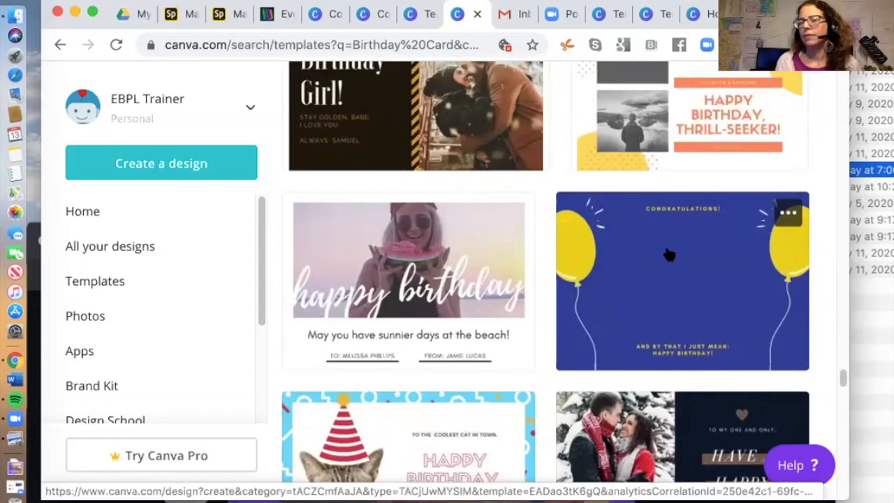
left_click(666, 254)
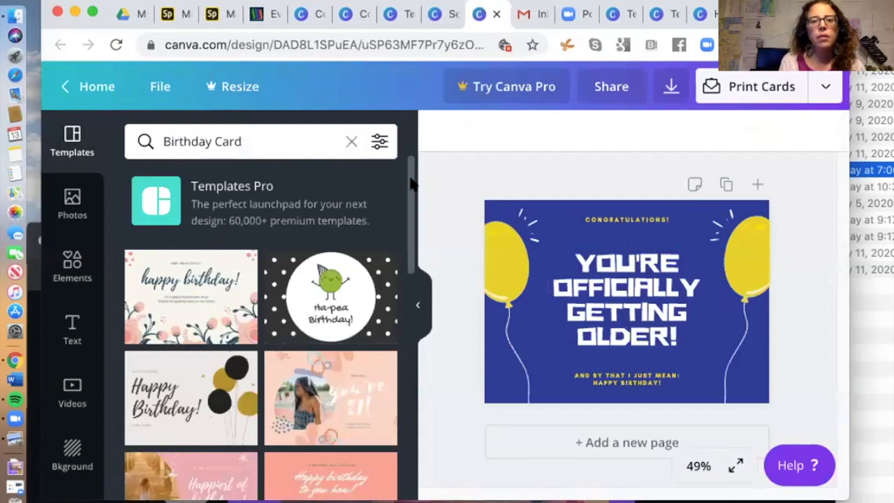
scroll(412, 183, "down", 10)
left_click_drag(412, 222, 411, 183)
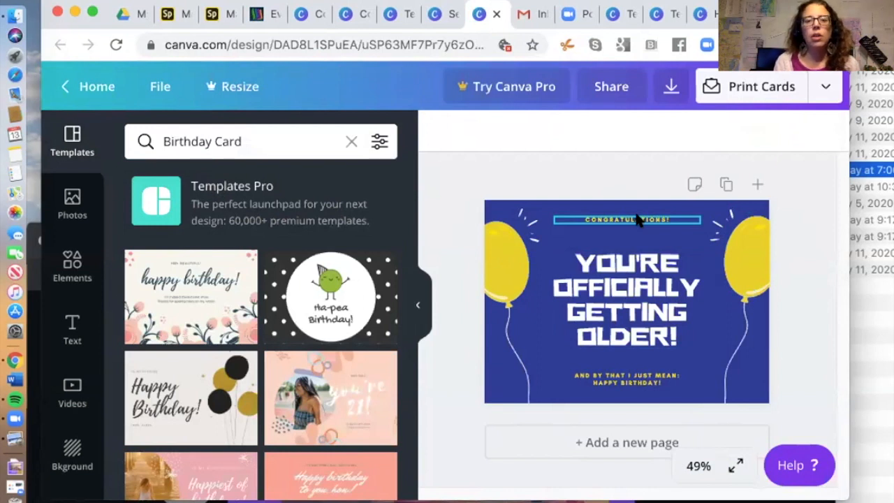
left_click(617, 271)
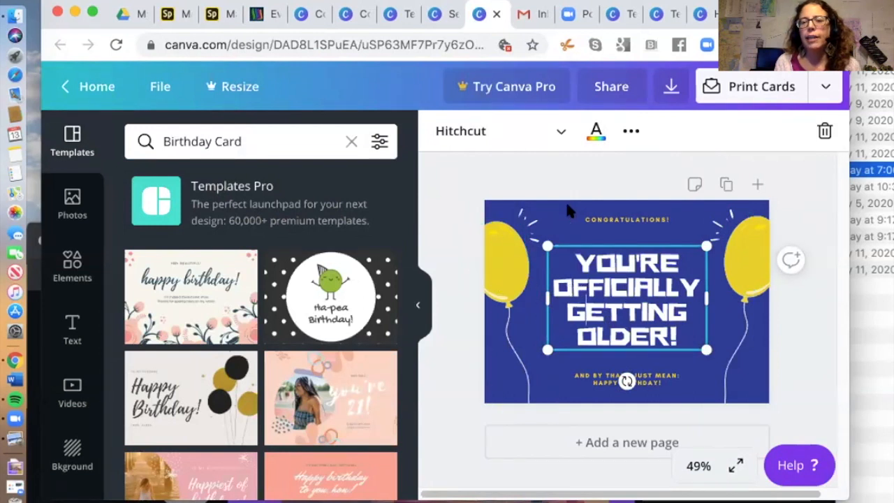
left_click(595, 375)
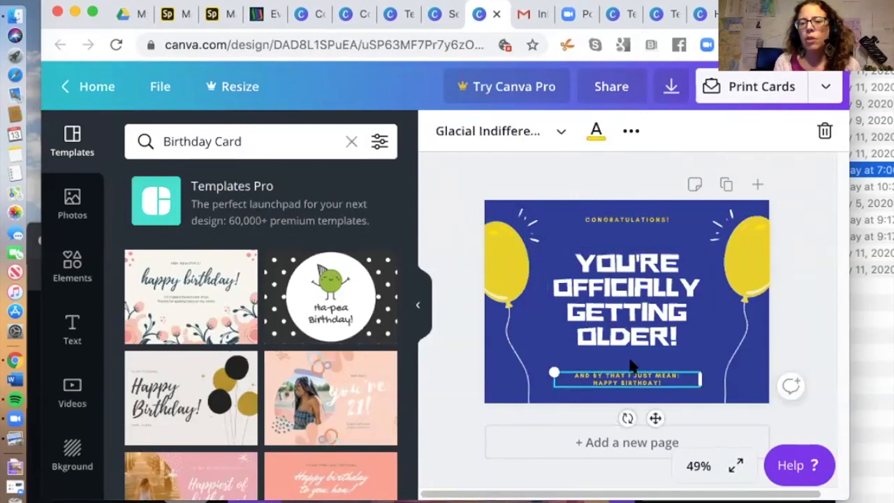
Step: Add the font combination with a capitalised name above "Swimming Instructor" to the card
left_click(73, 328)
scroll(283, 297, "down", 3)
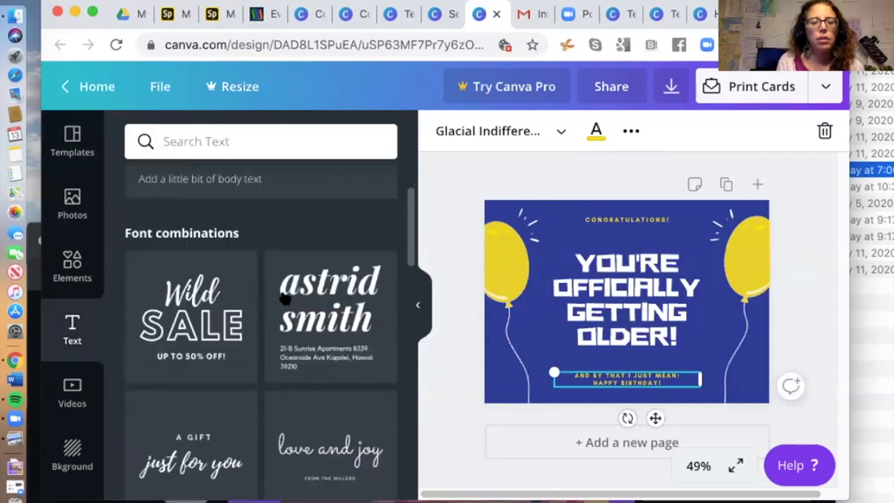
scroll(283, 297, "down", 4)
scroll(282, 297, "down", 6)
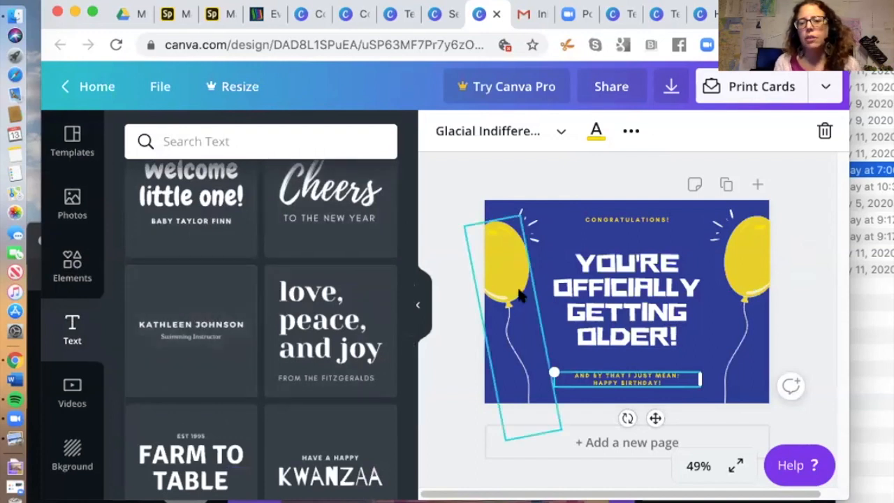
left_click(183, 327)
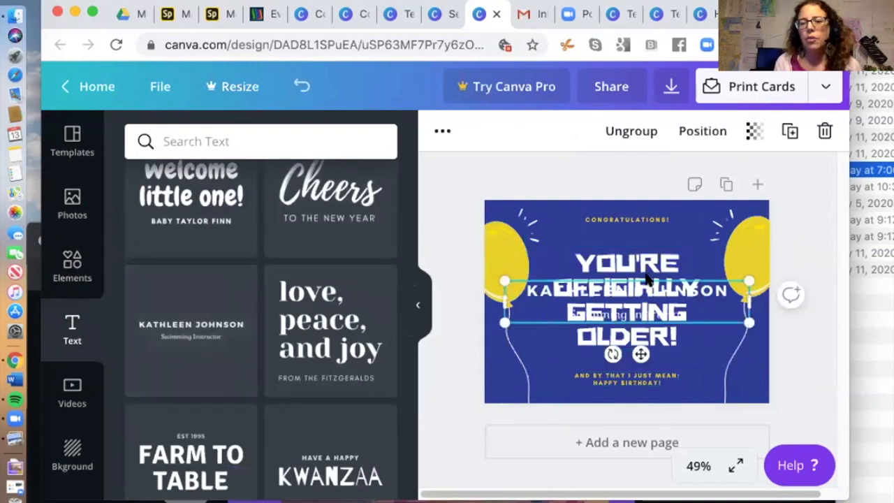
Step: Place the added text group below the headline and move "And by that I just mean: Happy Birthday!" under "Congratulations!"
left_click(632, 289)
left_click_drag(537, 280, 534, 320)
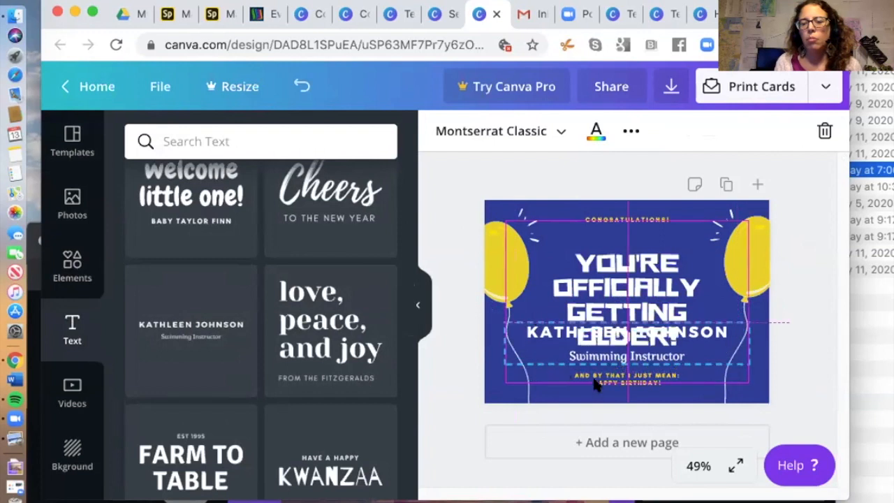
left_click_drag(590, 376, 595, 235)
left_click_drag(545, 334, 538, 367)
Step: Replace the added group's name line with "FROM" and its "Swimming Instructor" line with "Us"
left_click(602, 364)
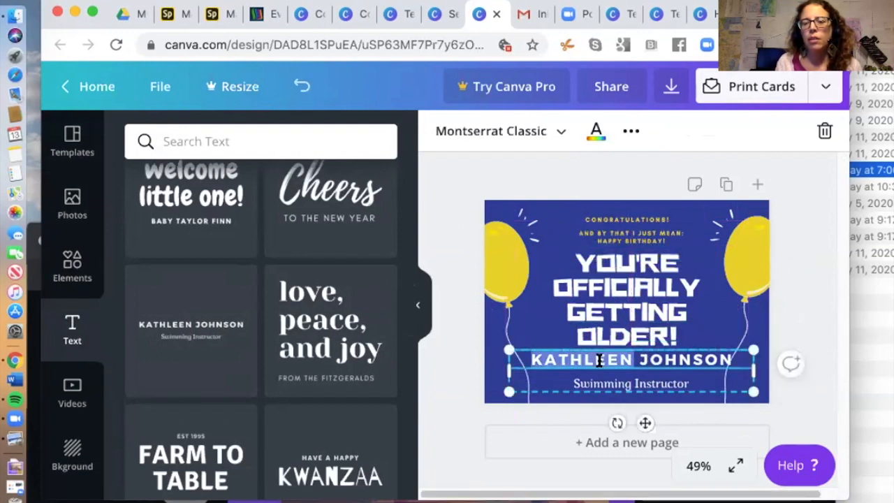
left_click_drag(676, 353, 532, 351)
type("FROM")
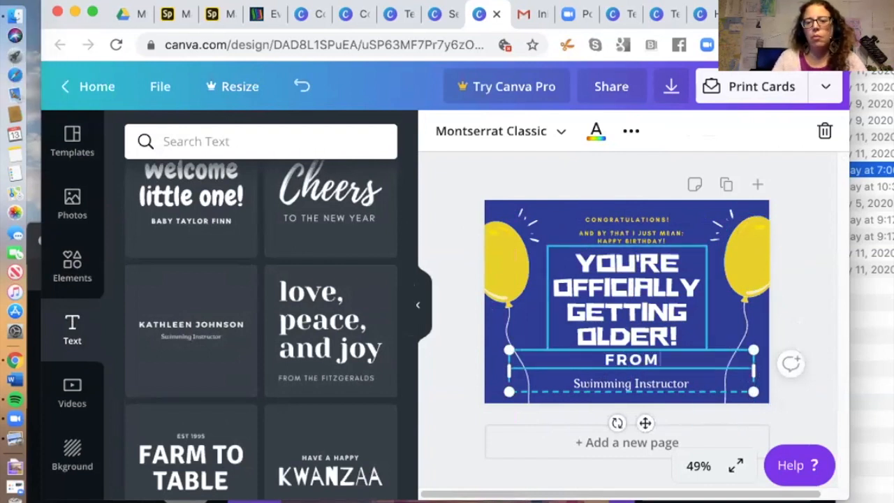
left_click(694, 379)
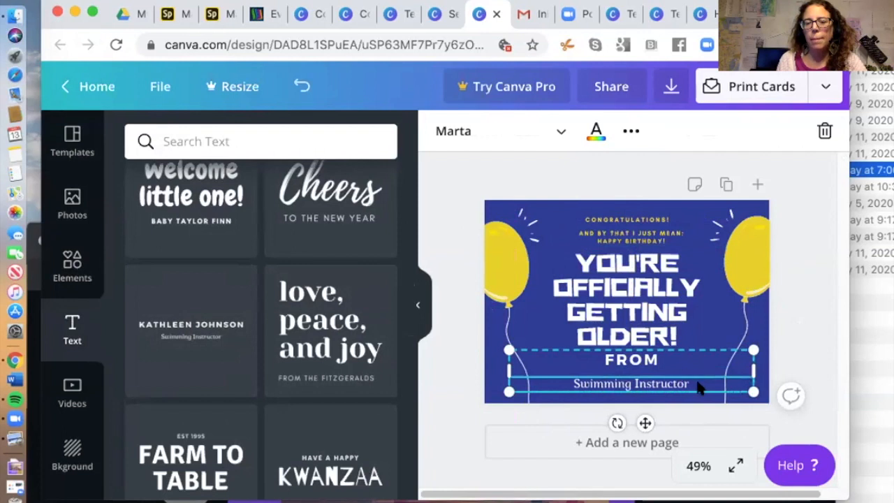
left_click(594, 381)
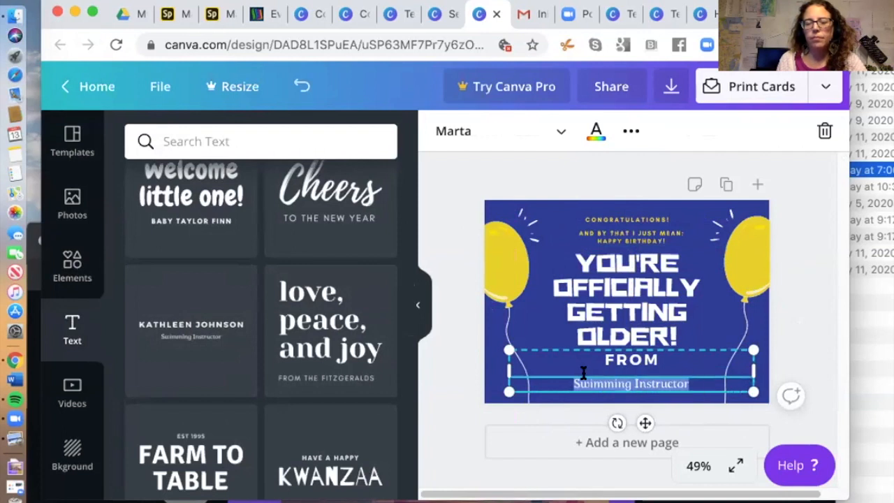
type("Us")
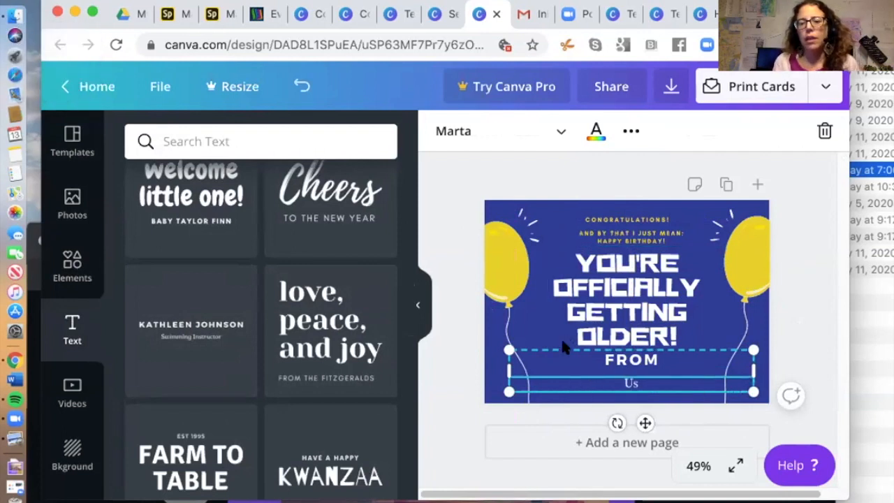
Step: Change the card's background colour to the default bright red
left_click(548, 209)
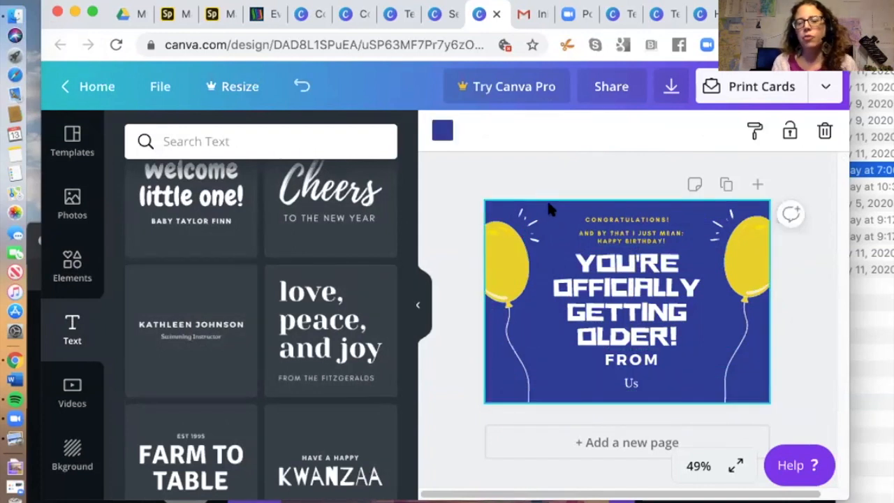
left_click(442, 130)
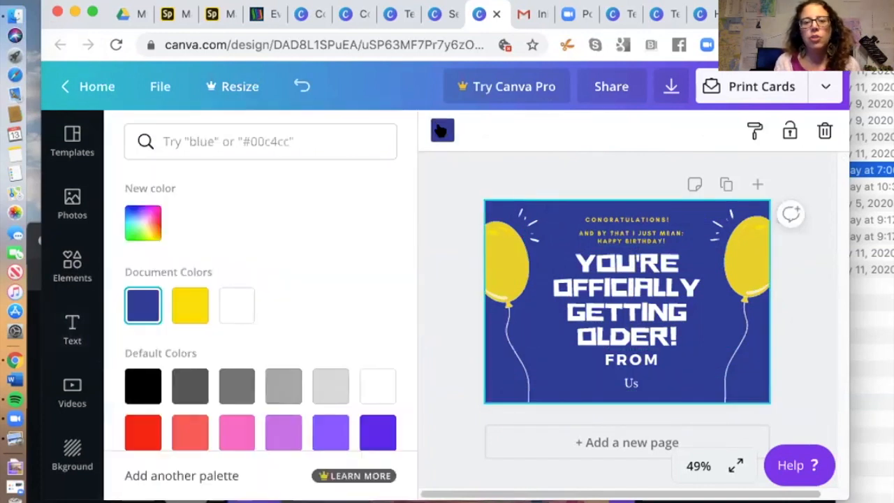
scroll(305, 265, "down", 1)
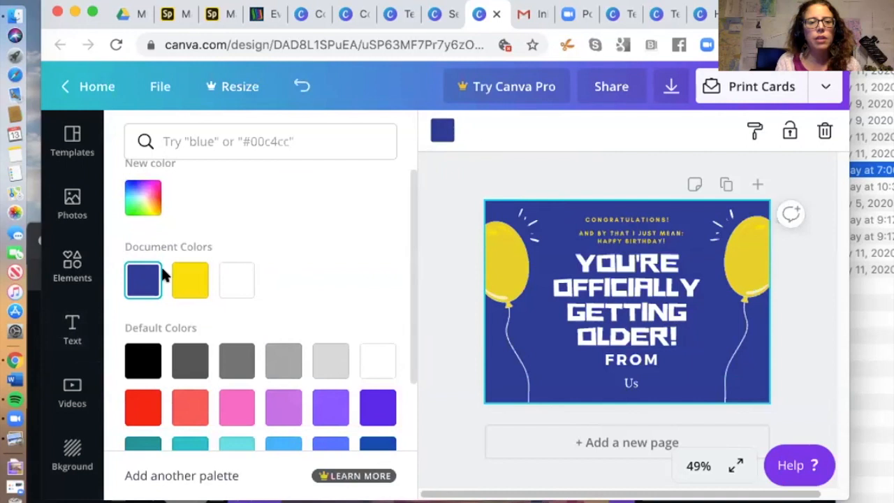
scroll(283, 255, "down", 1)
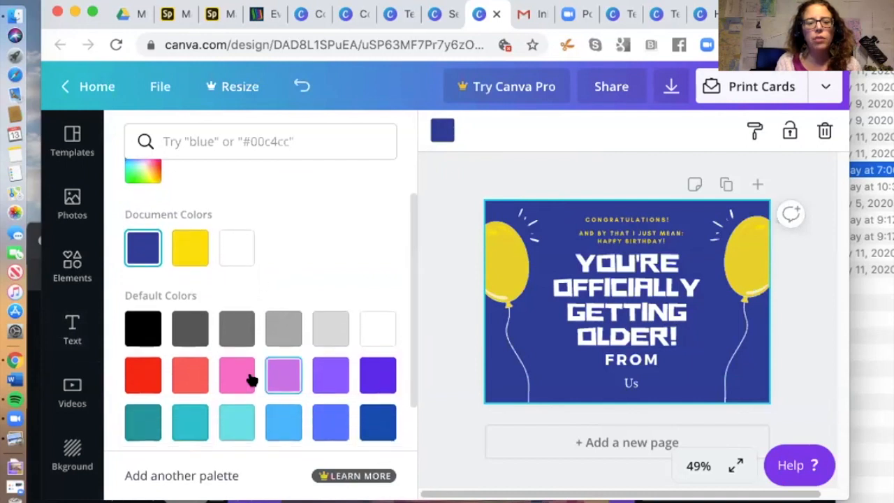
left_click(143, 376)
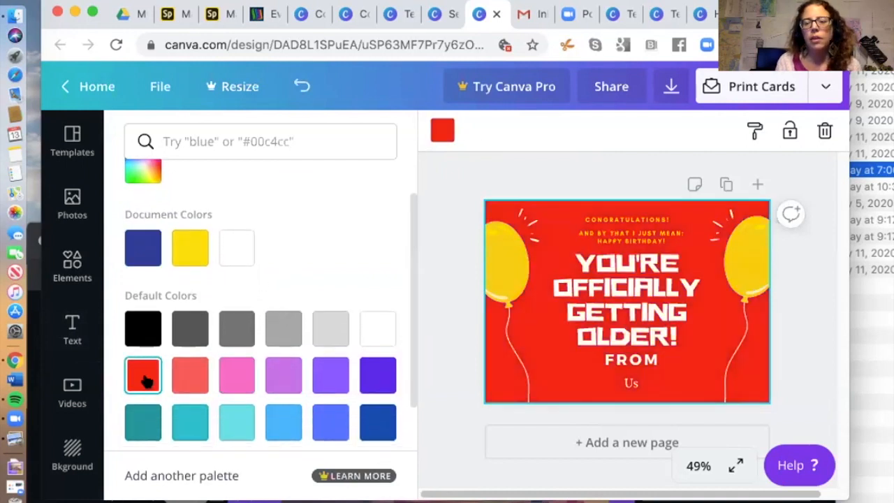
Step: Recolour the card's left balloon with a dark purple body and a pink highlight
left_click(505, 272)
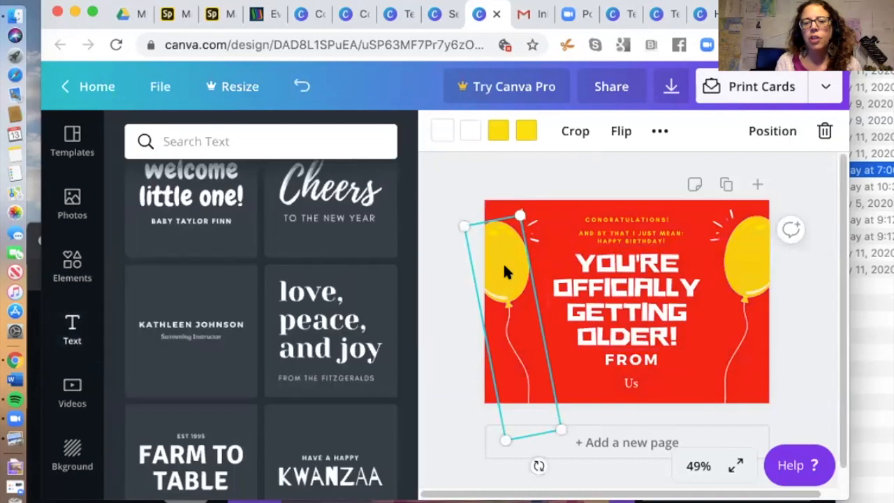
left_click(497, 132)
left_click(381, 430)
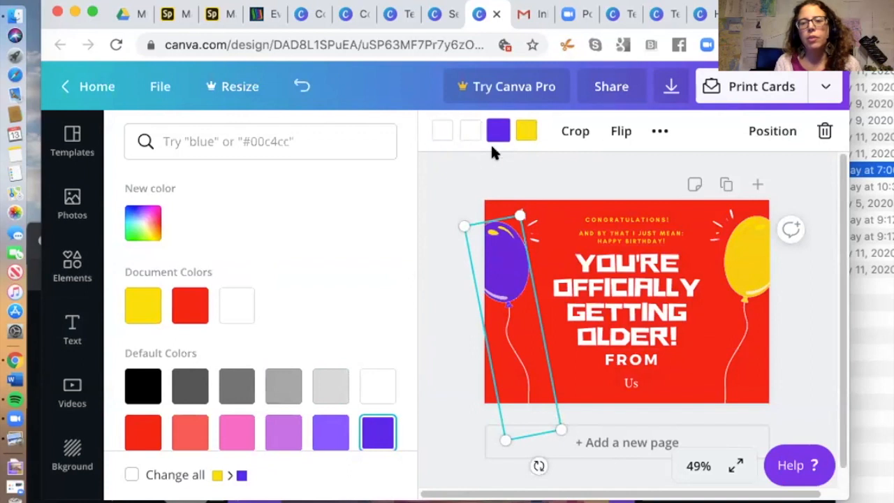
left_click(525, 129)
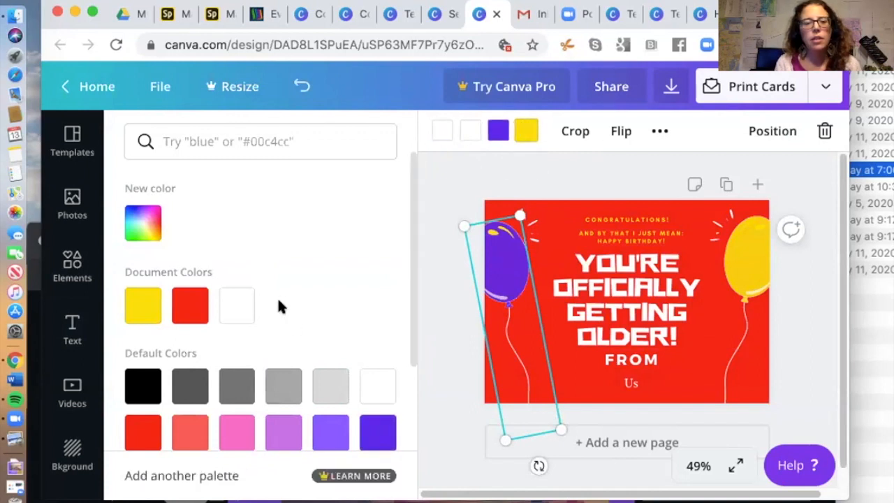
left_click(237, 429)
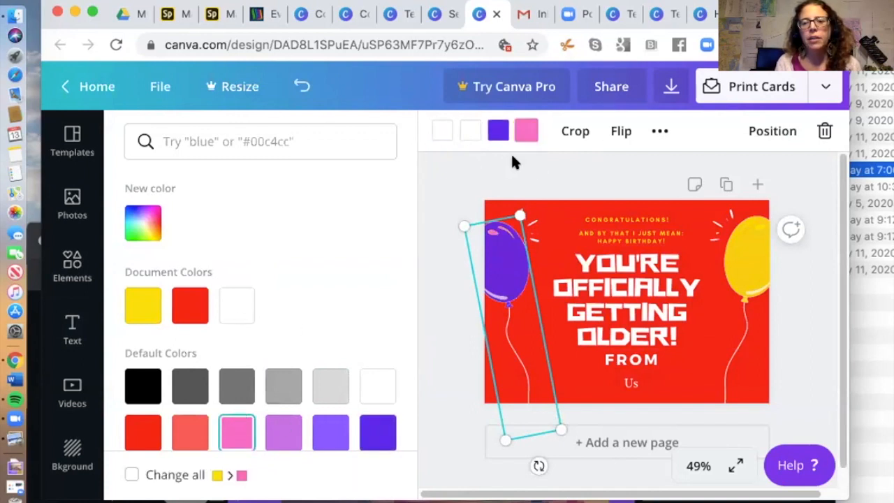
Step: Change the left balloon's two white colours, setting the second to grey and the first to light green
left_click(470, 130)
scroll(314, 328, "down", 3)
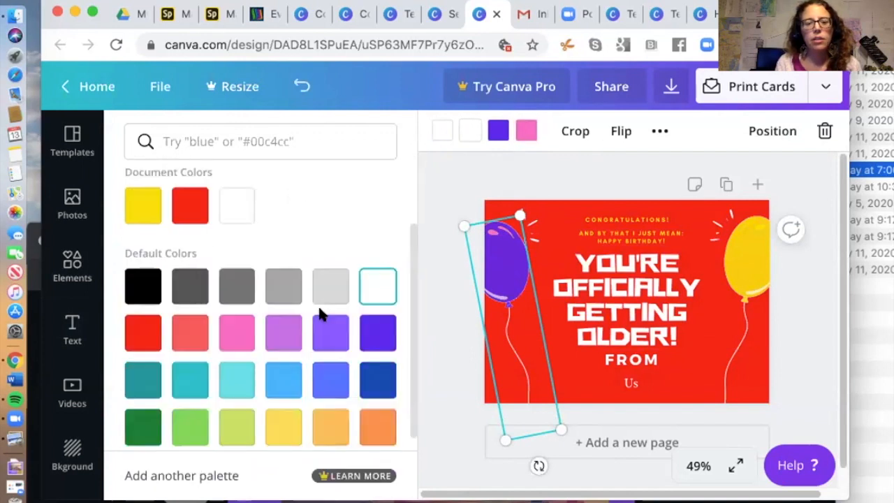
left_click(279, 289)
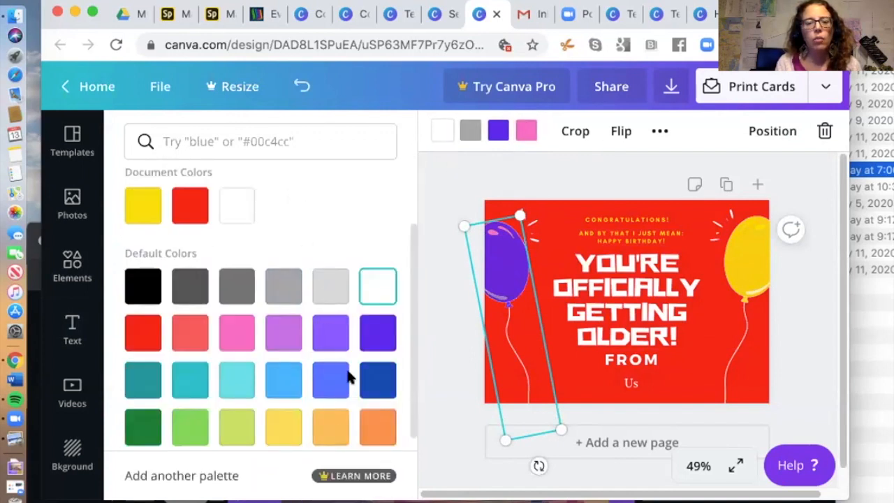
left_click(189, 424)
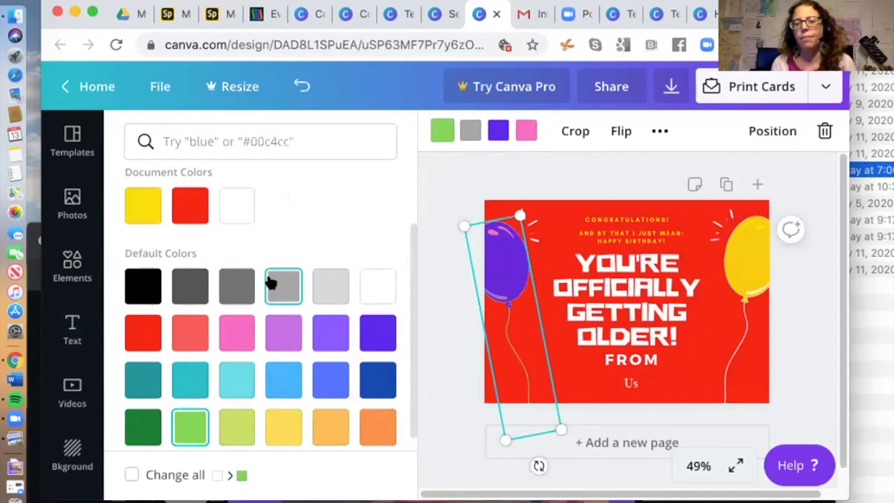
Step: Change the right balloon's two white colours, setting the first to turquoise and the second to light purple
left_click(746, 252)
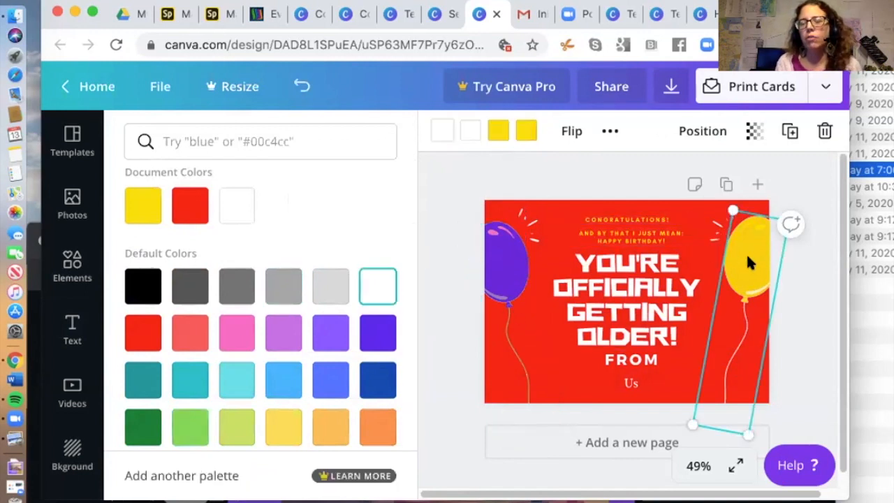
left_click(441, 133)
left_click(443, 132)
scroll(272, 314, "down", 3)
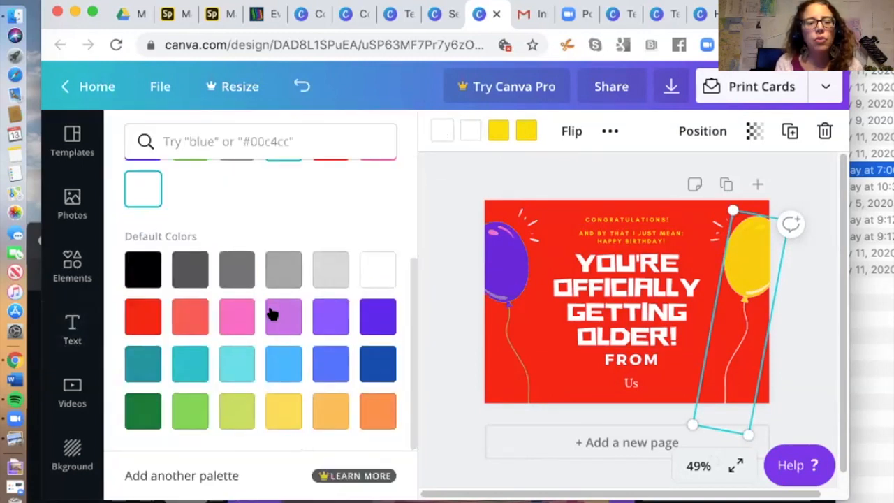
left_click(182, 367)
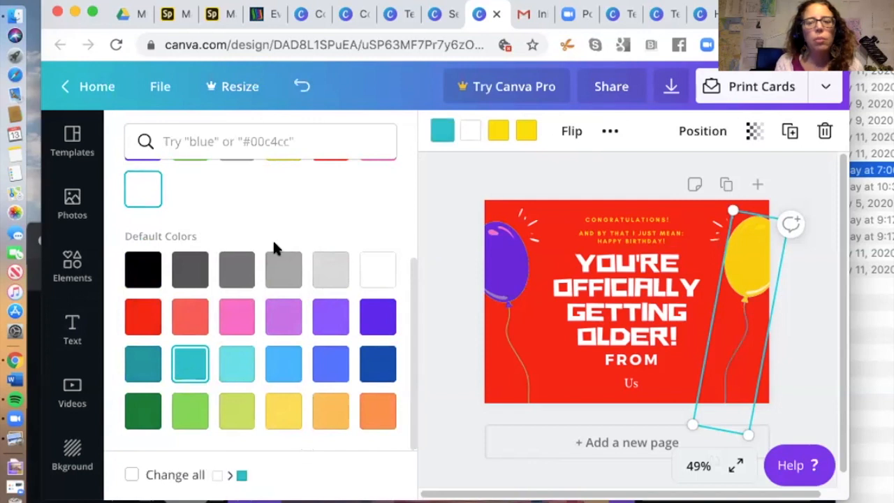
left_click(471, 137)
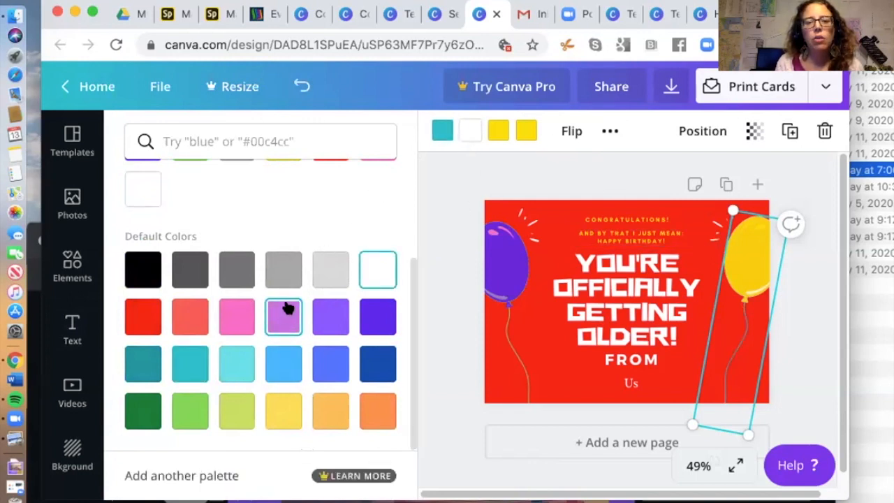
left_click(286, 312)
Step: Recolour the right balloon's two yellow parts with an orange body and a dark teal highlight, and deselect the balloon
left_click(499, 132)
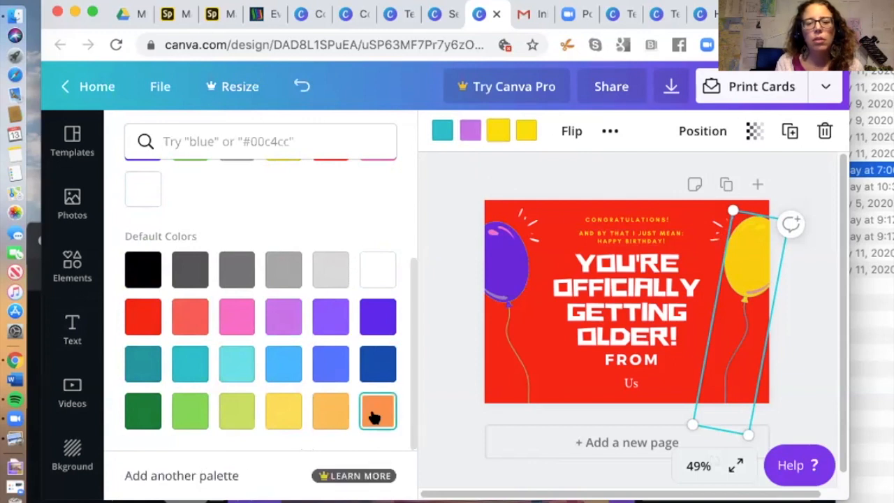
left_click(373, 413)
left_click(530, 134)
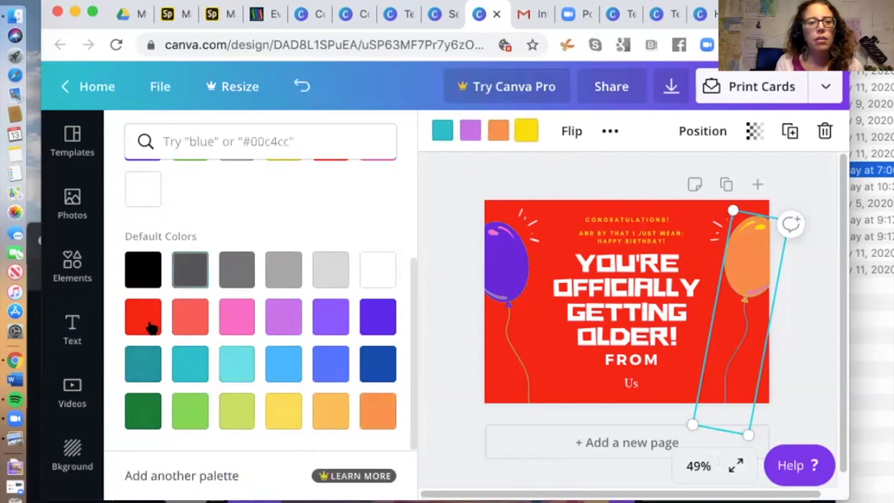
left_click(142, 363)
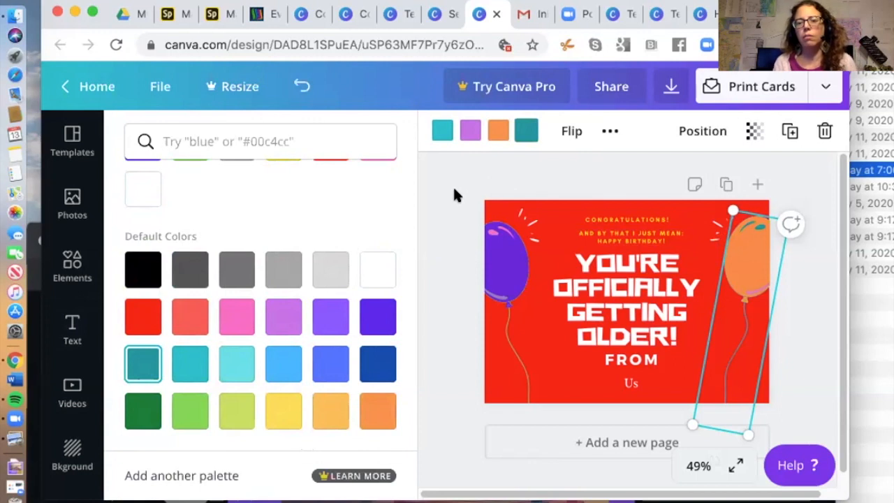
key("Escape")
left_click(810, 317)
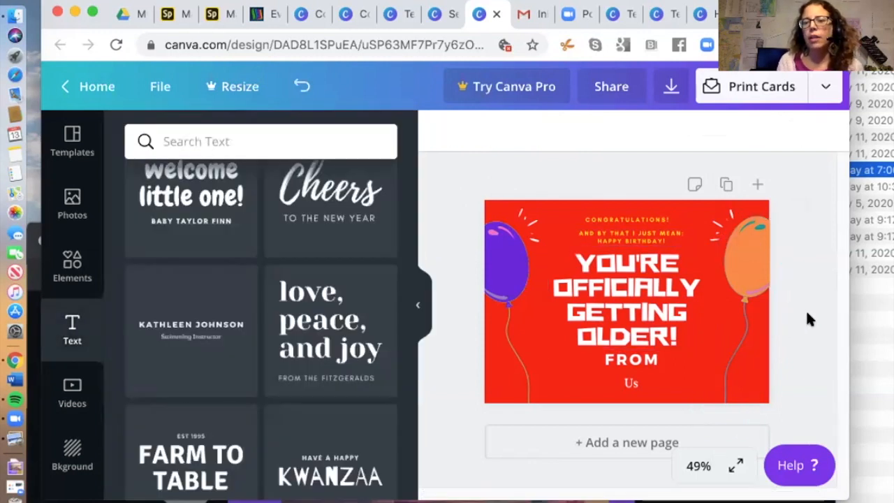
Step: View the Print Cards ordering option for the birthday card and close it
left_click(825, 87)
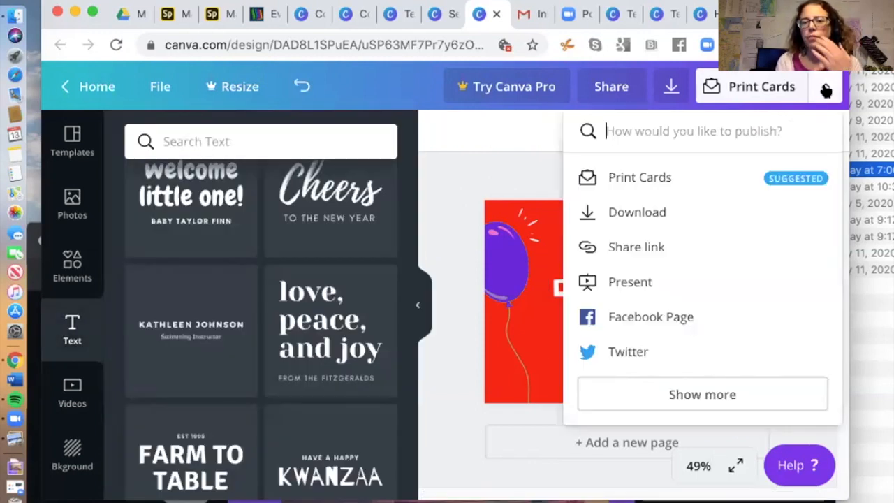
left_click(681, 180)
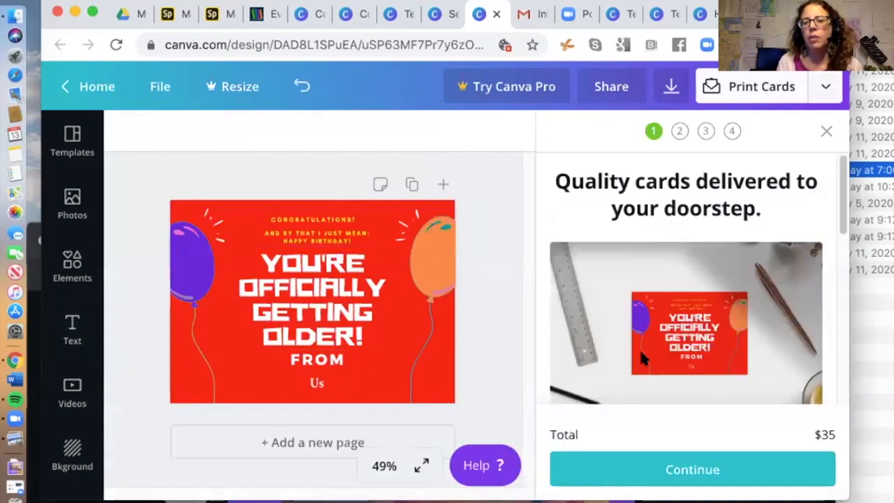
left_click(826, 131)
Step: Download the birthday card as a PDF Print file without crop marks and bleed
left_click(823, 89)
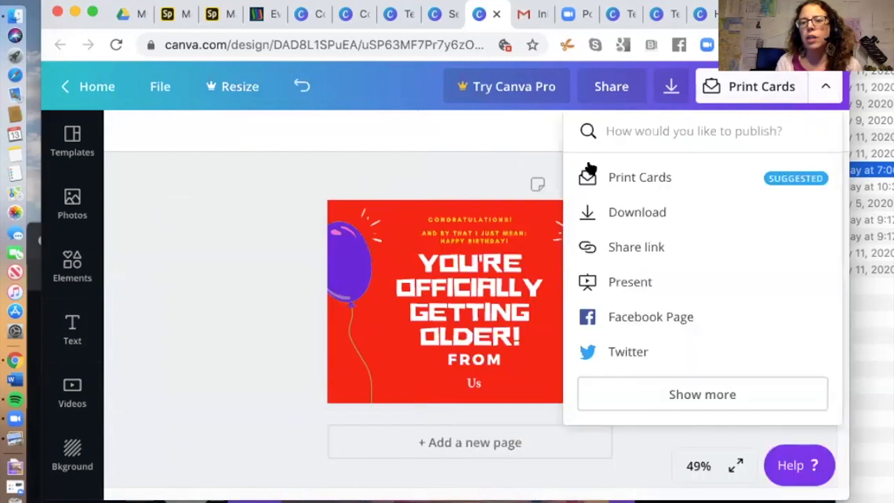
left_click(588, 211)
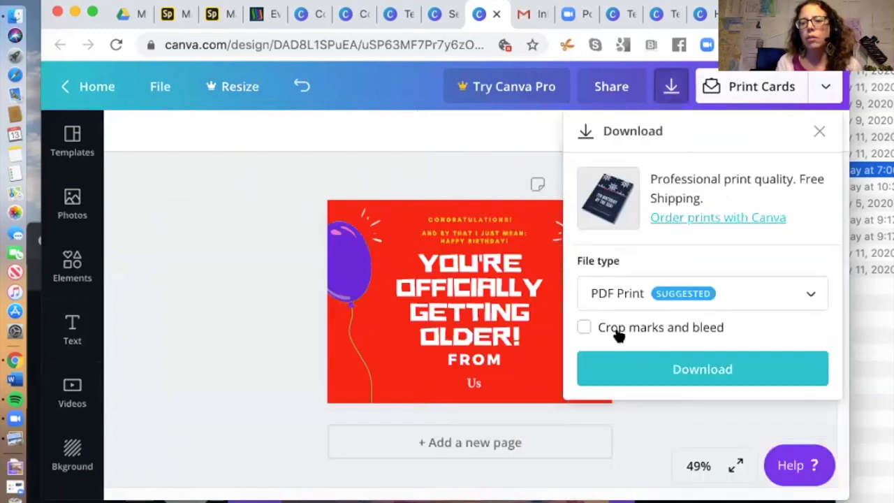
left_click(634, 379)
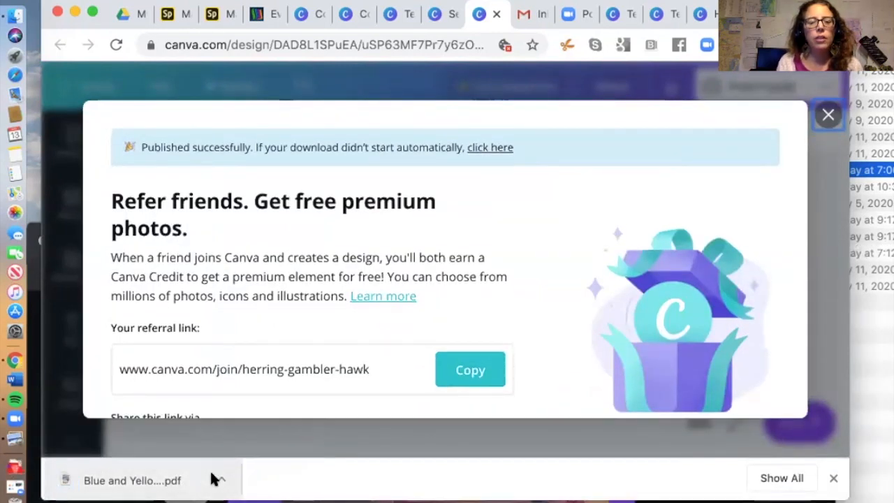
Step: Locate the downloaded Blue and Yellow Balloon Funny Birthday Card.pdf in Finder and open it to check the card
left_click(217, 478)
left_click(243, 488)
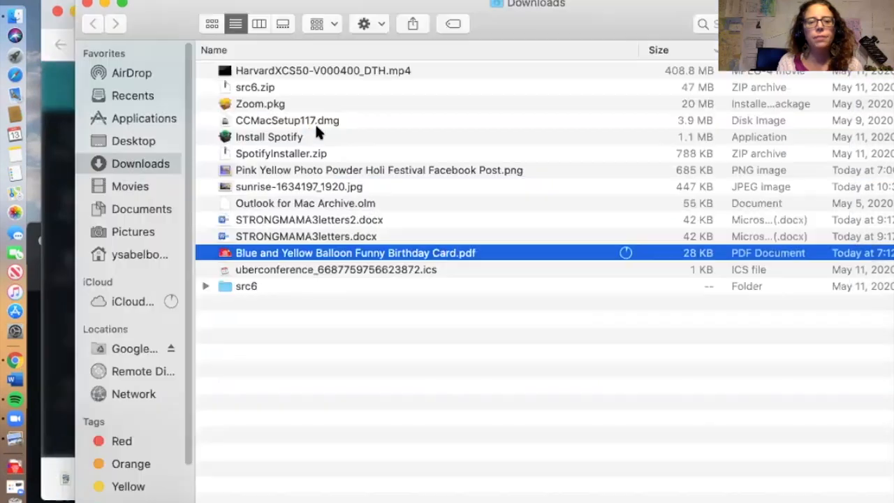
double_click(259, 254)
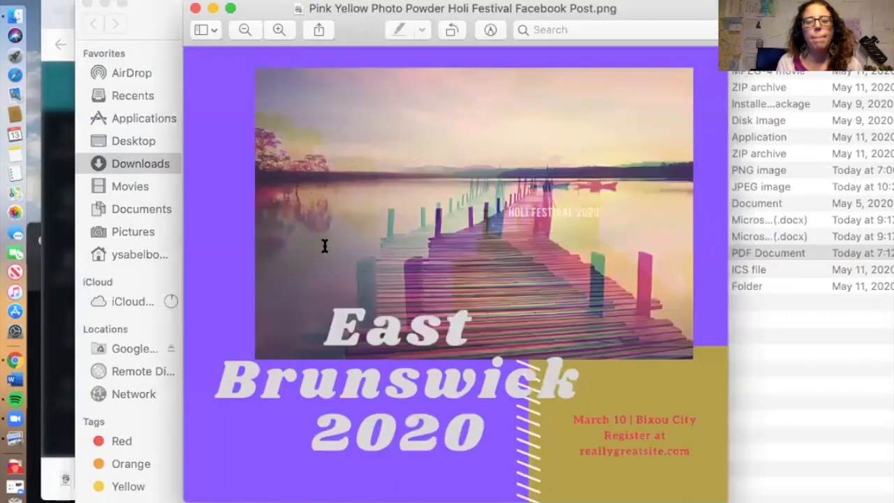
left_click_drag(286, 23, 589, 50)
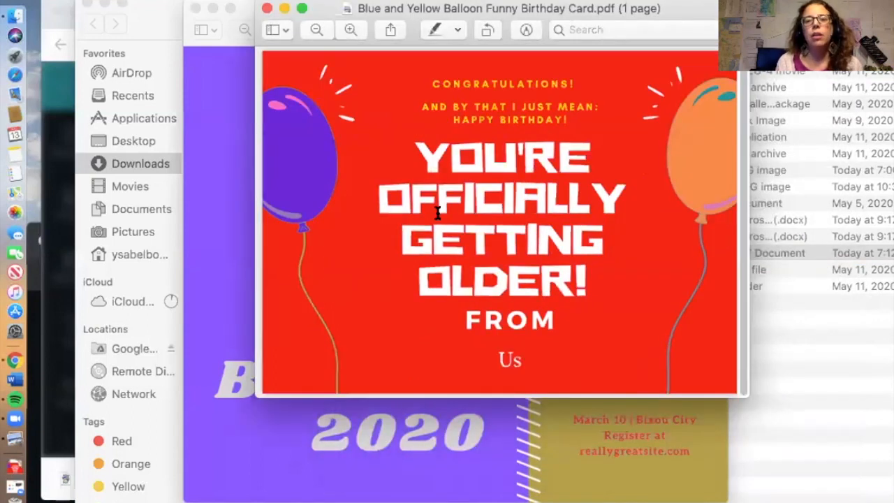
left_click_drag(613, 9, 532, 141)
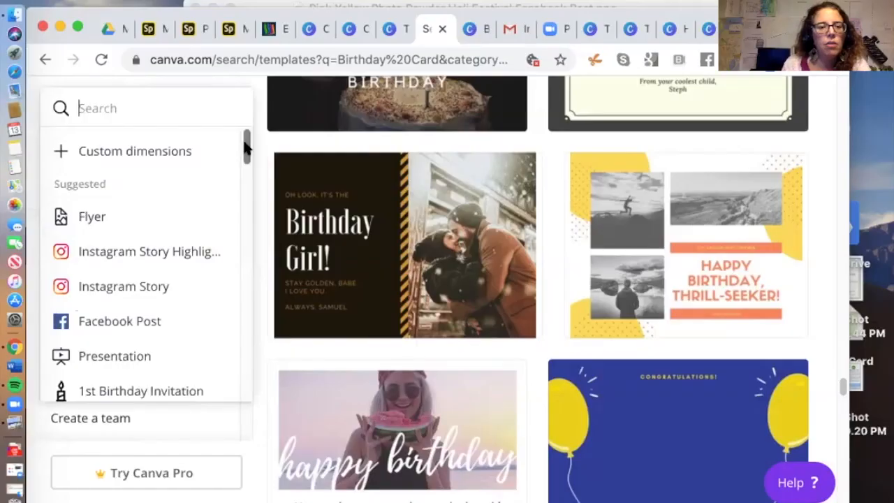
Step: Create a presentation design and apply all 25 pages of the Green Pink Vintage Curvy Serif Typefaces Simple Presentation template
scroll(234, 165, "down", 3)
left_click(88, 242)
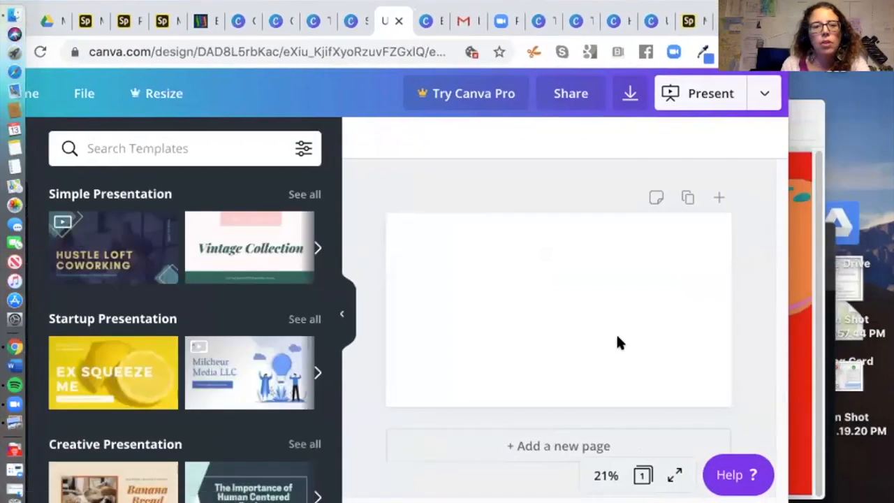
left_click(256, 258)
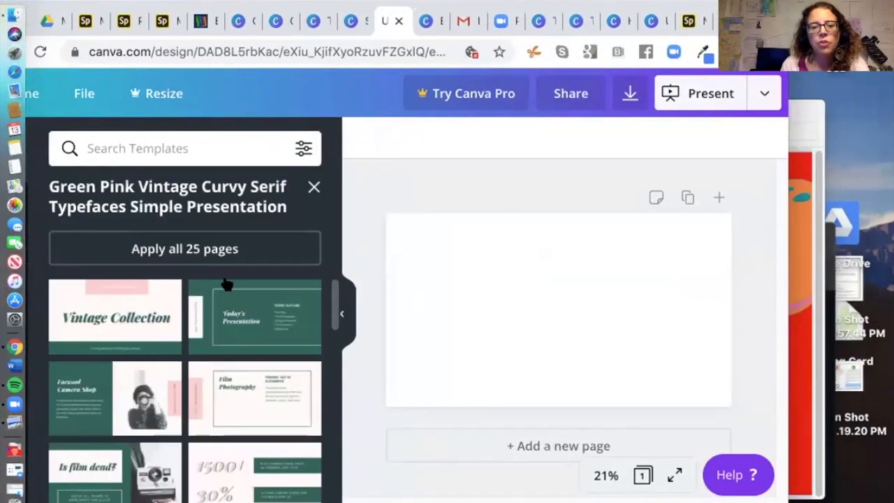
scroll(135, 326, "down", 5)
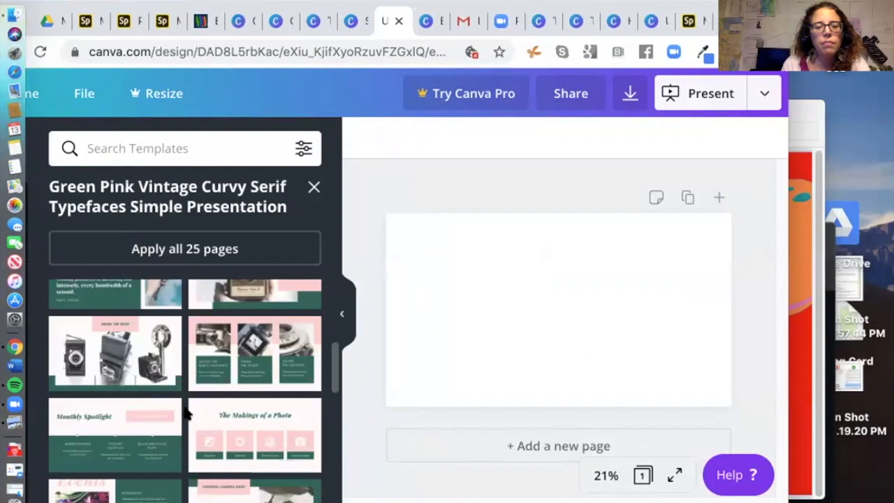
scroll(198, 395, "up", 3)
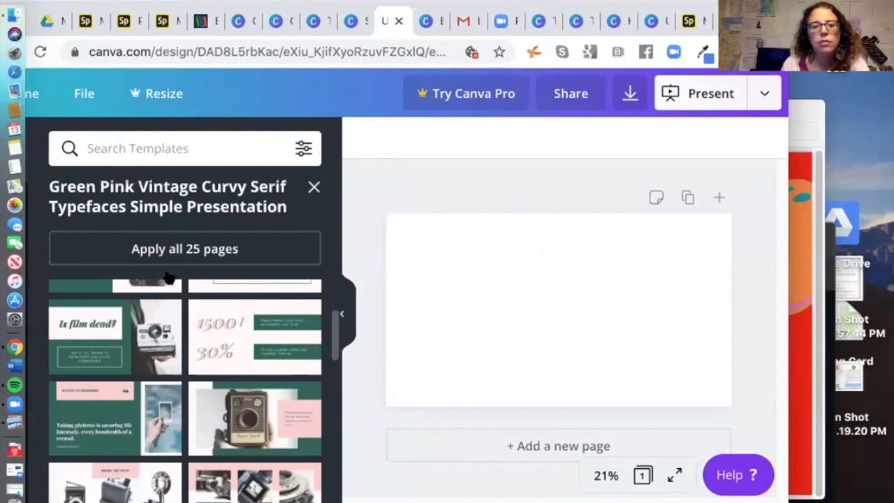
left_click(187, 250)
Step: Preview the Vintage Collection presentation in full screen and exit the preview
left_click(694, 92)
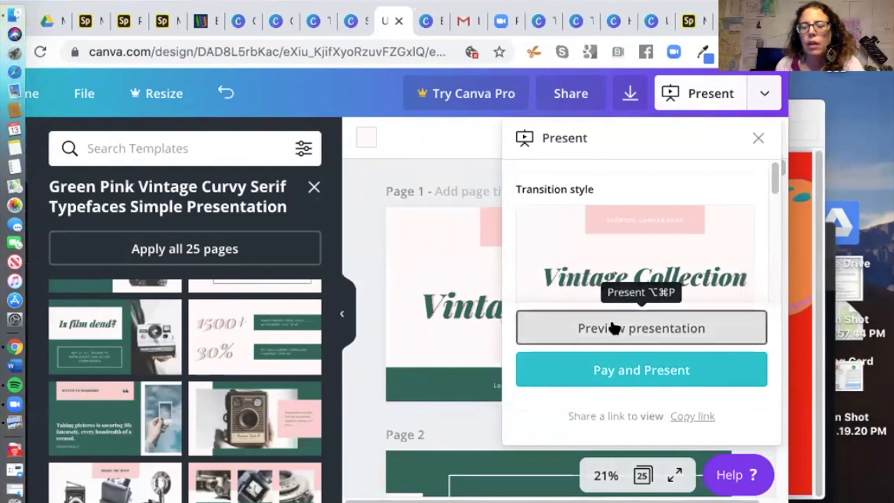
left_click(615, 326)
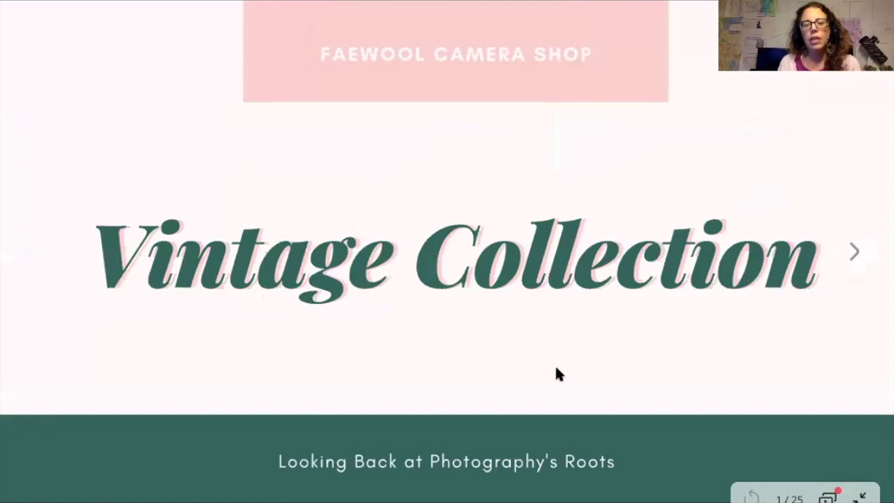
key("Escape")
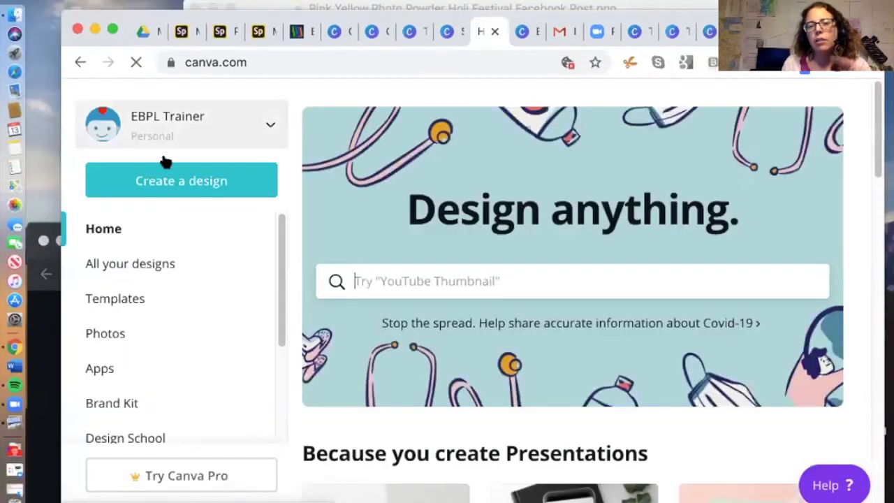
Step: Create a new blank Video design from the home page
left_click(210, 183)
left_click_drag(280, 143, 280, 194)
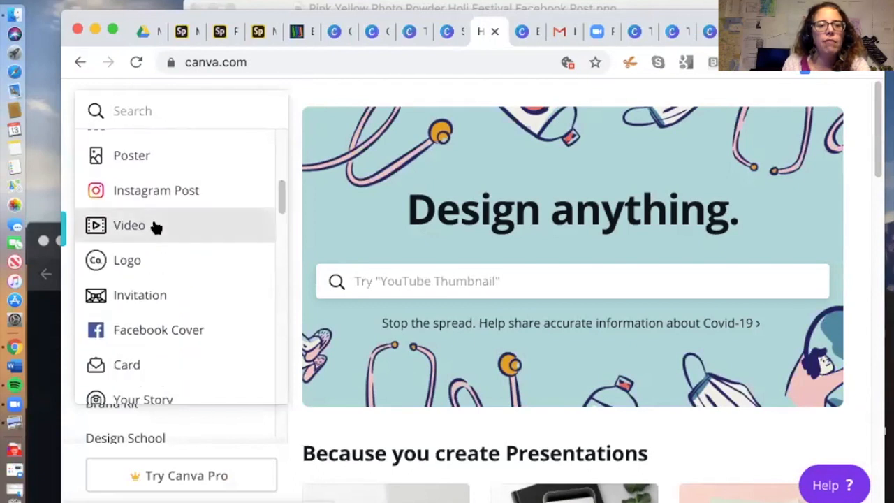
left_click(157, 228)
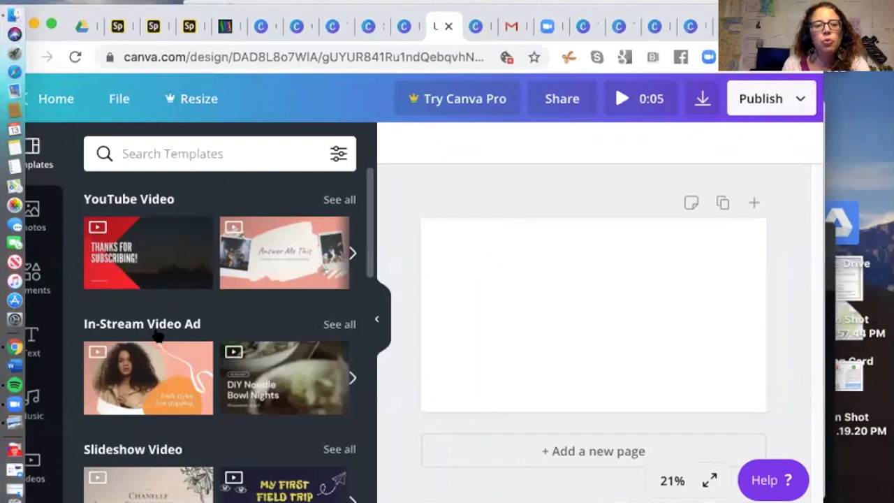
Step: Apply all 10 pages of the Colorful Child's Fieldtrip Travel Documentary Slideshow Video template to the video design
scroll(196, 365, "down", 5)
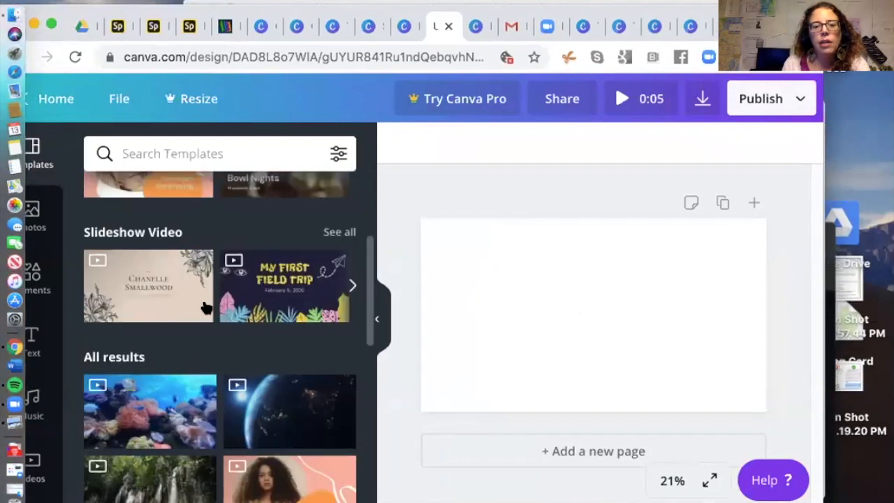
left_click(301, 294)
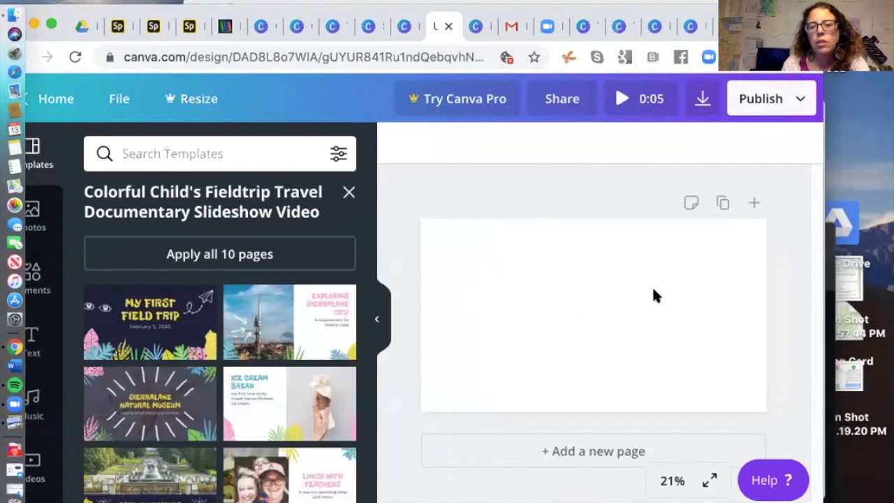
left_click(150, 322)
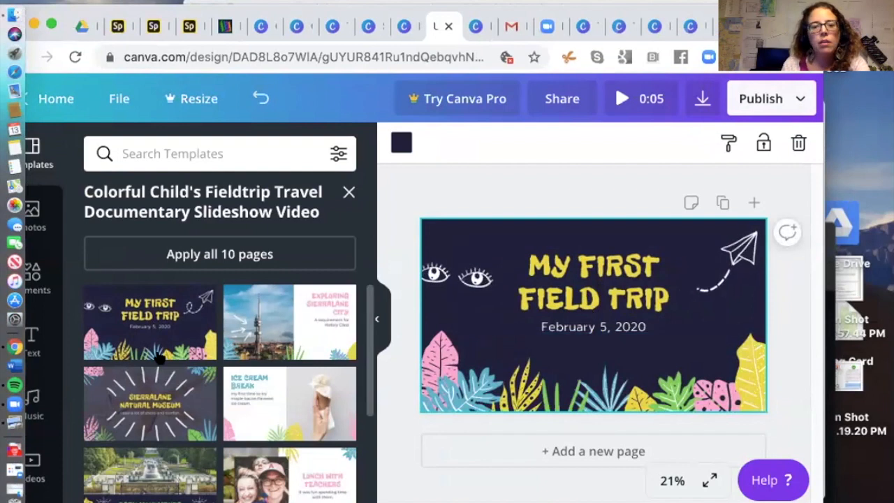
left_click(574, 294)
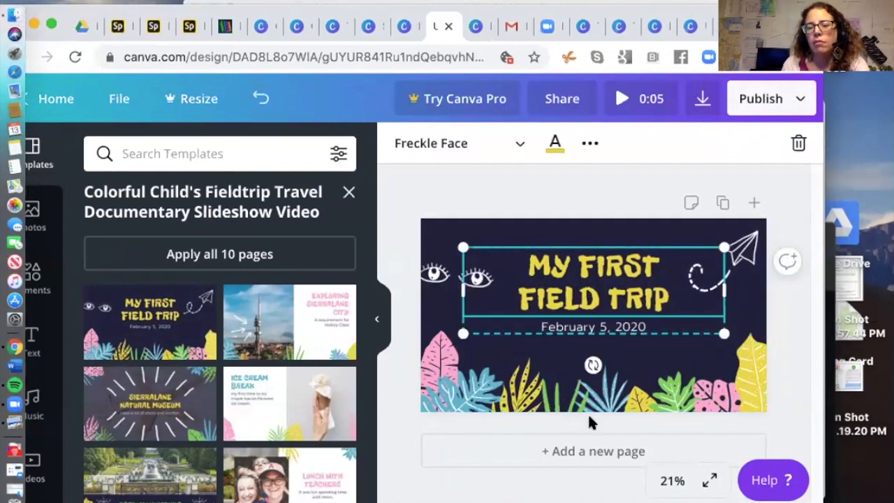
left_click(262, 254)
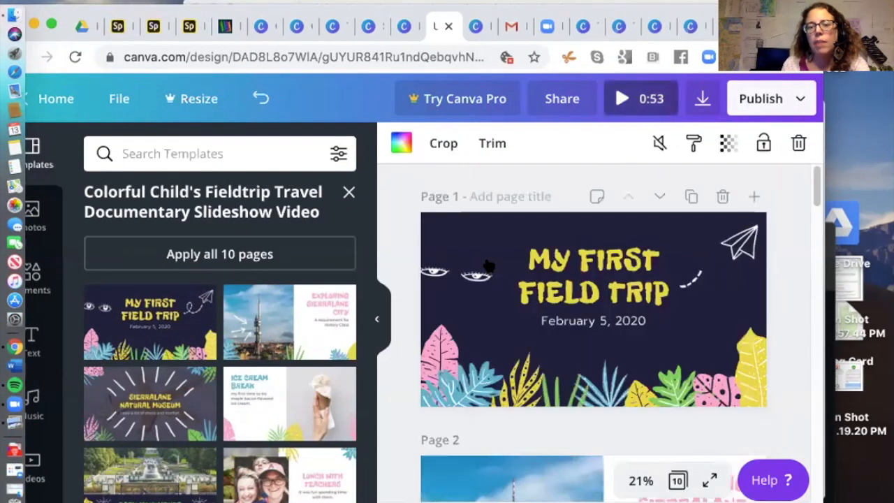
Step: Play the preview of the field trip slideshow video, and return to the Downloads folder window, moving it aside
left_click(620, 98)
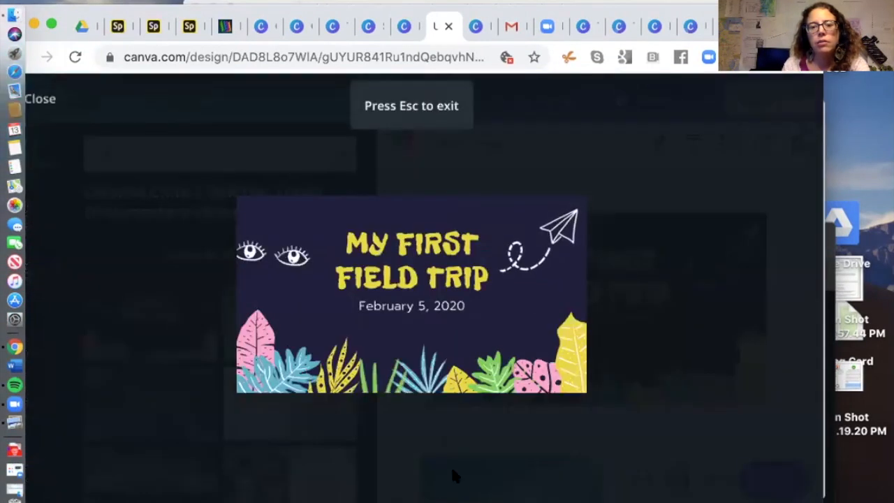
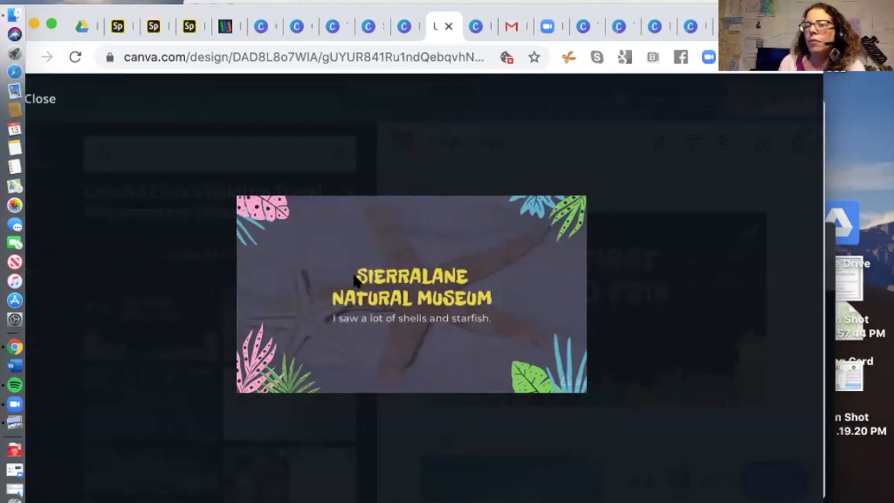
left_click(550, 182)
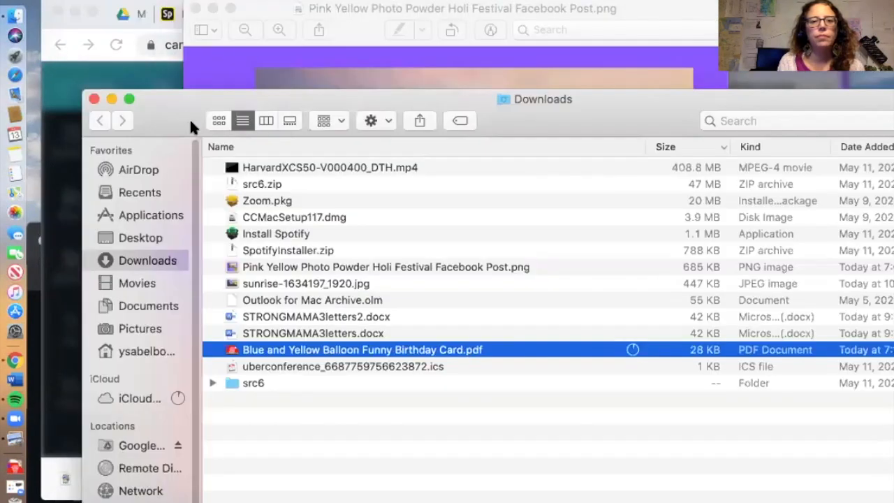
left_click_drag(190, 122, 177, 178)
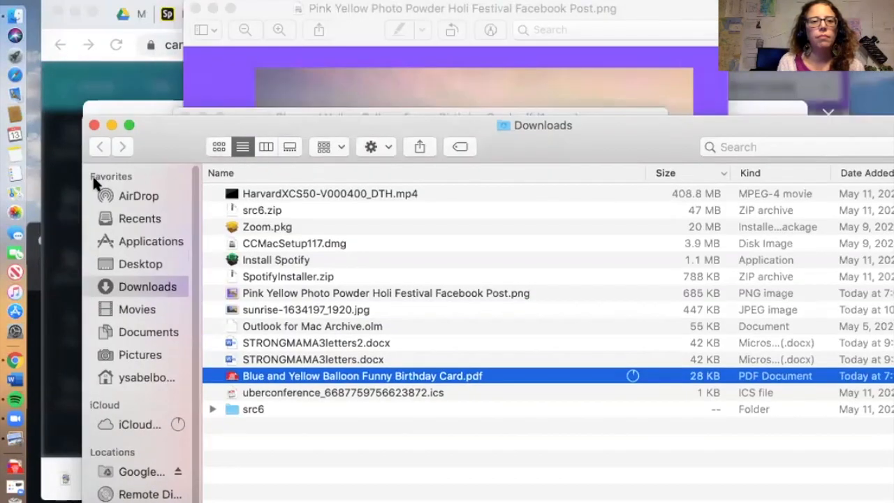
Step: Bring the downloaded Blue and Yellow Balloon Funny Birthday Card PDF forward and move its window aside
left_click_drag(93, 180, 101, 174)
left_click(624, 115)
left_click_drag(624, 116, 784, 110)
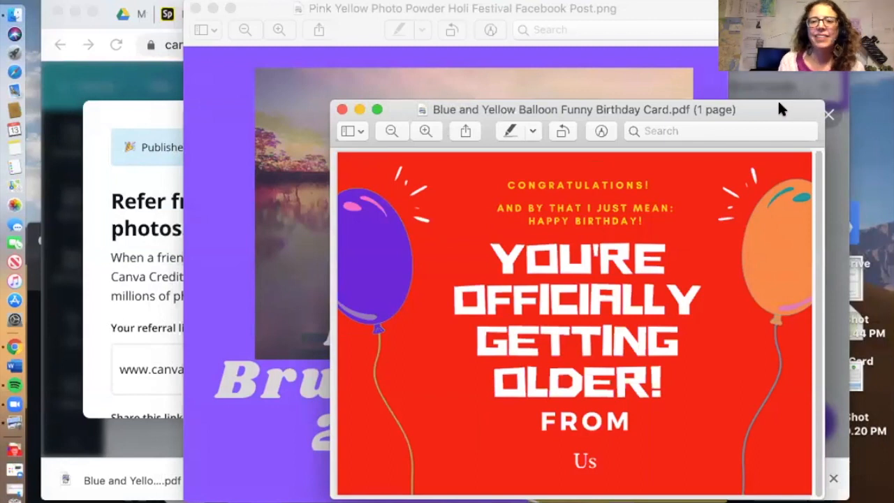
Step: Switch back to Canva in Chrome and close the refer-friends dialog covering the birthday card
key("super+Tab")
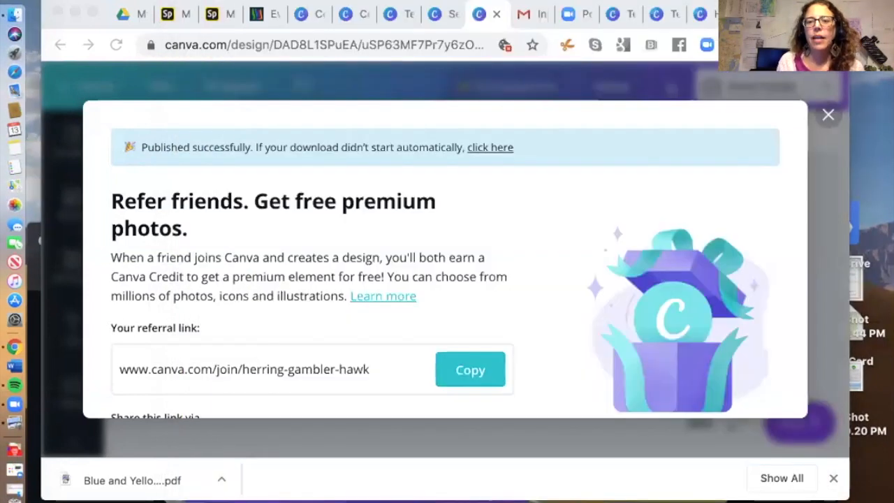
left_click(828, 115)
left_click_drag(828, 13, 850, 13)
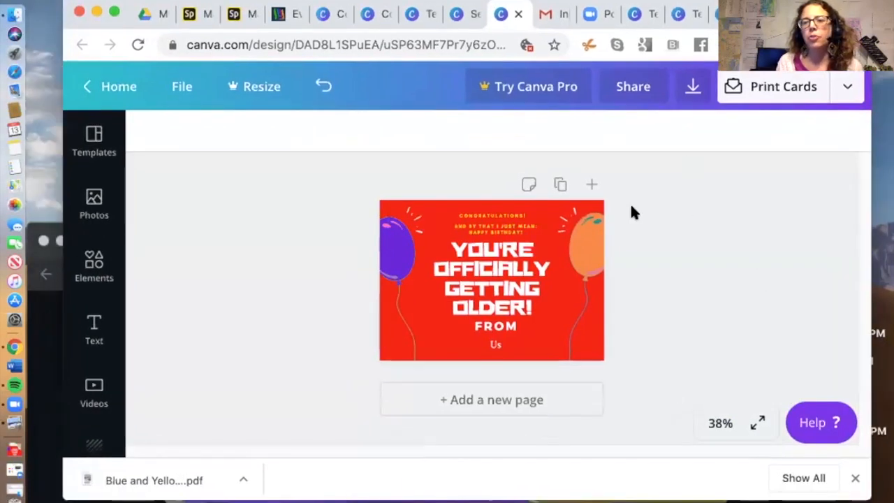
Step: Add the yellow OK-hand sticker from the Elements stickers to the card, shrink it and place it below the purple balloon
left_click(89, 149)
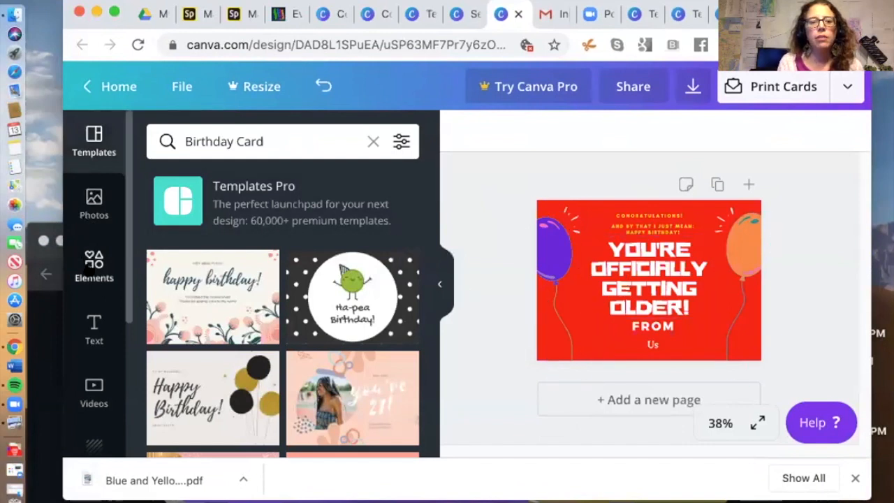
left_click(87, 269)
scroll(279, 273, "down", 2)
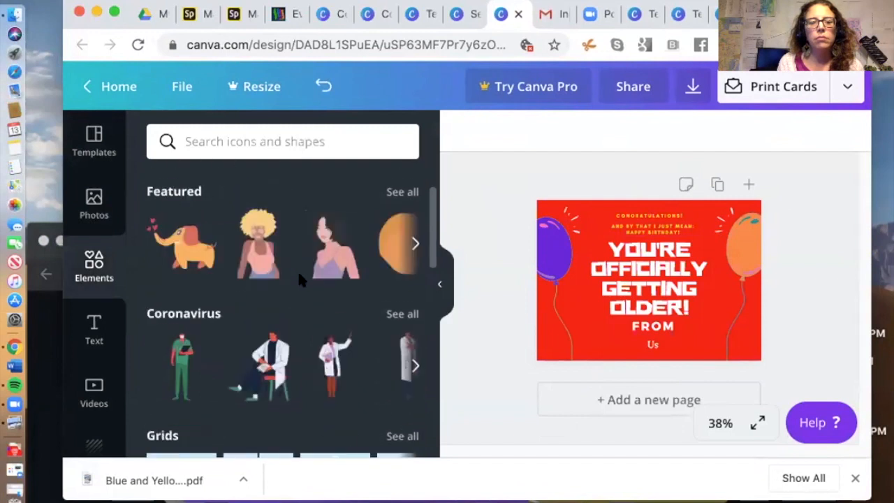
scroll(298, 278, "down", 8)
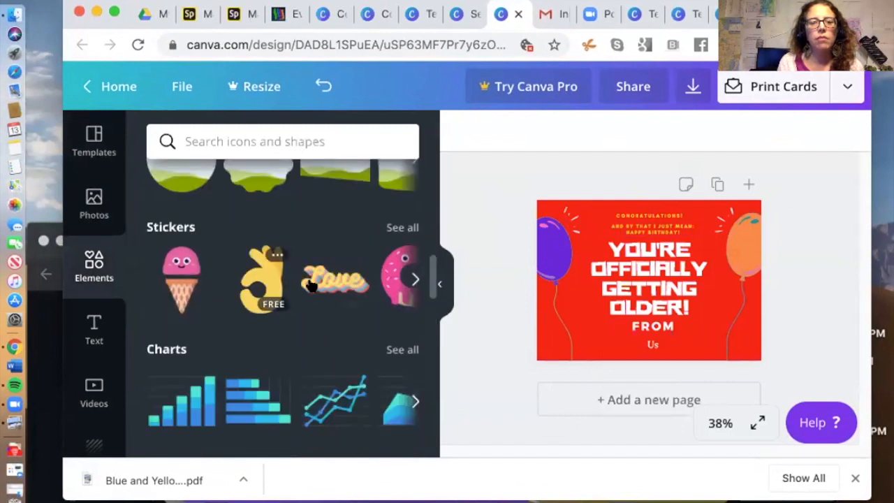
left_click(264, 279)
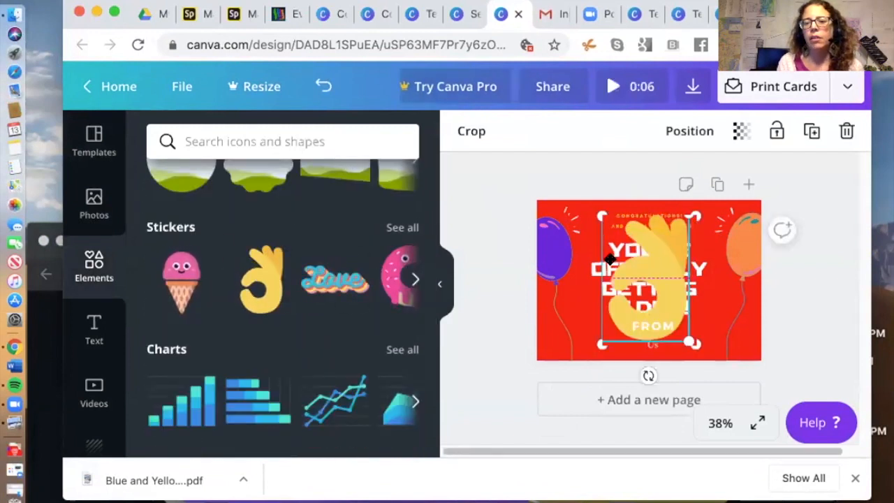
left_click_drag(609, 259, 567, 257)
left_click_drag(648, 212, 607, 270)
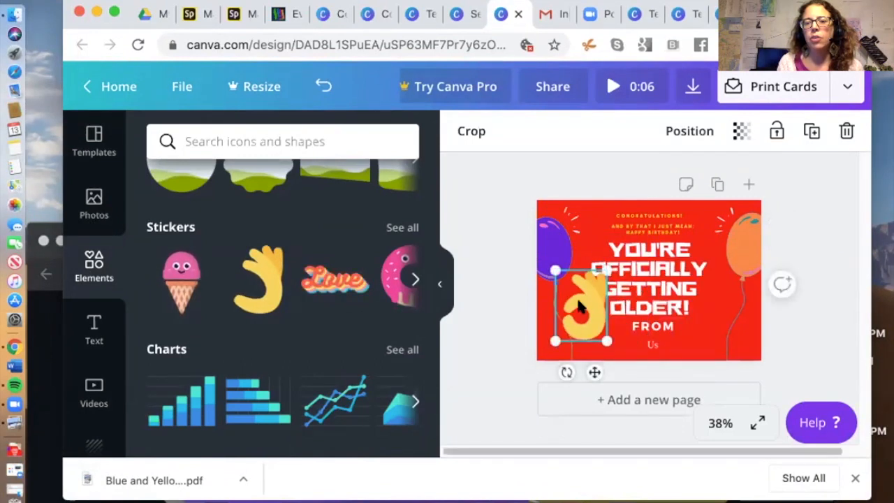
Step: Add the Love sticker to the card, place it across the middle text and deselect it
left_click(333, 279)
left_click_drag(715, 275, 631, 270)
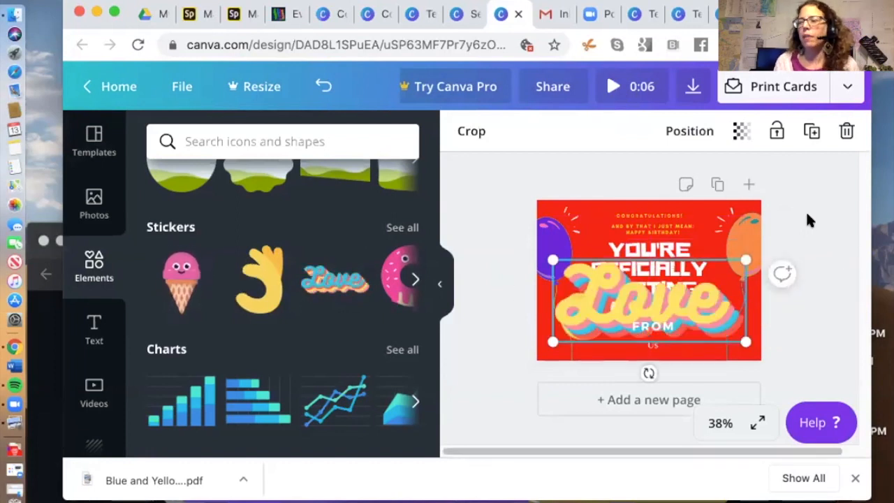
left_click(812, 245)
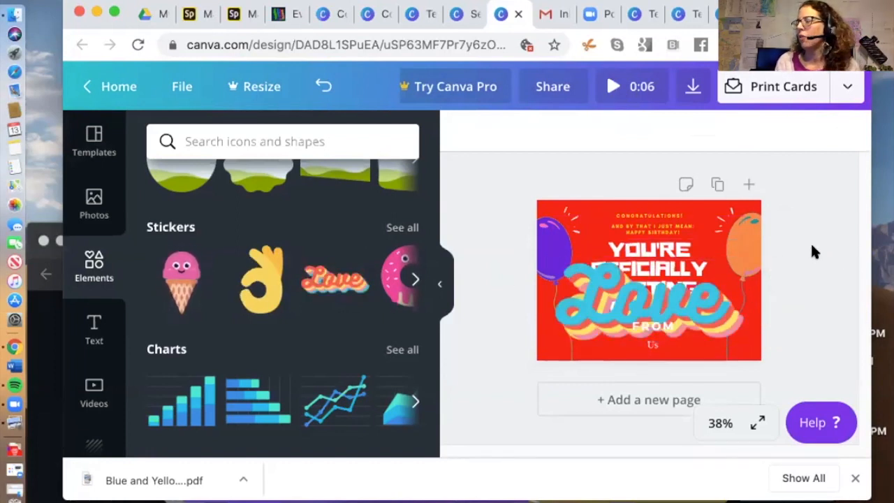
Step: Delete the Love sticker and the OK-hand sticker from the birthday card
left_click(661, 292)
key("BackSpace")
left_click(579, 316)
key("BackSpace")
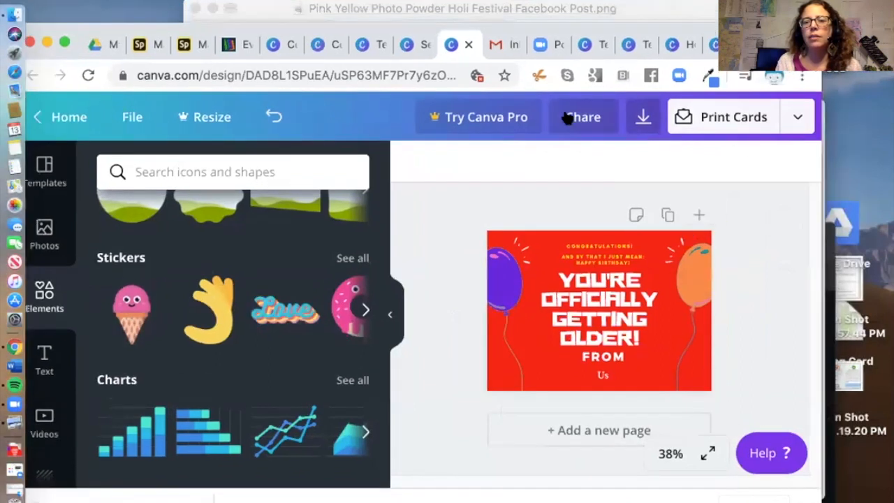
Step: Copy the birthday card's share link with edit access and close the sharing options
left_click(569, 118)
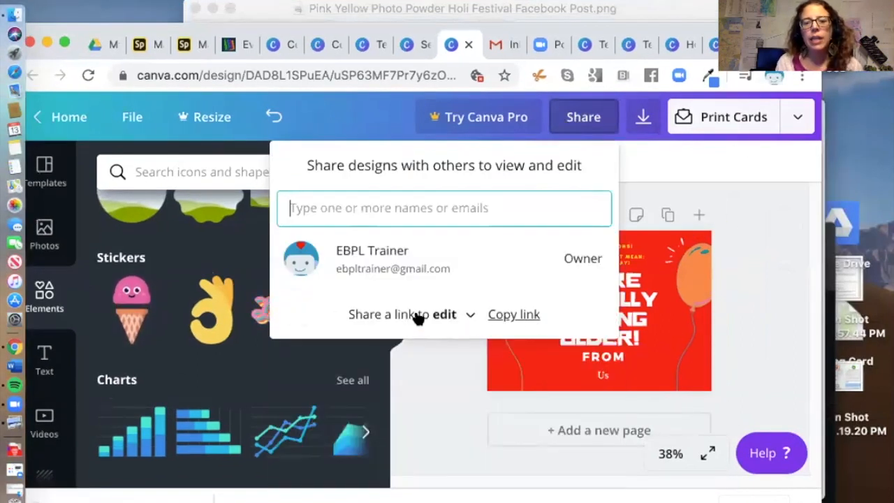
left_click(508, 316)
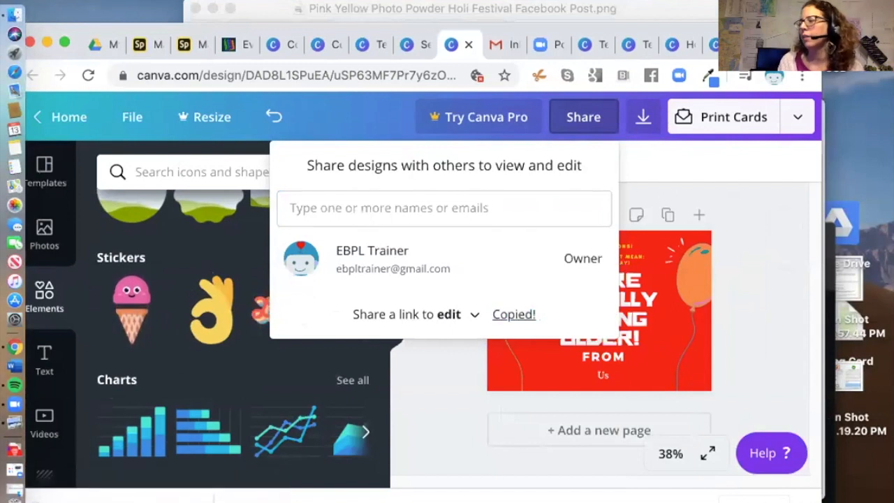
key("super")
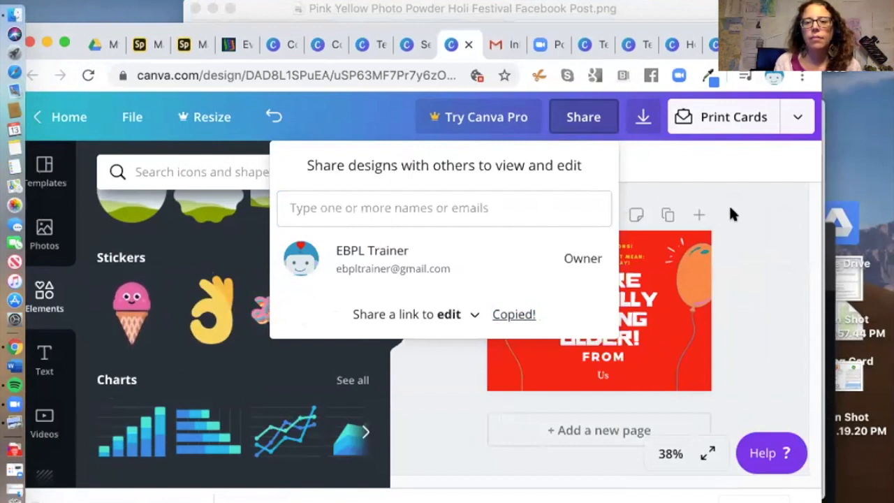
left_click(760, 239)
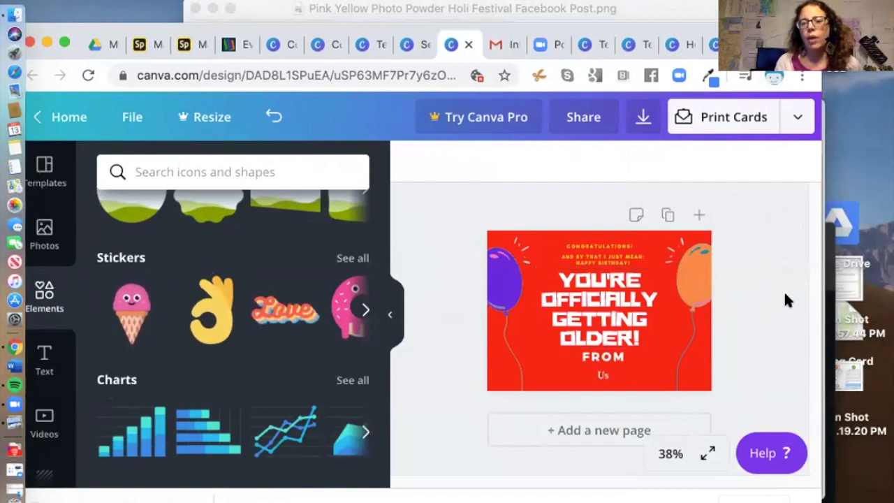
Step: Switch from the Canva card to the already open Adobe Spark home page and reposition the browser window
left_click_drag(793, 42, 831, 79)
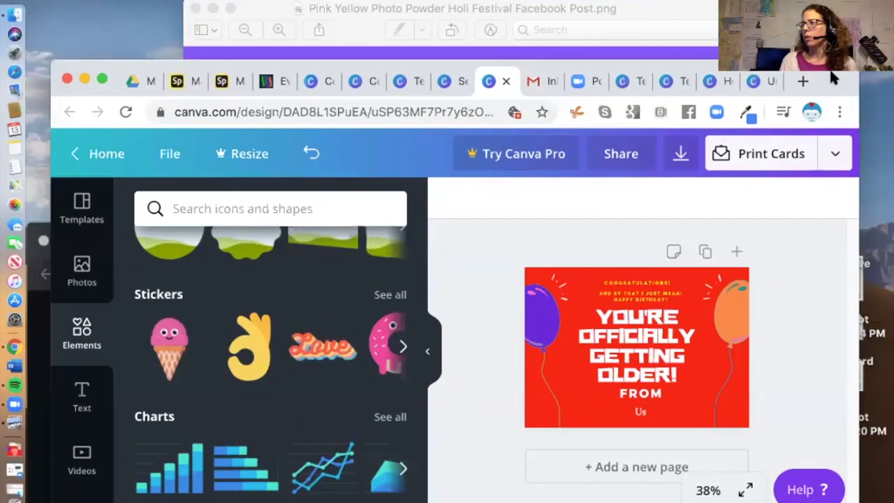
left_click(177, 81)
left_click_drag(826, 74, 821, 87)
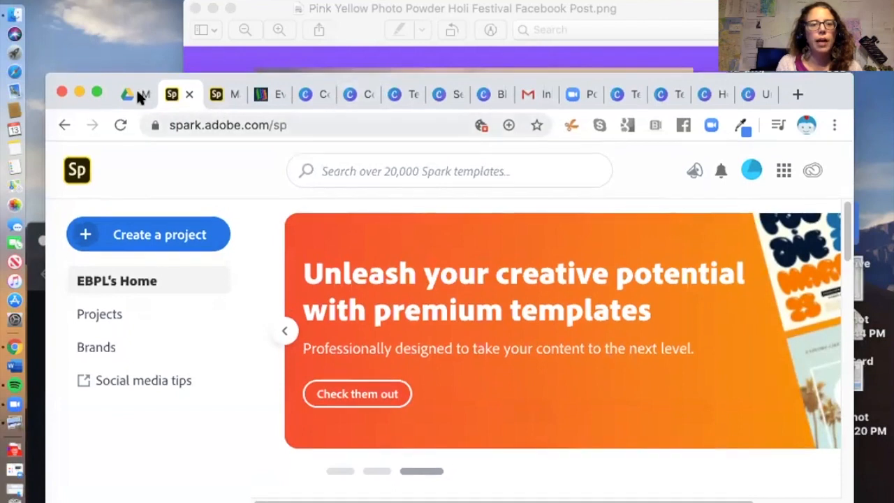
Step: Search Google for adobe spark on a new page and open the main Adobe Spark site from the results
left_click(797, 93)
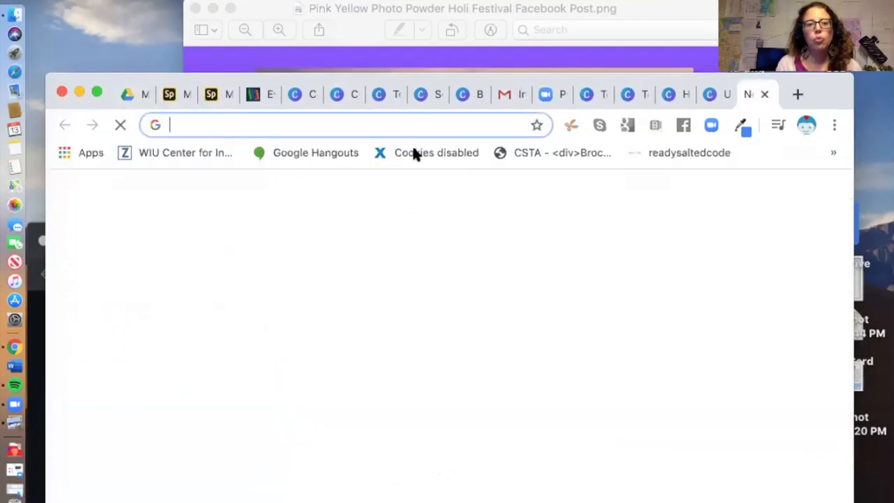
left_click(375, 444)
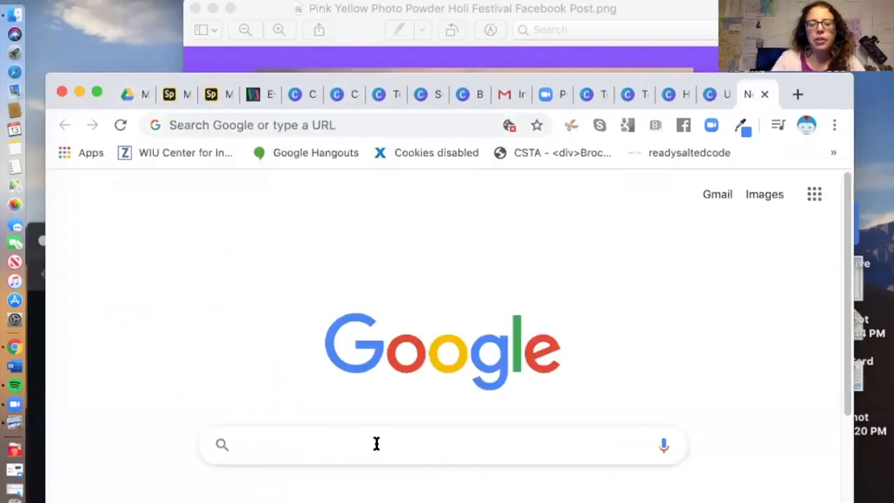
type("adobe")
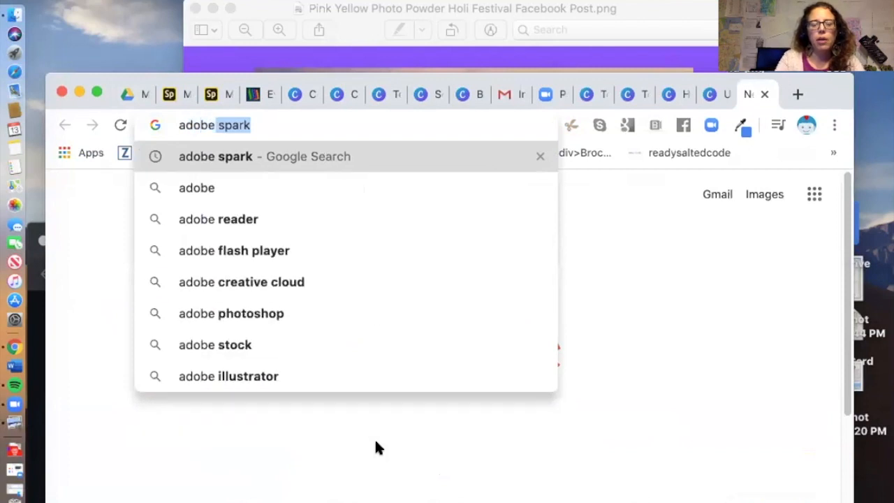
key("Return")
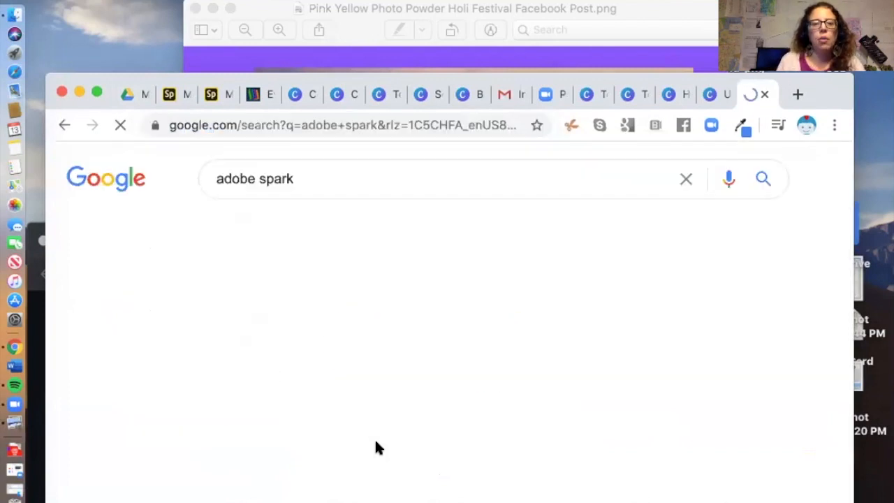
scroll(388, 358, "down", 2)
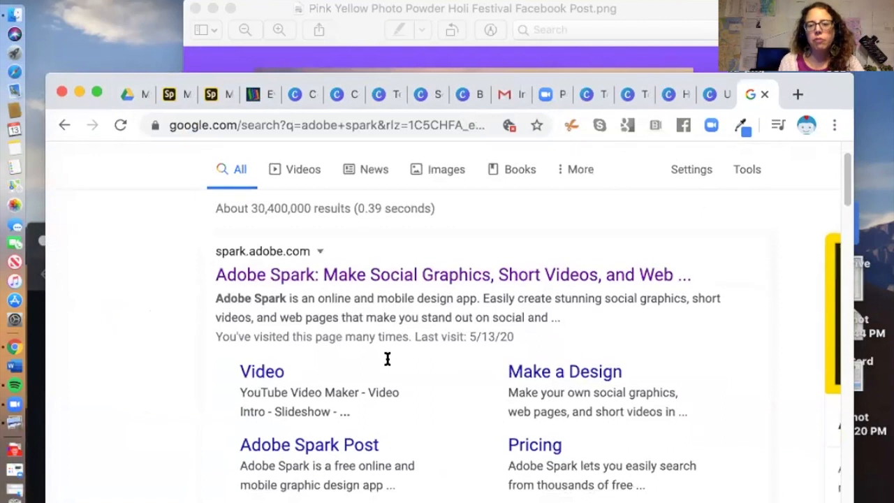
left_click(278, 276)
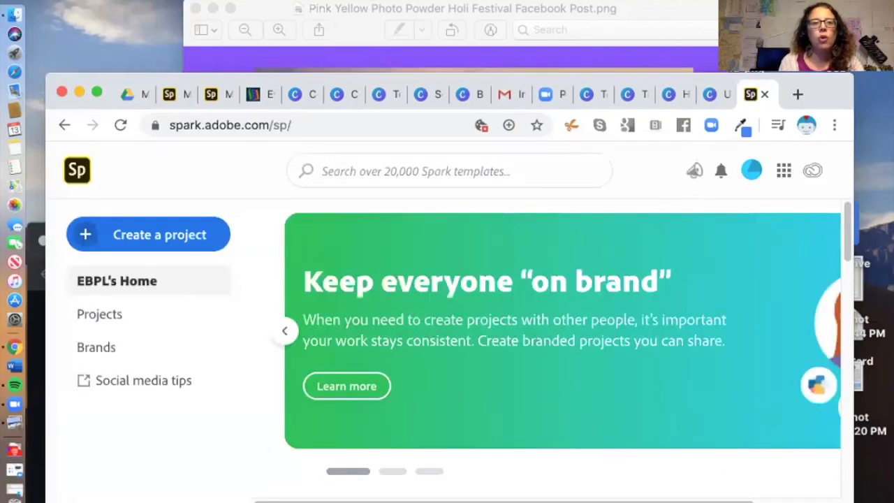
Step: In the Incognito window, open Adobe Spark from the Google results and start signing up to show the account options
left_click(137, 34)
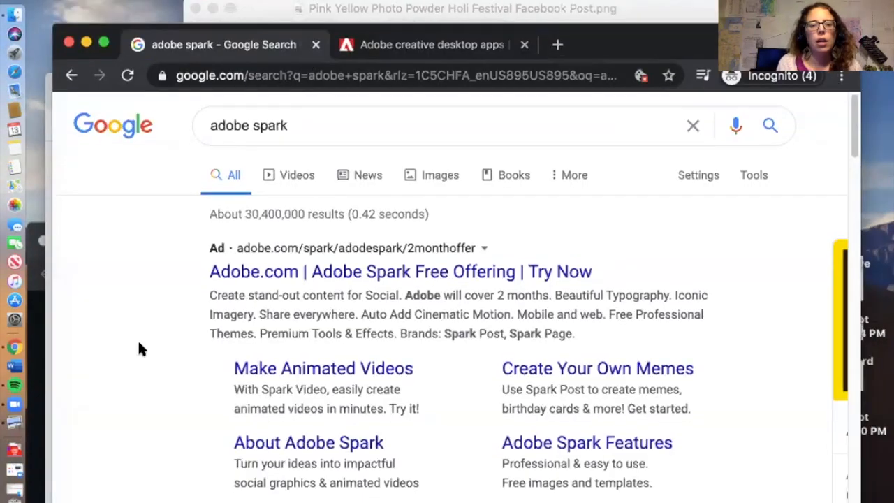
scroll(231, 246, "down", 5)
left_click(236, 240)
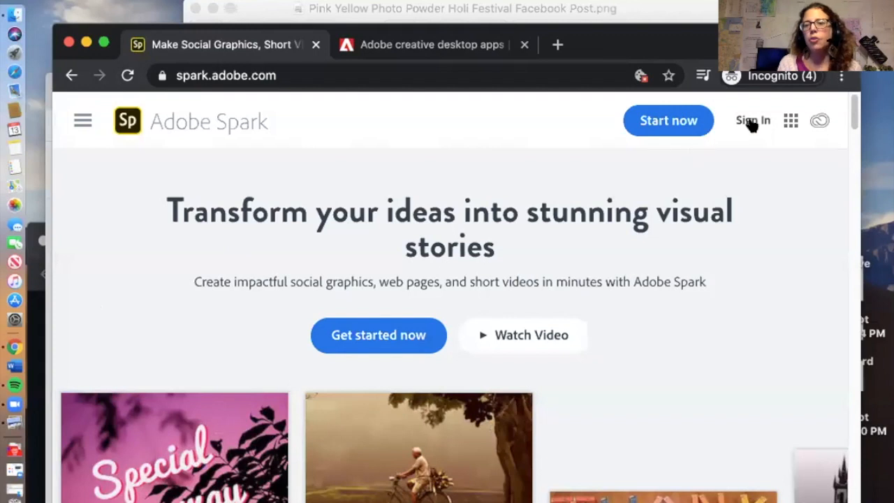
left_click(663, 122)
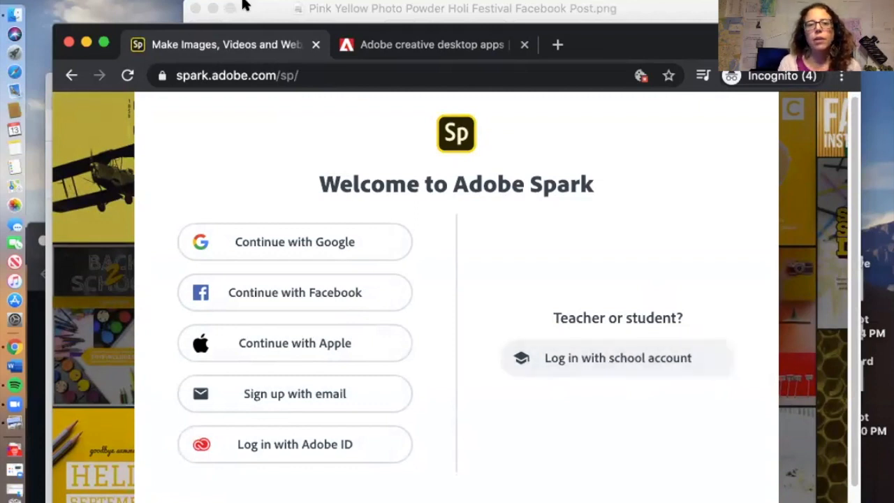
Step: Return to the original Adobe Spark home page in the signed-in Chrome window, dismiss the downloads bar and reposition the window
left_click_drag(119, 32, 893, 91)
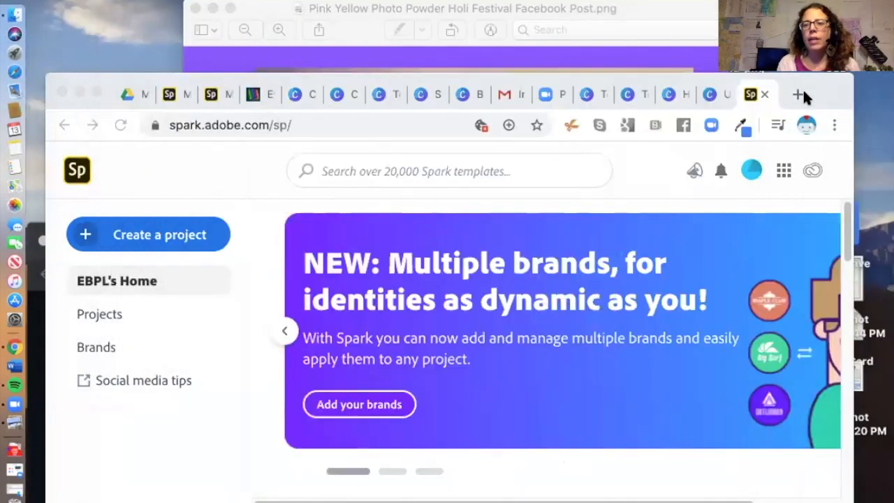
left_click_drag(816, 79, 809, 59)
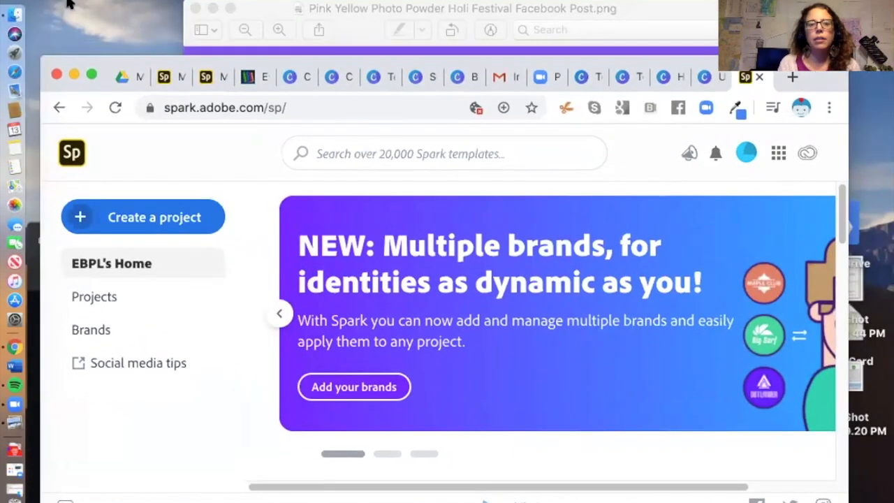
left_click(164, 78)
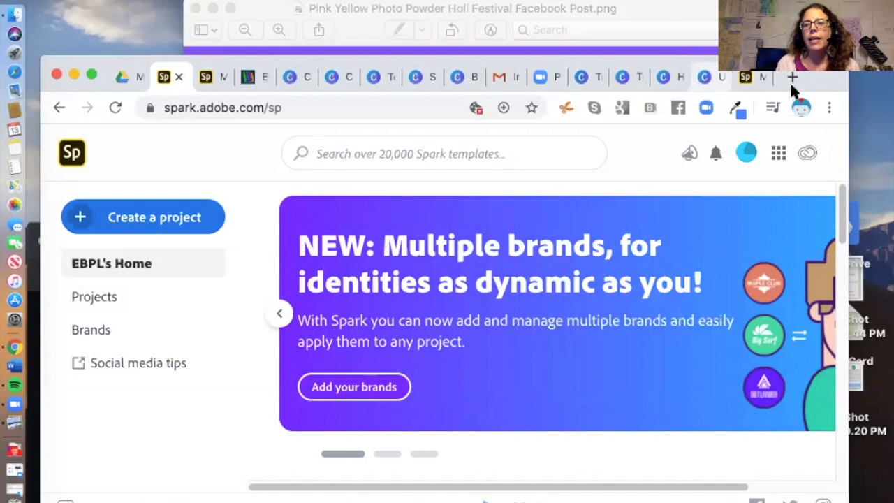
left_click_drag(815, 76, 817, 28)
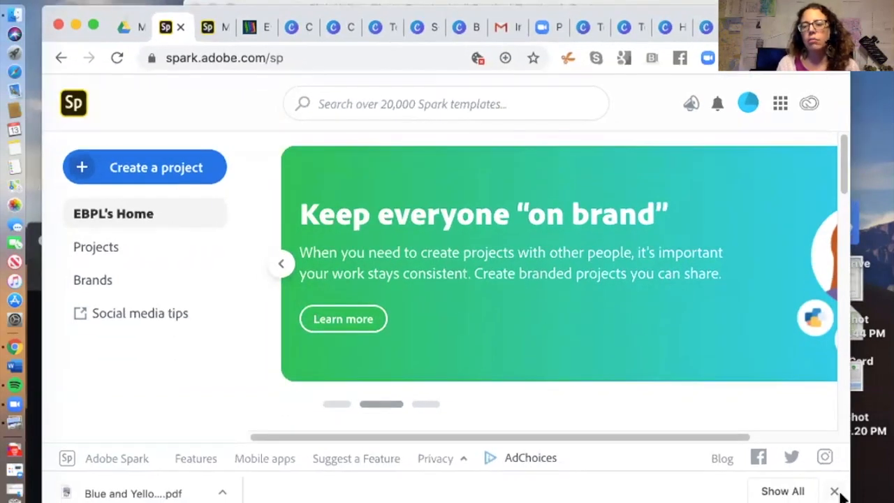
left_click(834, 491)
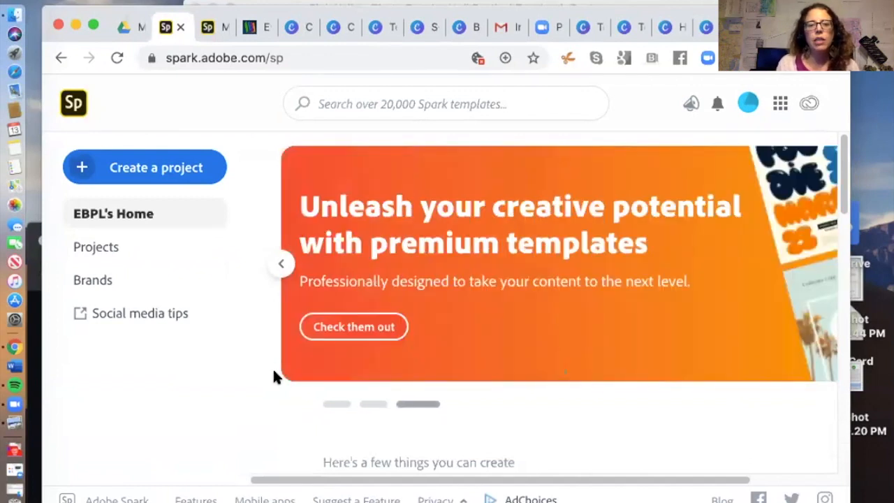
mouse_move(781, 23)
left_mouse_down()
mouse_move(779, 50)
mouse_move(788, 37)
left_mouse_up()
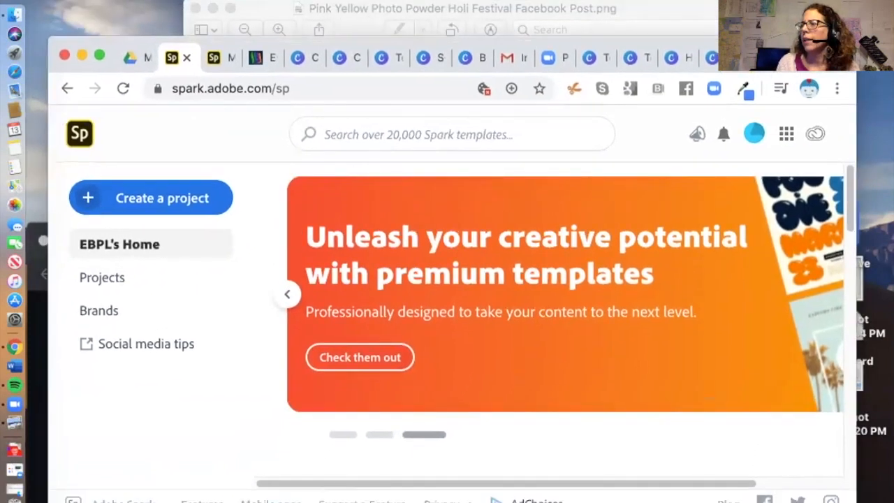
Step: Separate the Incognito Adobe Spark page into its own window, return to its landing page and look through what it offers
left_click_drag(662, 218, 207, 107)
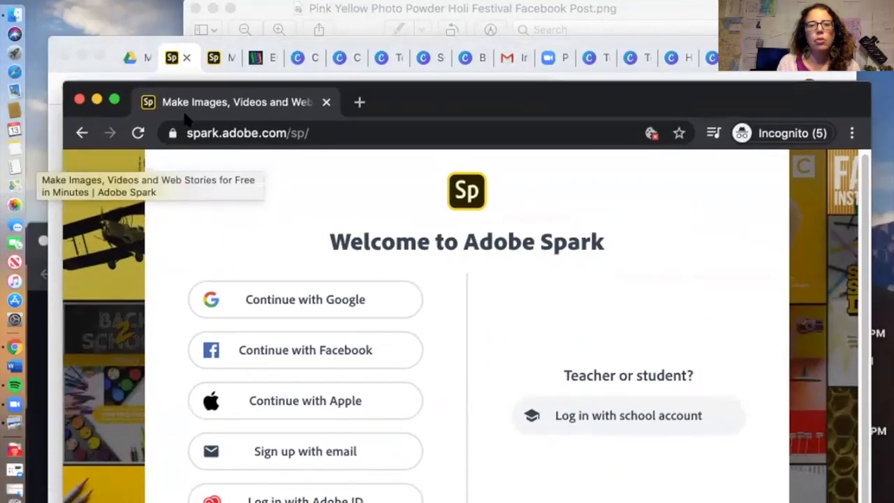
left_click(81, 131)
scroll(393, 271, "down", 5)
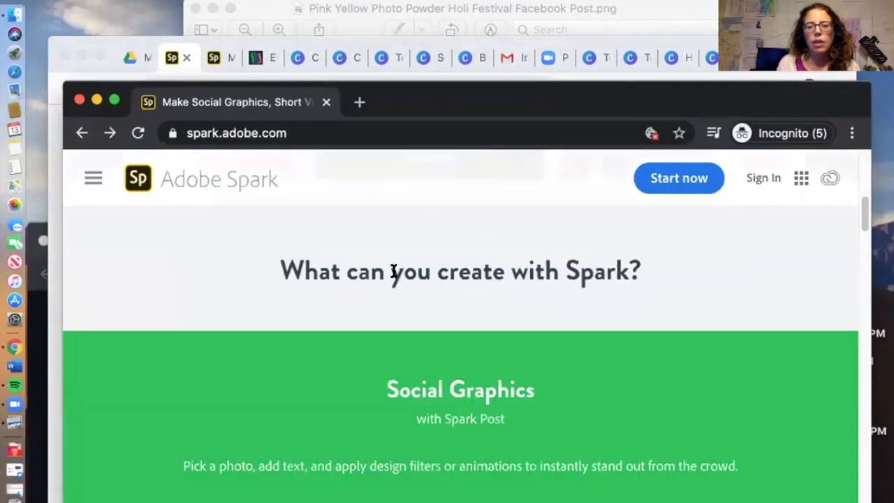
scroll(391, 267, "up", 10)
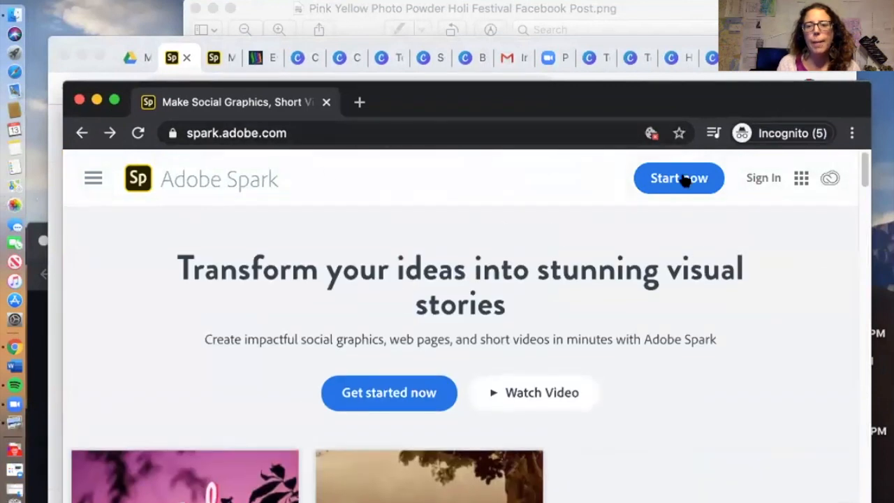
Step: On a new page, search Google for adobe spark plans, open the Adobe Spark pricing page from the results and reposition the window
left_click(356, 104)
type("adobe")
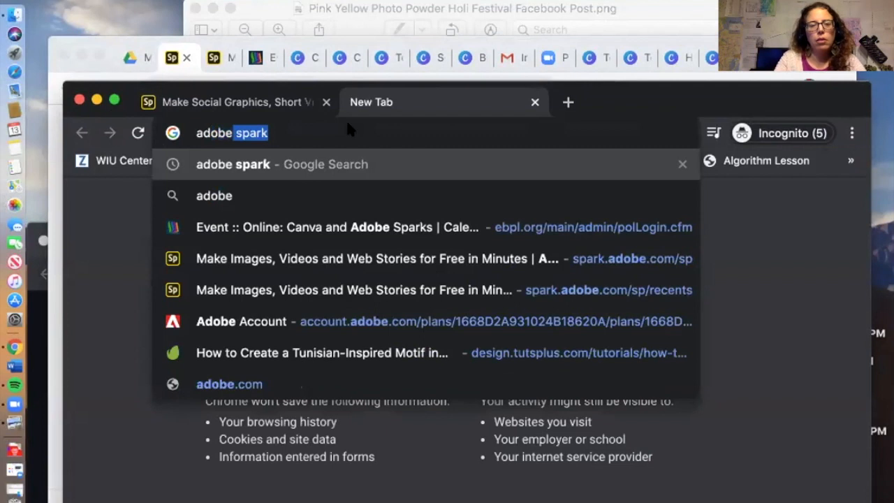
key("Right")
type("pl")
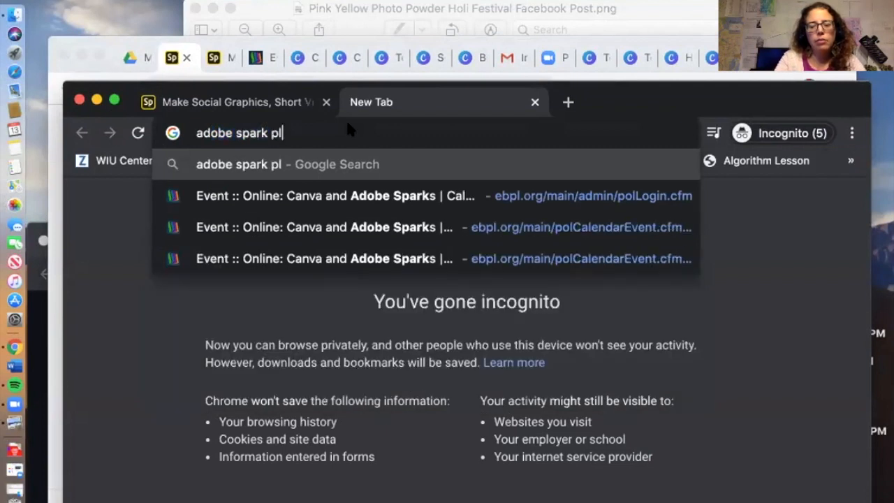
type("ans")
key("Return")
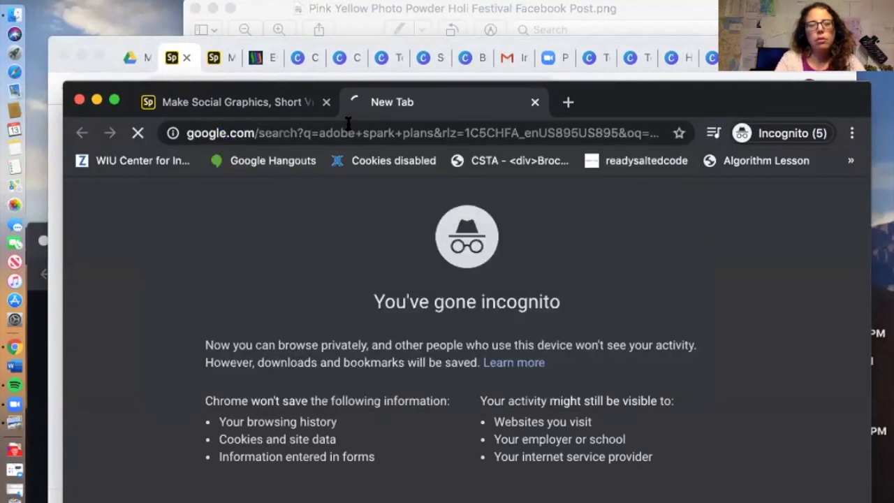
scroll(234, 366, "down", 2)
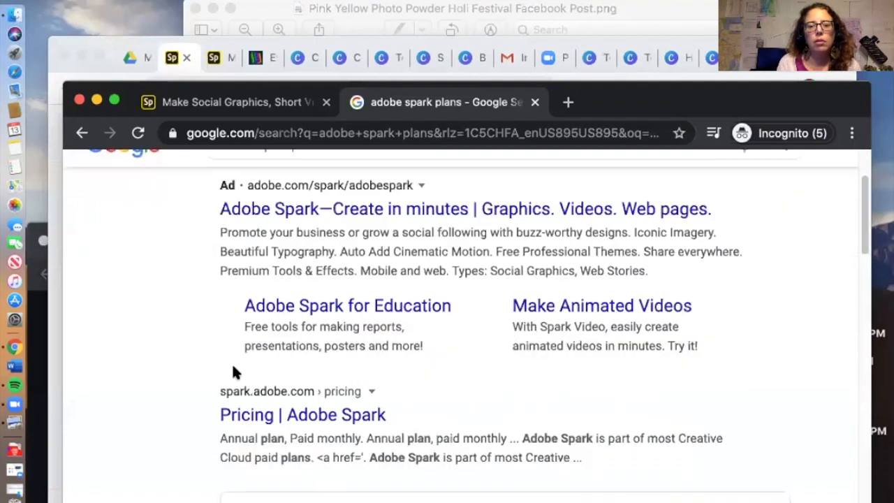
scroll(236, 363, "down", 3)
scroll(259, 300, "up", 2)
left_click(271, 327)
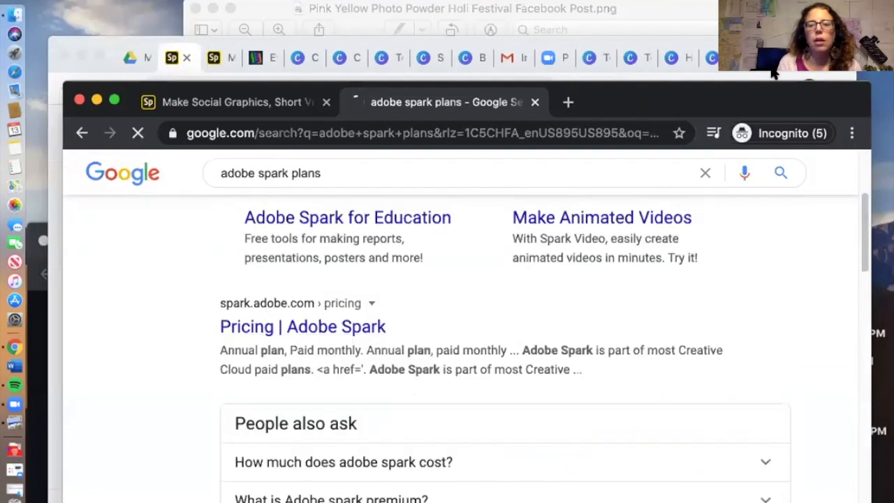
left_click_drag(754, 98, 754, 10)
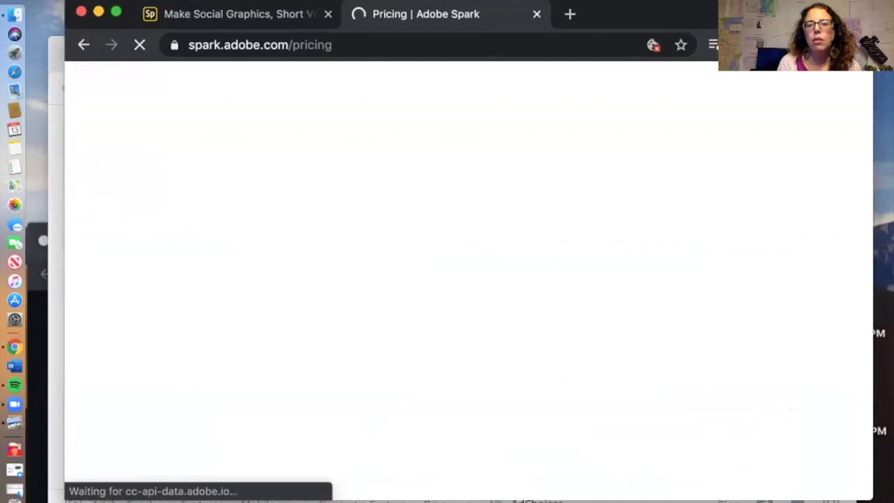
Step: Look through the Adobe Spark pricing page, from the paid plans down to the free Starter Plan
scroll(487, 363, "down", 6)
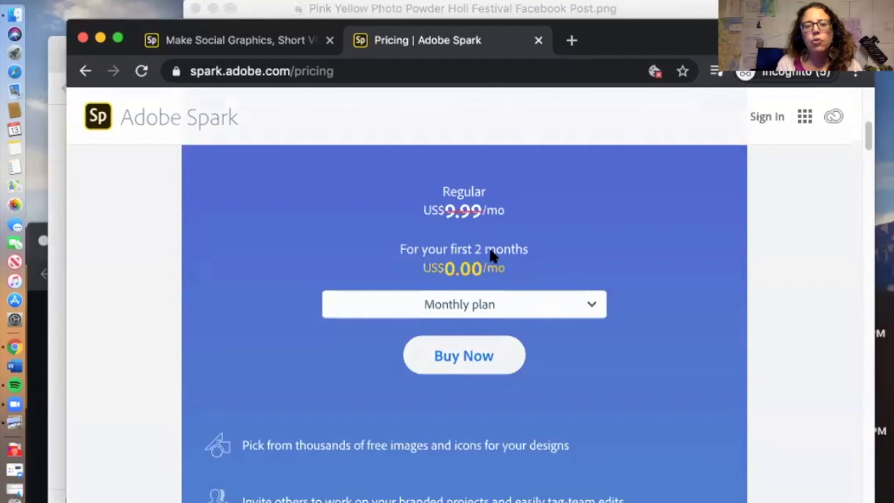
scroll(599, 342, "down", 5)
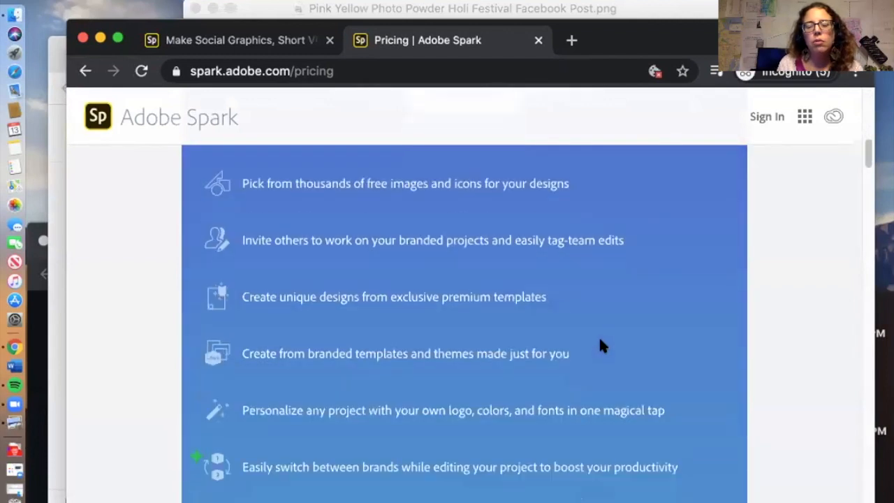
scroll(599, 342, "down", 6)
scroll(599, 342, "up", 4)
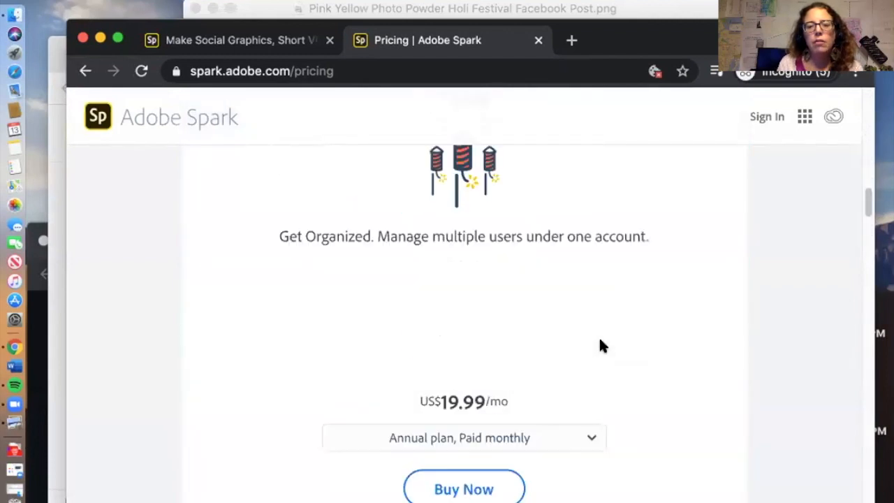
scroll(599, 344, "down", 5)
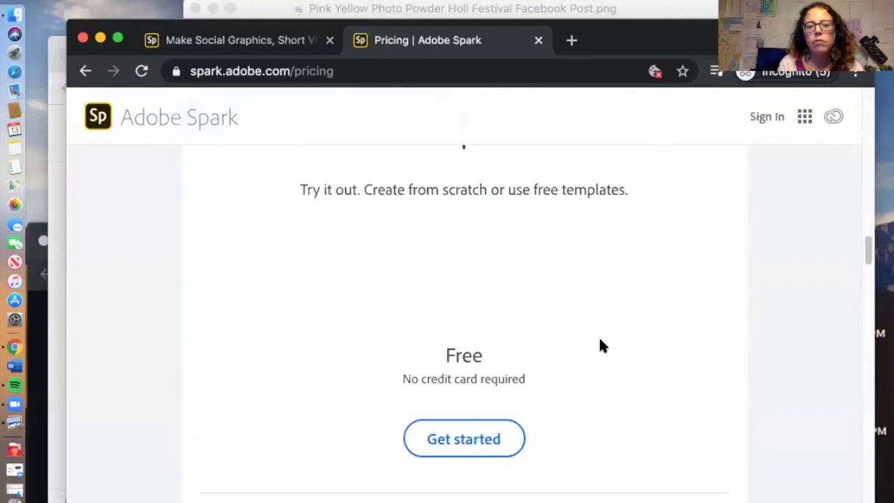
scroll(601, 345, "up", 3)
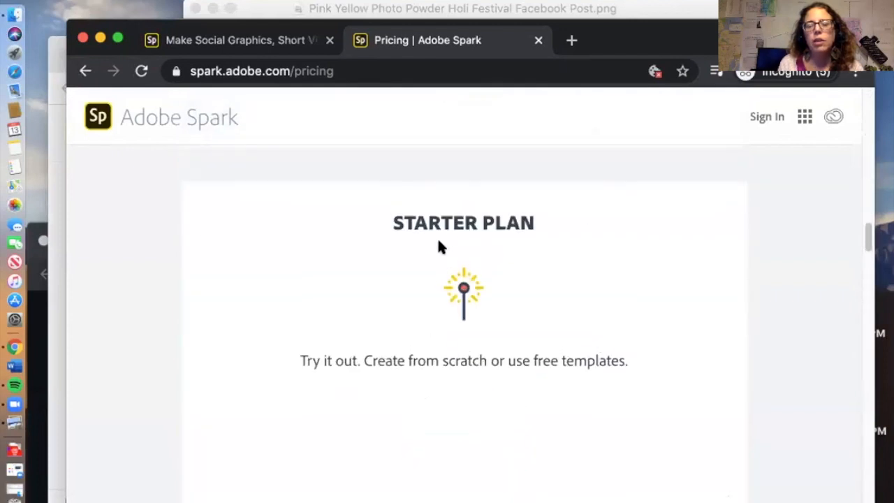
scroll(494, 364, "down", 4)
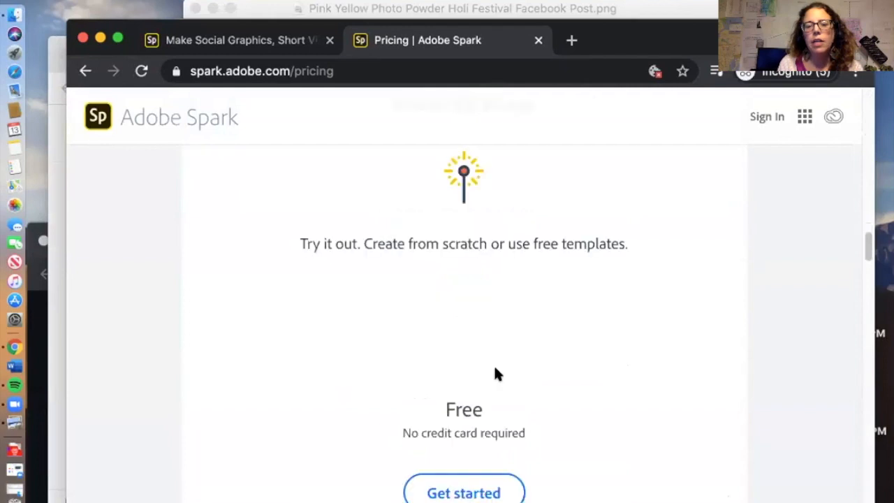
Step: Expand the details of the free Starter Plan and check which features it includes
left_click(494, 370)
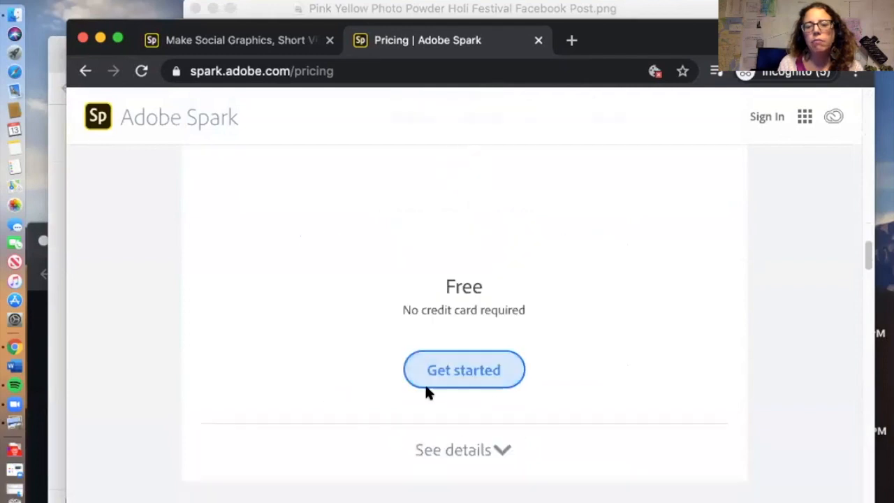
left_click(478, 452)
scroll(583, 353, "down", 5)
scroll(409, 321, "up", 6)
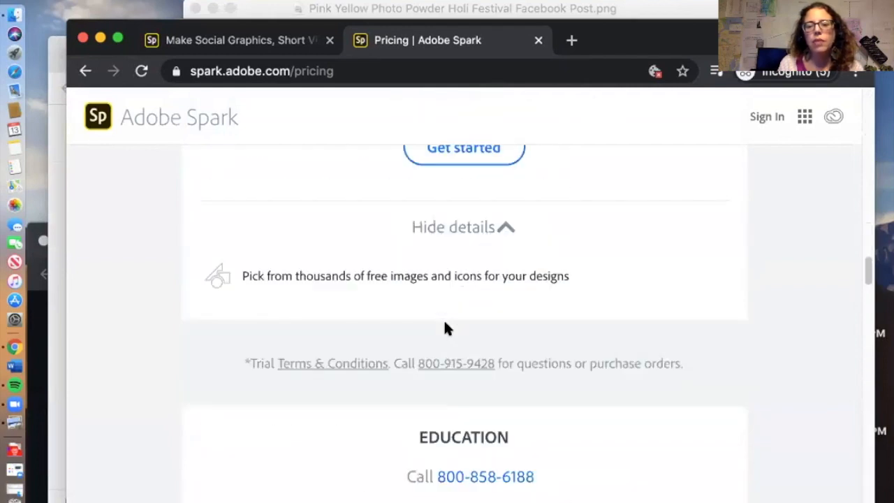
scroll(328, 411, "down", 1)
Step: Review the features and price of the monthly premium plan, and compare them with the Team and Starter plans
scroll(329, 410, "up", 6)
scroll(325, 408, "up", 12)
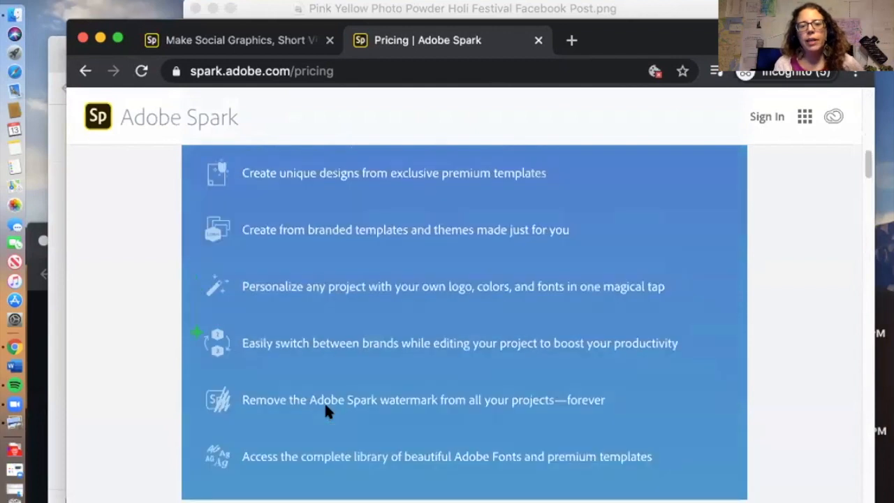
scroll(326, 411, "up", 10)
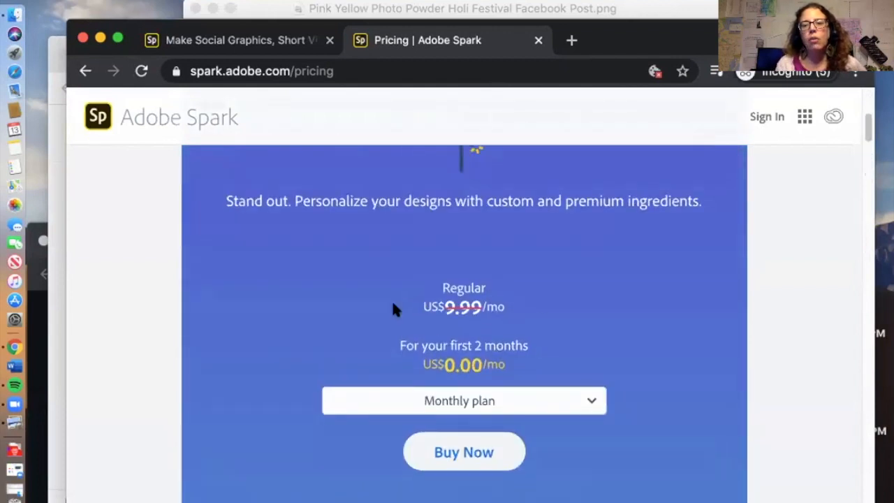
scroll(342, 300, "up", 2)
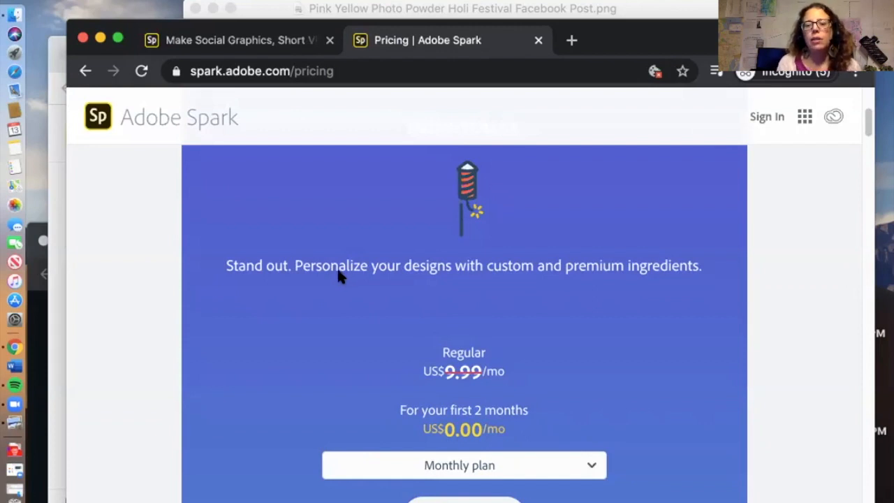
scroll(338, 274, "down", 1)
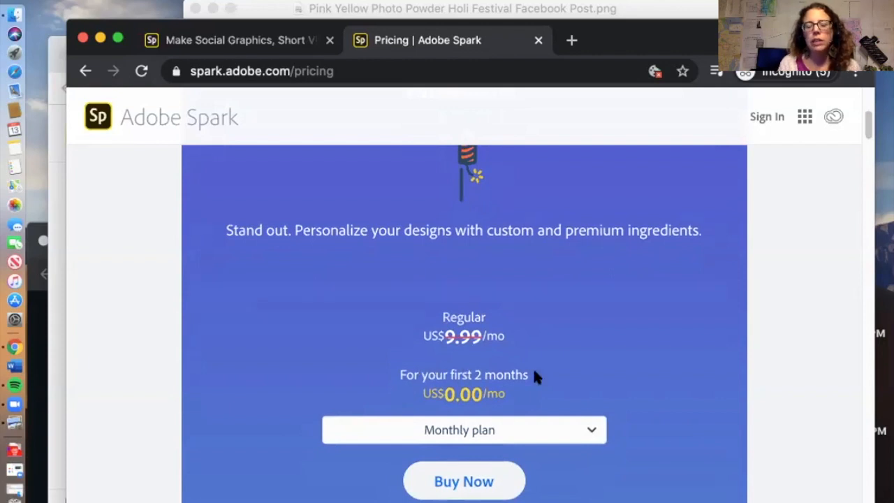
scroll(534, 371, "down", 10)
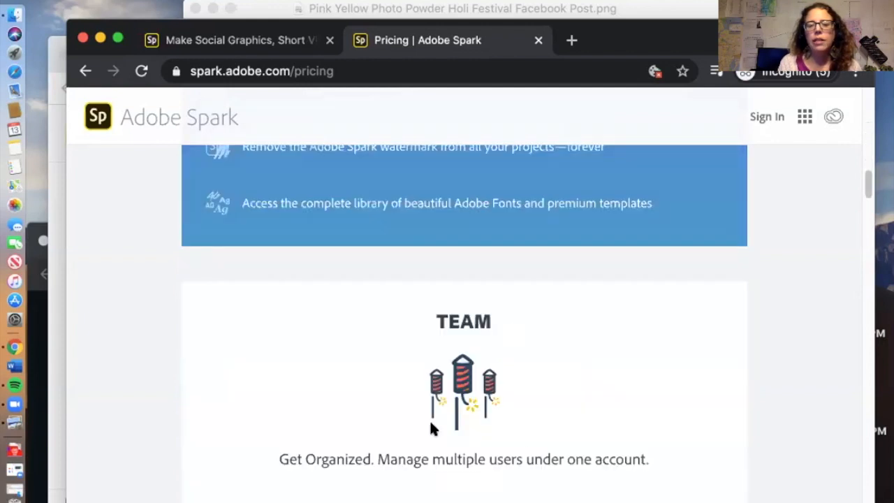
scroll(482, 357, "down", 10)
scroll(490, 357, "down", 4)
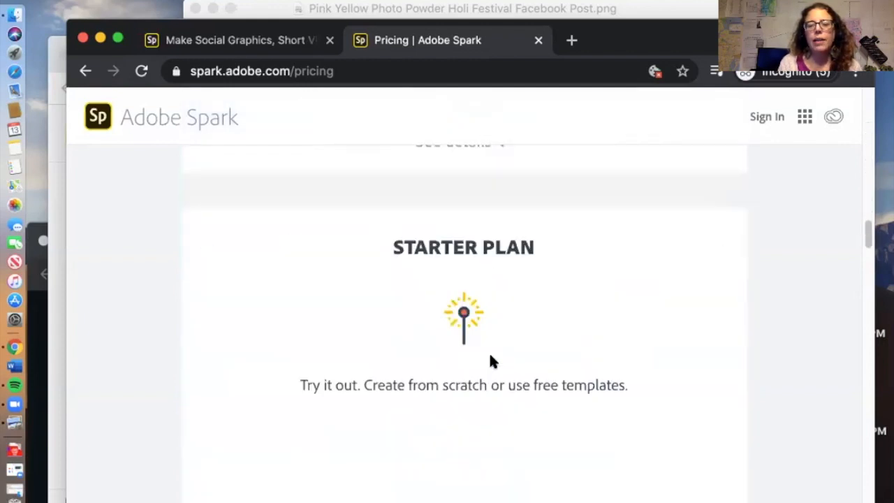
scroll(476, 377, "down", 4)
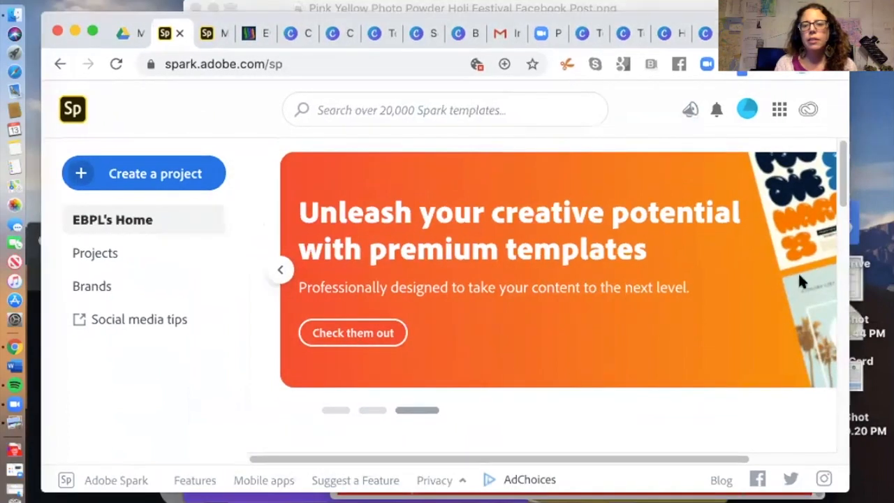
Step: In the signed-in Chrome window, look through the Adobe Spark home page's project types, suggested templates and recent projects
scroll(833, 202, "down", 3)
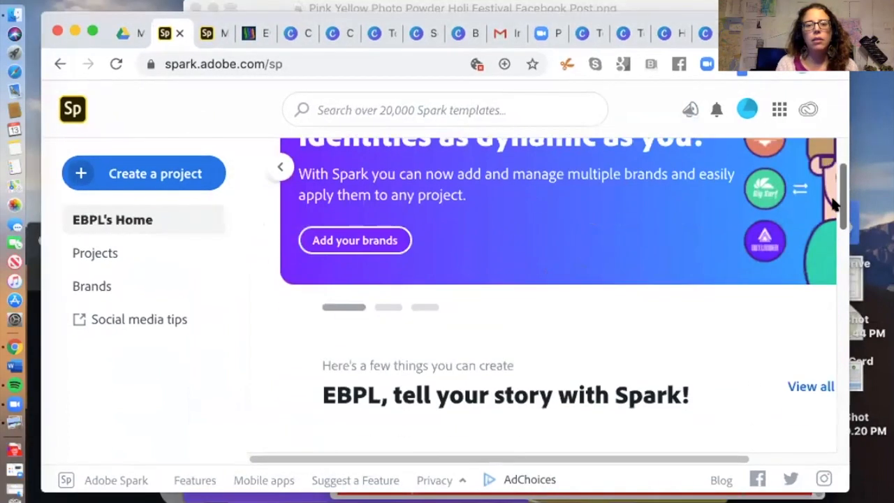
scroll(833, 203, "down", 10)
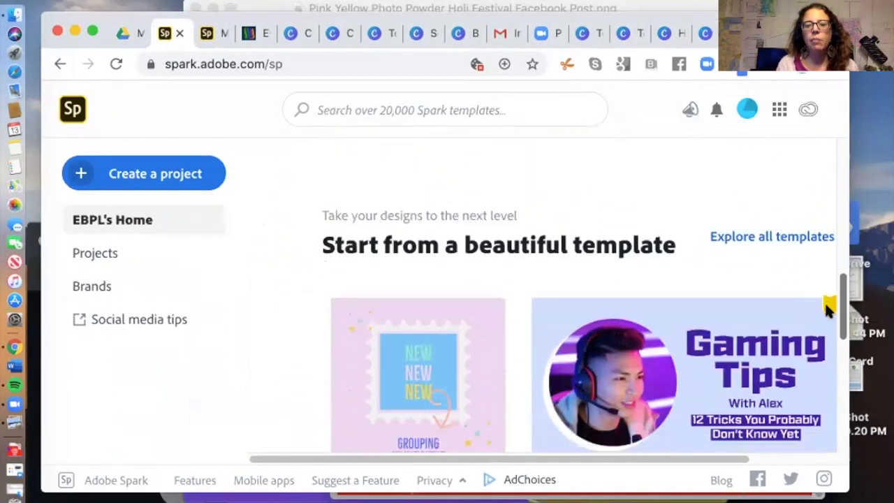
scroll(826, 307, "down", 10)
left_click_drag(842, 412, 888, 182)
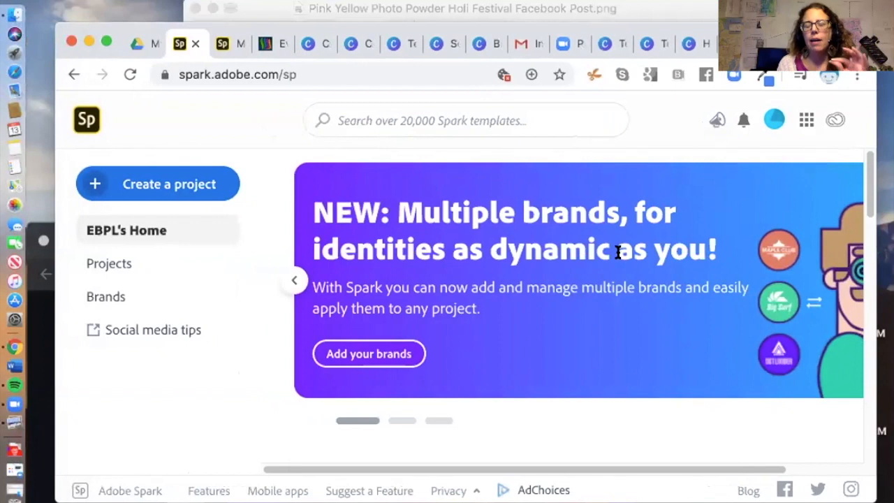
scroll(617, 253, "down", 5)
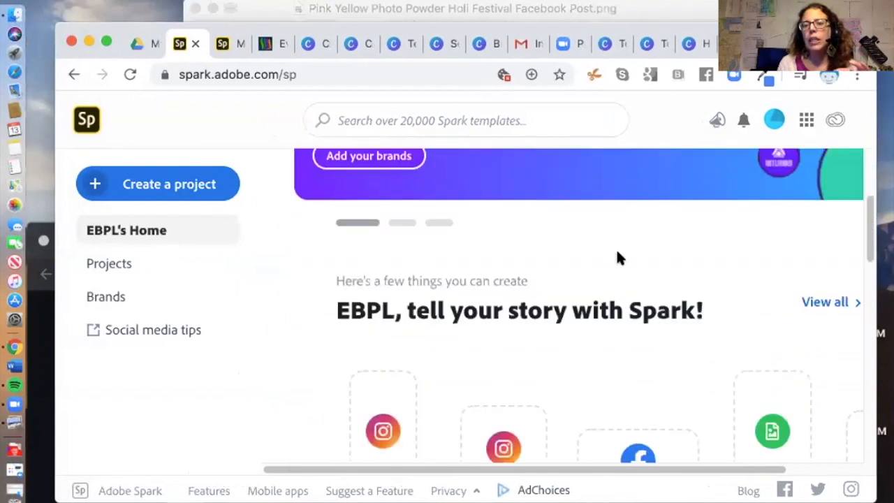
scroll(617, 252, "down", 4)
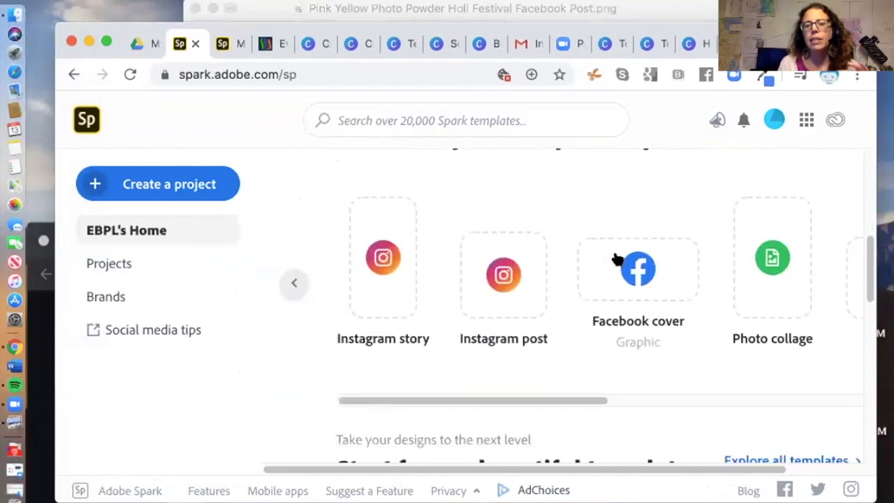
scroll(617, 259, "down", 2)
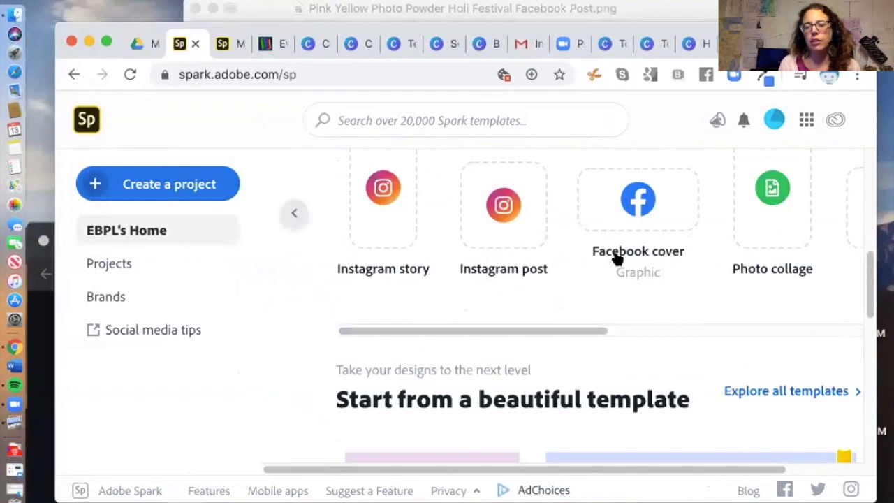
scroll(617, 259, "down", 2)
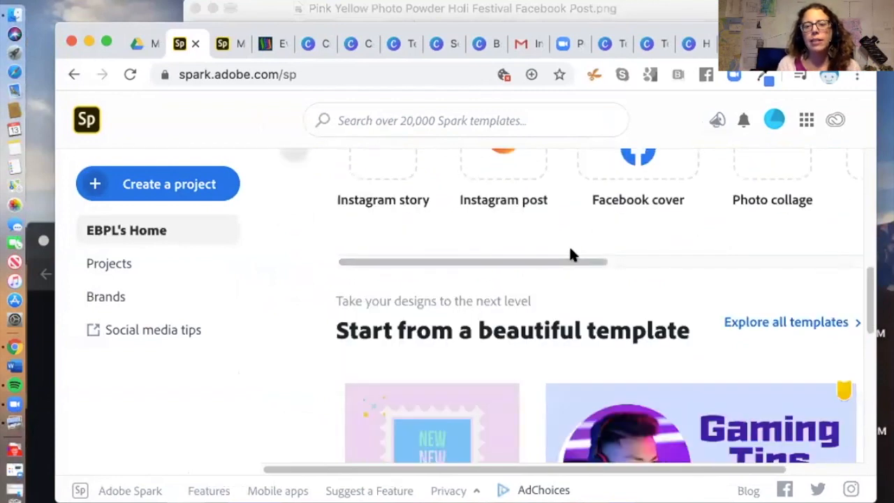
scroll(568, 255, "down", 3)
scroll(571, 256, "down", 3)
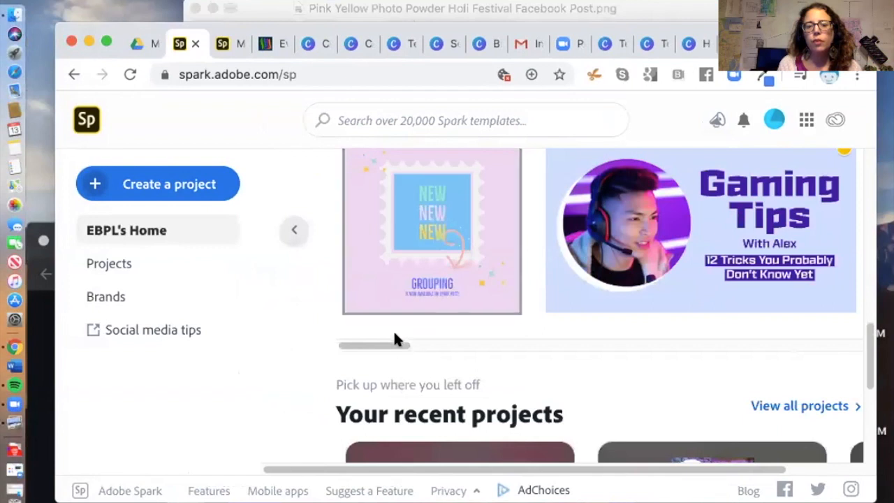
scroll(398, 264, "up", 2)
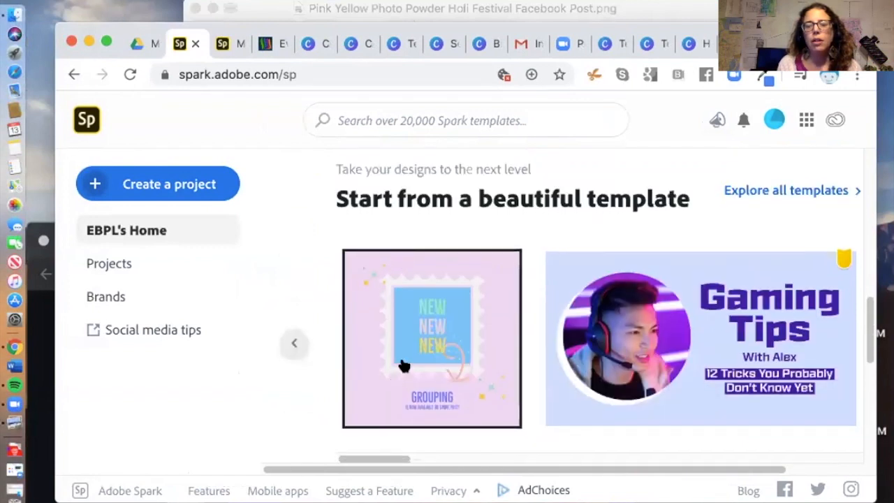
scroll(419, 341, "down", 1)
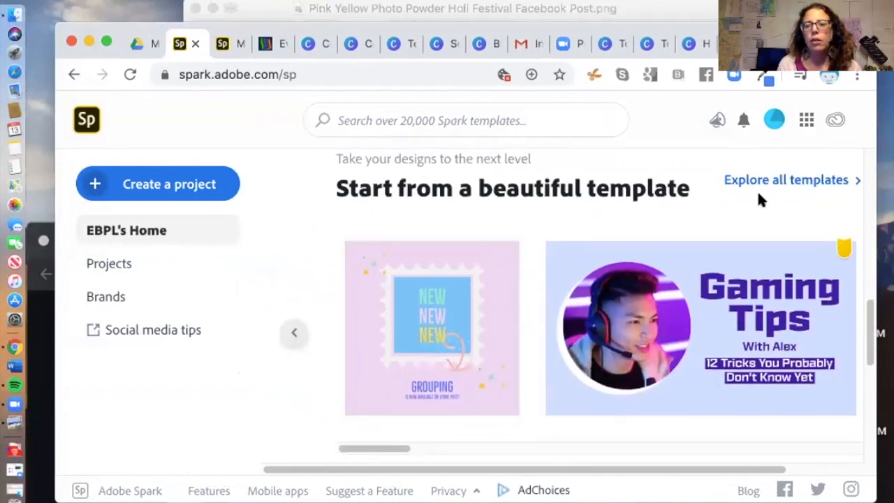
Step: Open the full Spark template gallery, browse the card templates and narrow them to the thank you category
left_click(668, 189)
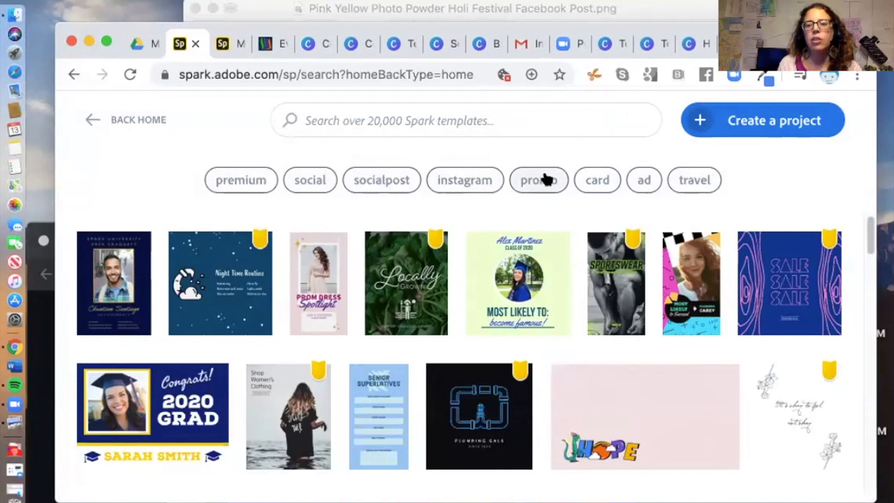
left_click(593, 179)
scroll(354, 305, "down", 10)
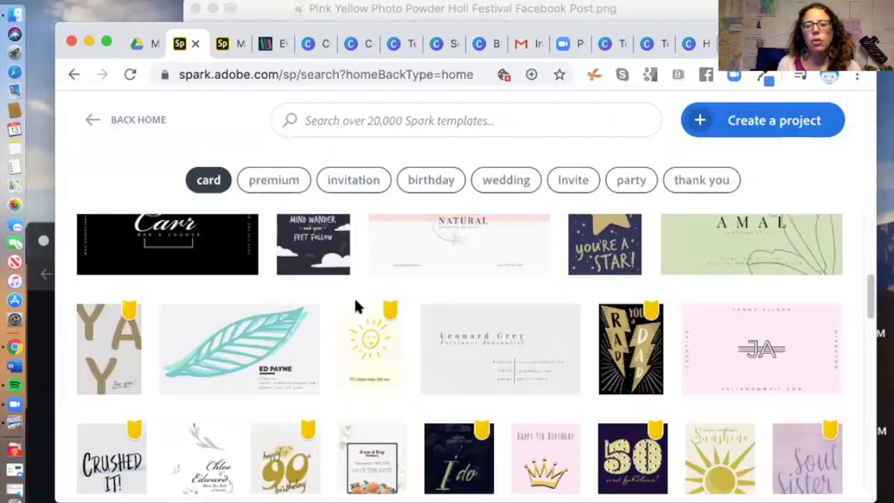
scroll(354, 305, "down", 5)
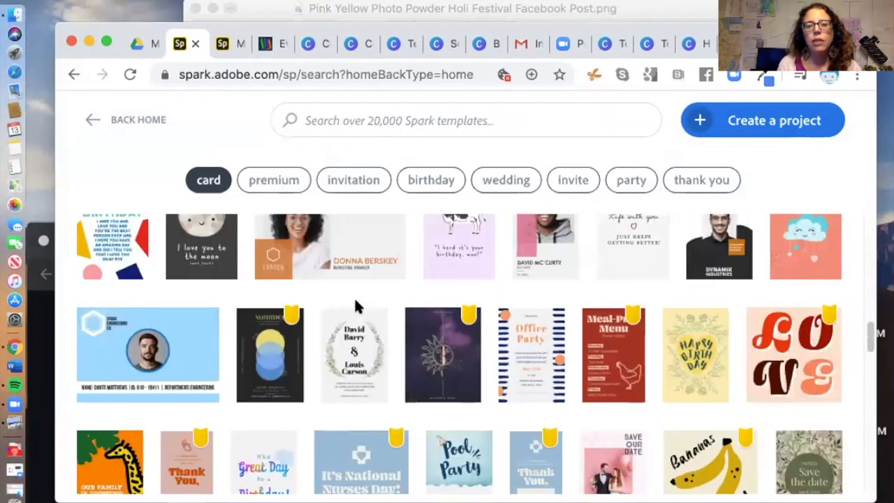
scroll(354, 296, "down", 5)
left_click(699, 179)
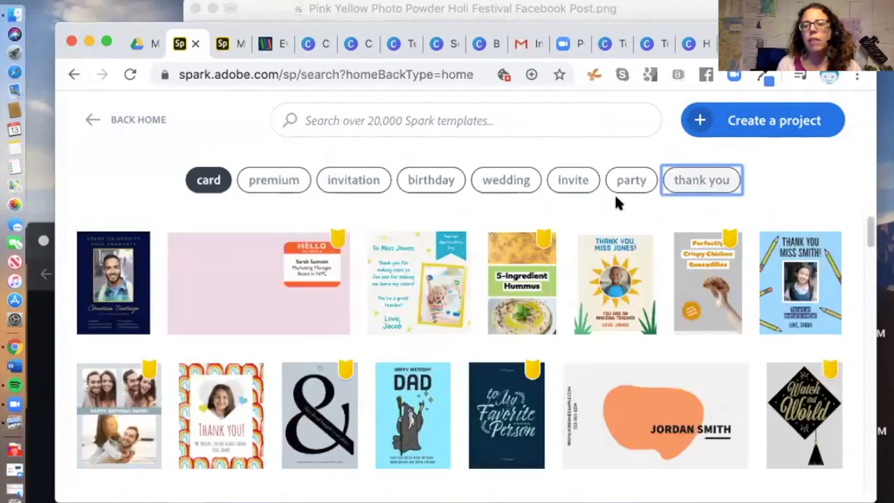
Step: Browse the thank you card templates in the Spark gallery, down to the wedding and Halloween designs and back
scroll(379, 287, "down", 10)
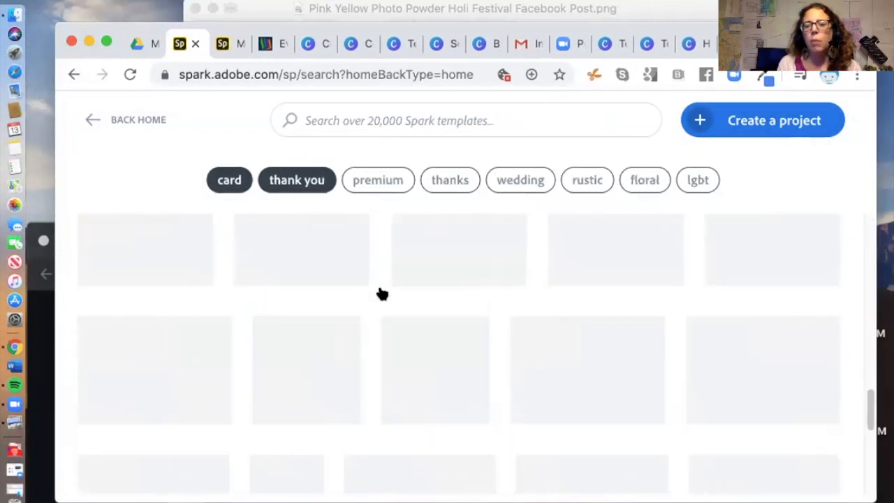
scroll(379, 286, "down", 5)
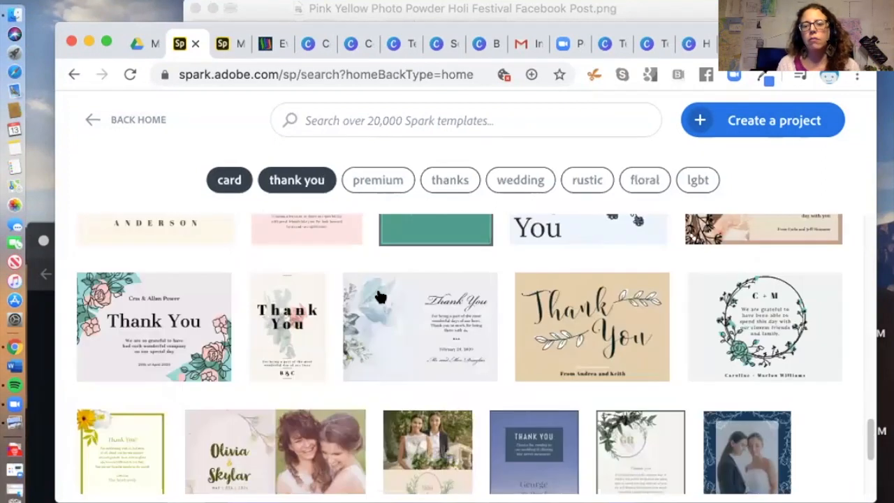
scroll(379, 297, "down", 3)
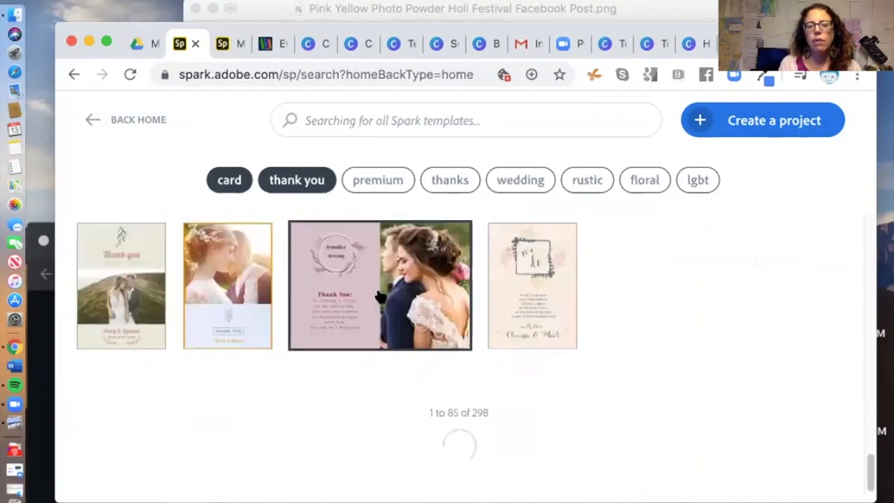
scroll(436, 326, "down", 8)
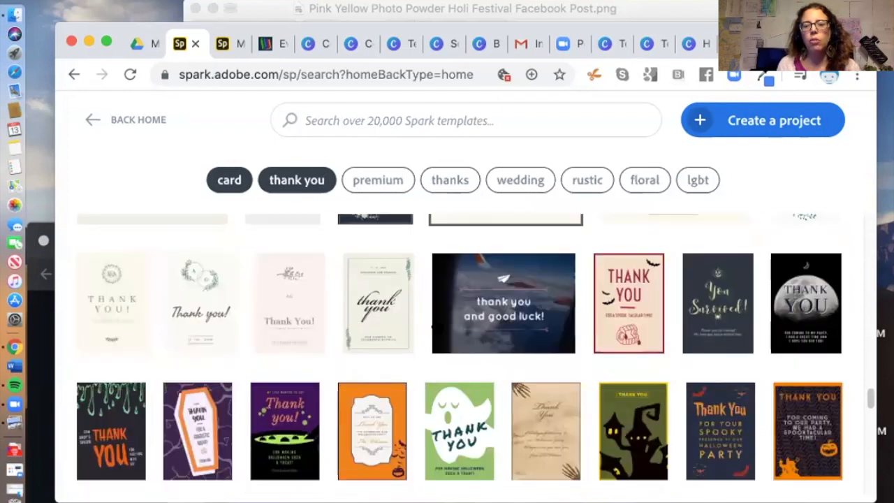
scroll(436, 327, "up", 10)
scroll(436, 326, "up", 6)
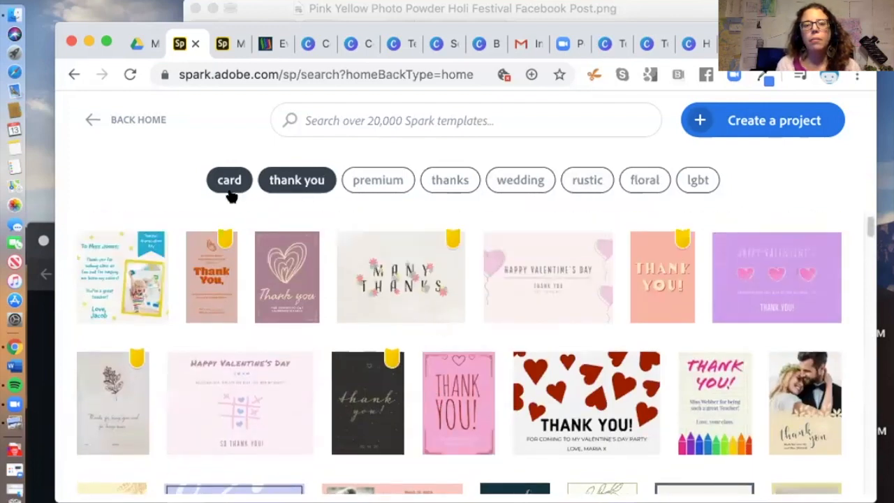
Step: Return to the Spark home page and look over its project types, suggested templates and recent projects sections
left_click(89, 120)
scroll(601, 270, "down", 10)
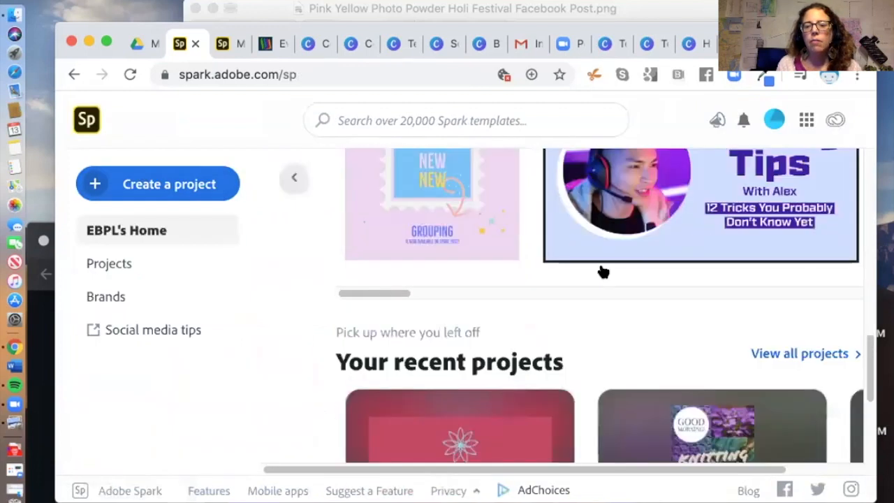
left_click(755, 310)
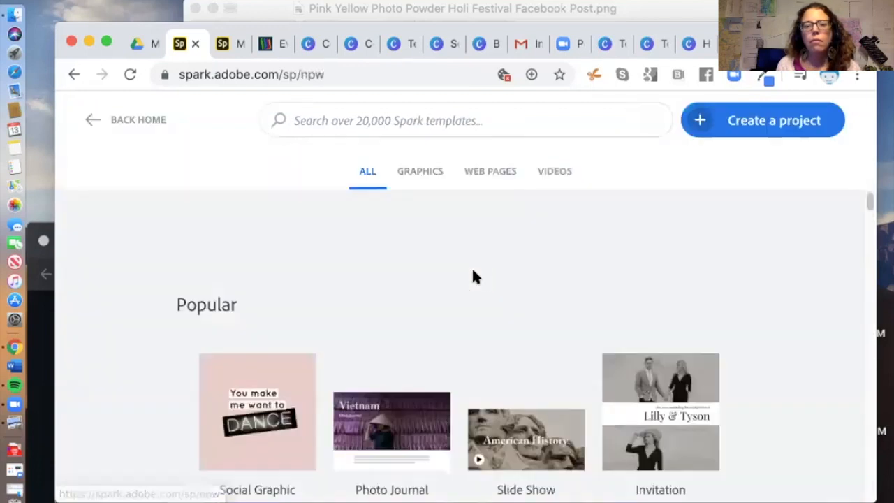
left_click(88, 120)
scroll(571, 272, "down", 3)
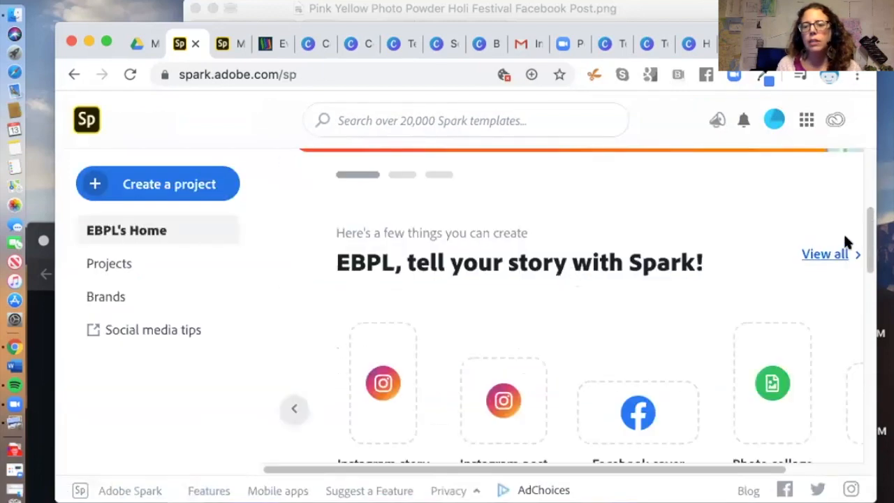
scroll(748, 276, "down", 4)
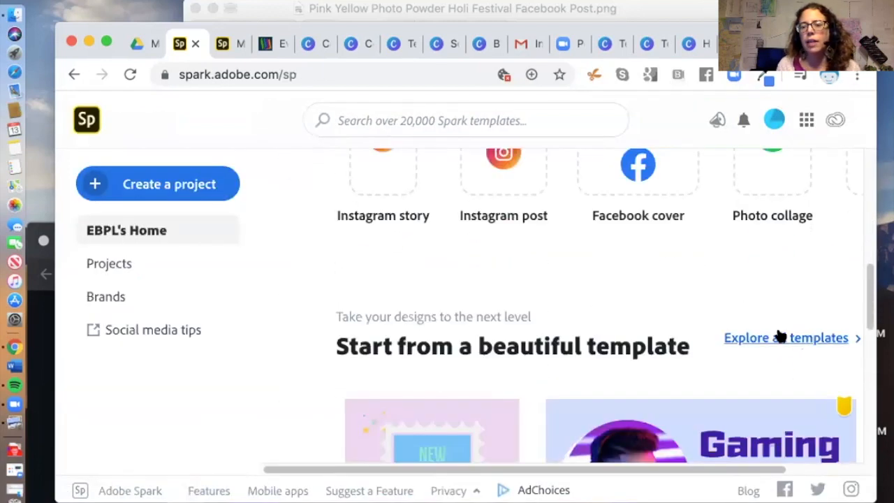
scroll(752, 303, "up", 4)
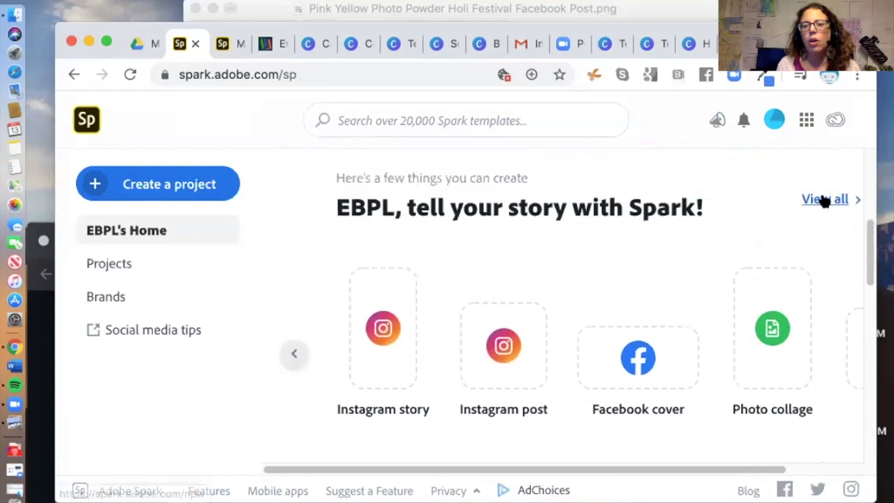
Step: Open the full list of project types, view the Graphics and Web Pages categories, and browse the Videos category
left_click(824, 200)
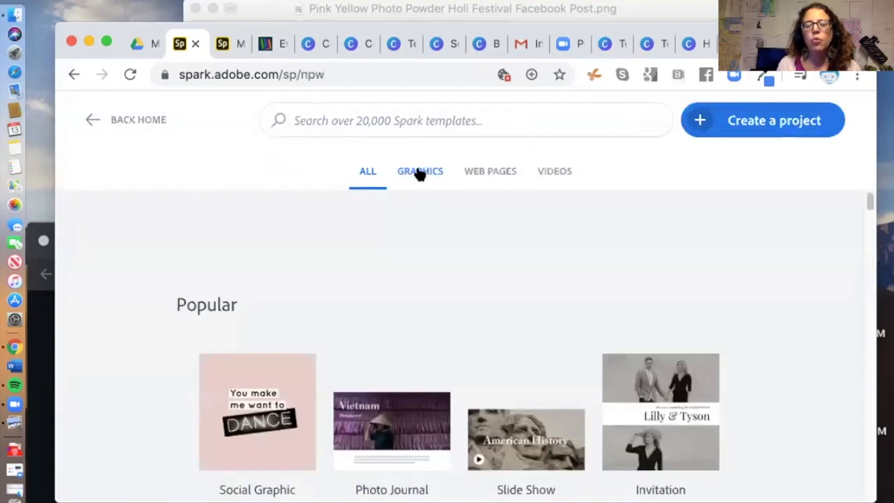
left_click(419, 173)
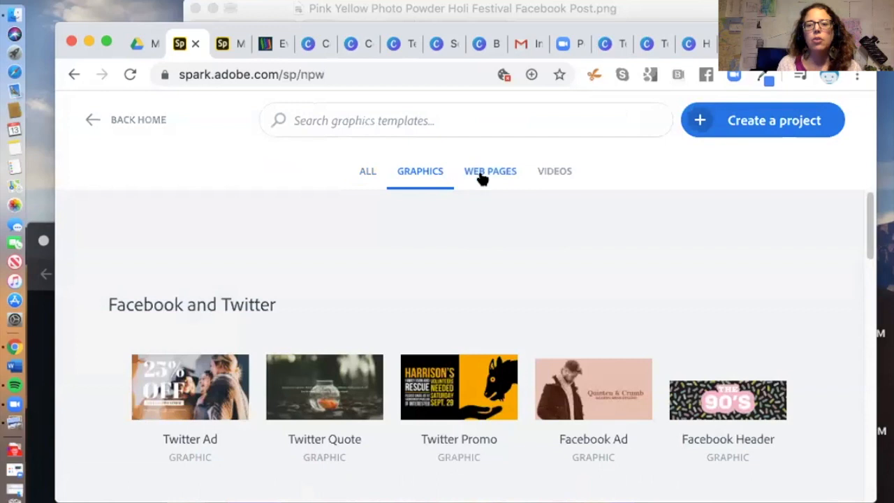
left_click(480, 176)
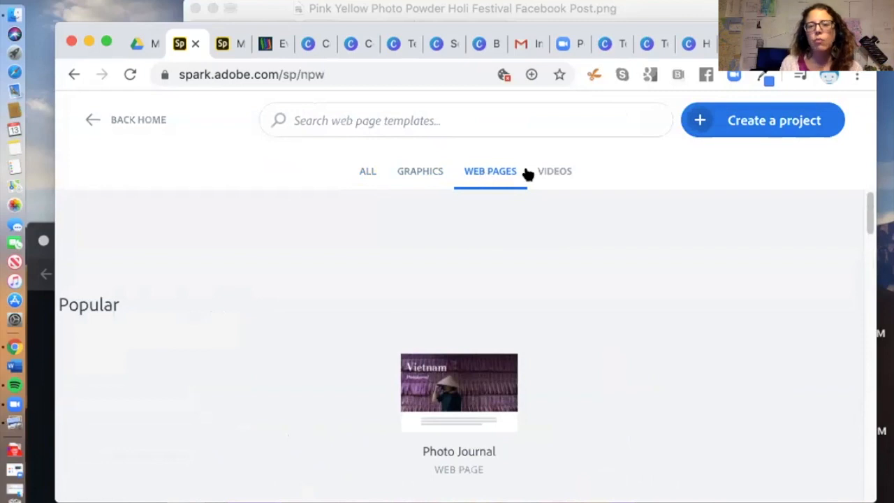
left_click(552, 174)
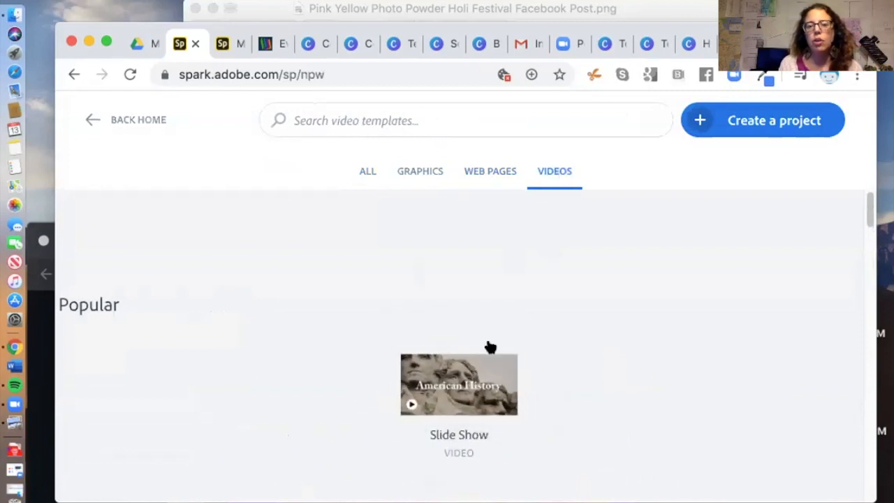
scroll(586, 356, "down", 4)
scroll(595, 356, "down", 15)
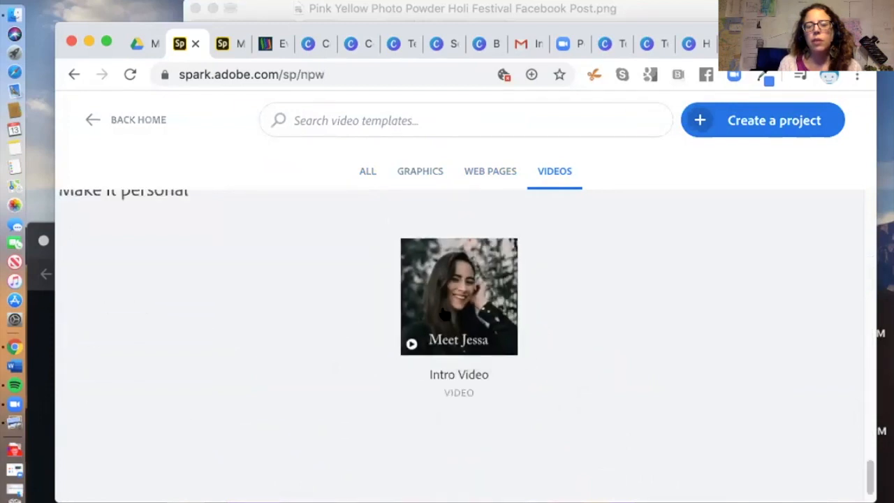
scroll(341, 342, "up", 5)
scroll(339, 342, "up", 10)
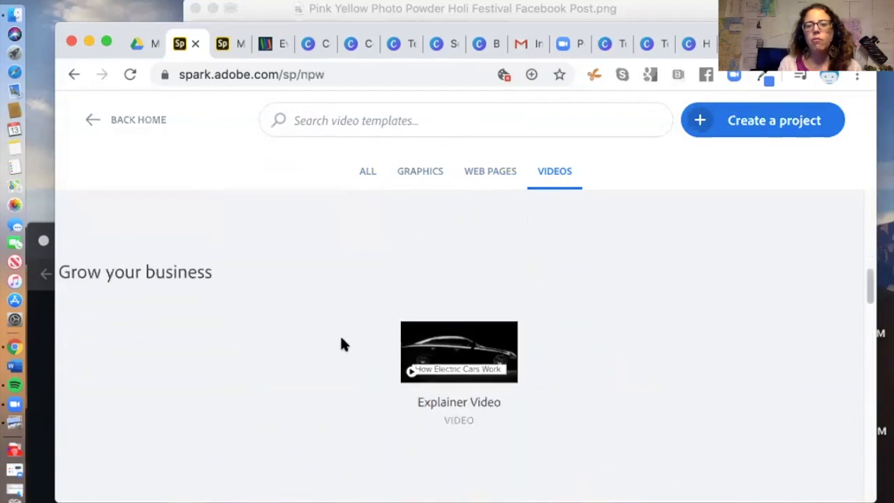
Step: Show all project types again and start a new project from the popular Milkshake flyer
left_click(366, 172)
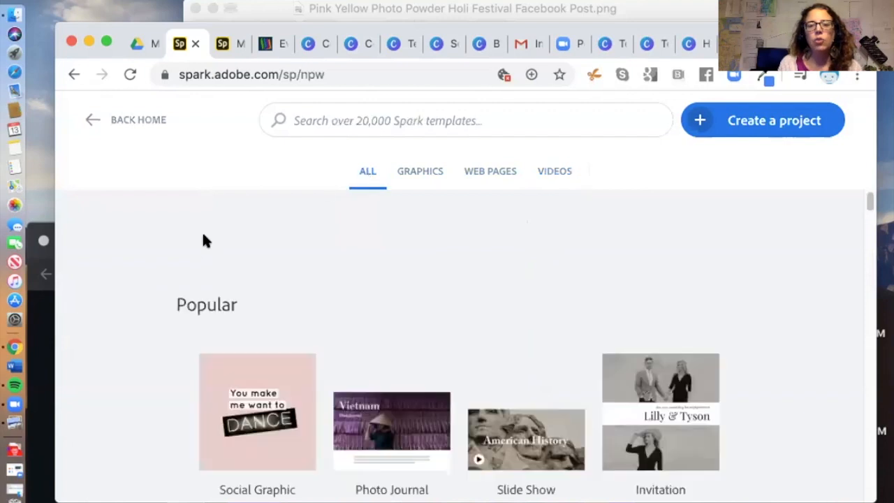
scroll(359, 288, "down", 10)
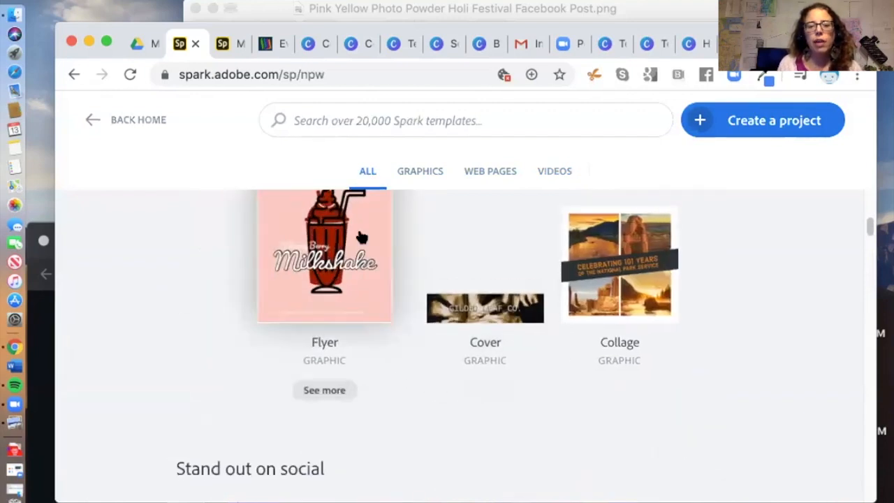
scroll(337, 292, "up", 2)
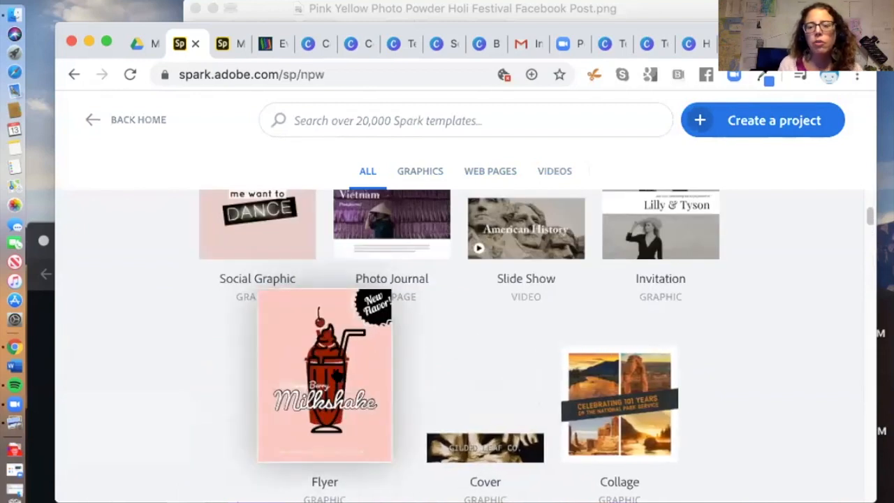
left_click(334, 366)
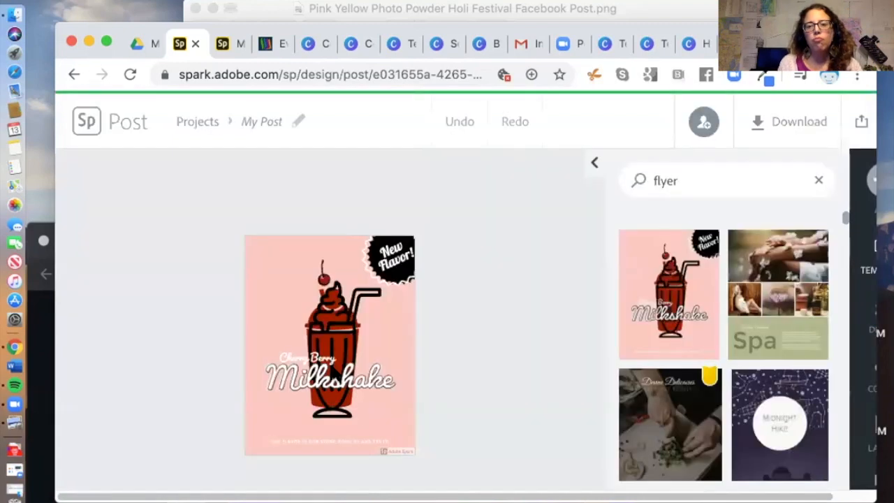
Step: Browse the flyer templates and try to create a project from the premium Eastown High Graduation template
left_click_drag(796, 41, 790, 37)
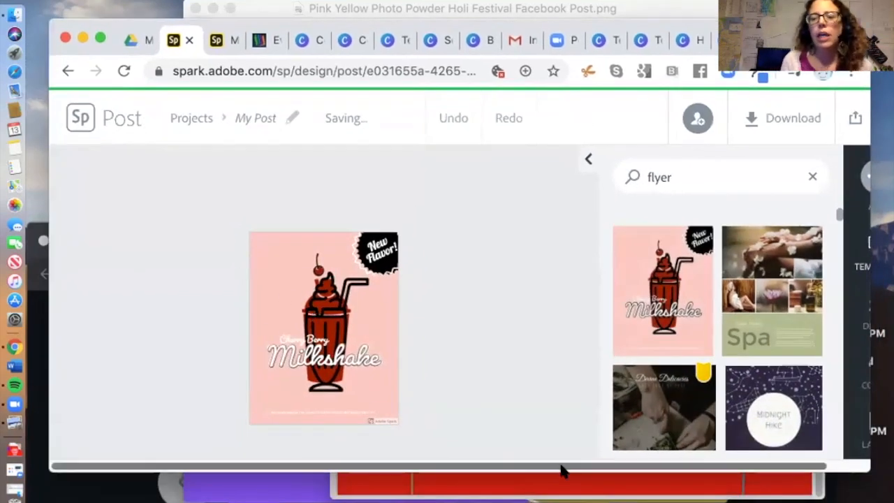
left_click_drag(565, 474, 568, 494)
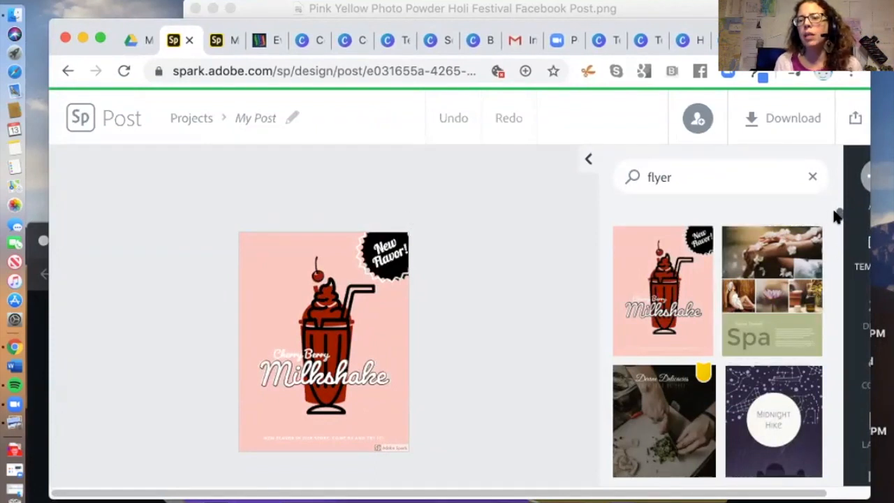
left_click_drag(836, 216, 828, 343)
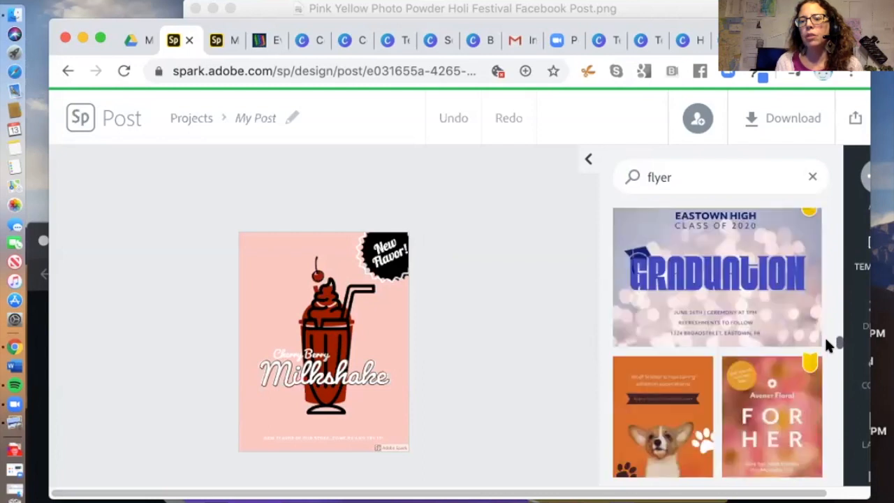
left_click(742, 275)
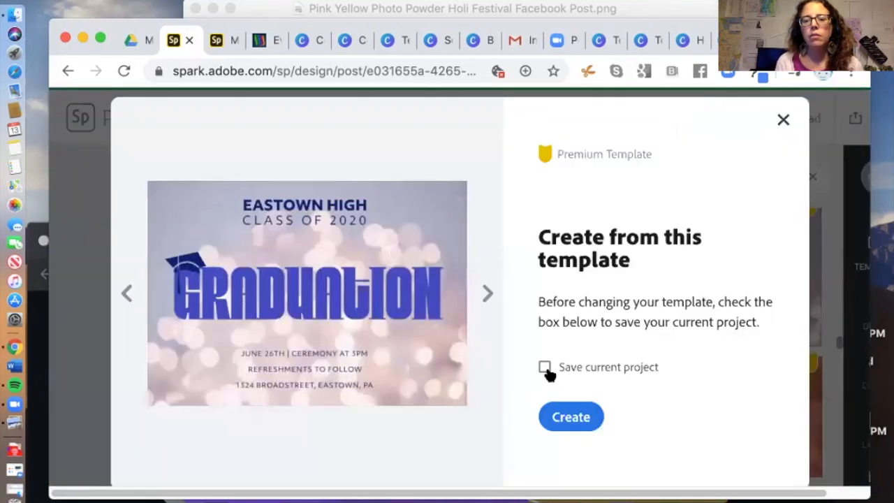
left_click(571, 415)
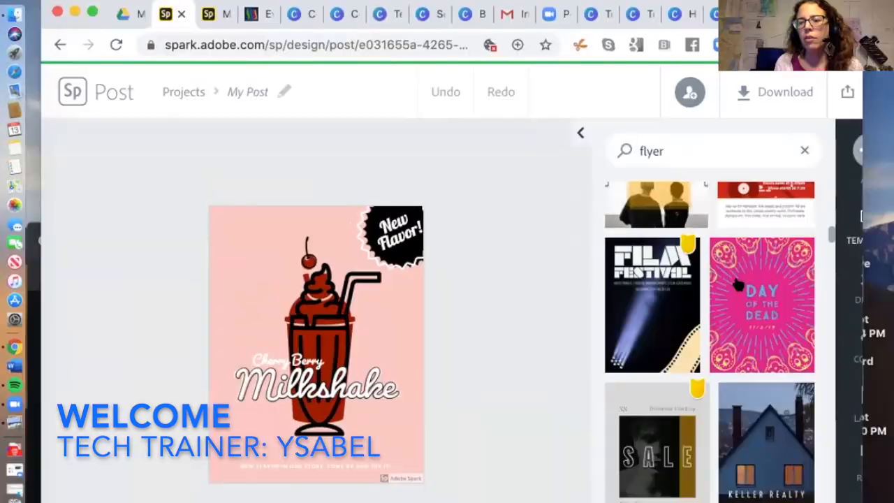
Step: Create a project from the Day of the Dead flyer template and replace its title text with "My Own Party"
left_click(744, 296)
left_click(552, 421)
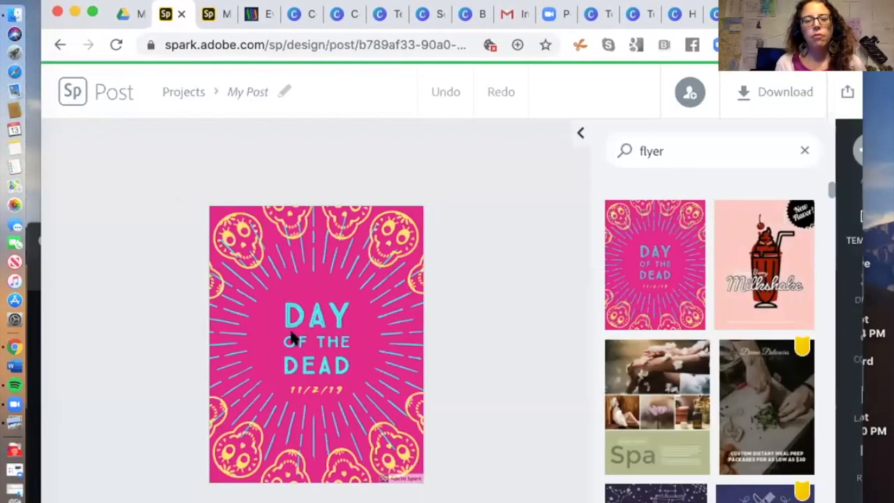
left_click(312, 319)
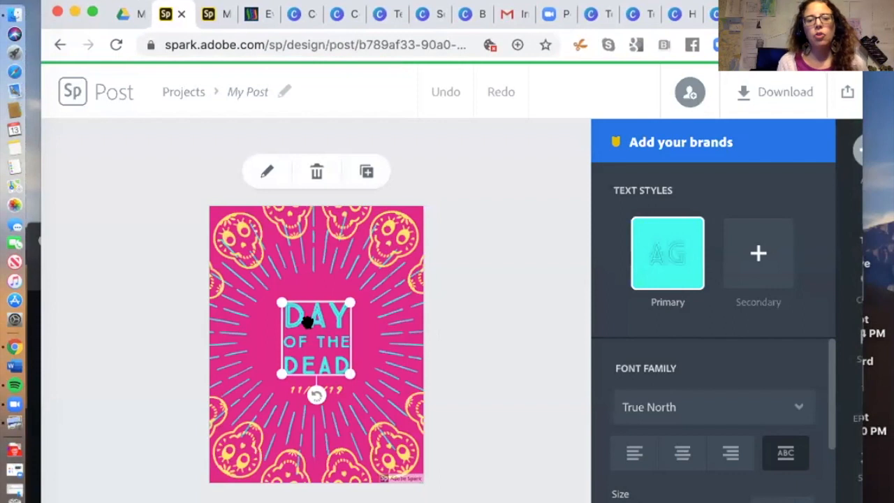
left_click(308, 319)
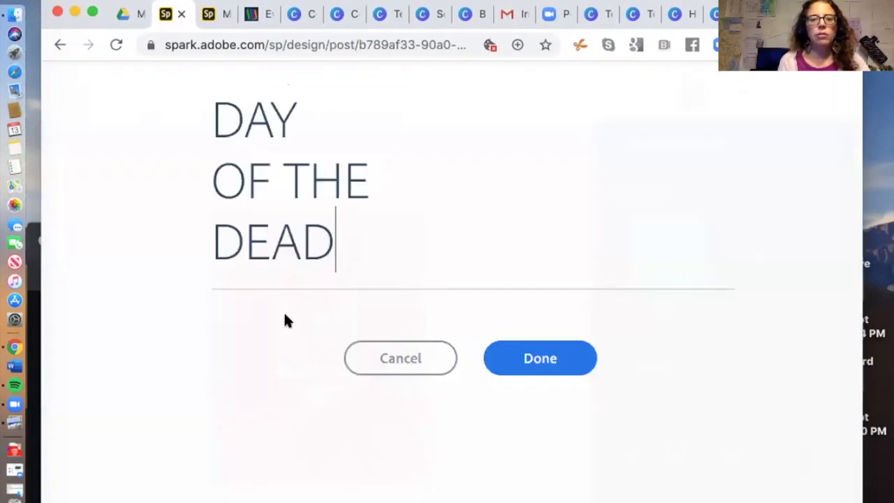
left_click_drag(339, 240, 213, 131)
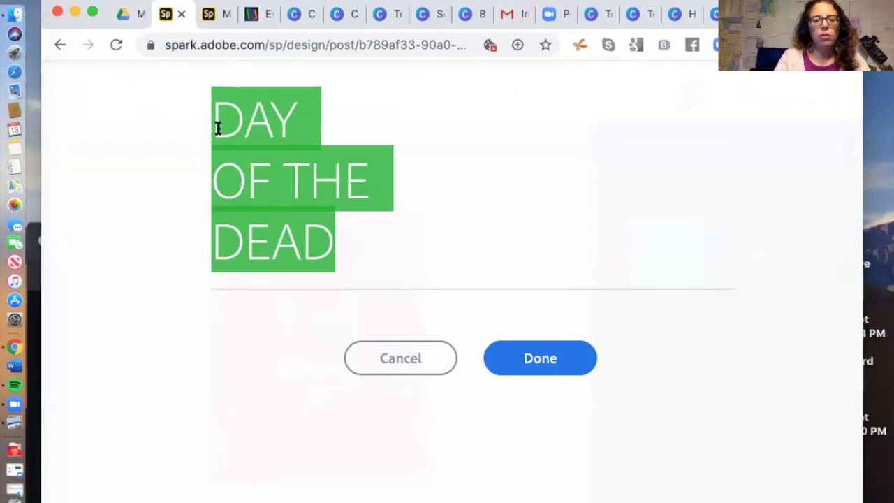
type("M")
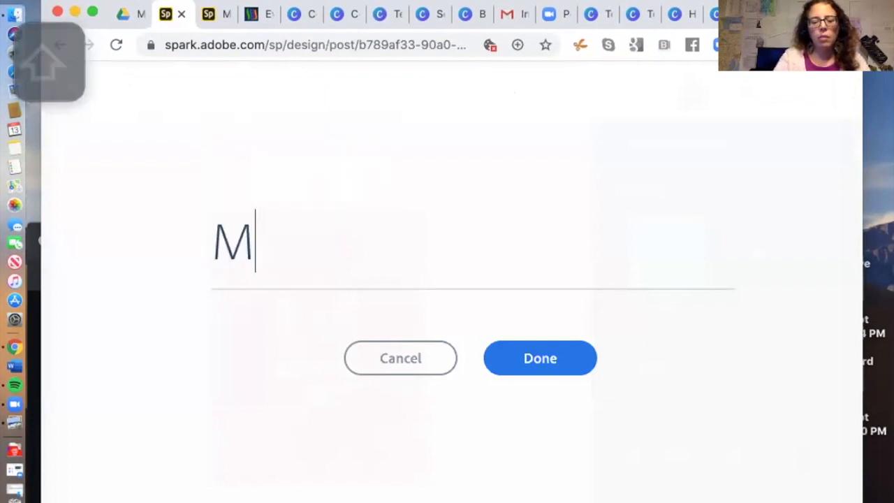
type("y Own ")
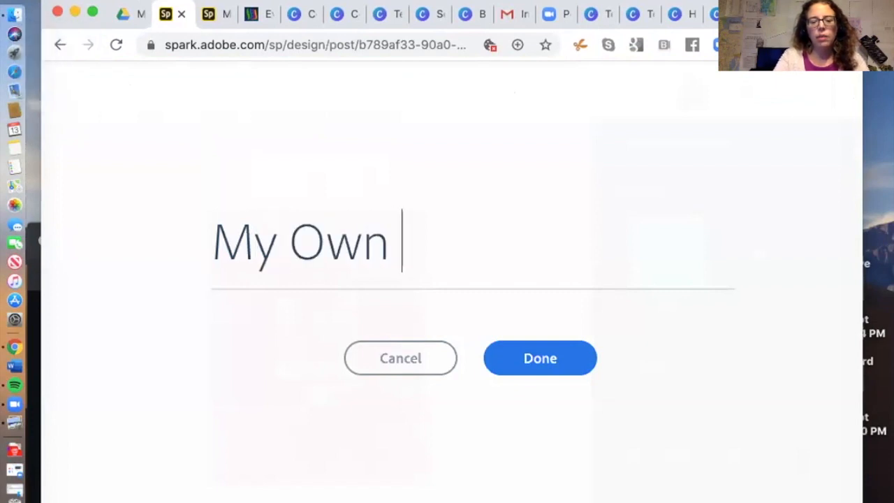
type("Party")
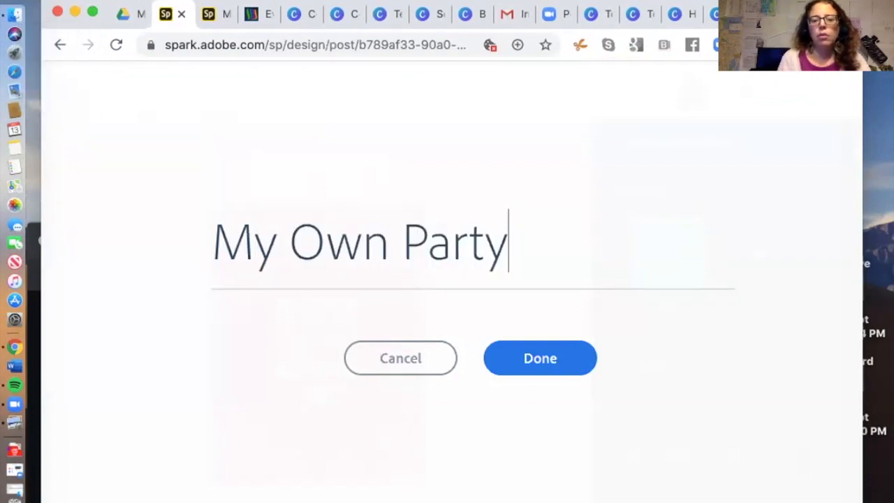
left_click(540, 356)
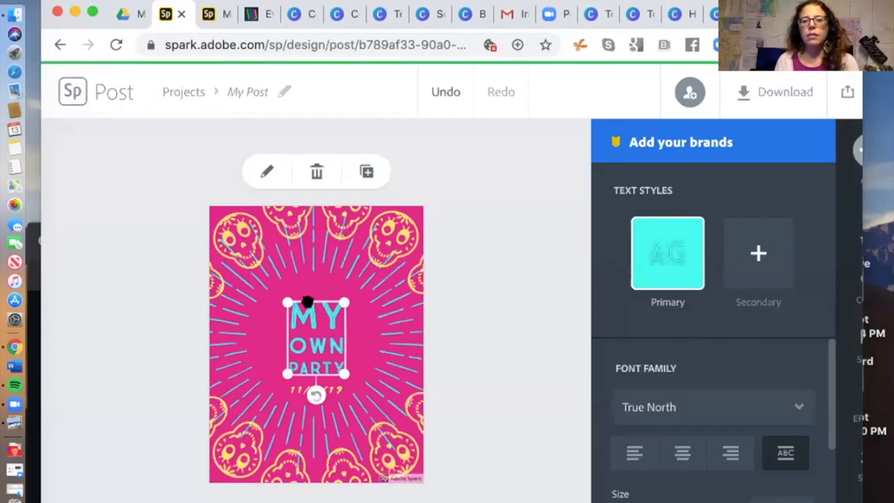
Step: Change the "My Own Party" title's font to Vast Shadow Regular
left_click(267, 171)
left_click(564, 364)
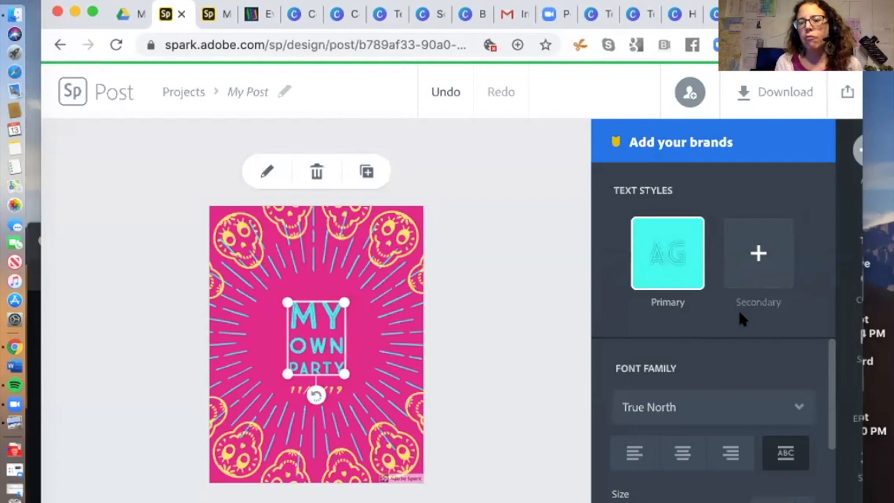
left_click(794, 405)
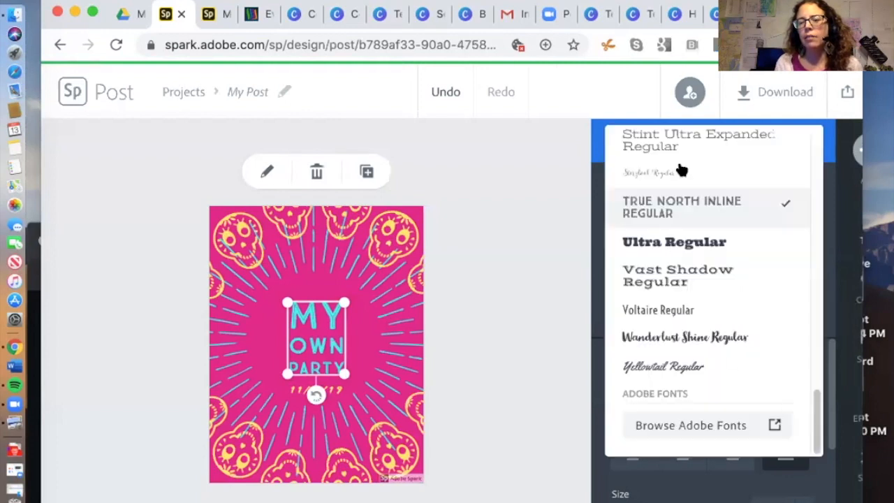
left_click(670, 277)
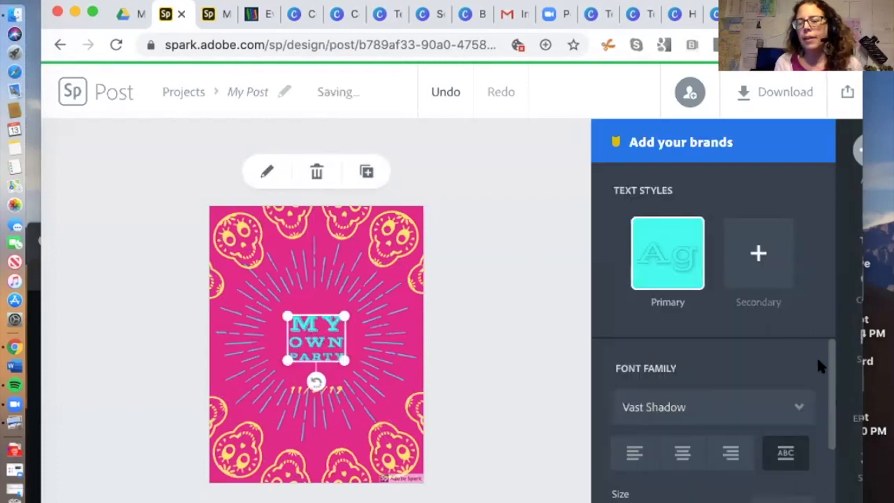
Step: Centre-align the title, then enlarge it to size 115 and shift it slightly down the flyer
left_click_drag(828, 359, 826, 410)
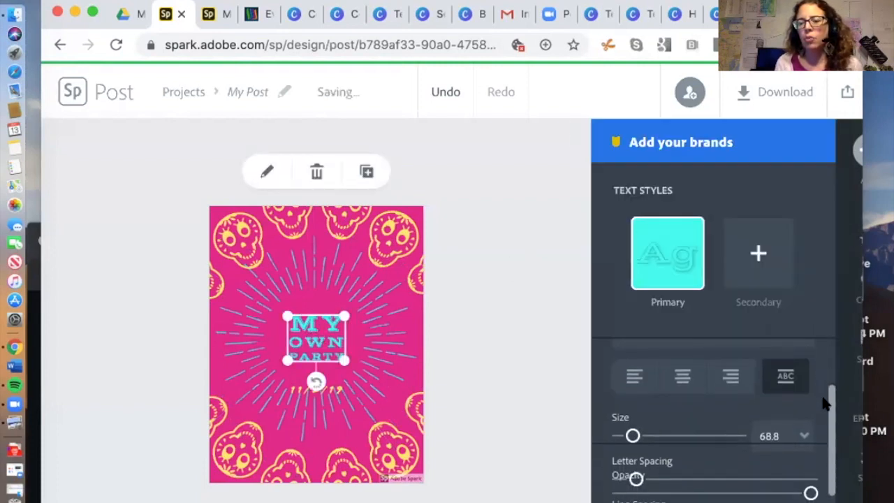
left_click(682, 377)
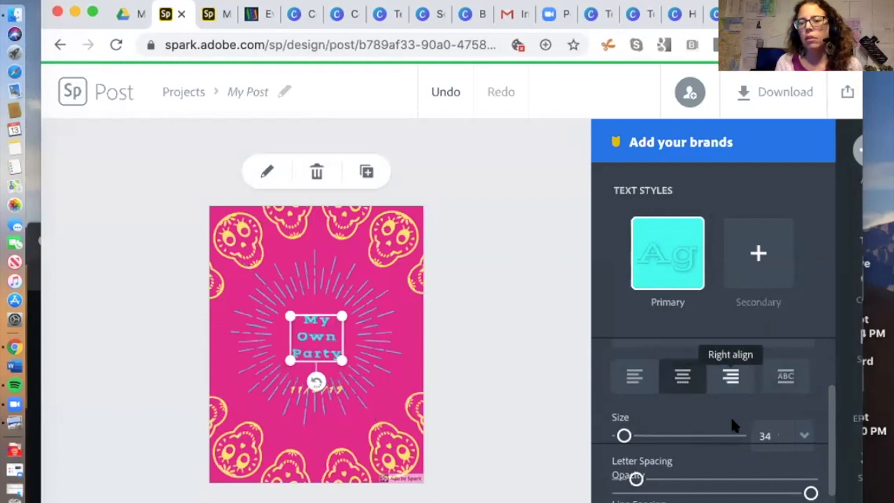
left_click_drag(624, 435, 643, 433)
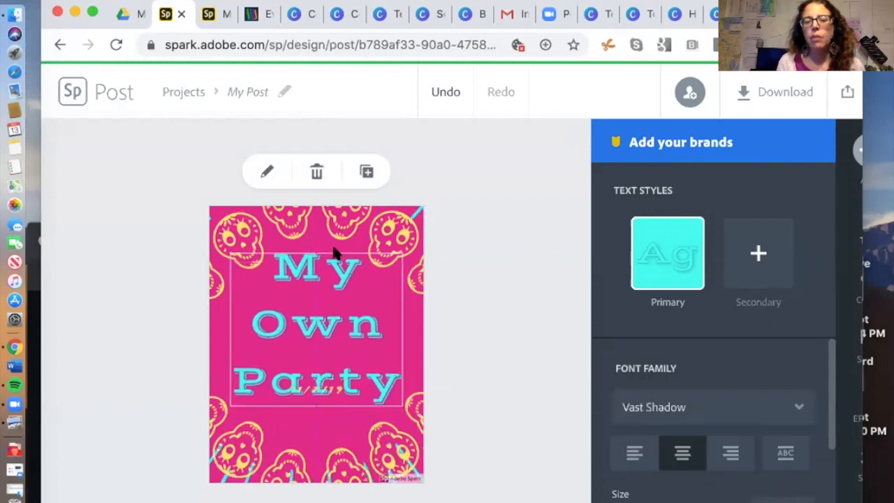
left_click_drag(333, 252, 333, 271)
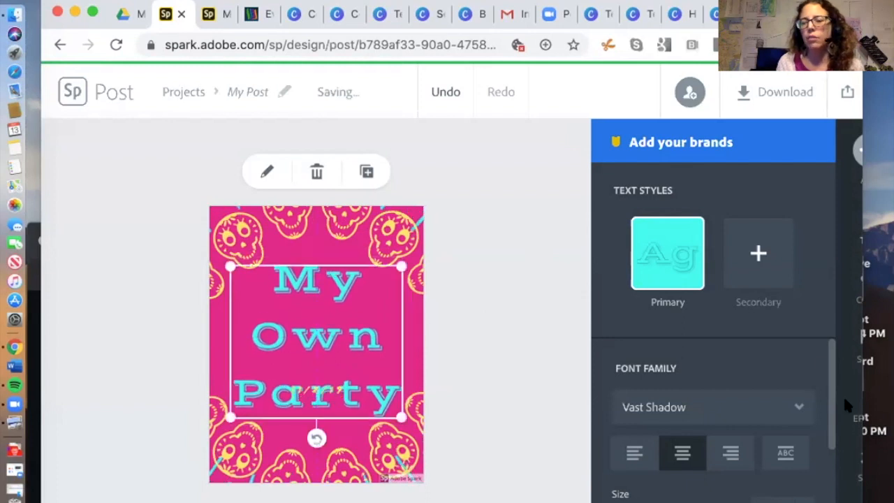
Step: Bring the title in front of the other elements by raising its order to the maximum
left_click_drag(833, 351, 822, 433)
left_click_drag(630, 438, 800, 434)
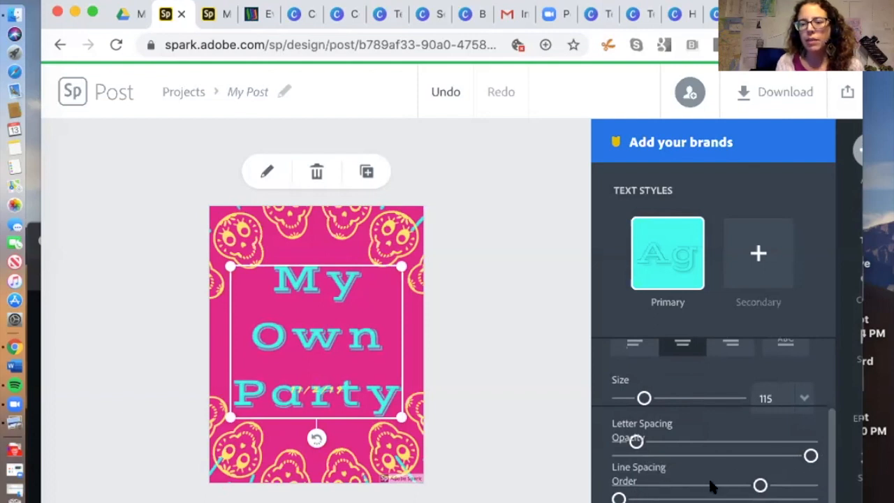
left_click_drag(633, 497, 583, 487)
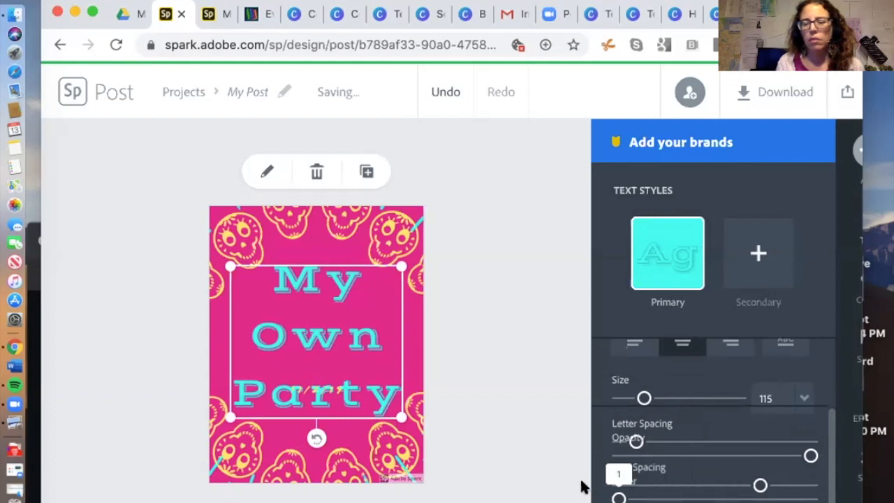
left_click(779, 494)
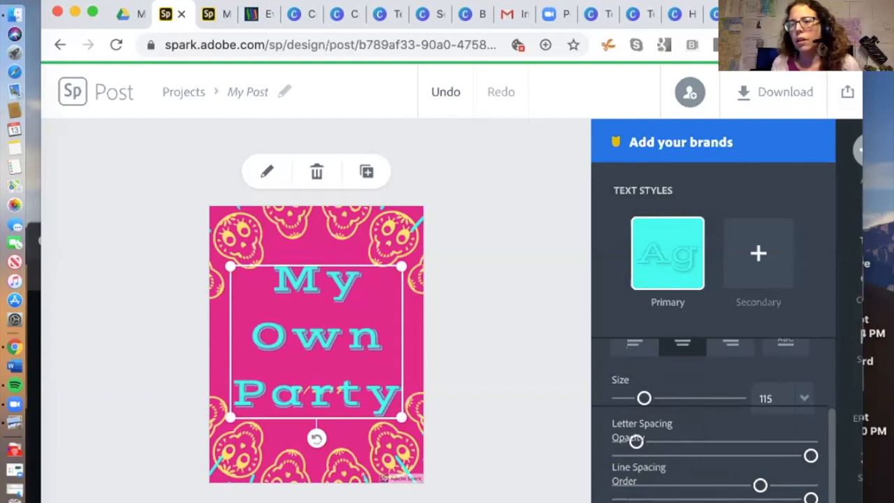
Step: Recolor the title with the periwinkle blue and light lilac color pair
left_click_drag(834, 14, 758, 14)
left_click_drag(784, 199, 829, 198)
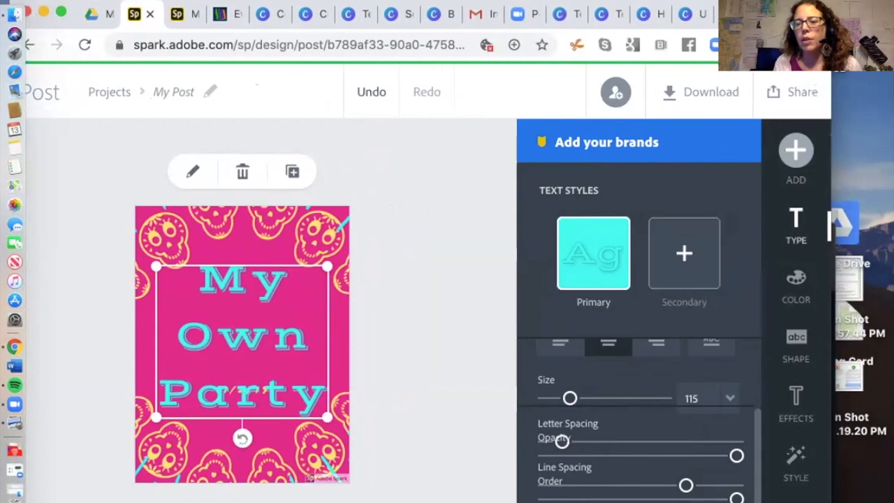
scroll(747, 419, "up", 3)
scroll(747, 392, "up", 2)
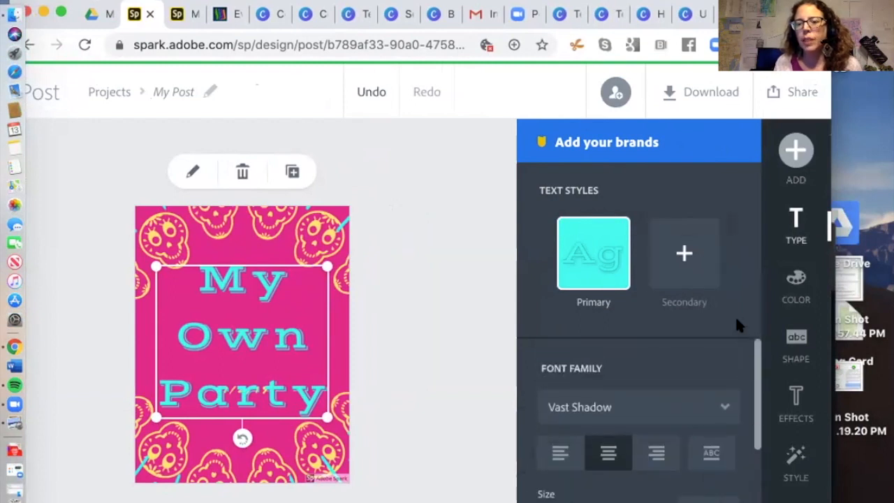
left_click(791, 282)
scroll(649, 373, "down", 5)
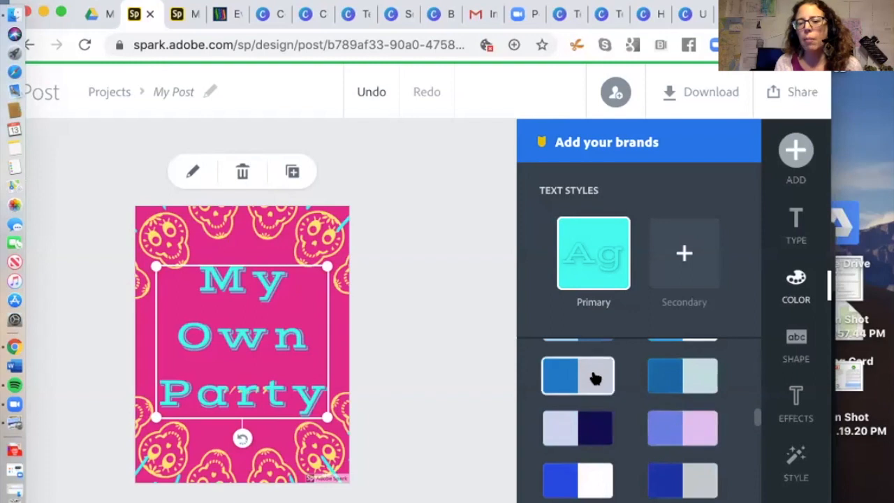
left_click(684, 431)
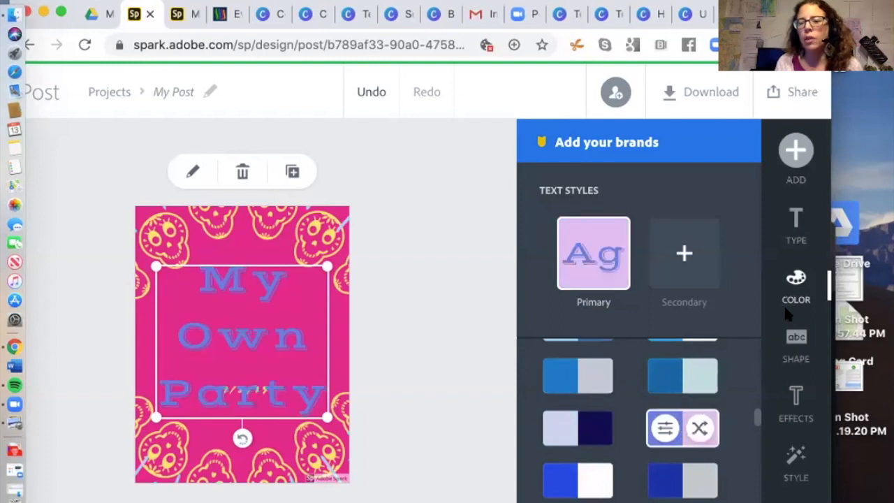
Step: Show the title's backing shape options and dismiss the tip about replacing the Adobe Spark logo
left_click(800, 353)
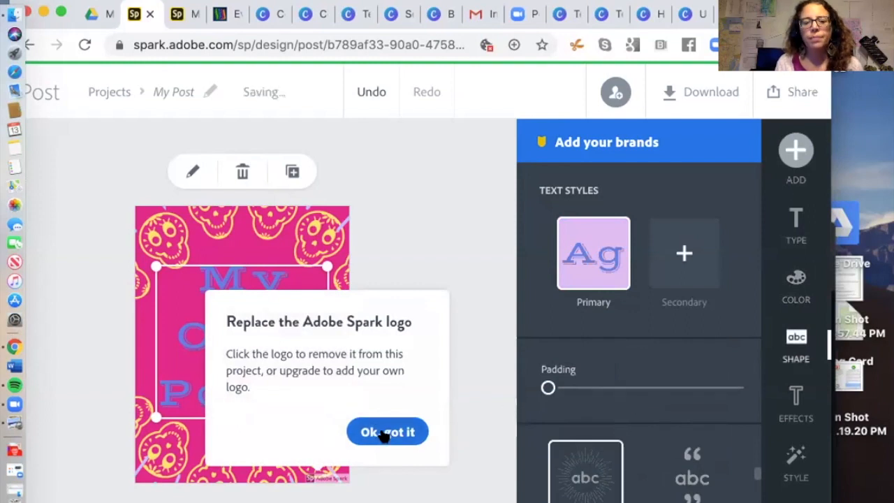
left_click(414, 440)
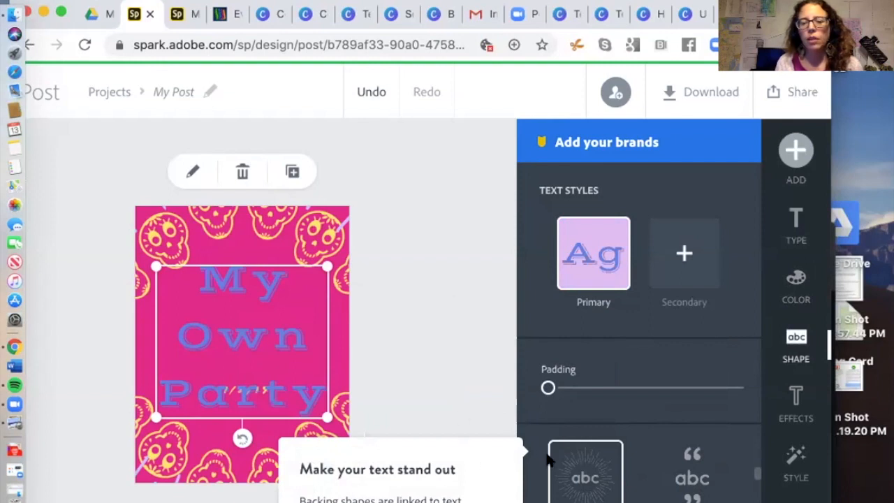
left_click(431, 328)
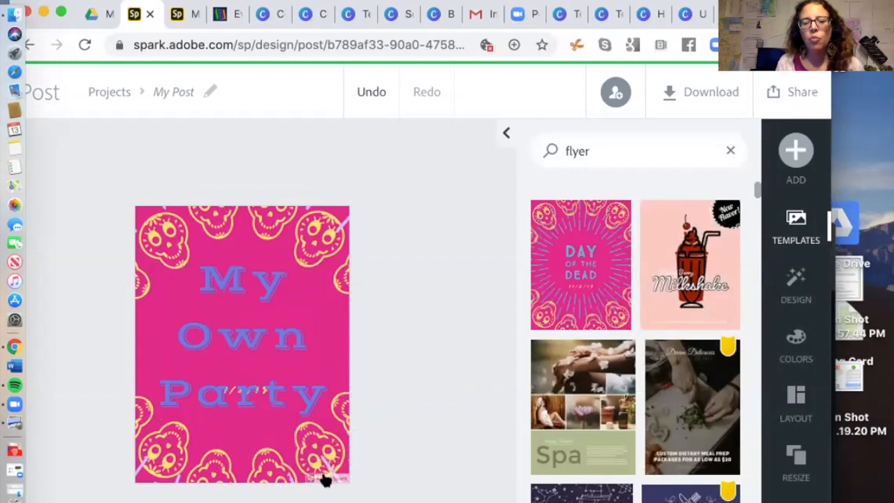
Step: Remove the Adobe Spark logo from the flyer's corner and return from the pricing page to the project
left_click(325, 481)
left_click(272, 427)
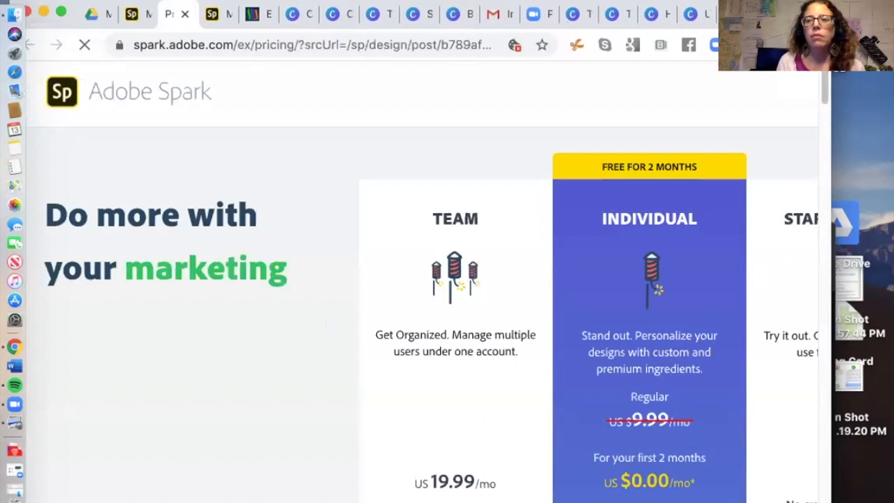
left_click_drag(788, 3, 801, 69)
left_click(148, 80)
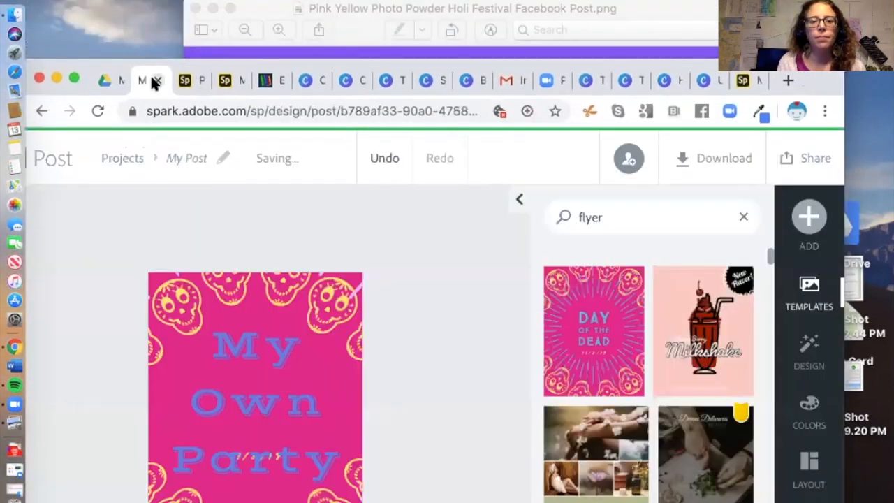
left_click_drag(809, 67, 812, 10)
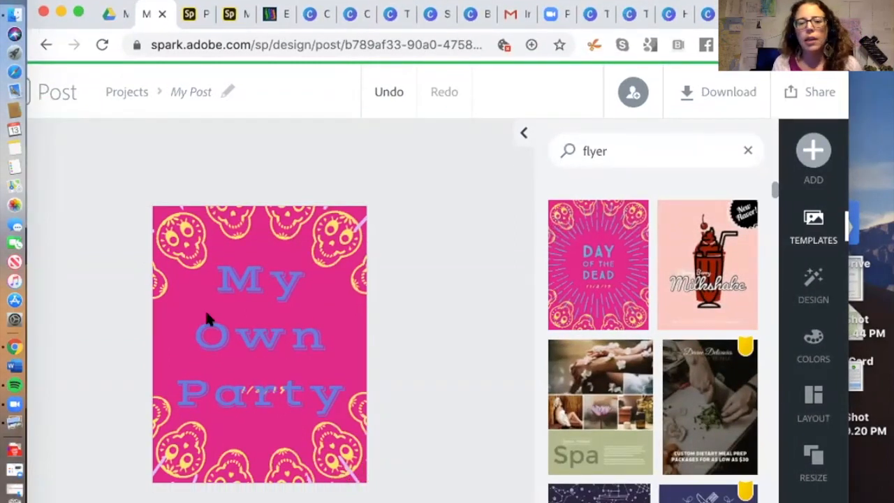
Step: Reselect the title, look through its backing shapes and apply the Cutout text effect
left_click(271, 326)
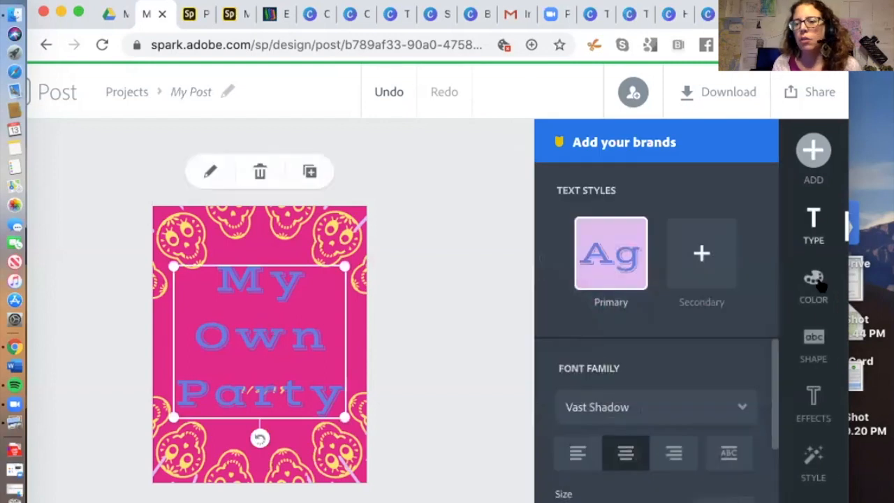
left_click(813, 342)
left_click_drag(565, 391, 538, 393)
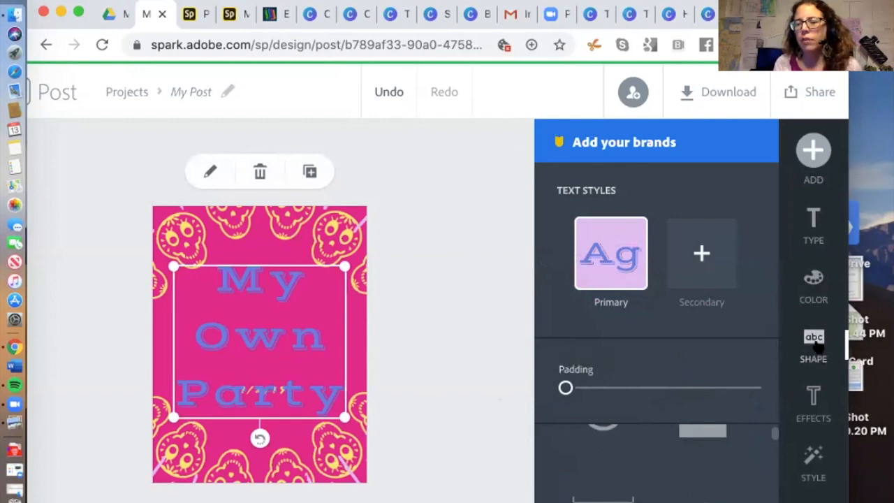
scroll(711, 419, "down", 3)
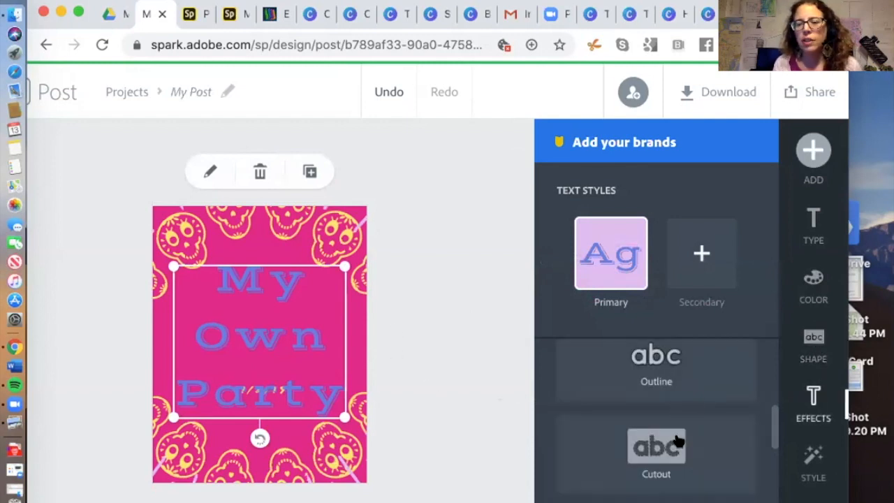
left_click(662, 458)
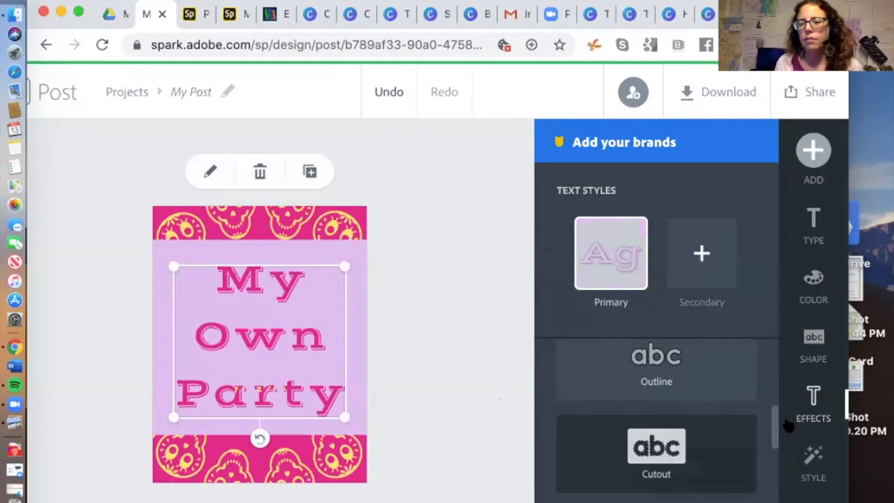
Step: Try the Cutout & Outline effect on the title and replace it with Cutout & Shadow
left_click_drag(772, 428, 775, 489)
left_click(660, 436)
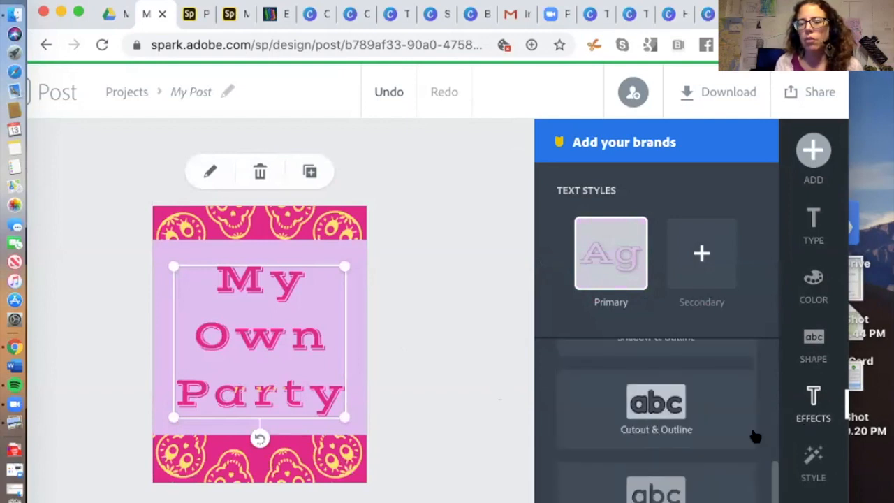
scroll(733, 461, "down", 3)
left_click(719, 482)
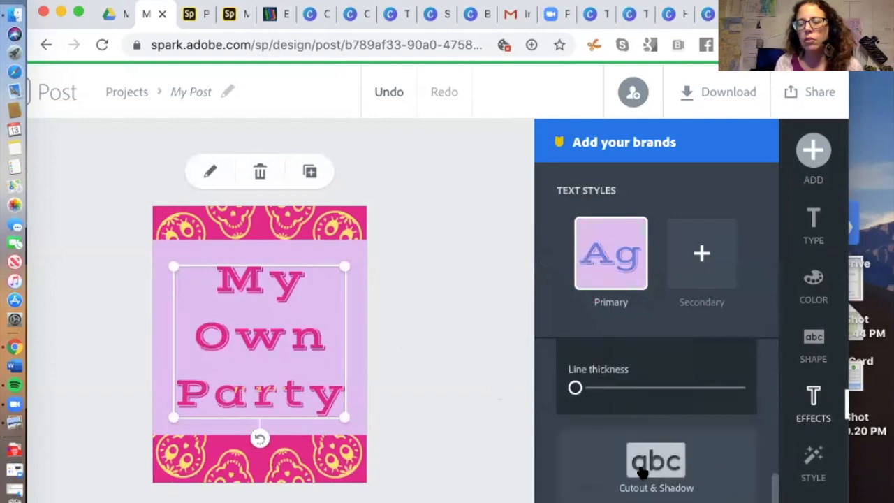
left_click_drag(772, 479, 773, 433)
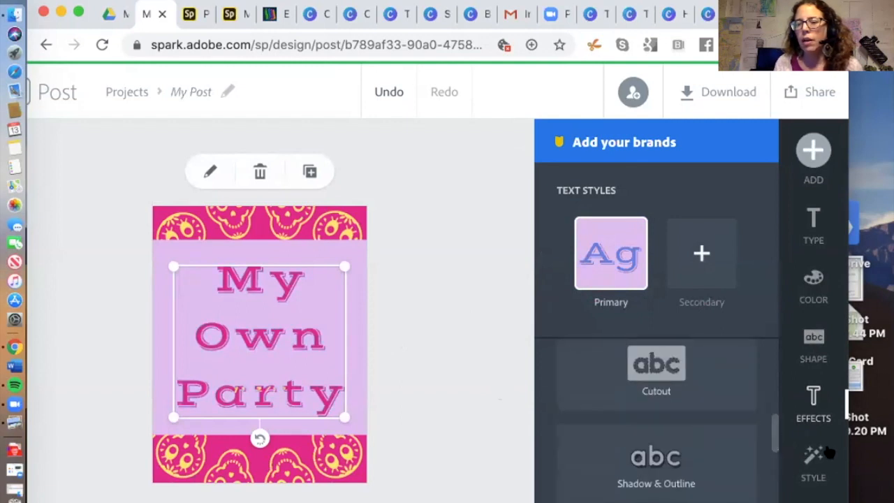
Step: Restyle the title with the suggestions wheel, choosing bold condensed blue capitals on an off-white band
left_click(810, 463)
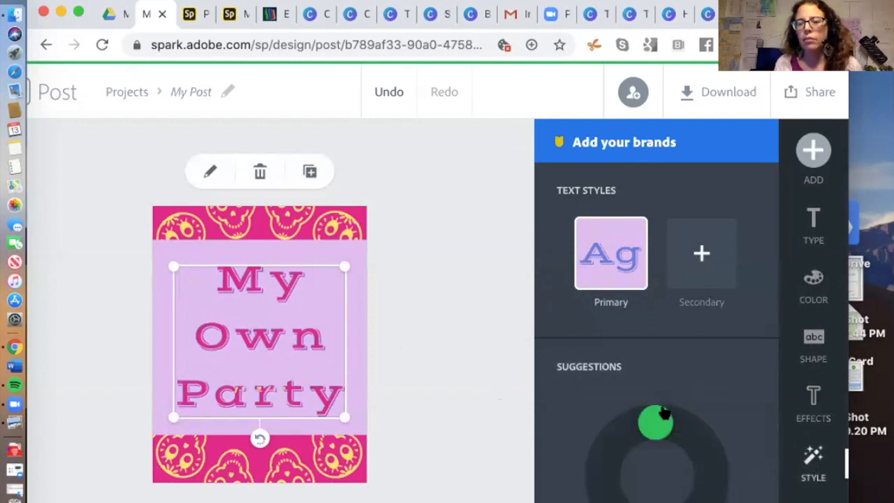
left_click_drag(658, 419, 610, 487)
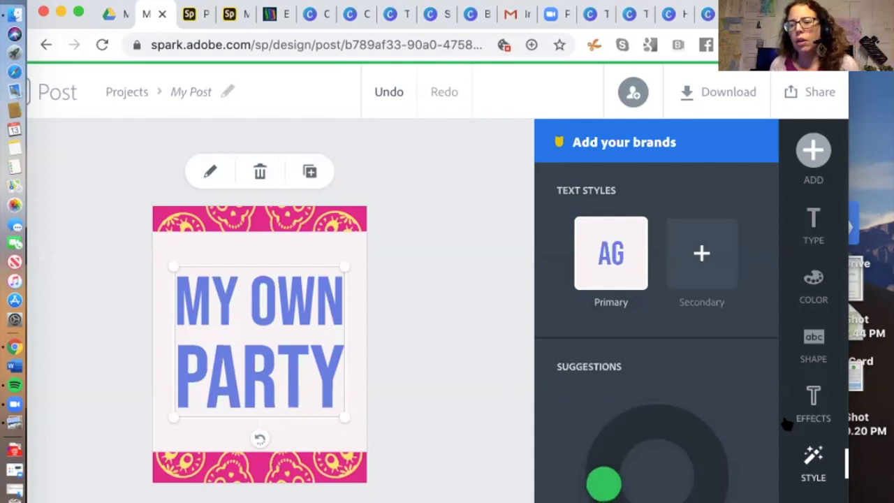
left_click(426, 161)
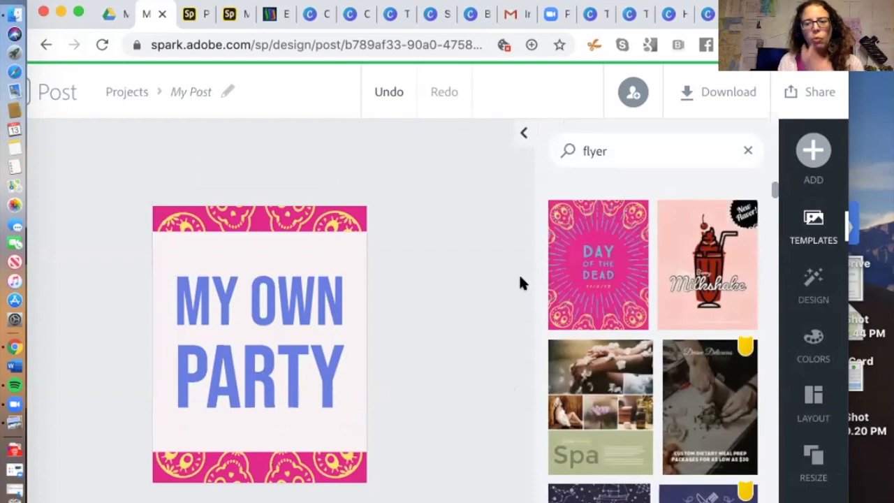
Step: Move the title and its band to the lower part of the flyer and shift the upper-right skull down and inward
left_click(321, 221)
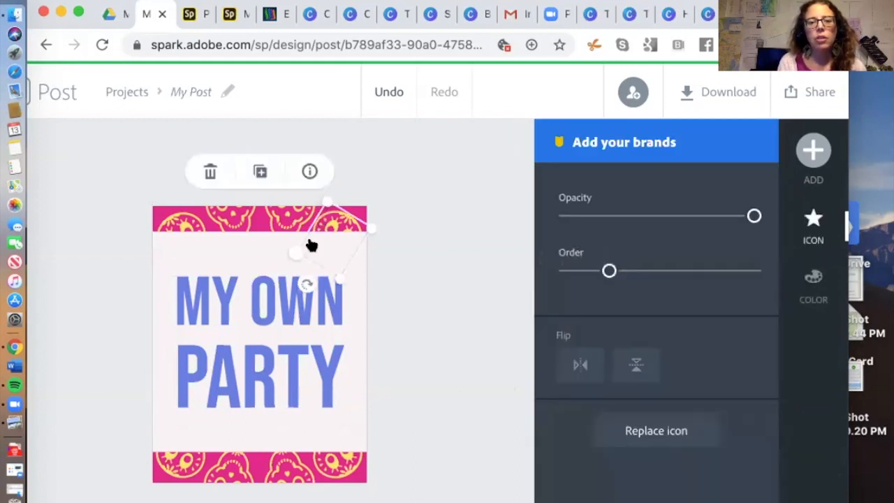
left_click_drag(313, 283, 318, 260)
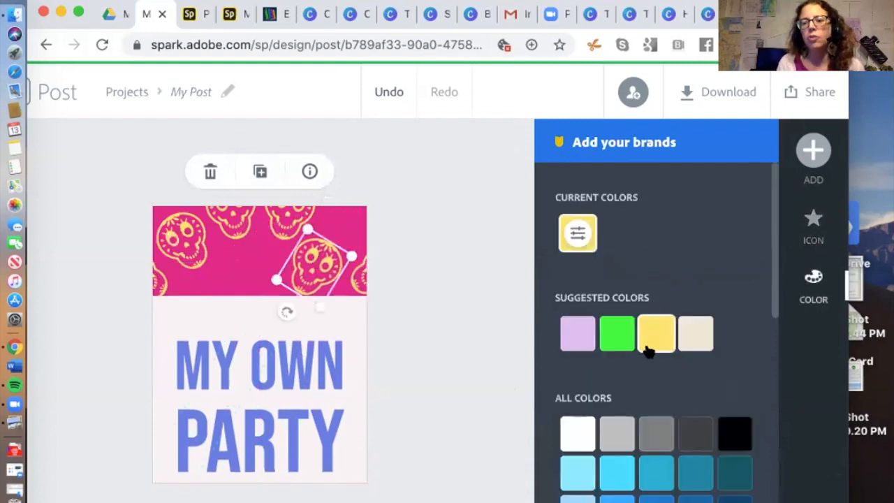
Step: Recolor the selected skull icon medium teal blue and flip it horizontally
left_click(656, 473)
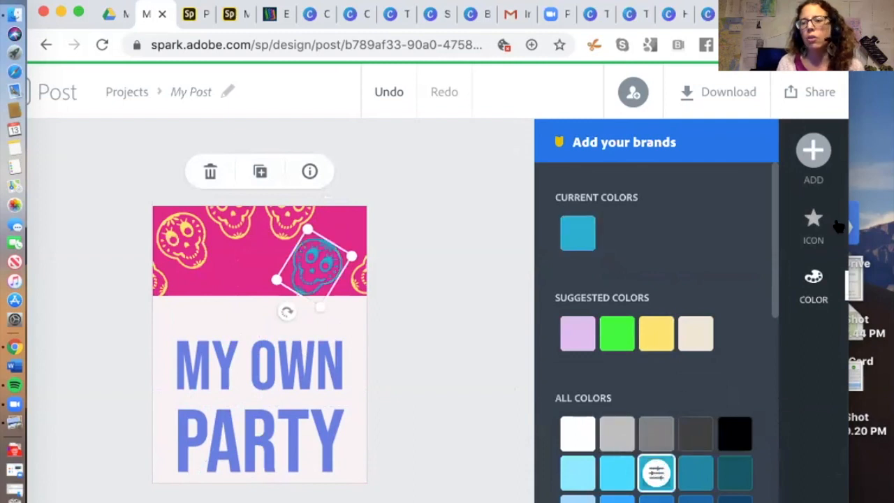
left_click(812, 220)
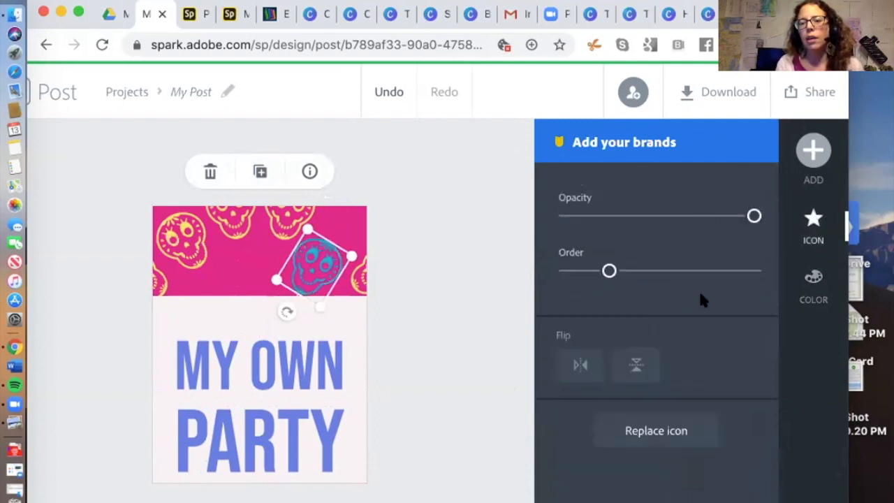
left_click(580, 365)
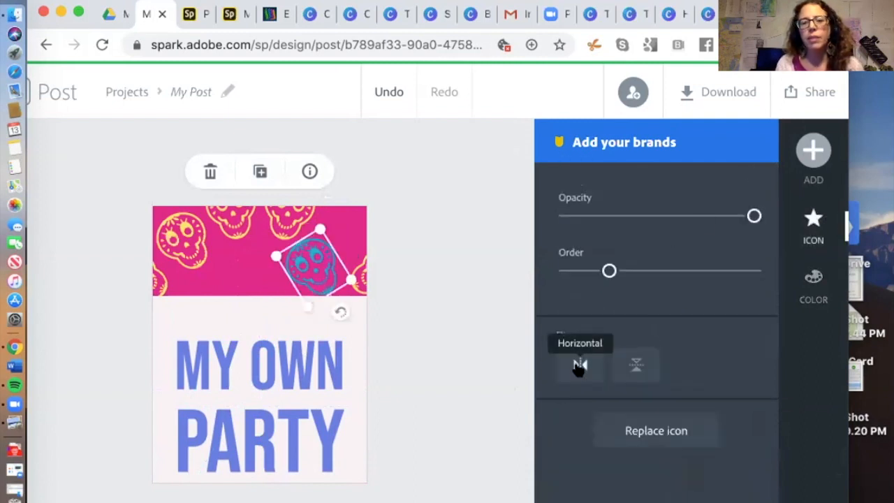
Step: Flip the selected skull icon vertically and add the "Good Morning!" text template to the flyer
left_click(635, 365)
left_click(812, 150)
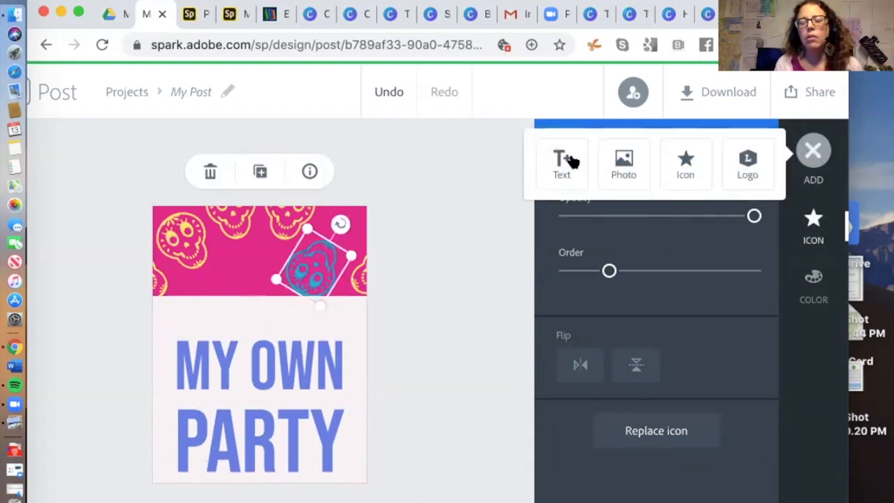
left_click(568, 167)
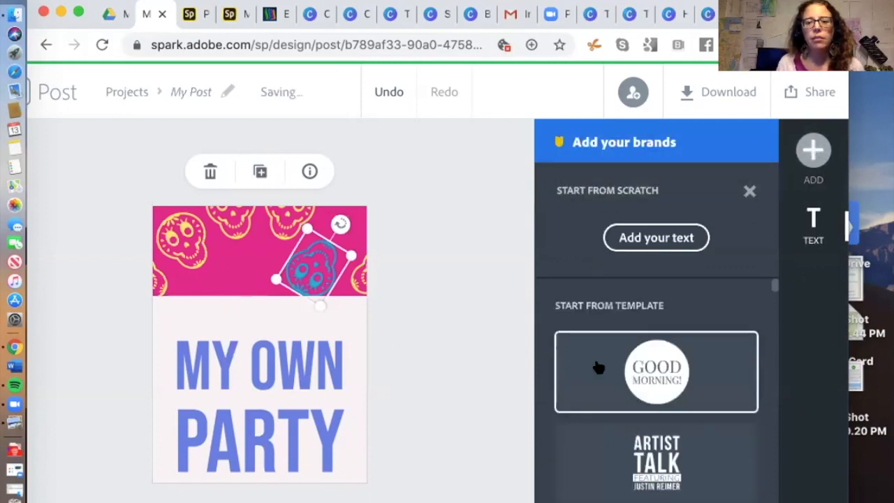
left_click(656, 390)
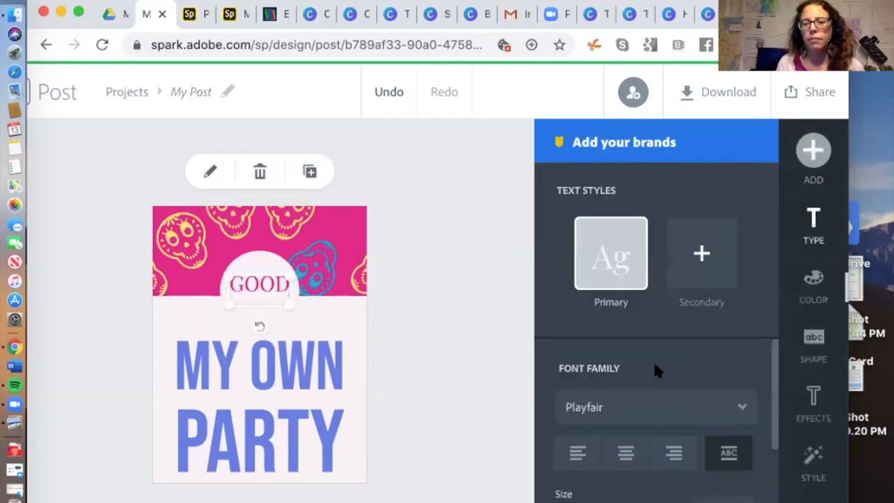
Step: View the sources for adding photos, and add a solid sun icon found by searching for "sun"
left_click(810, 150)
left_click(625, 162)
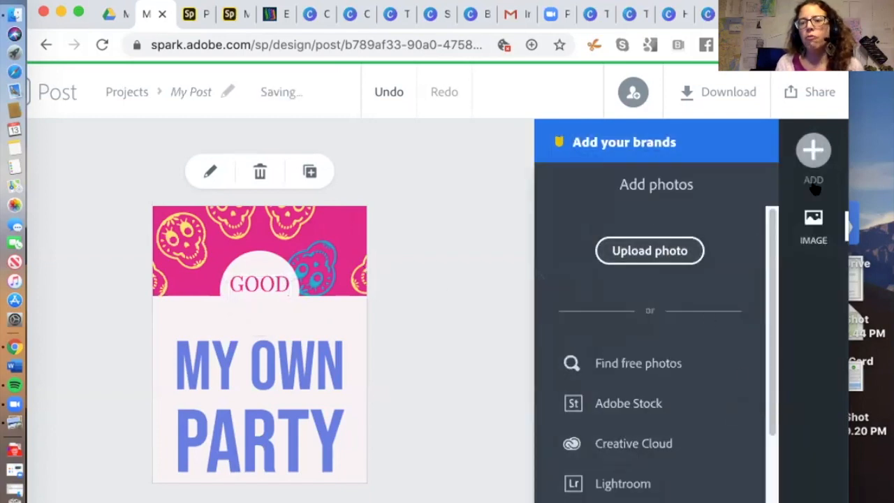
left_click(813, 155)
left_click(675, 171)
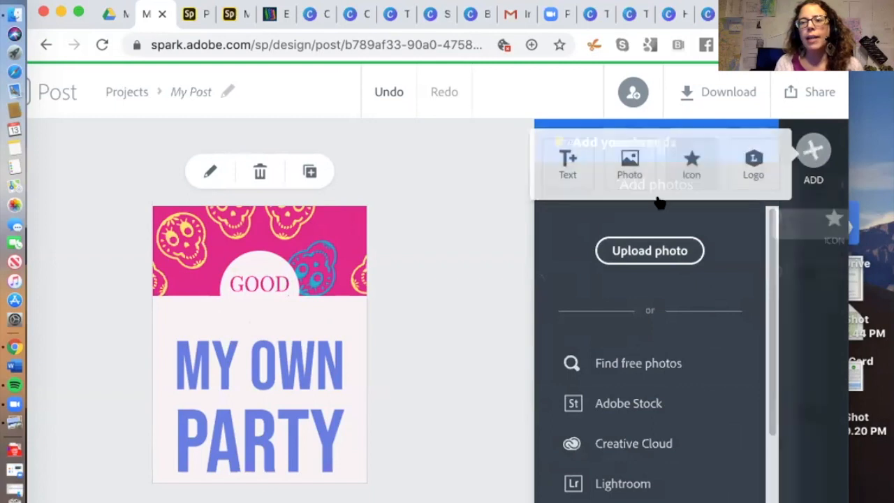
type("sun")
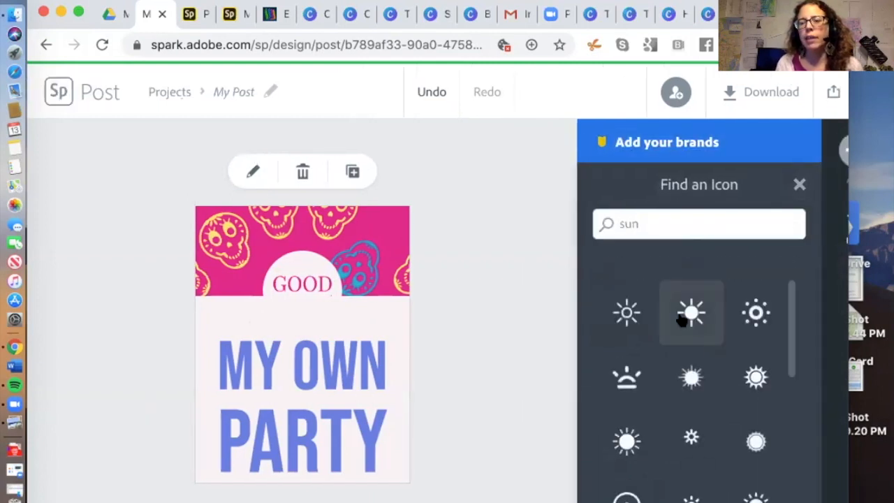
left_click(691, 314)
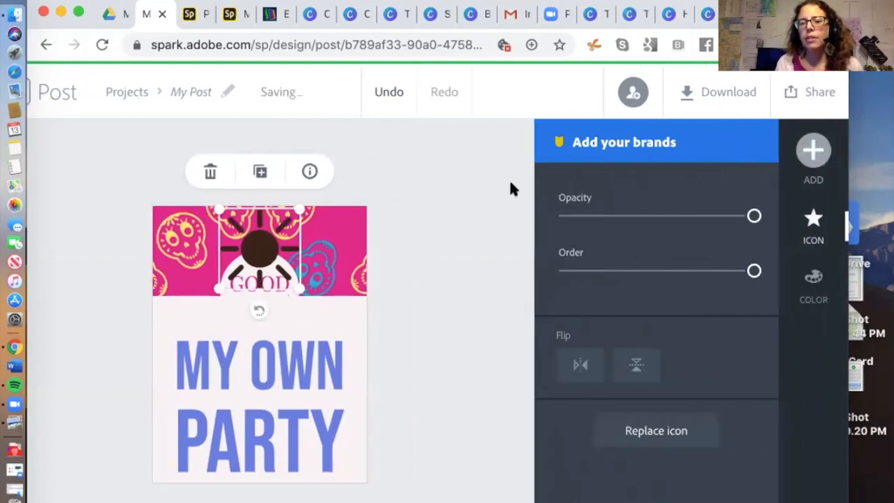
left_click(412, 250)
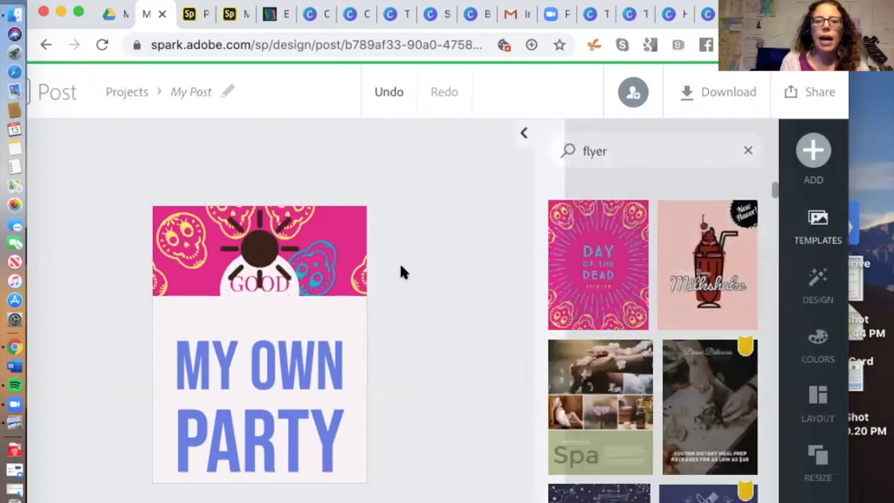
Step: Review the flyer's collaborator invitation form and its available download formats, closing both without inviting anyone or downloading
left_click(631, 94)
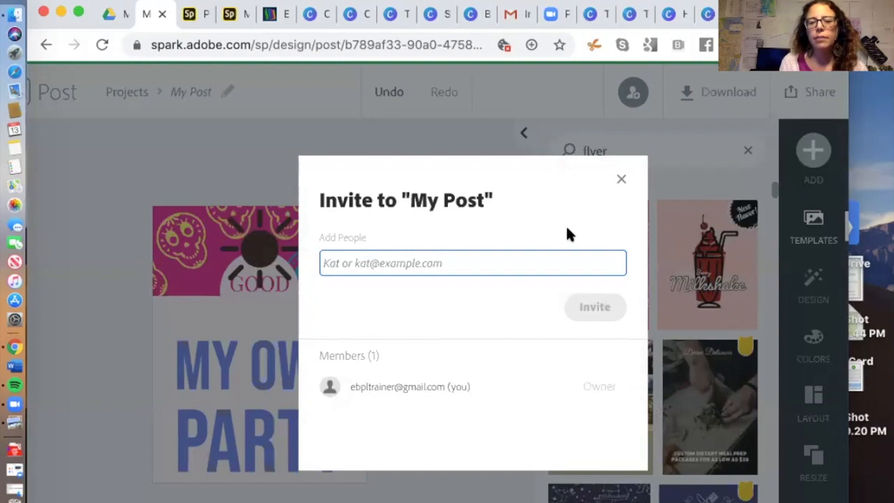
left_click(620, 179)
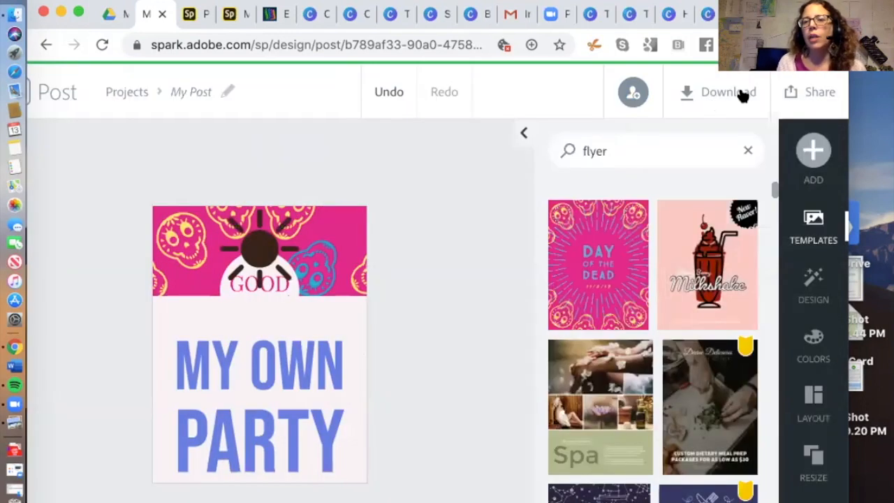
left_click(717, 95)
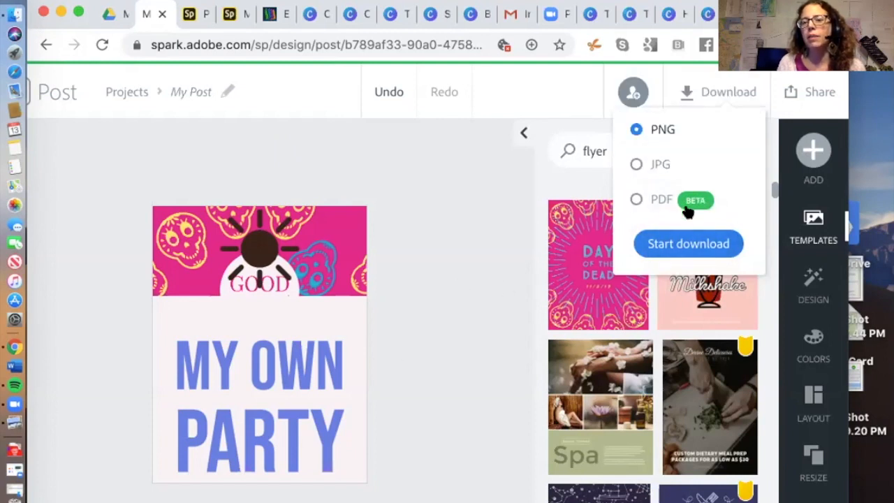
left_click(489, 270)
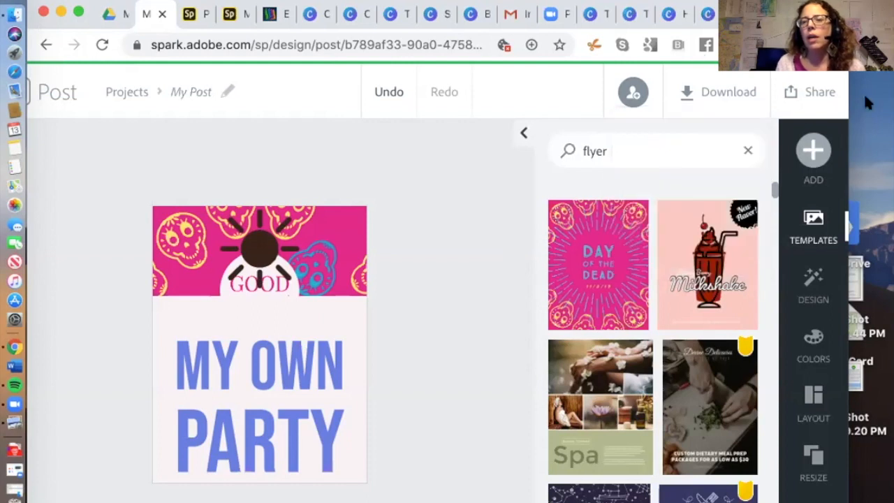
Step: Publish the flyer for sharing and copy its public link
left_click(810, 96)
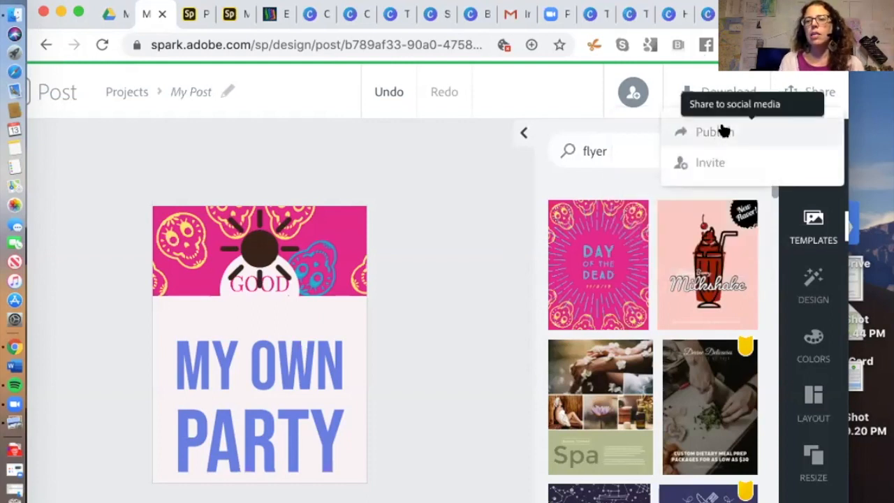
left_click(723, 131)
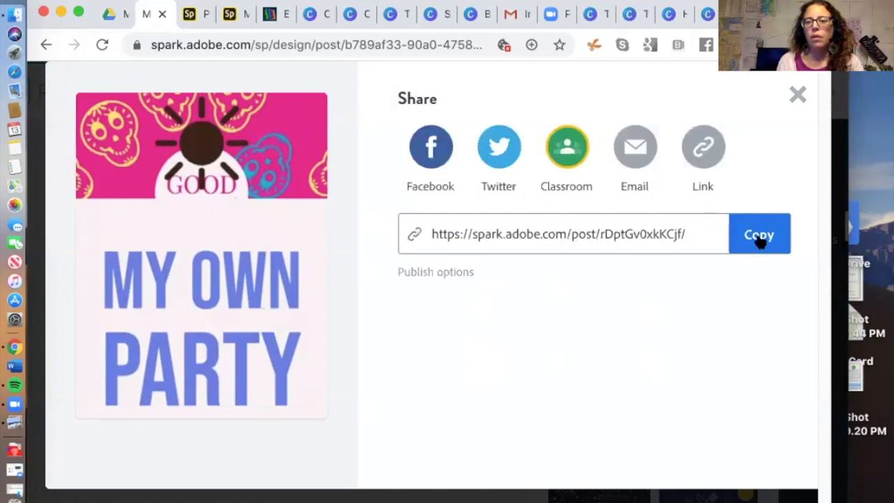
left_click(758, 235)
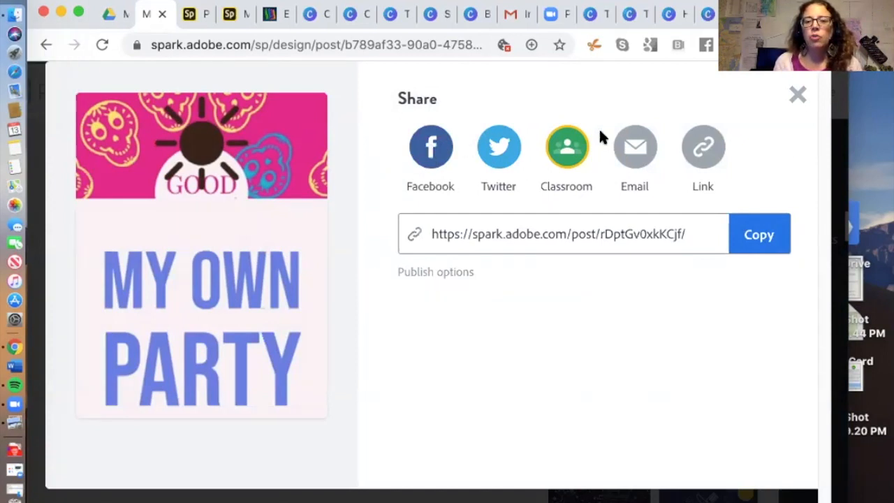
left_click(797, 95)
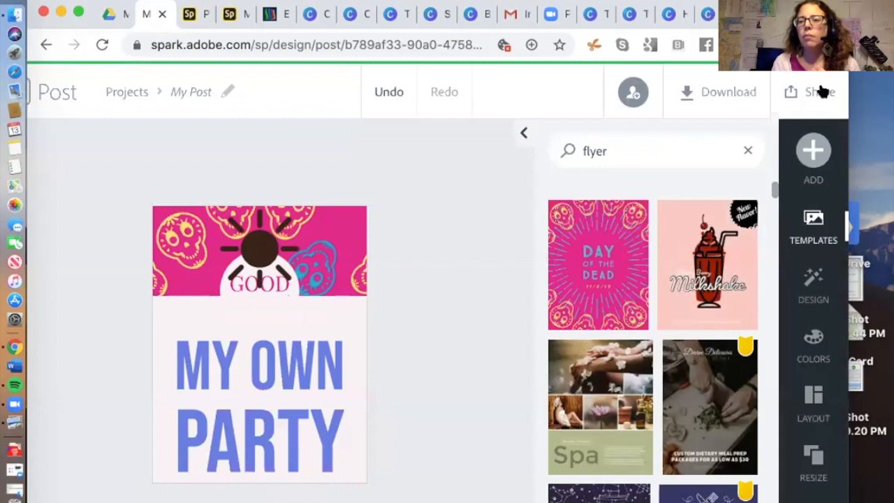
Step: Rename the project as "this my new card"
left_click(190, 94)
type("this my new card")
key("Return")
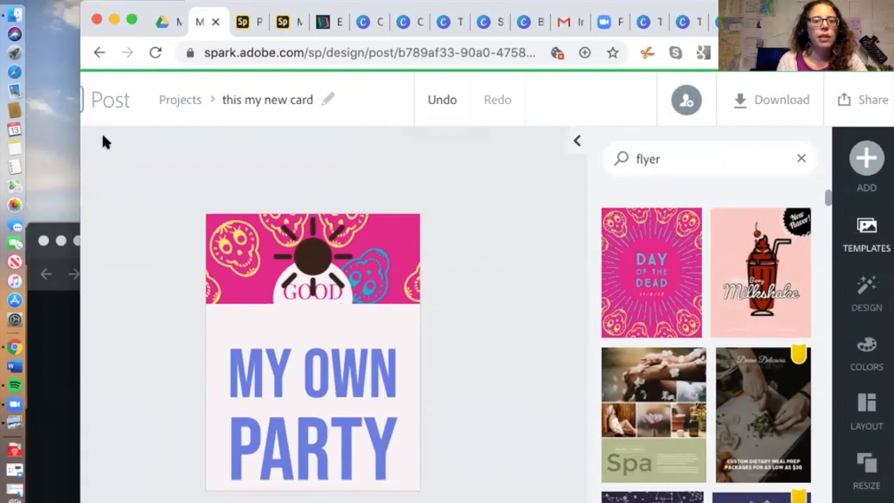
Step: Go to the list of saved projects and look through them
left_click(180, 100)
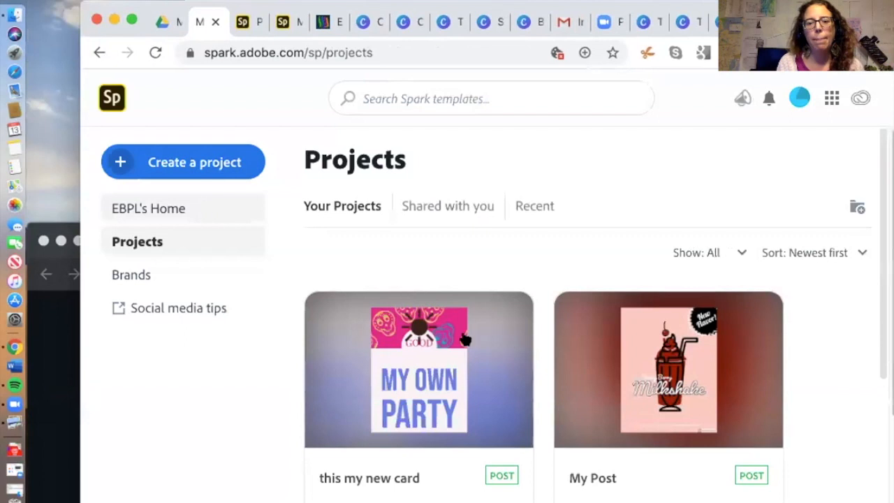
scroll(488, 356, "down", 5)
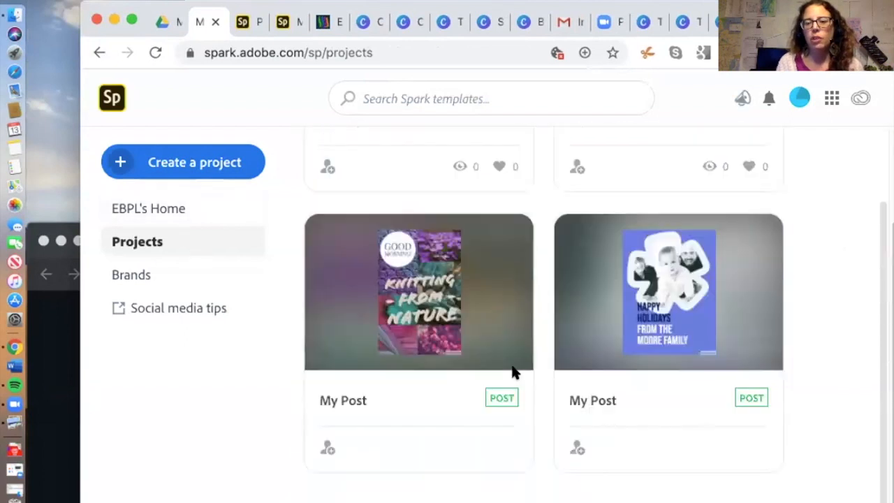
scroll(512, 370, "up", 5)
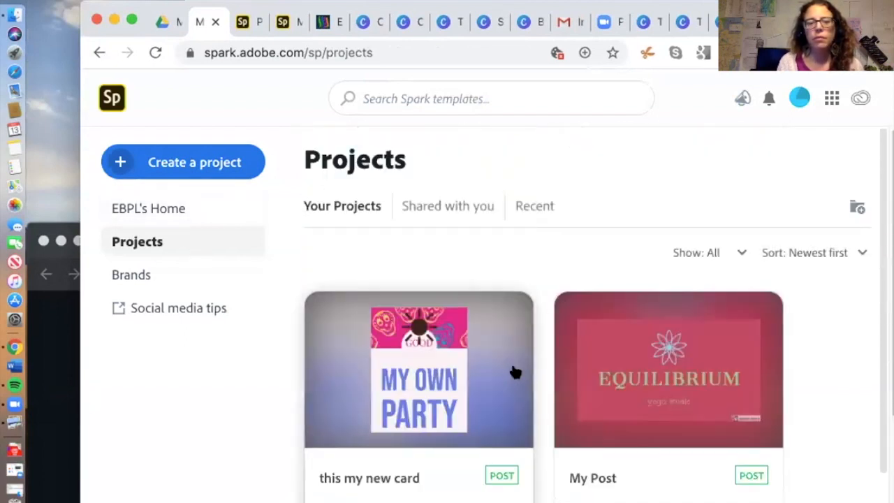
left_click(173, 160)
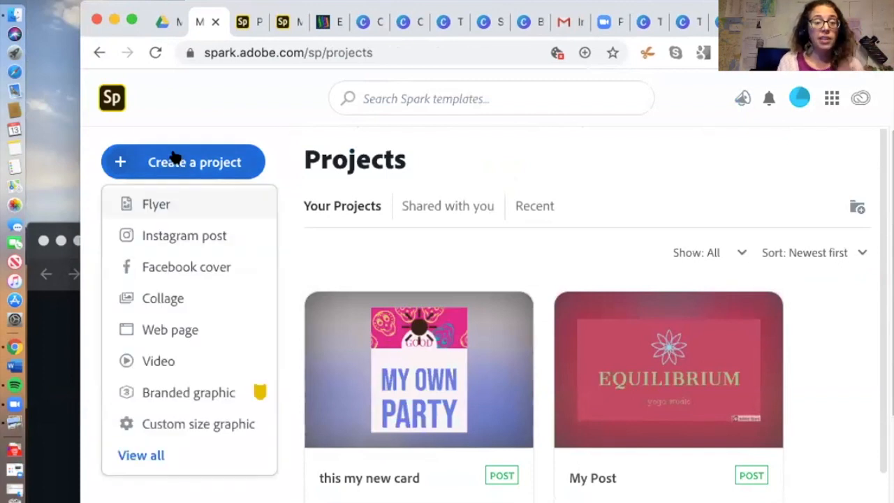
left_click(154, 361)
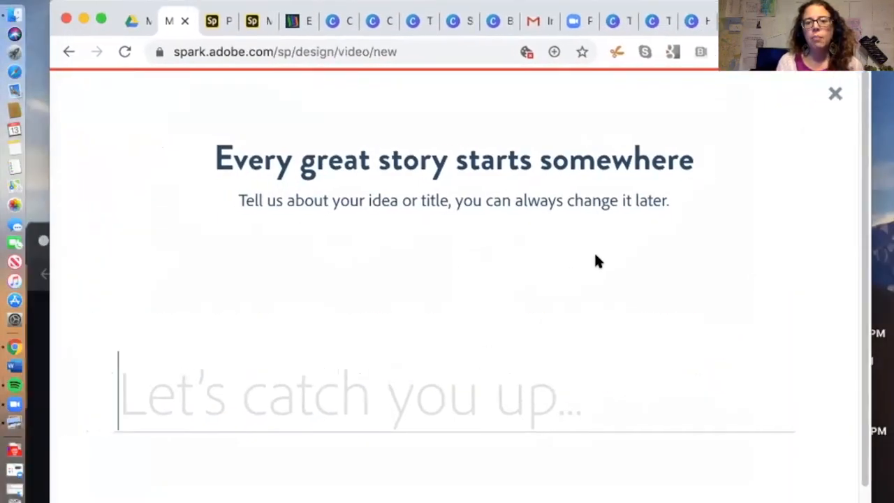
left_click_drag(861, 255, 865, 322)
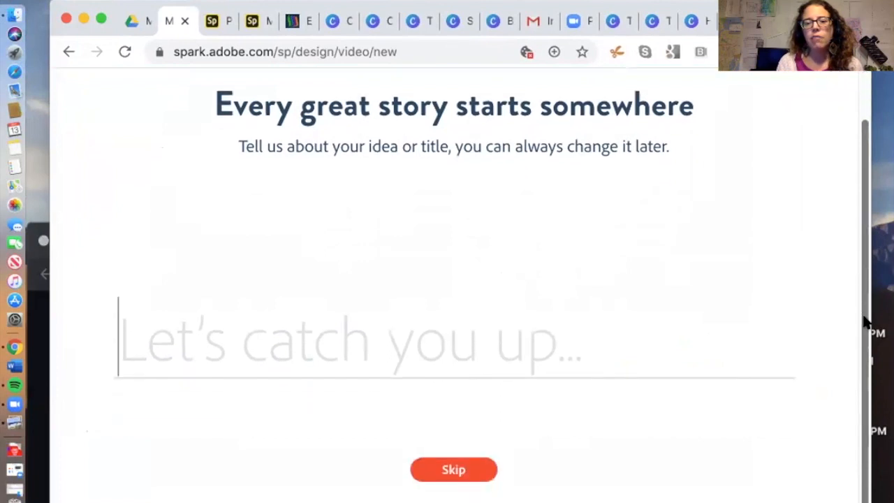
scroll(845, 237, "up", 2)
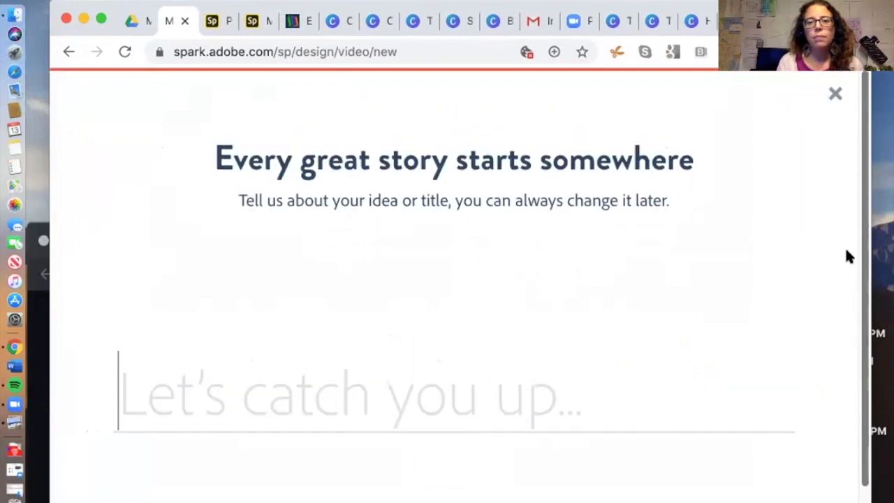
scroll(855, 272, "down", 1)
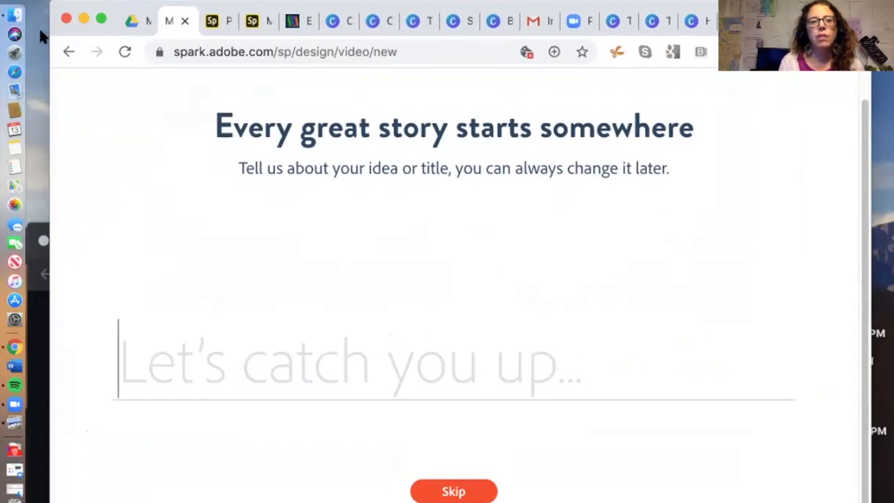
left_click(68, 52)
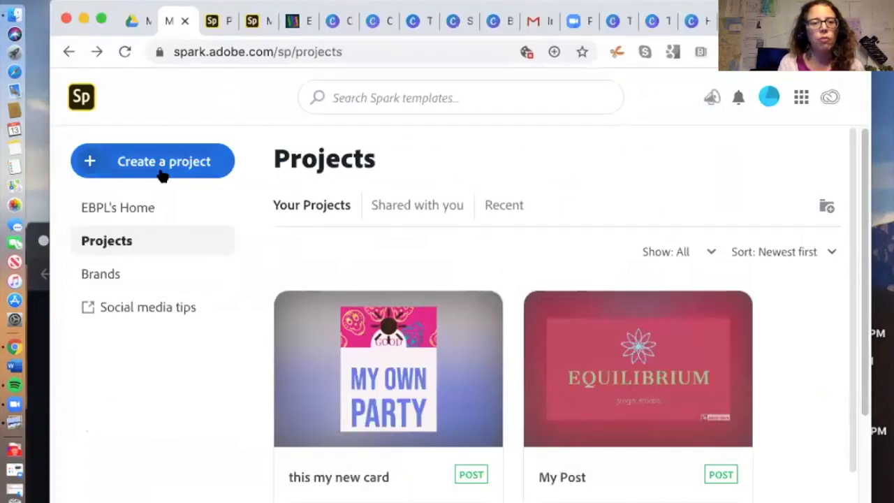
Step: Return to the Spark home page and look through its creation options and recent projects
left_click(100, 206)
scroll(429, 294, "down", 10)
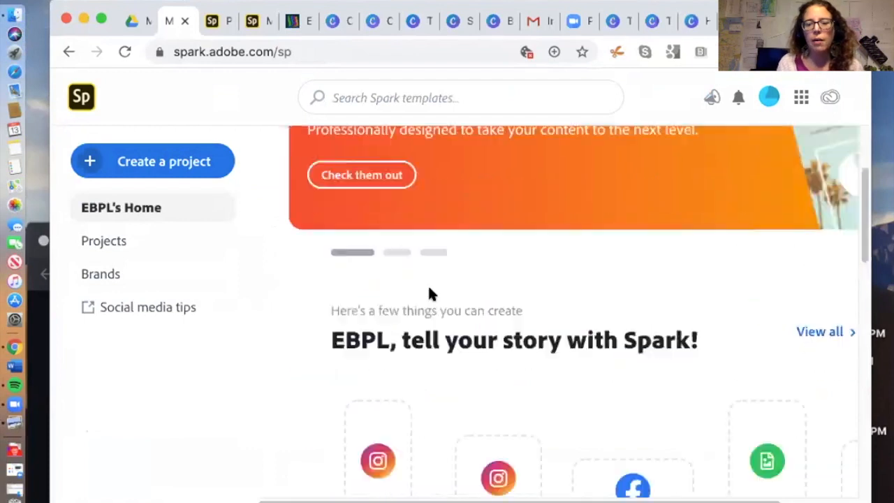
scroll(428, 294, "down", 5)
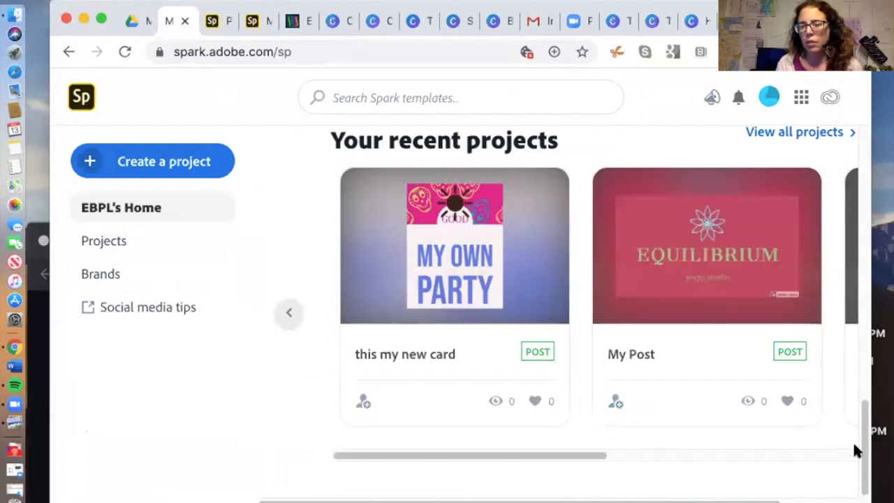
Step: Start a new project and browse the video templates as far as the Teach and study category
left_click(163, 163)
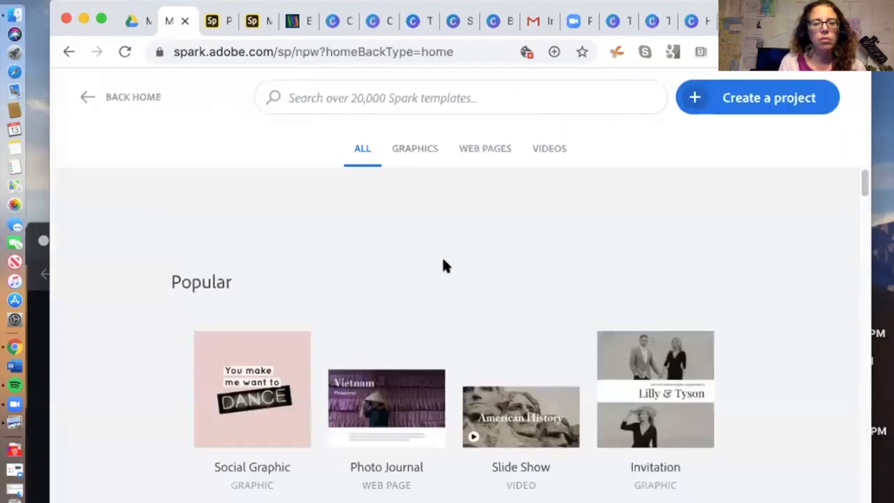
left_click(548, 150)
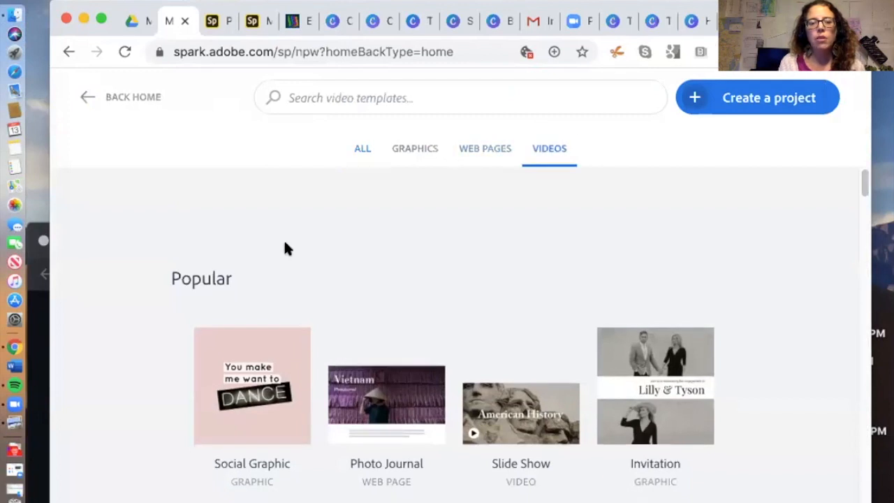
scroll(452, 269, "down", 4)
scroll(443, 273, "up", 4)
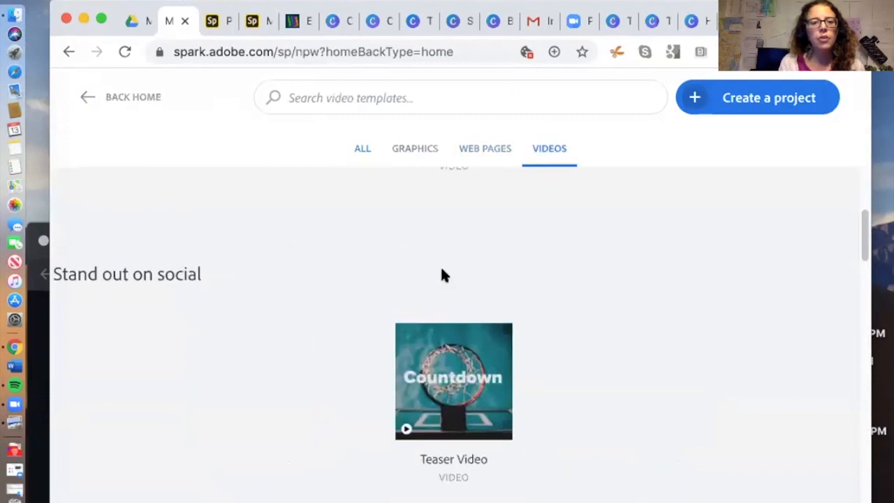
scroll(222, 282, "down", 7)
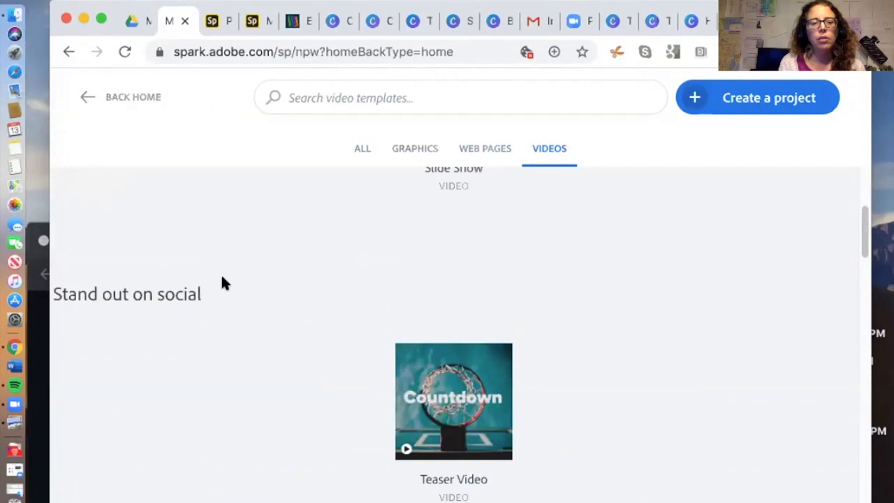
scroll(222, 282, "down", 5)
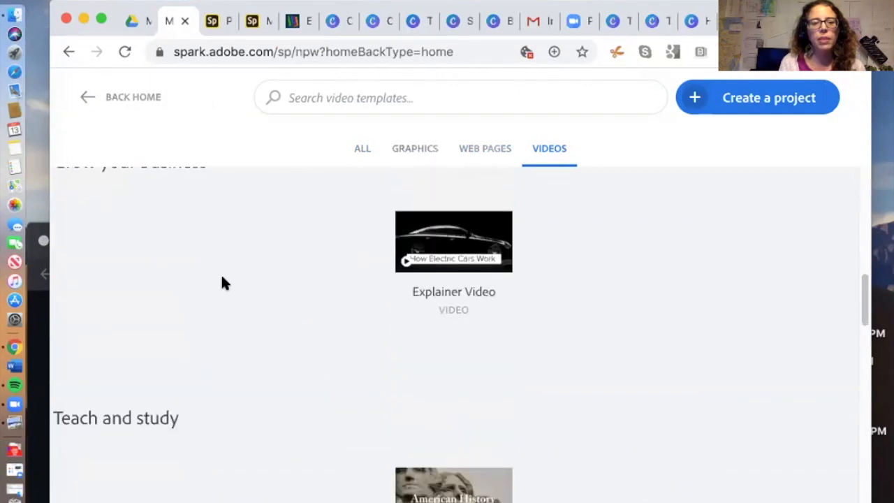
scroll(222, 282, "down", 2)
scroll(222, 282, "up", 1)
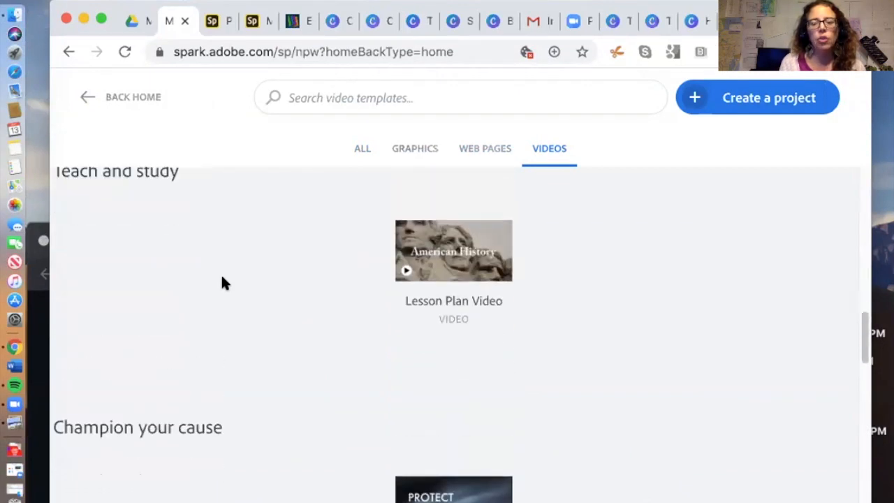
scroll(162, 231, "up", 1)
Step: Start a project from the Lesson Plan Video template and enter "to make cards" as its idea or title
mouse_move(439, 346)
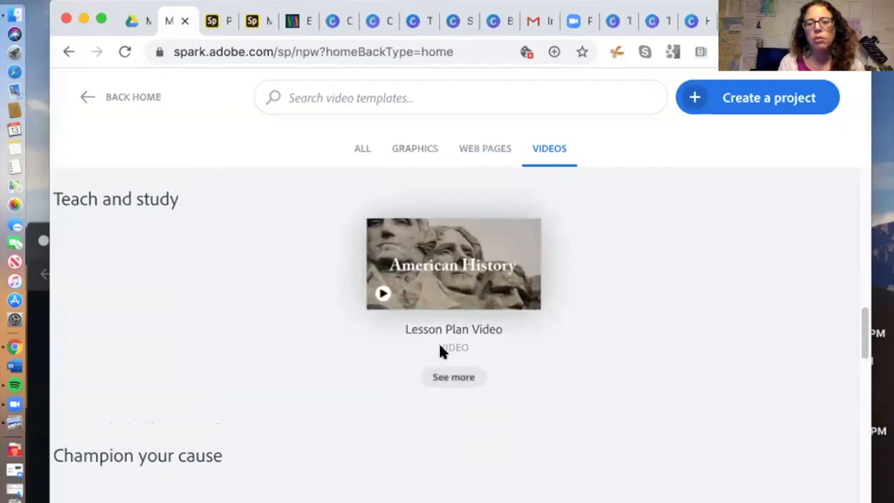
left_click(456, 365)
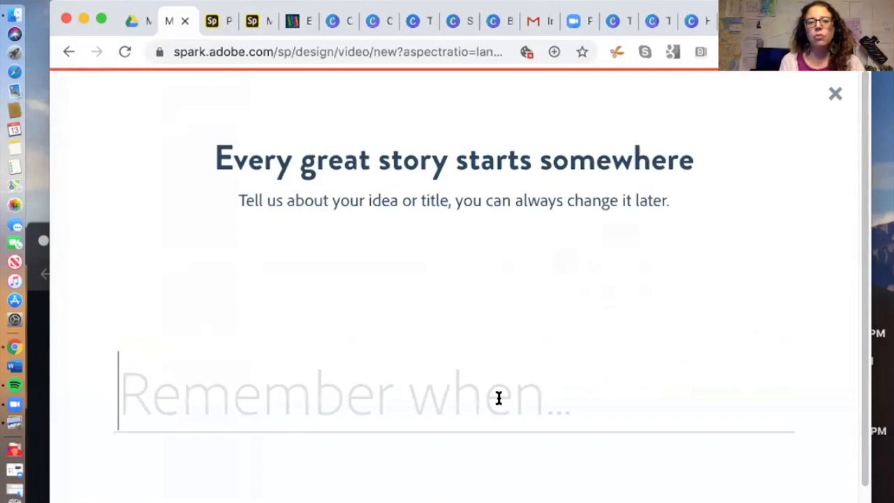
type("t")
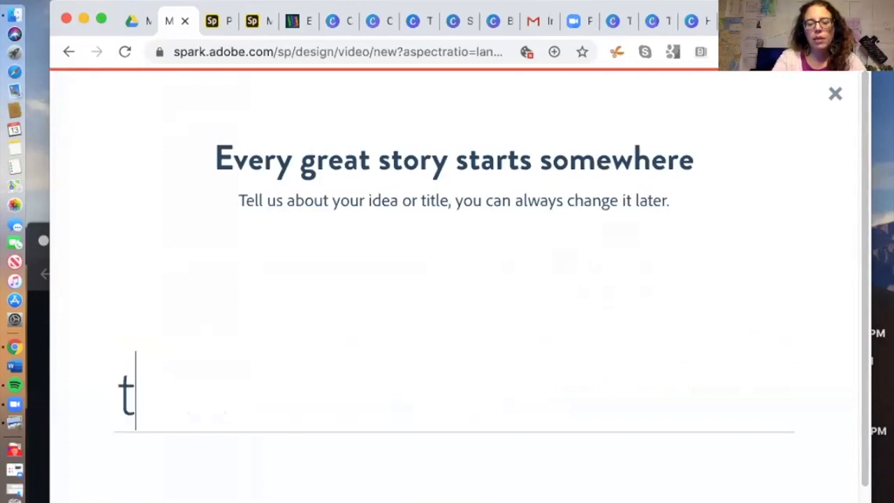
type("o make cards")
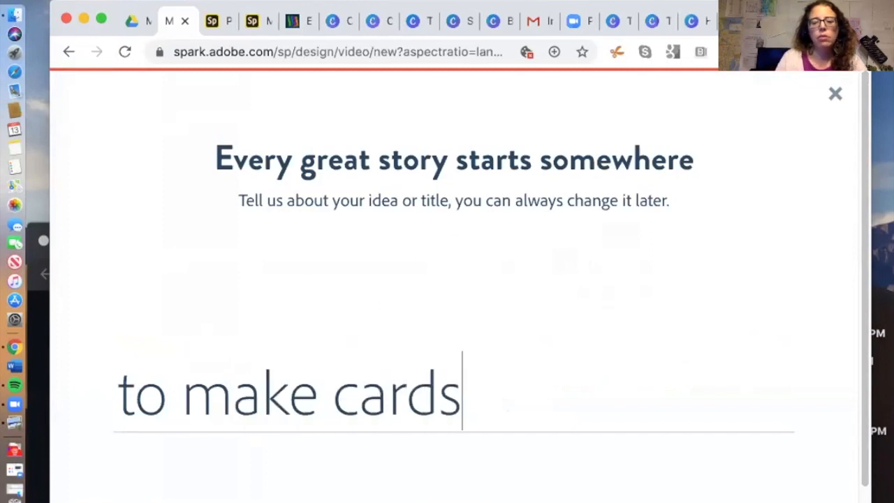
key("Return")
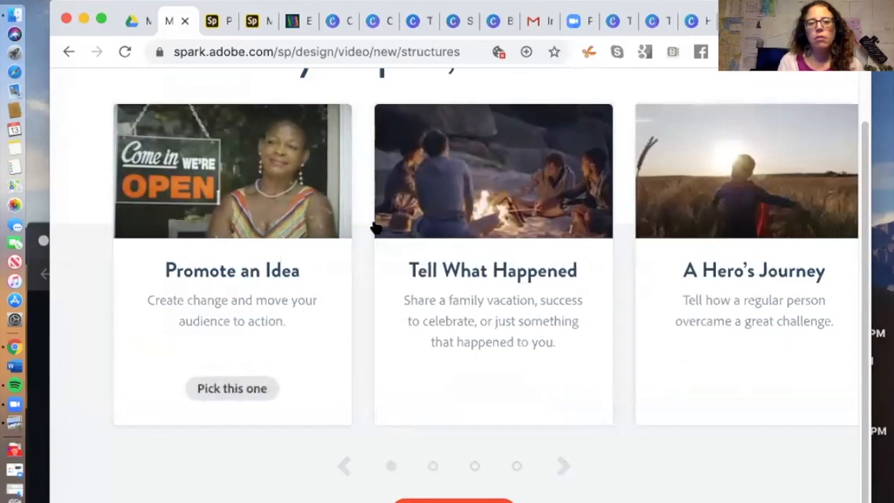
Step: Look through the story structures and choose Teach a Lesson for the video
mouse_move(231, 256)
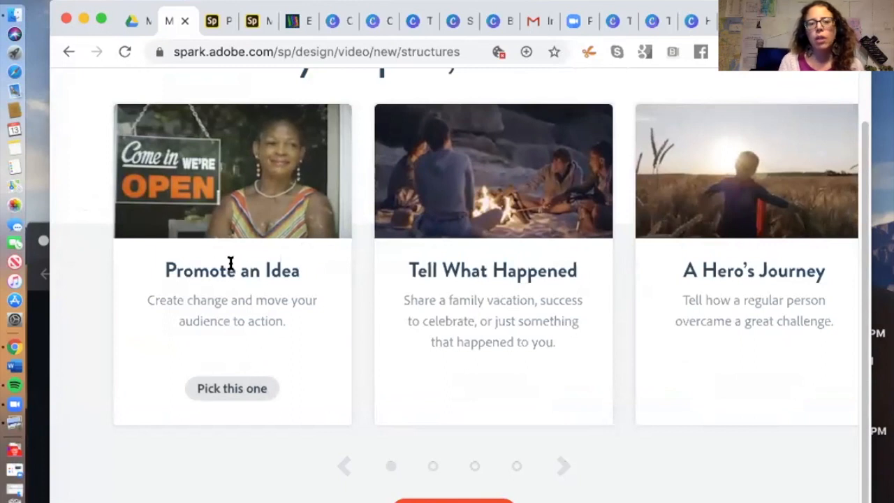
mouse_move(458, 283)
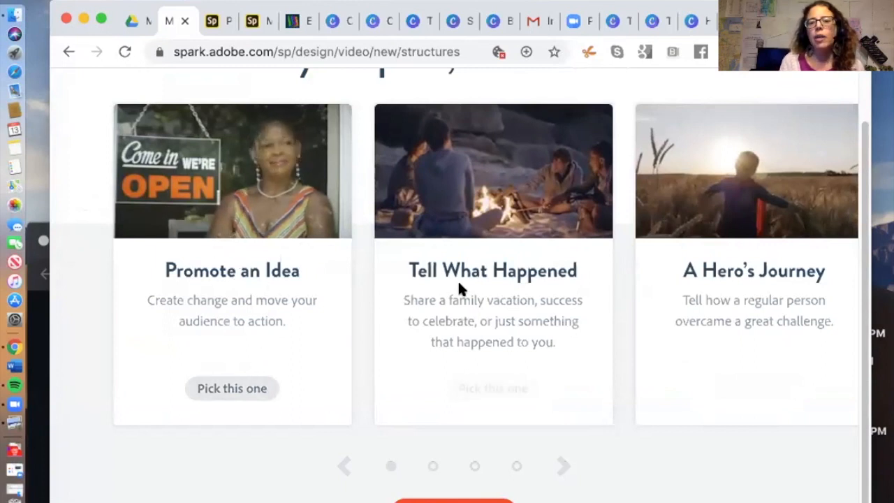
left_click(563, 468)
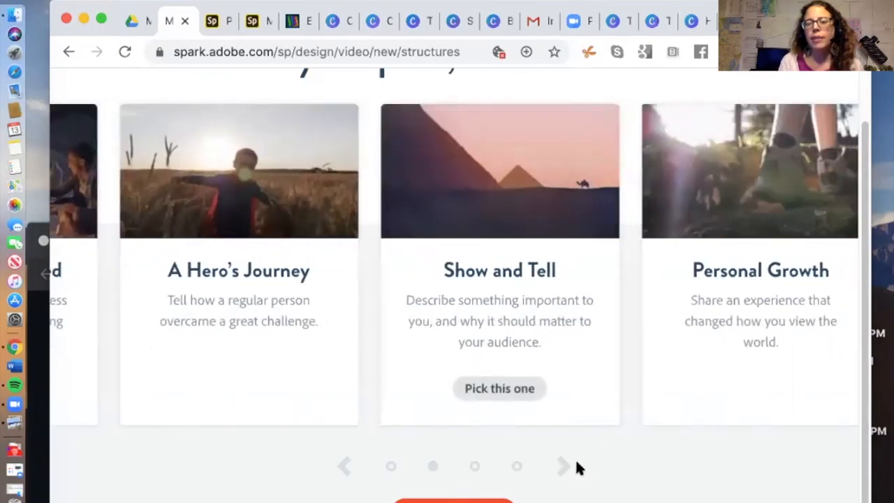
left_click(562, 467)
left_click(561, 466)
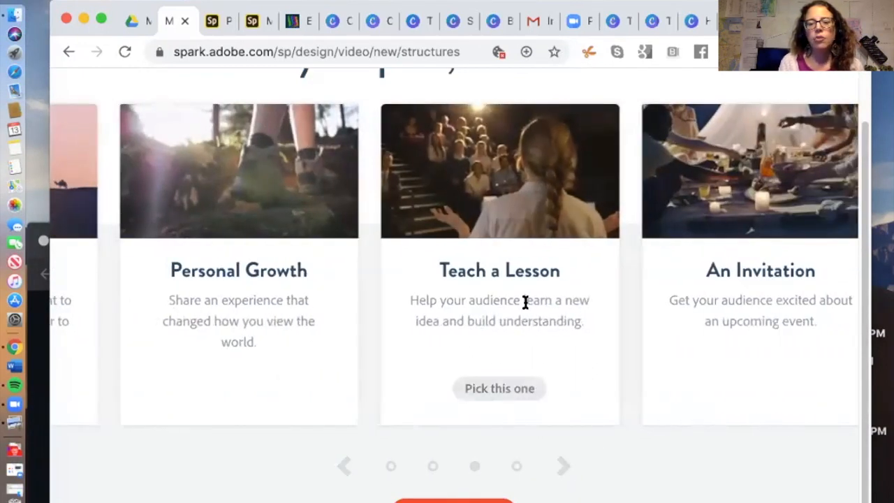
left_click(515, 389)
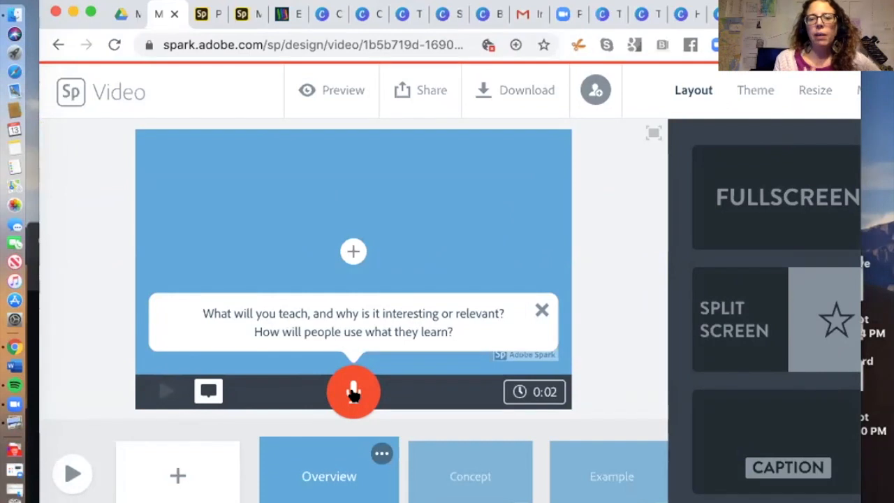
Step: Search the free photos for "boat" and add the aerial shot of a white sailboat on turquoise water to the Overview slide
left_click(351, 254)
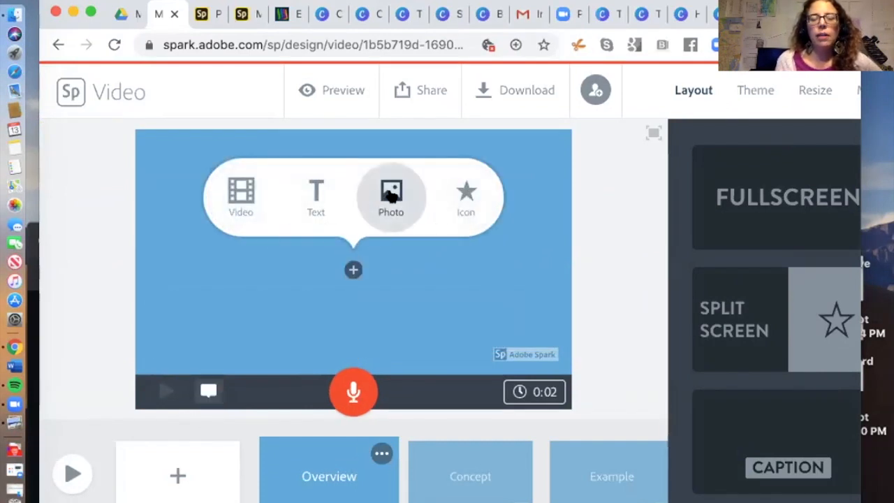
left_click(383, 197)
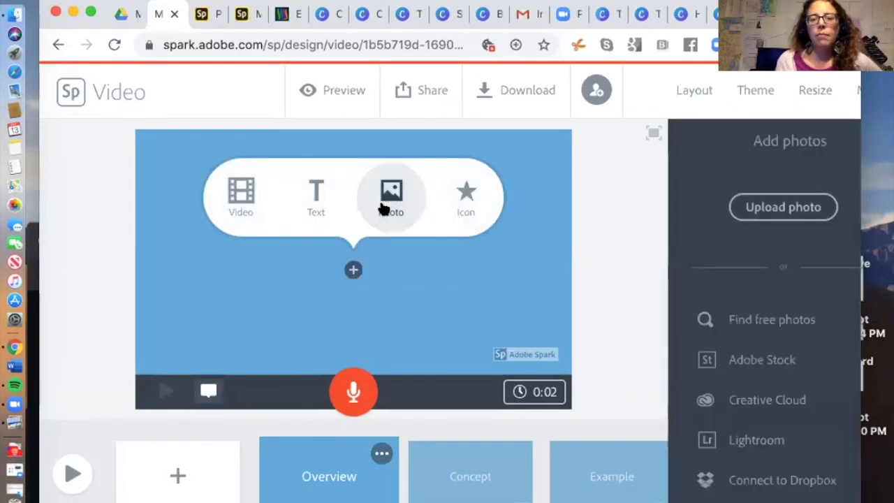
left_click(782, 315)
left_click_drag(841, 11, 768, 10)
left_click_drag(783, 185, 856, 181)
type("b")
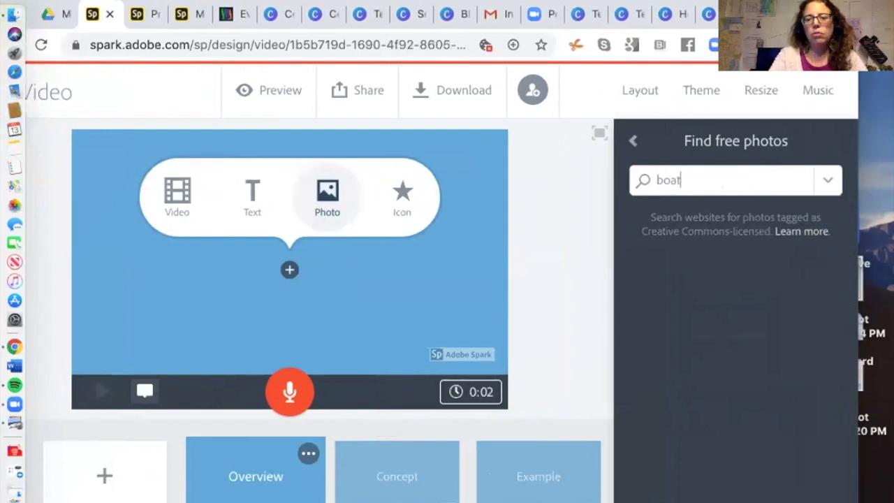
type("oat")
key("Return")
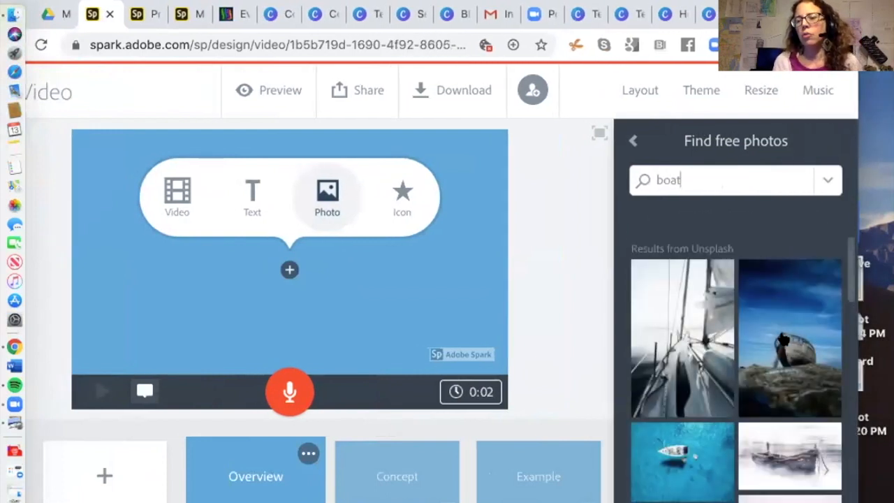
left_click(682, 457)
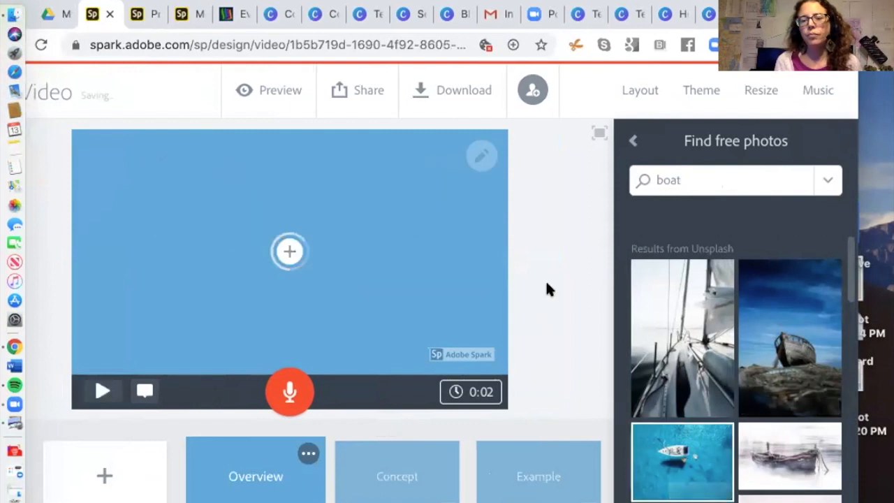
Step: Look through more boat photos and the other photo sources, and play the Overview slide
scroll(762, 300, "down", 10)
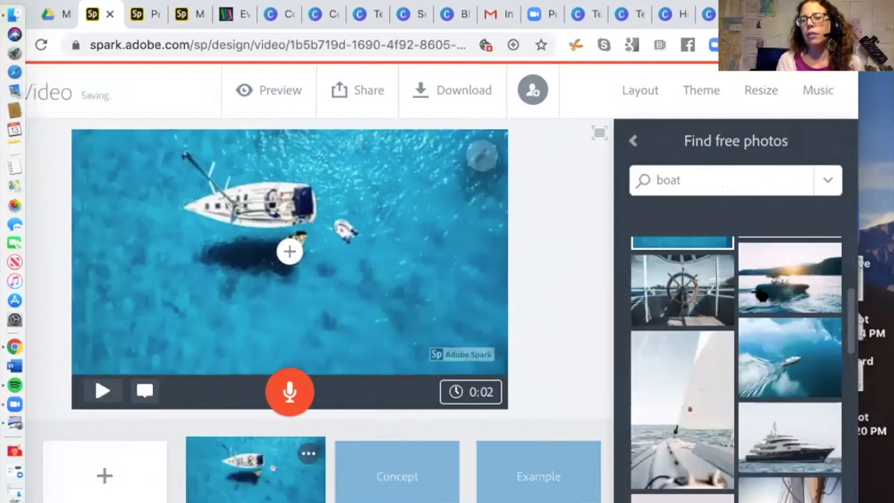
scroll(763, 301, "down", 5)
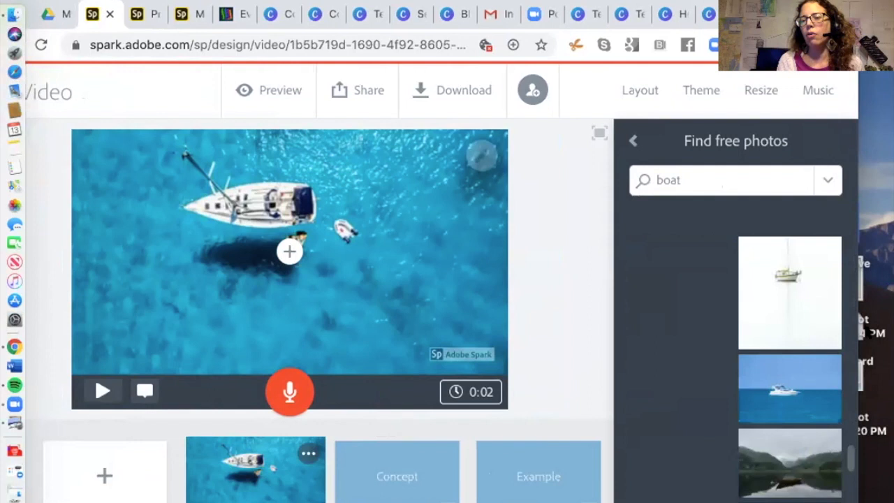
left_click(632, 139)
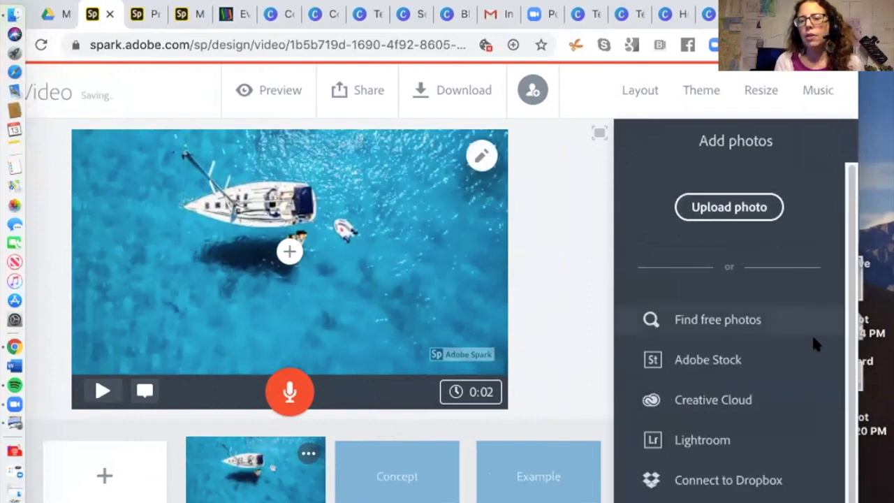
scroll(811, 335, "down", 1)
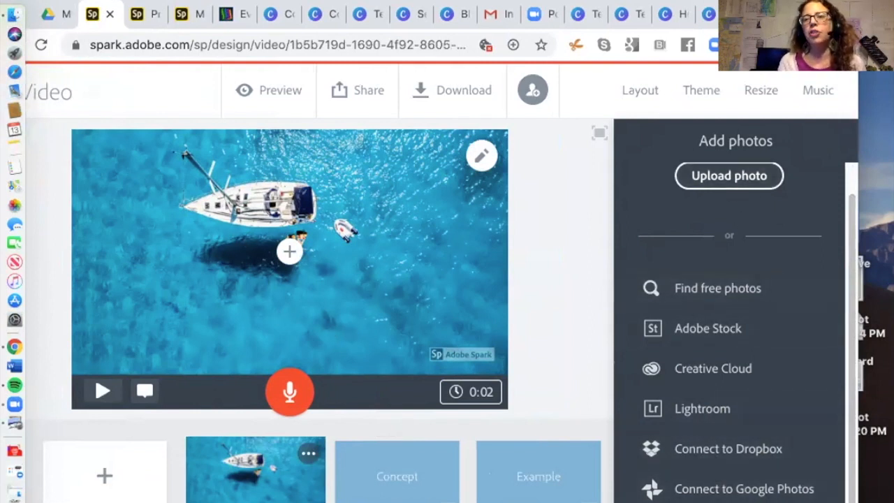
left_click_drag(782, 7, 847, 7)
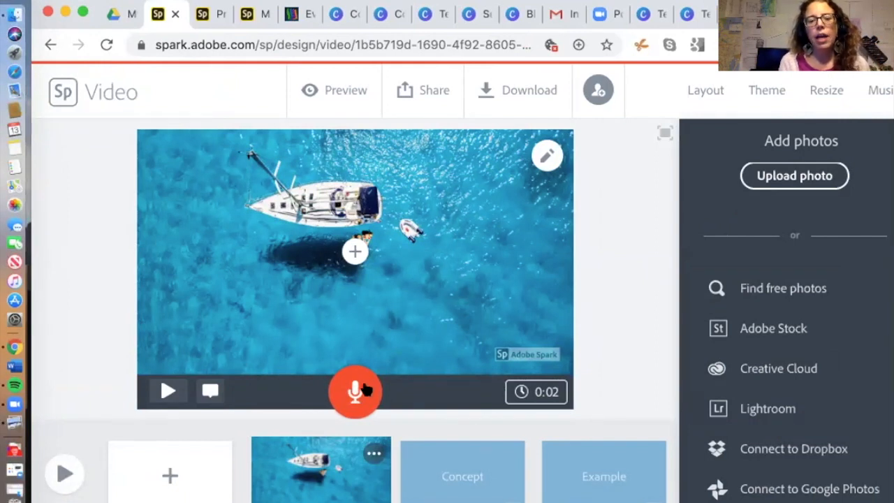
left_click(167, 393)
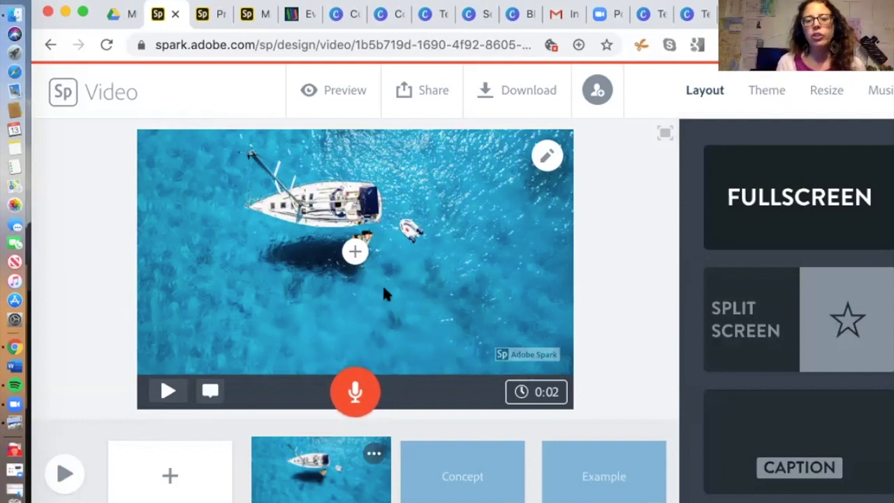
Step: Add the text "sailing" over the boat photo and move it to the bottom centre of the slide
left_click(354, 250)
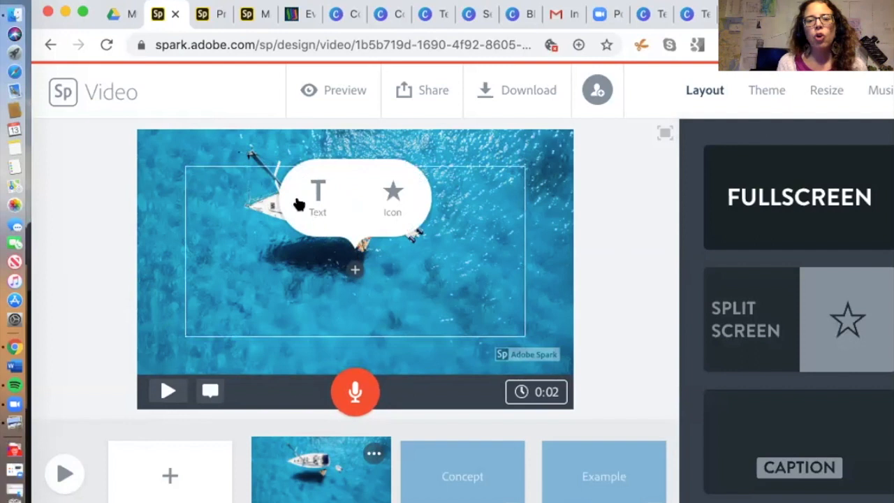
left_click(310, 195)
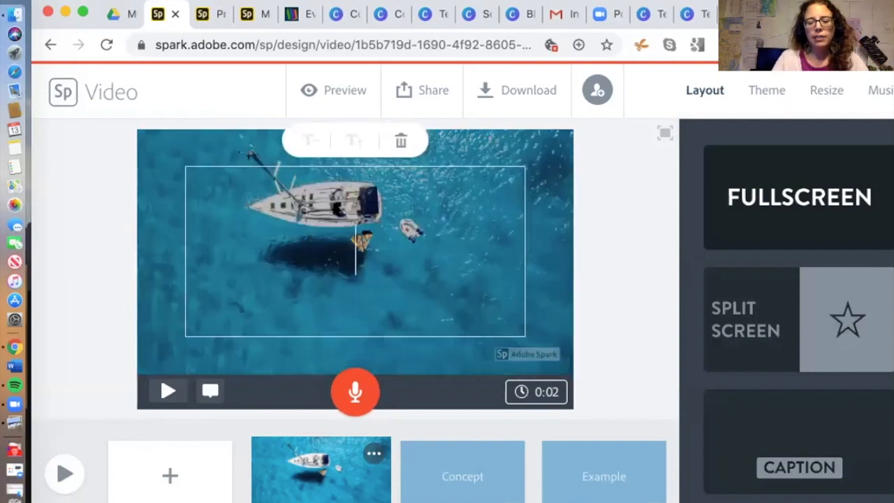
type("sailing")
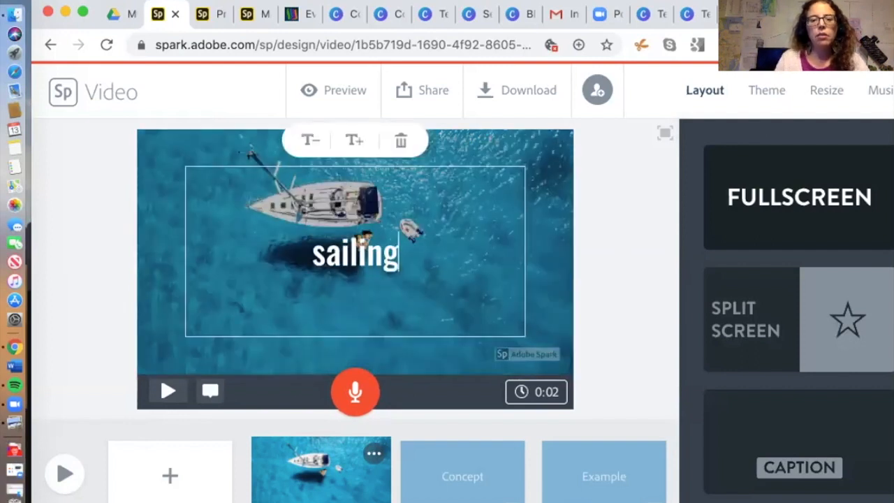
left_click(554, 204)
left_click(378, 215)
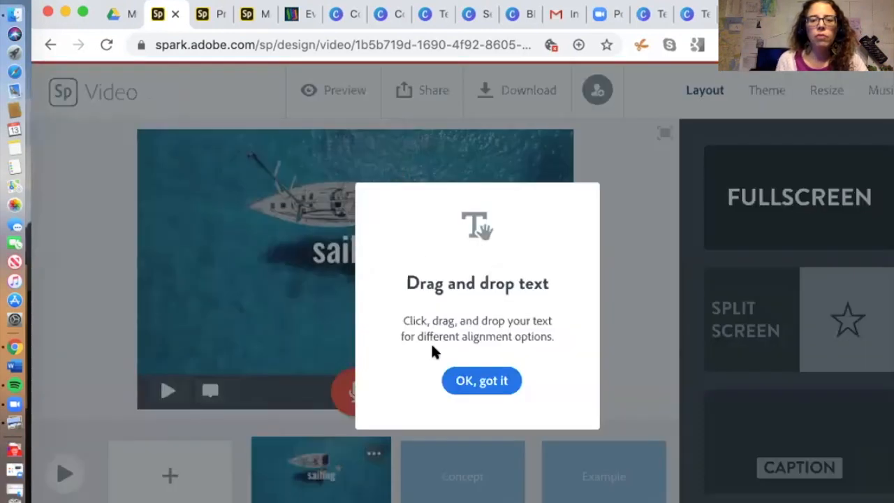
left_click(502, 381)
left_click_drag(378, 302, 382, 349)
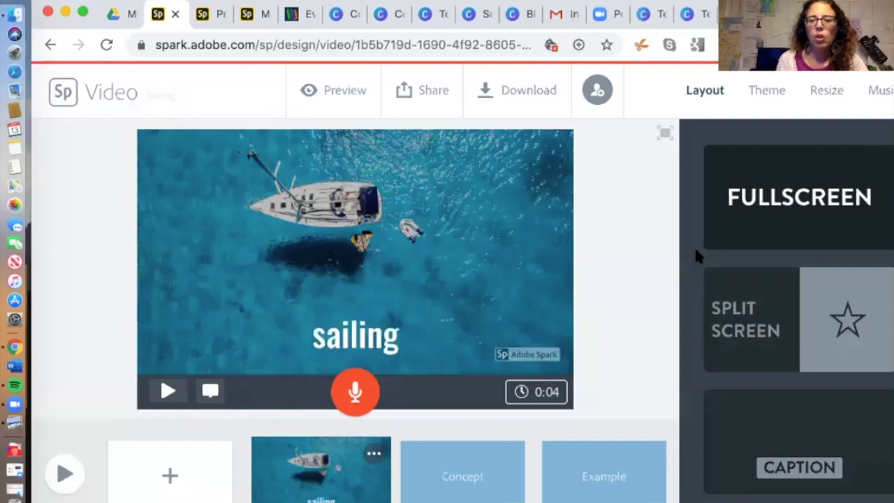
Step: Apply the Split Screen layout to the Overview slide and open its "sailing" text for editing
left_click(748, 314)
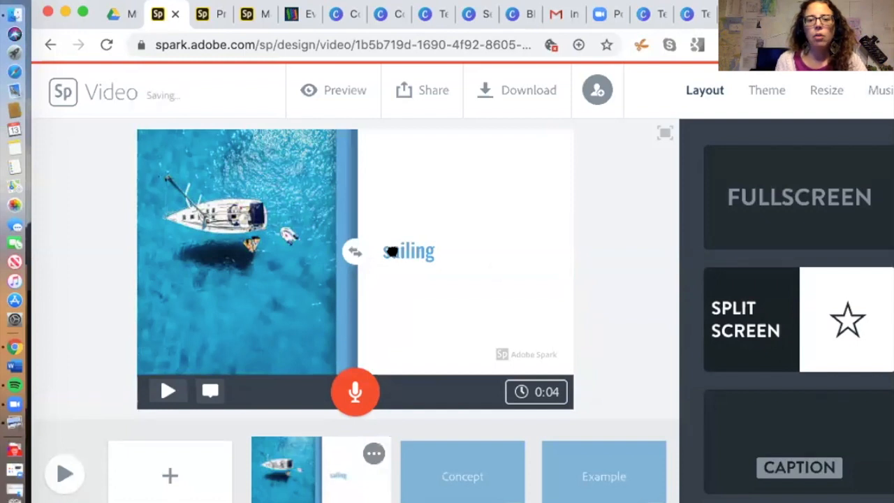
left_click(391, 251)
left_click(449, 222)
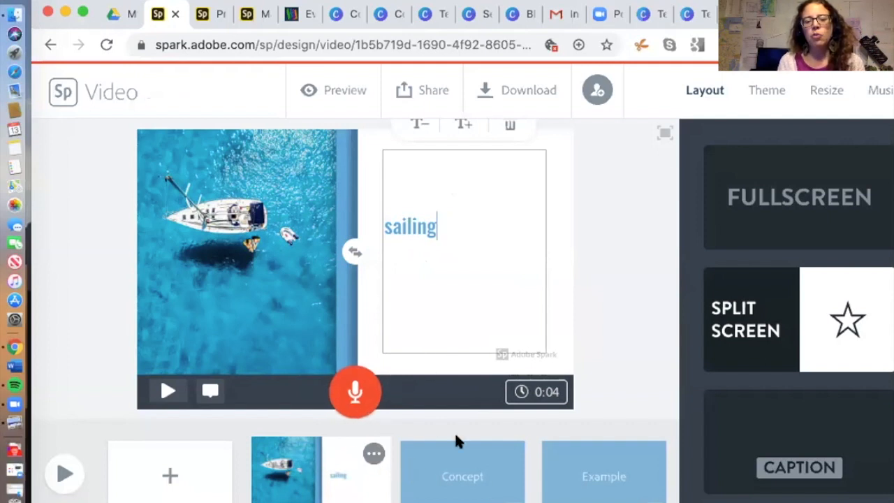
Step: Review the prompts on the Concept, Example, Explanation, You try it and Summary slides, and the credits slide
left_click(452, 480)
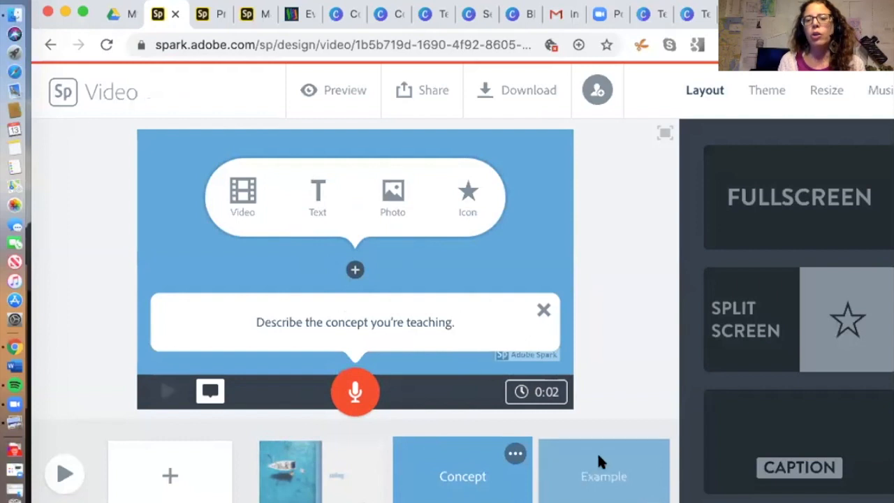
left_click(601, 471)
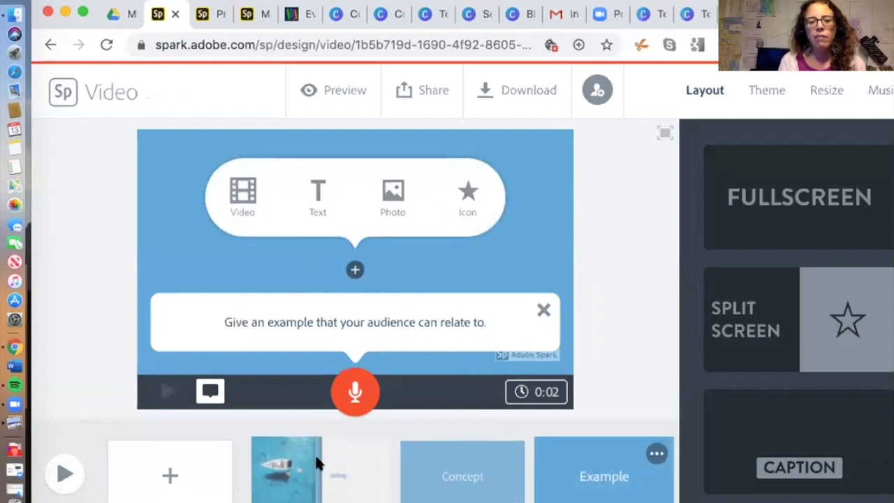
left_click_drag(881, 10, 792, 7)
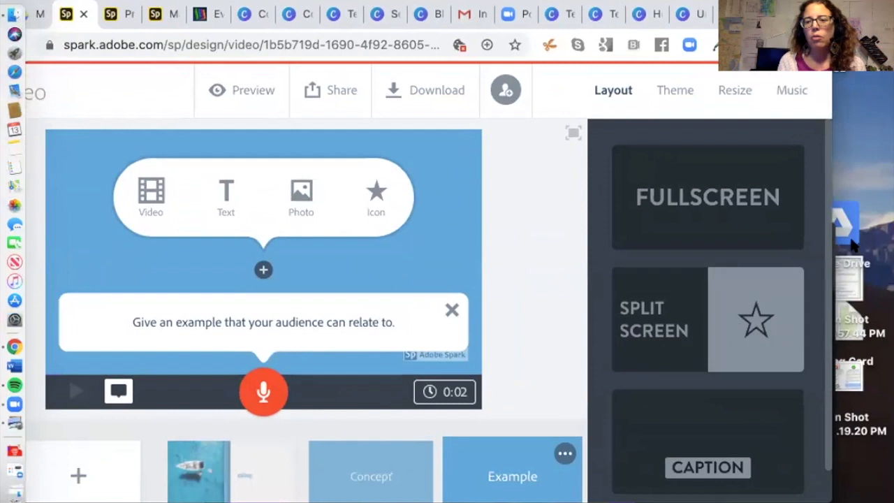
left_click(390, 472)
left_click(489, 482)
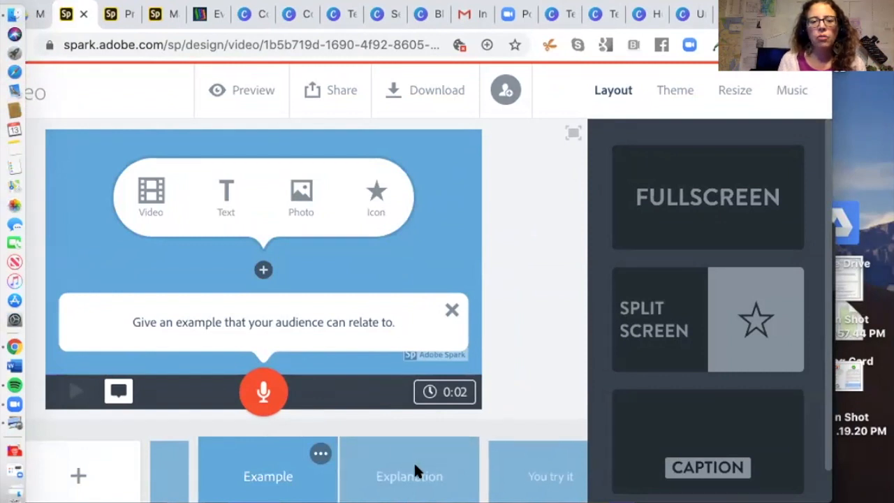
left_click(413, 471)
left_click(517, 459)
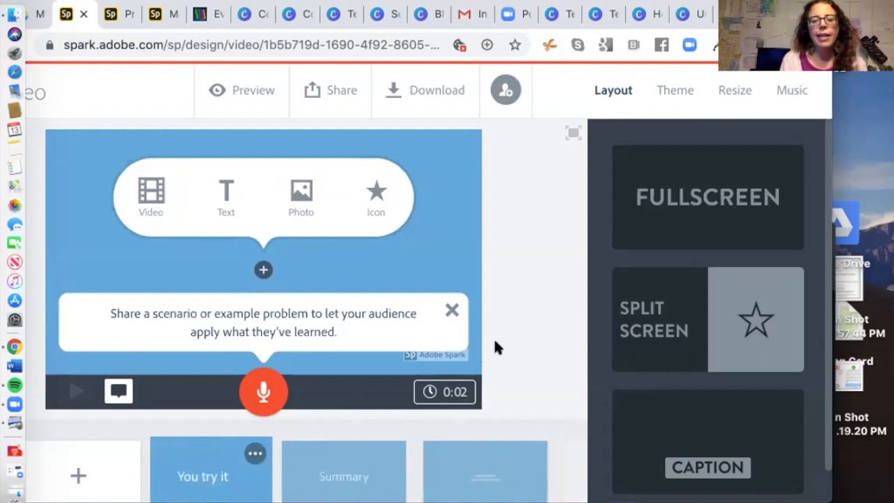
left_click(337, 451)
left_click(396, 455)
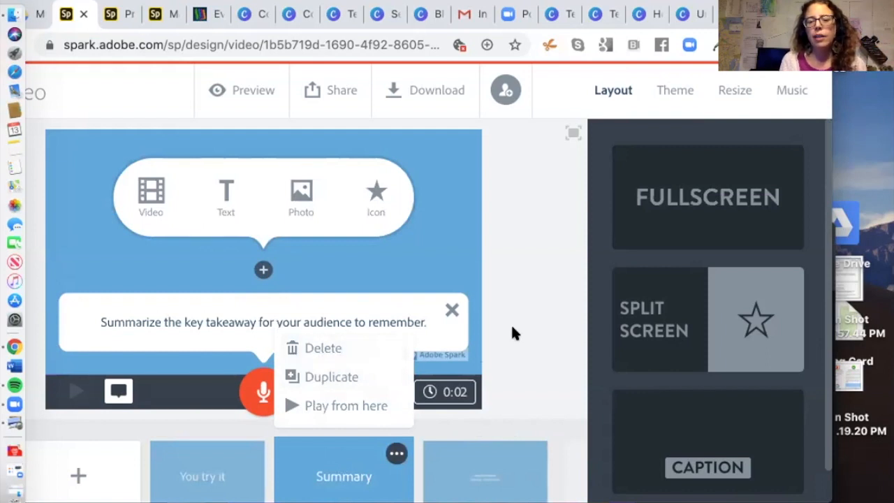
left_click(480, 452)
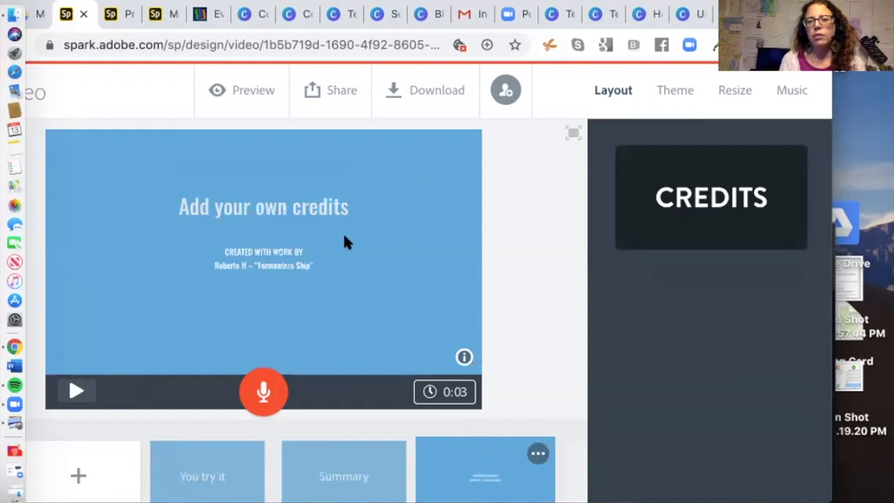
Step: Switch to the other browser window with Adobe Spark and open the "(Waiting) Canva" video from the saved projects
left_click_drag(829, 22, 798, 70)
left_click_drag(837, 122, 770, 126)
left_click_drag(740, 66, 822, 23)
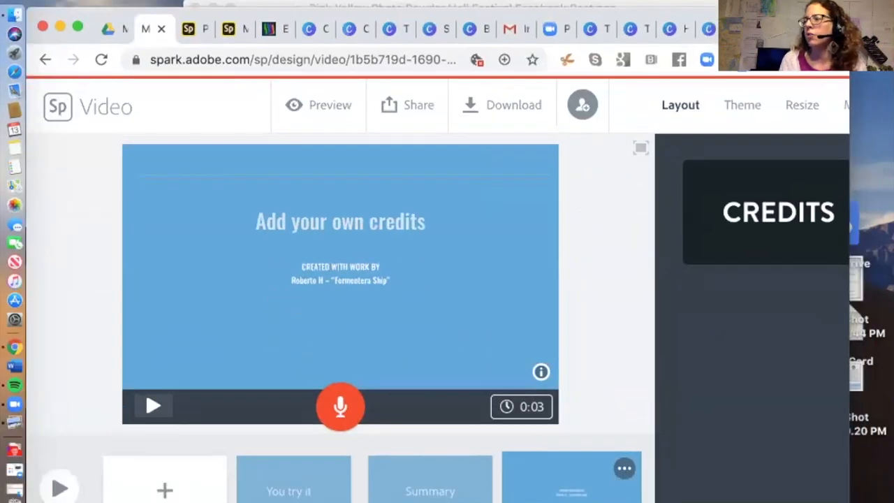
left_click_drag(893, 196, 587, 119)
left_click(219, 117)
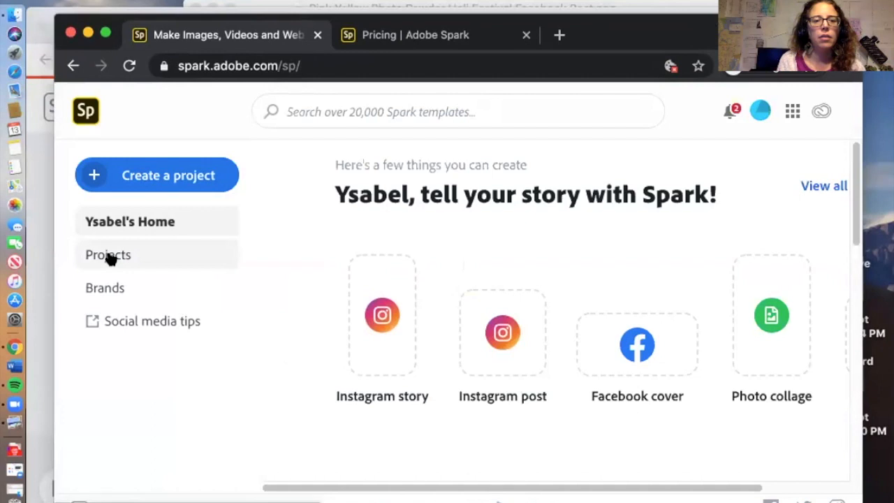
left_click(109, 257)
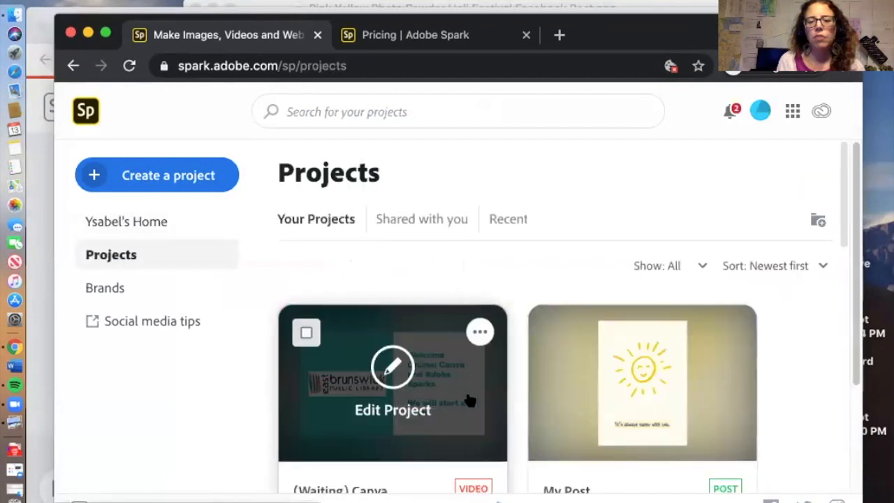
scroll(461, 391, "down", 3)
scroll(433, 276, "up", 2)
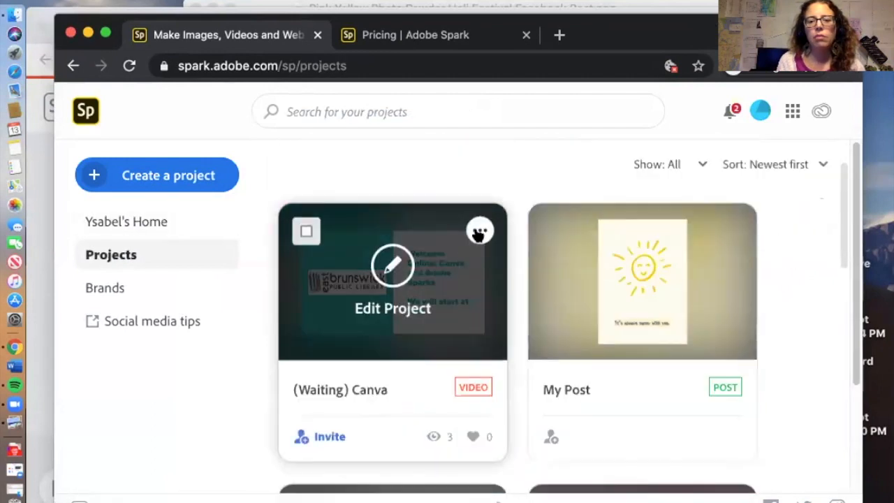
left_click(392, 260)
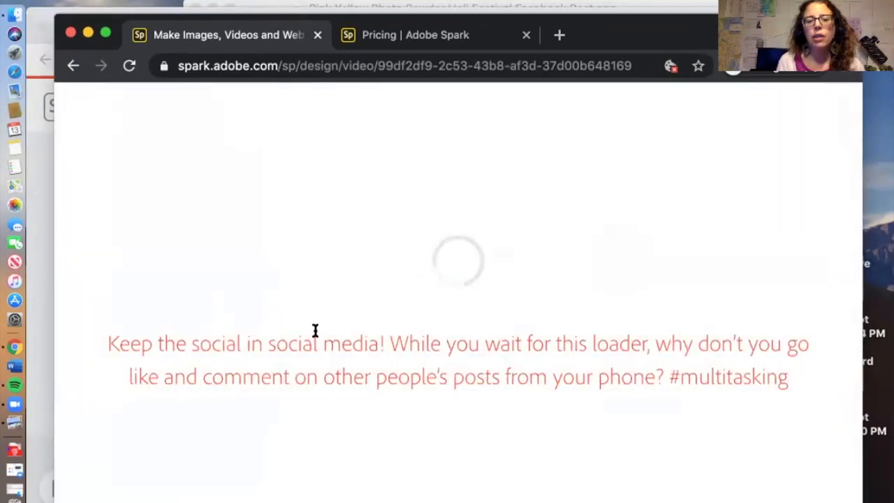
Step: Skip the getting-started tutorial of the "(Waiting) Canva" video
left_click_drag(601, 32, 586, 15)
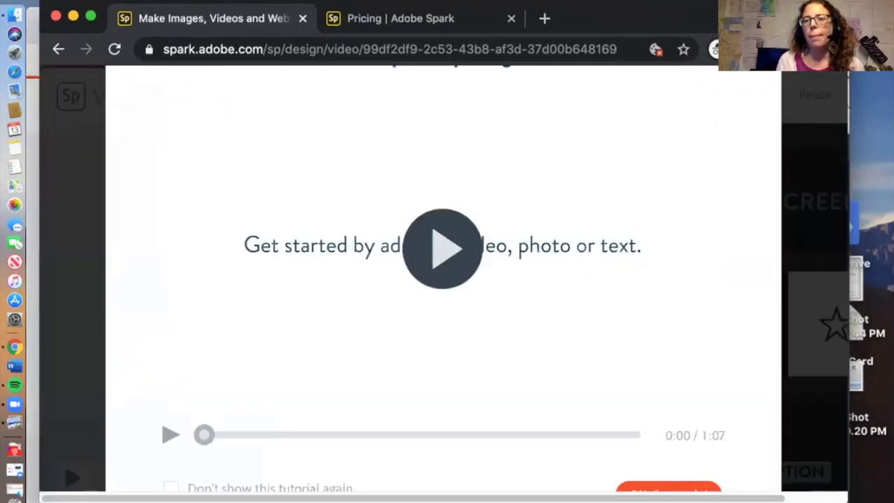
left_click_drag(628, 20, 589, 15)
left_click(630, 485)
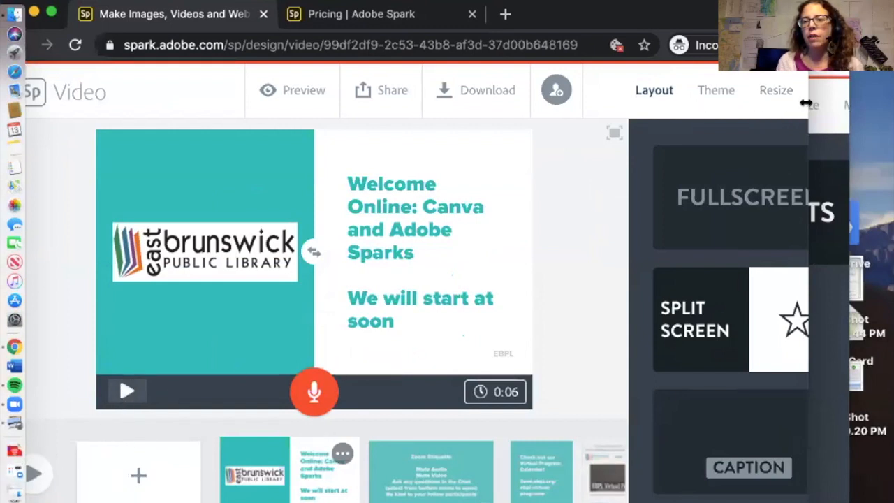
Step: Show the music choices for the library's welcome video and preview the video with its soundtrack from the beginning
left_click_drag(806, 102, 871, 99)
left_click(835, 92)
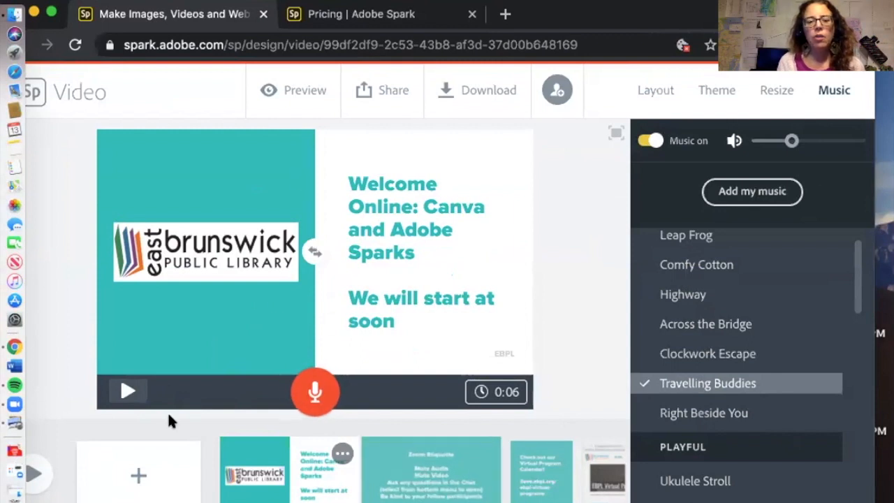
left_click(34, 473)
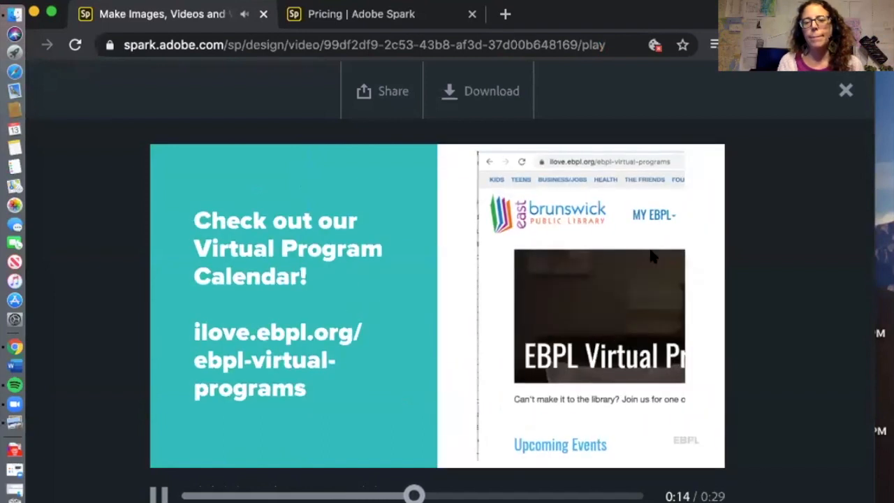
left_click(845, 90)
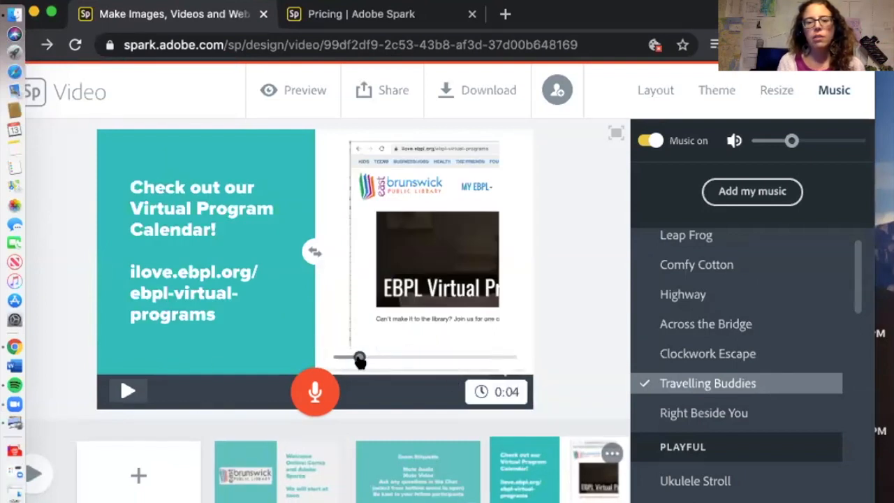
Step: Set the Virtual Program Calendar slide's duration to 2 seconds and shorten the Zoom Etiquette slide
left_click(403, 457)
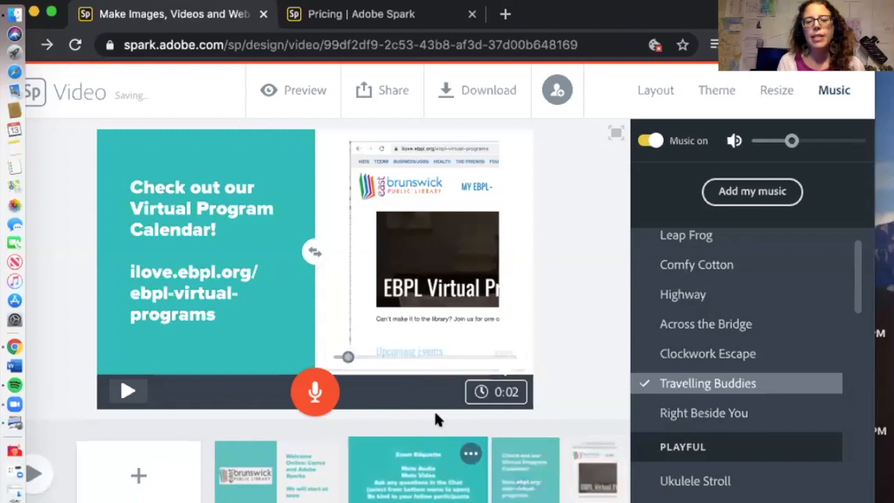
left_click(472, 380)
left_click_drag(381, 360, 366, 361)
left_click(529, 481)
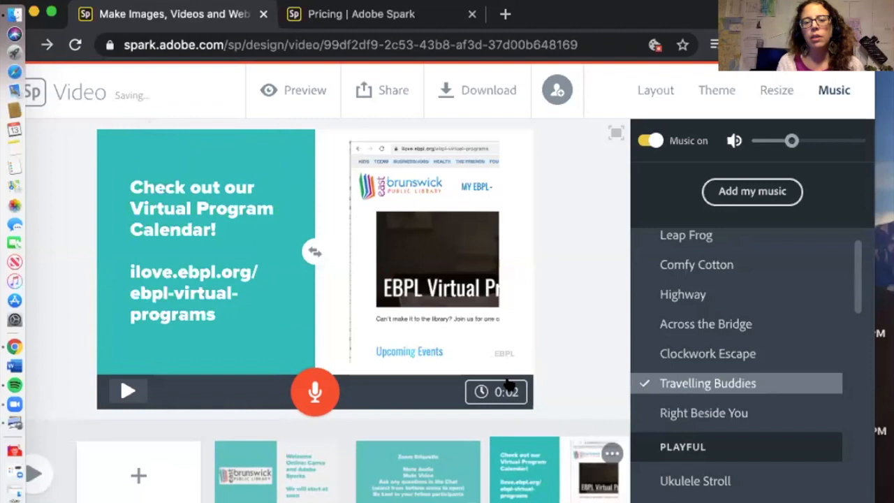
left_click(508, 388)
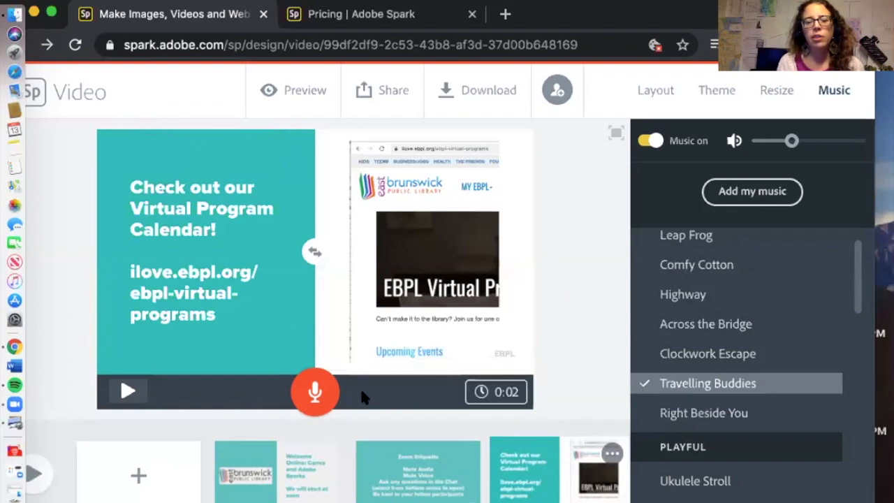
Step: Return to the welcome slide and examine the video's publishing and shareable link options
left_click(262, 482)
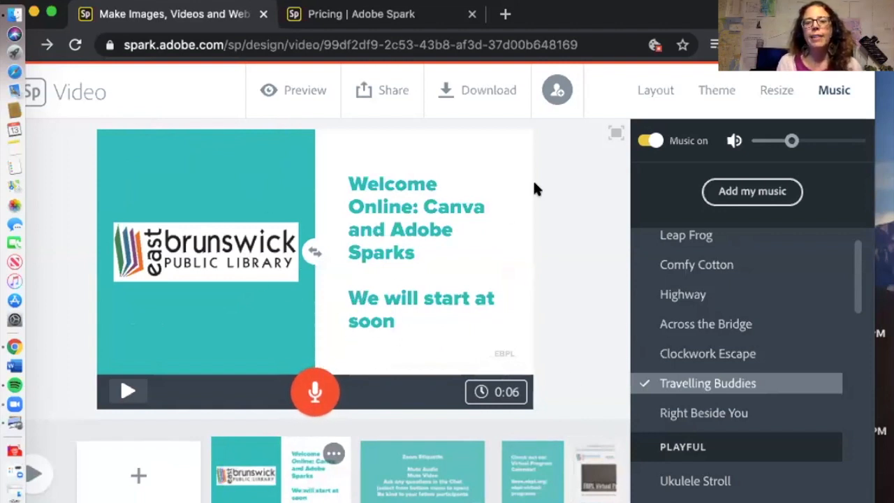
left_click(364, 90)
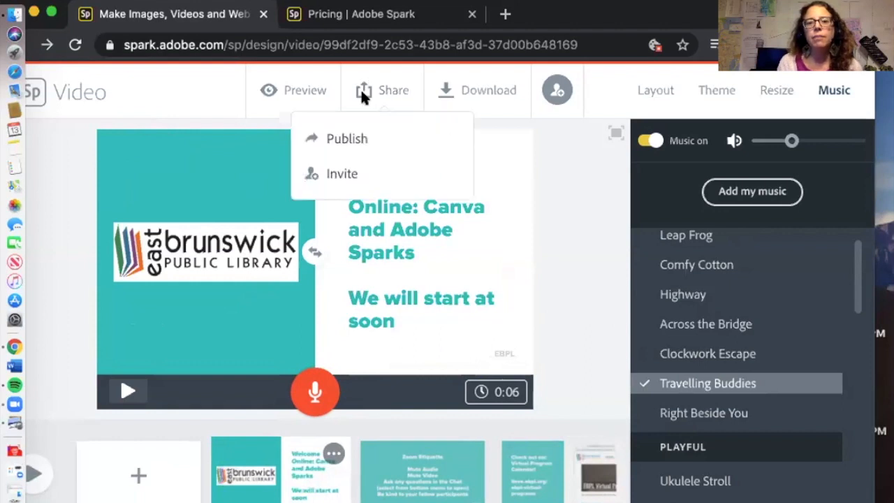
left_click(340, 140)
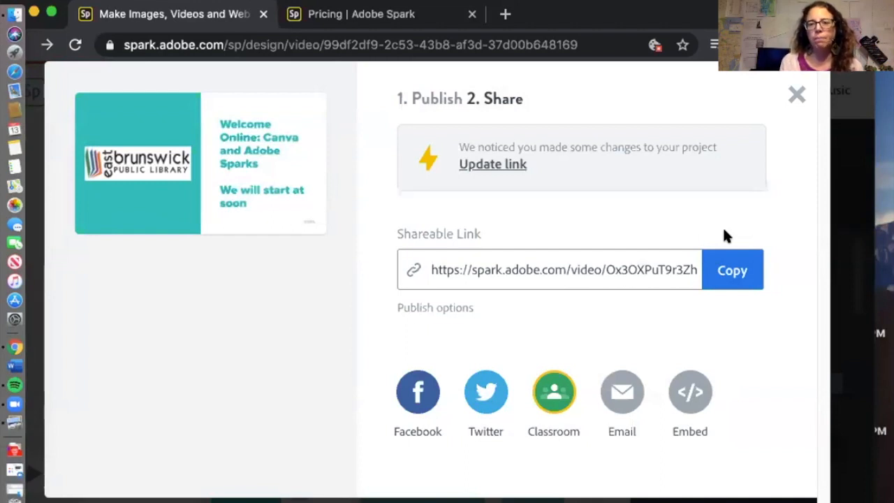
left_click(797, 95)
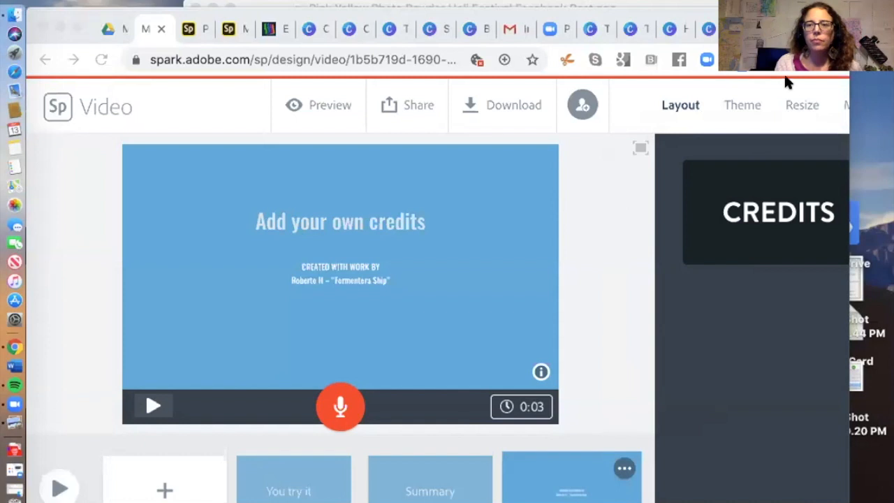
Step: Return to the lesson video's browser window and go to the Spark home page
left_click_drag(88, 18, 91, 32)
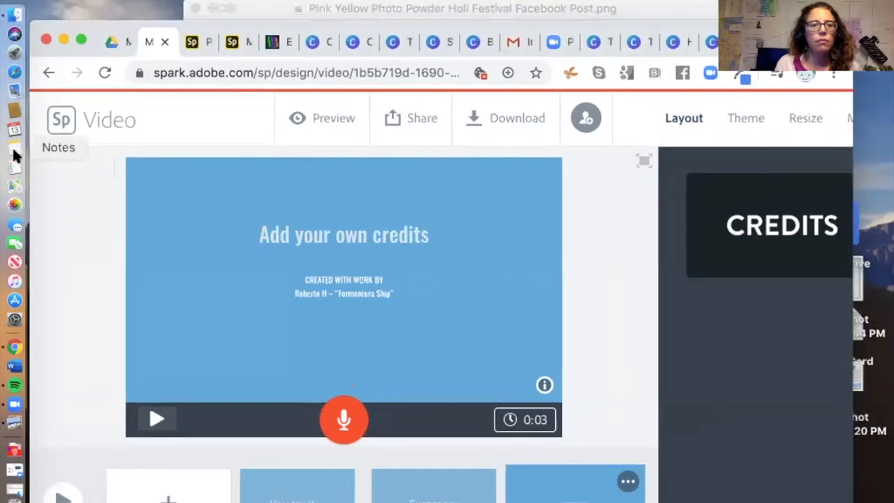
left_click(61, 121)
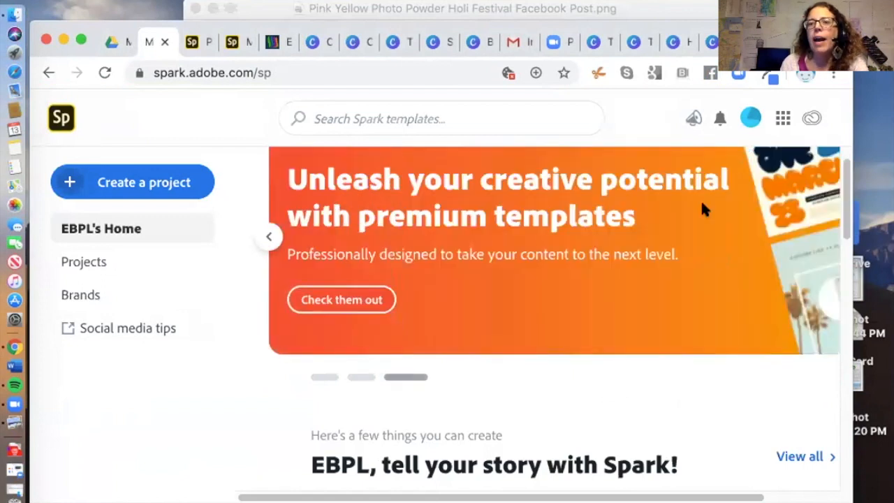
left_click_drag(812, 42, 821, 119)
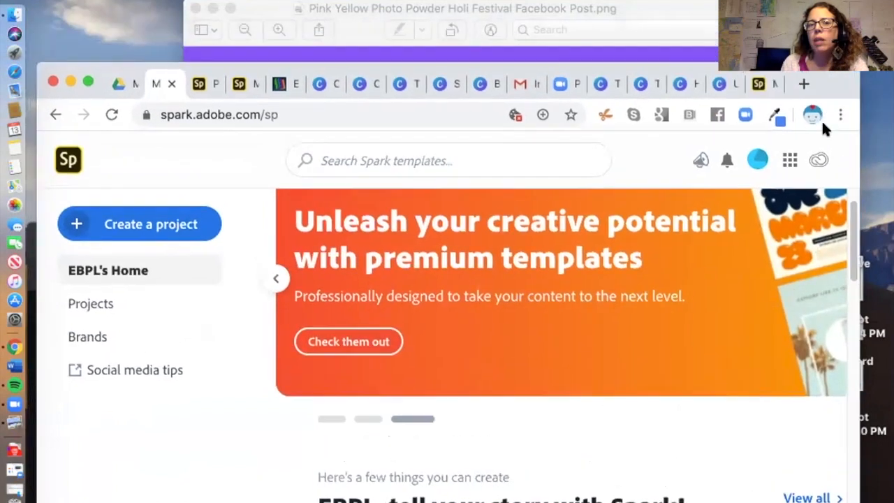
Step: Switch to Canva and look through its home page, the color wheel page and the birthday card templates
left_click(328, 116)
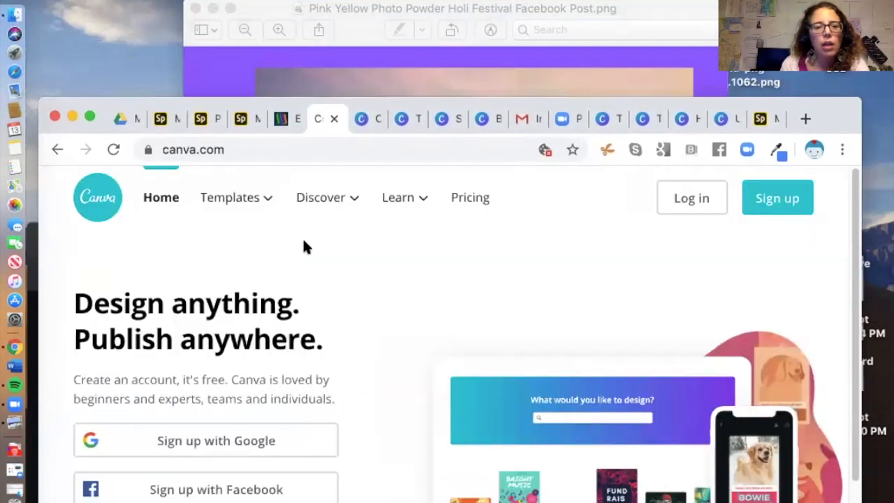
left_click(365, 117)
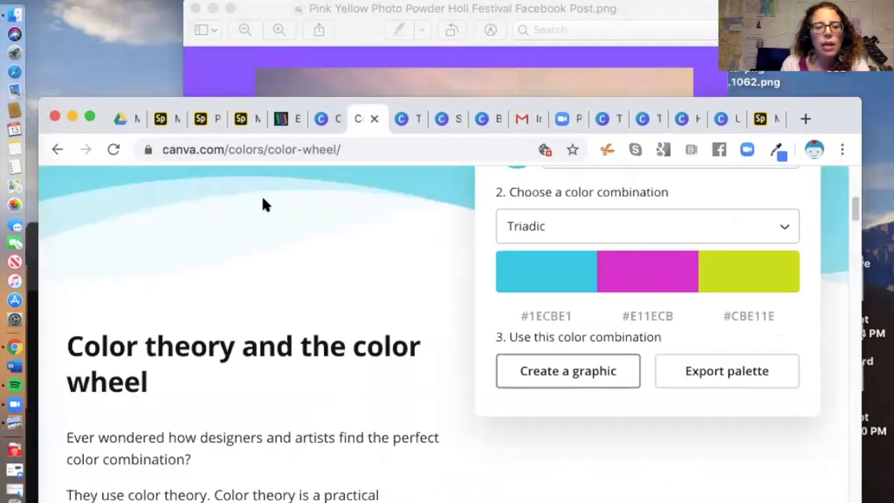
left_click(442, 118)
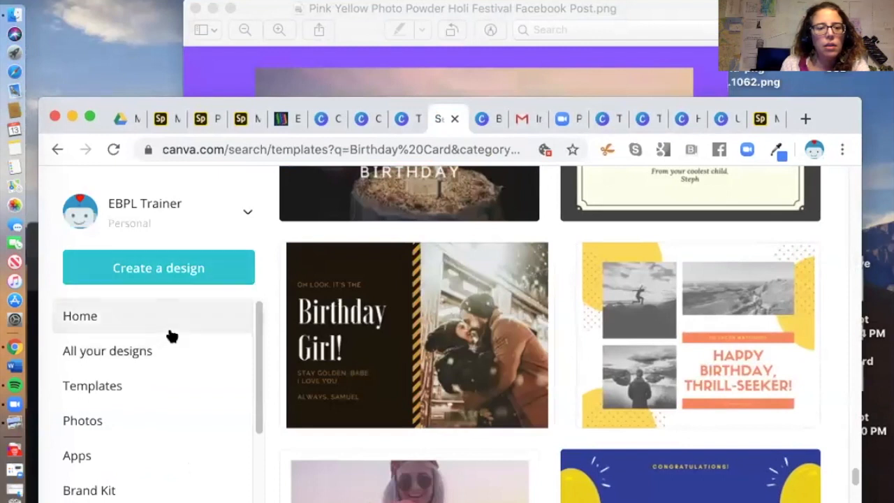
Step: Look through Canva's site navigation and open the list of design types for creating a new design
scroll(170, 333, "down", 5)
left_click_drag(830, 106, 818, 18)
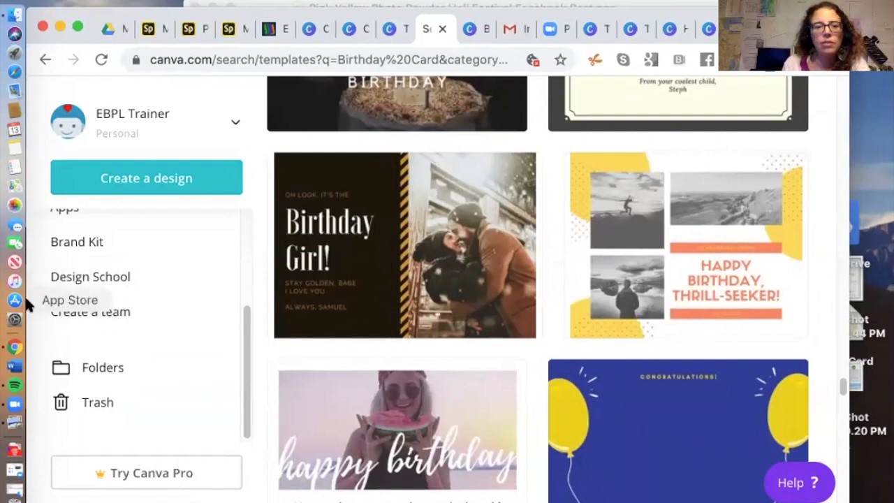
left_click_drag(245, 315, 234, 79)
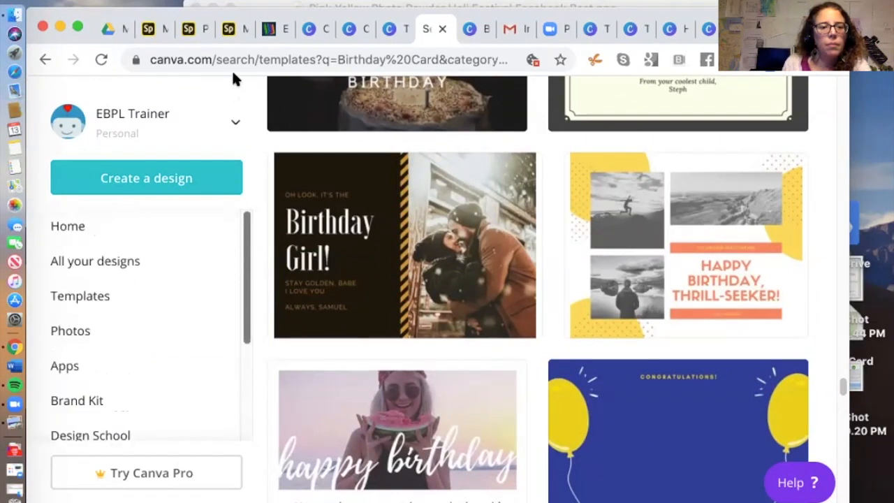
scroll(224, 209, "down", 1)
left_click(198, 180)
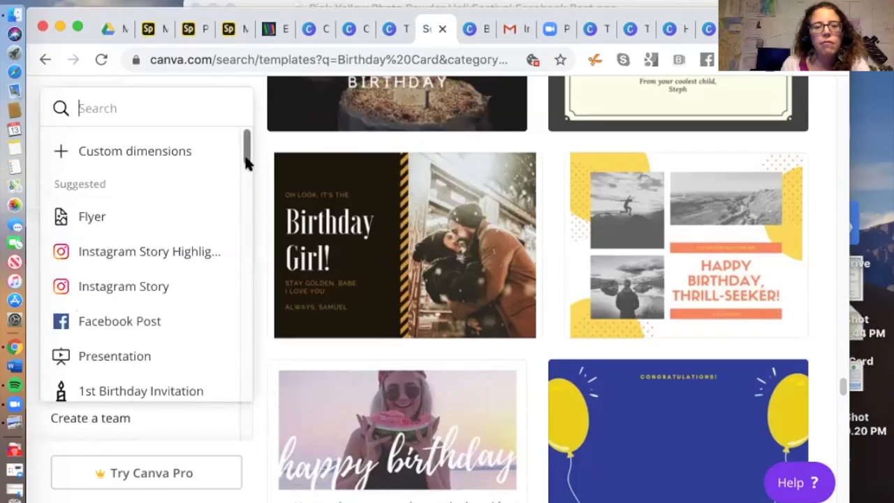